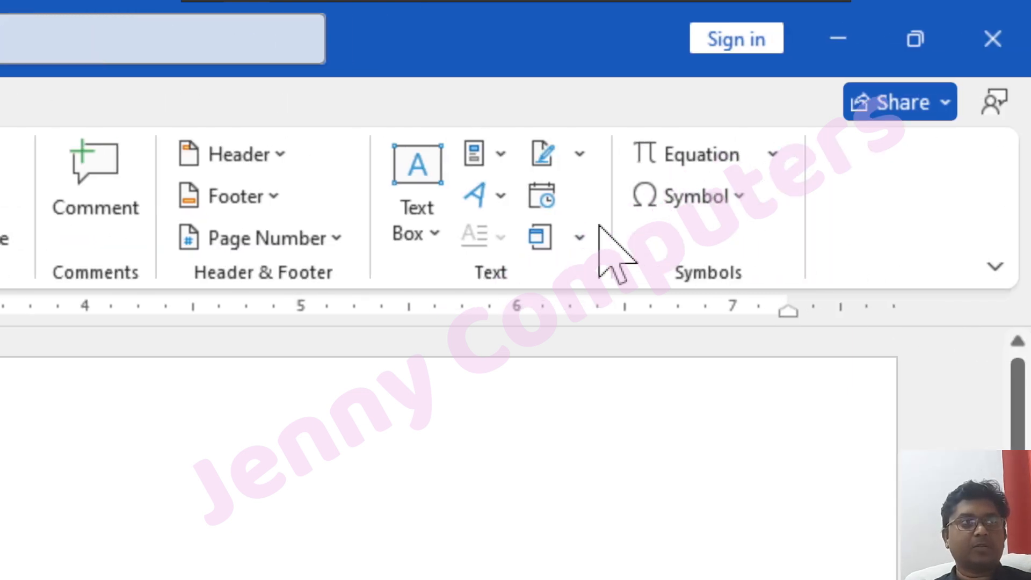
Insert a new Bitmap Image object into the blank document.
click(579, 248)
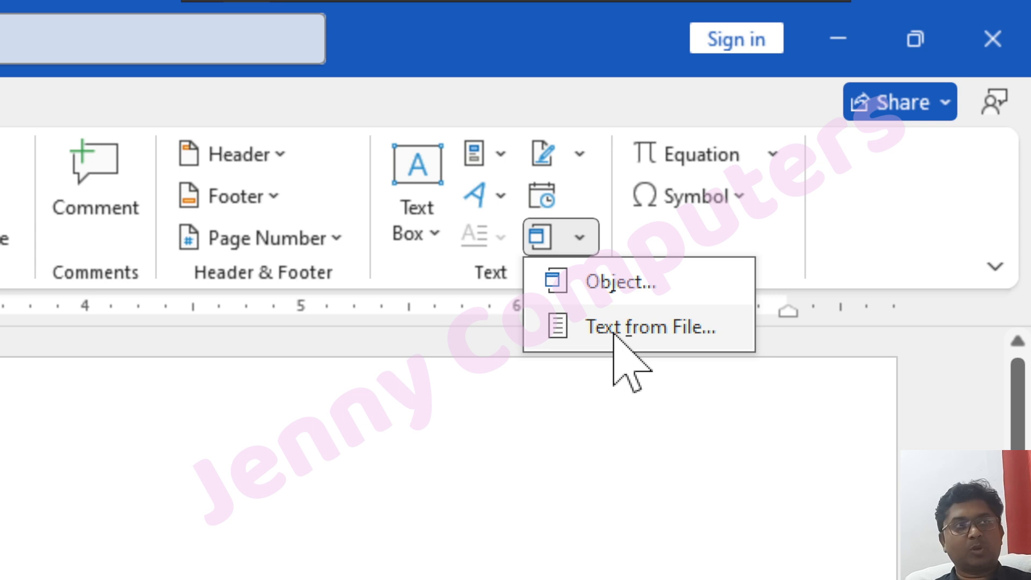
click(652, 293)
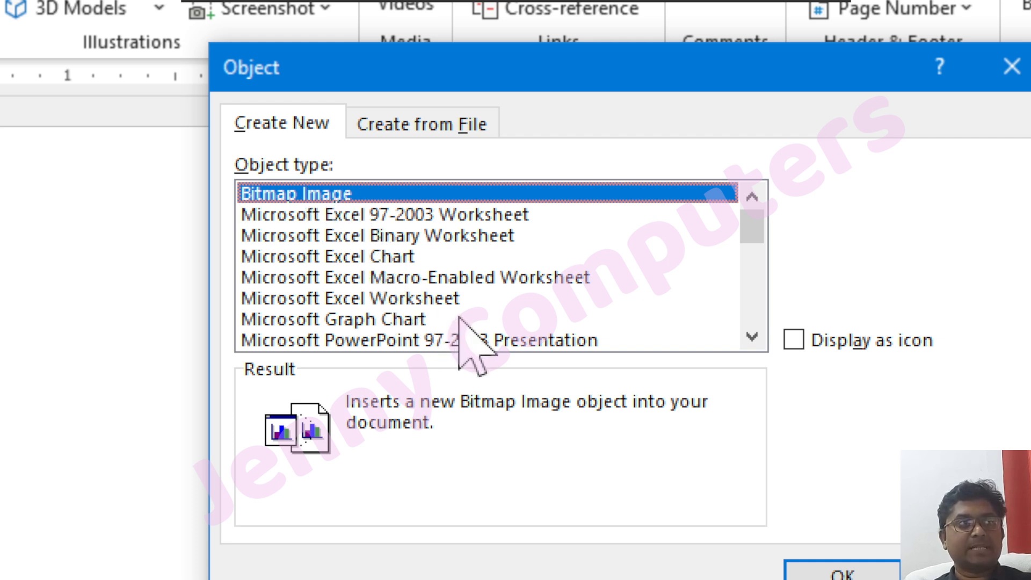
scroll(462, 322, down, 4)
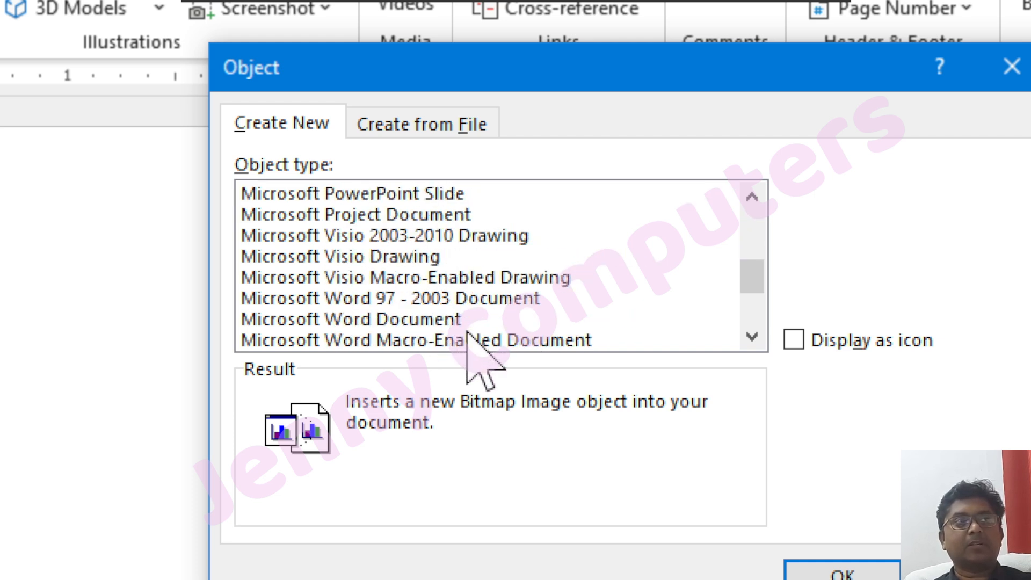
scroll(468, 332, down, 3)
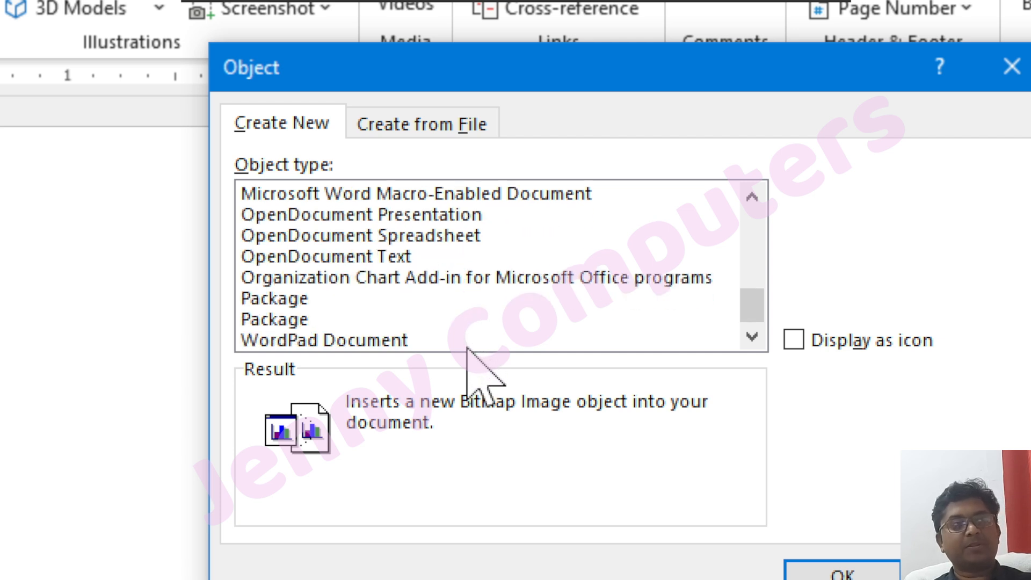
scroll(467, 348, up, 7)
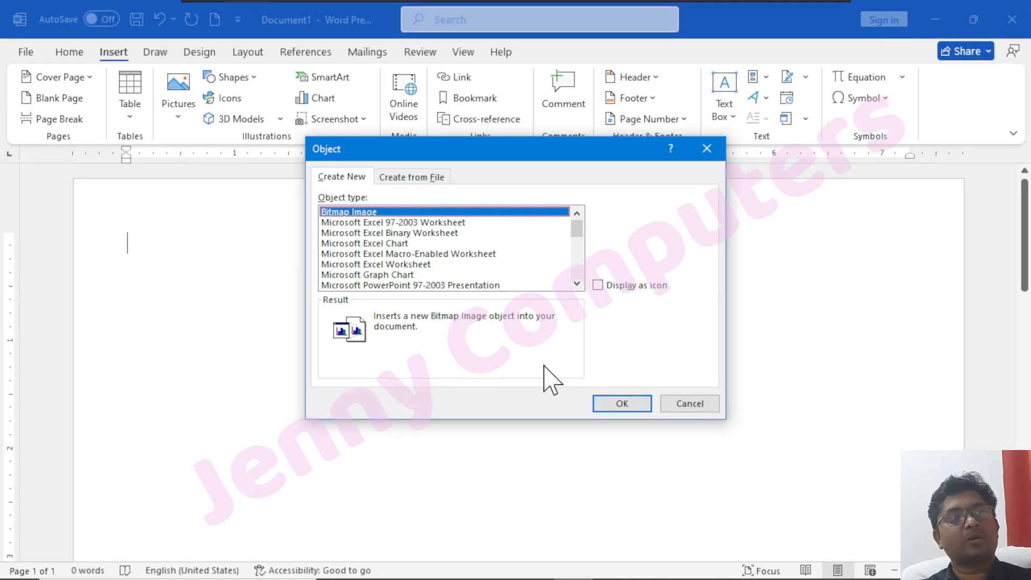
click(613, 407)
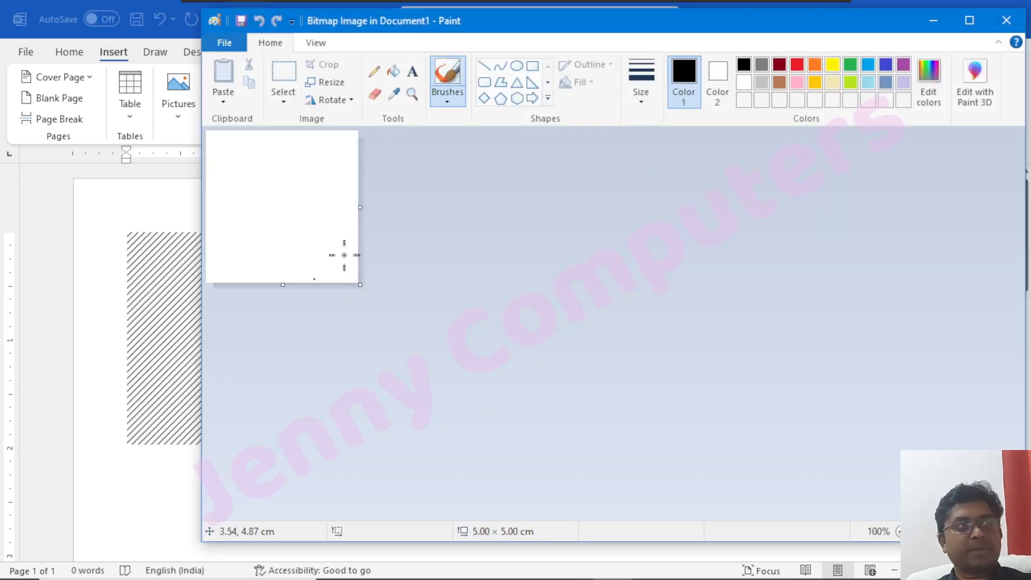
Draw two crossing wavy pencil lines on the bitmap canvas, then close Paint to return to the document.
click(374, 71)
mouse_move(238, 178)
mouse_down()
mouse_move(264, 164)
mouse_move(291, 189)
mouse_move(314, 212)
mouse_move(321, 256)
mouse_up()
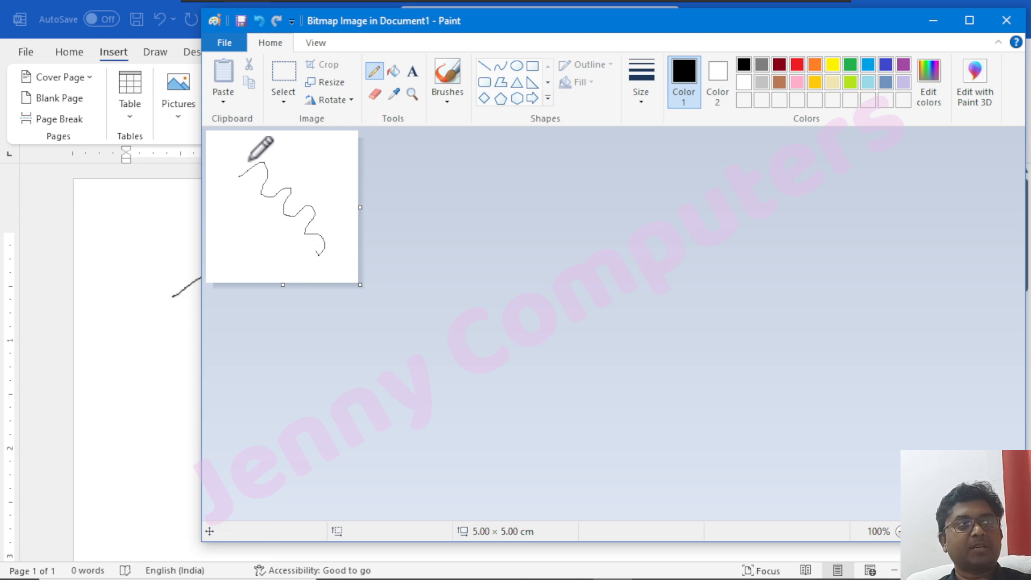
mouse_move(496, 24)
mouse_down()
mouse_move(559, 55)
mouse_move(674, 46)
mouse_move(672, 36)
mouse_up()
mouse_move(409, 237)
mouse_down()
mouse_move(414, 244)
mouse_move(486, 197)
mouse_move(508, 205)
mouse_up()
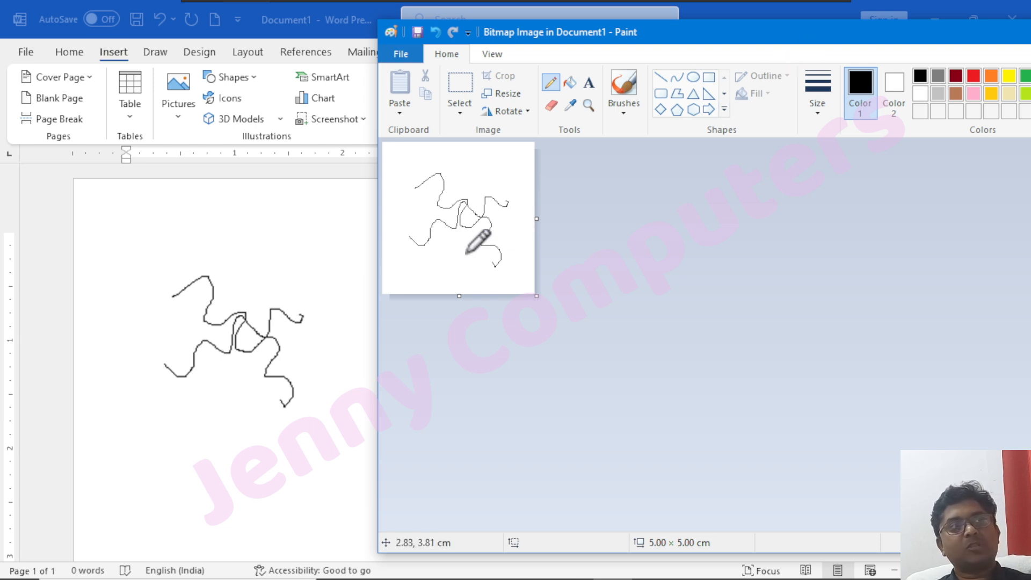
drag(788, 36, 483, 90)
click(878, 93)
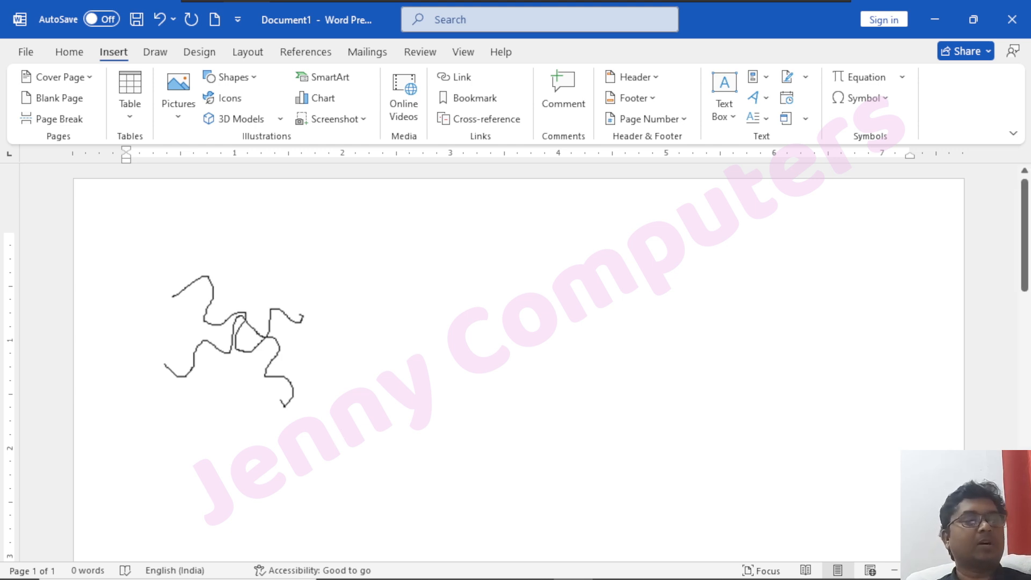
Delete the embedded bitmap drawing from the document.
click(241, 369)
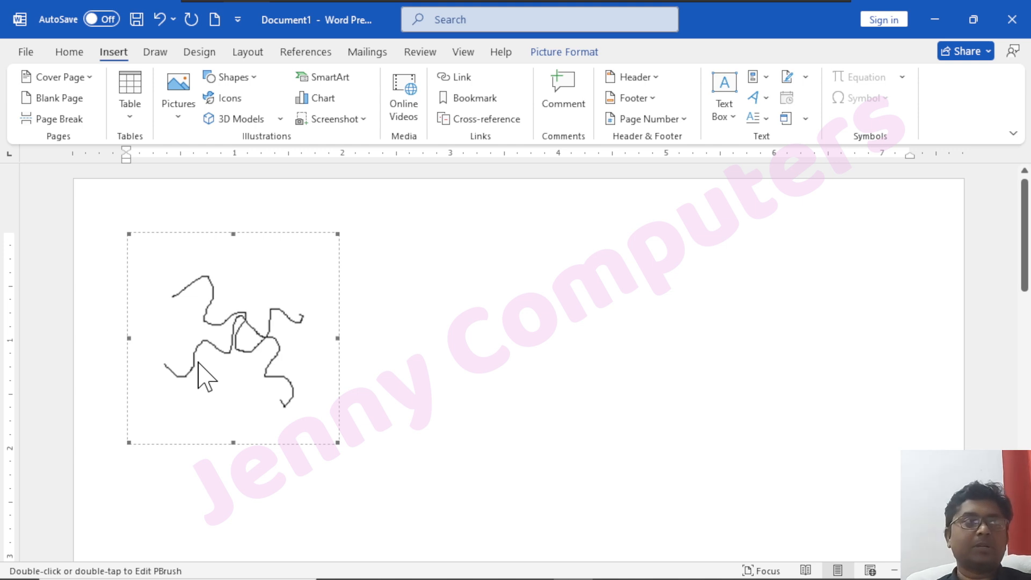
key(Delete)
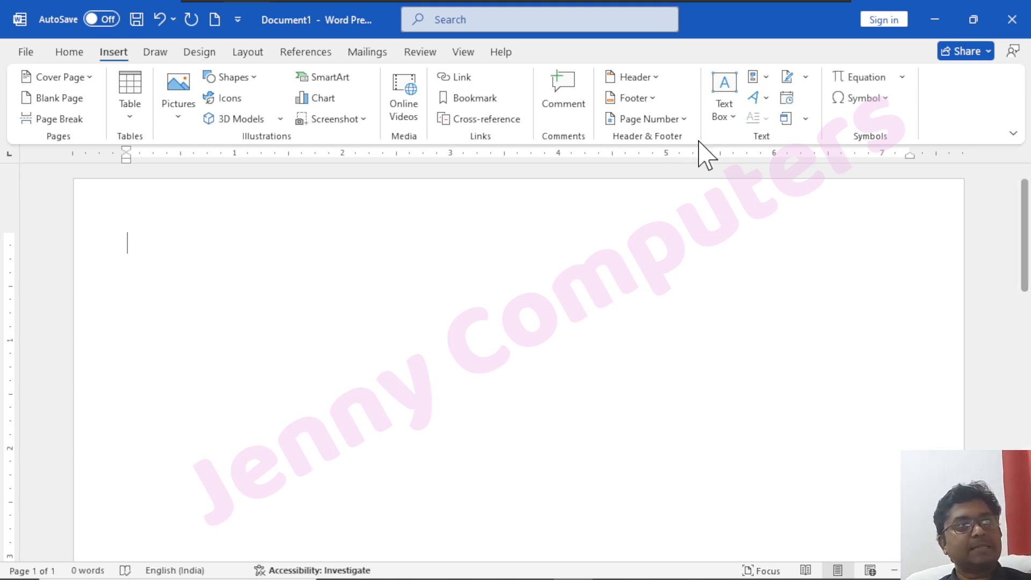
click(806, 119)
click(811, 141)
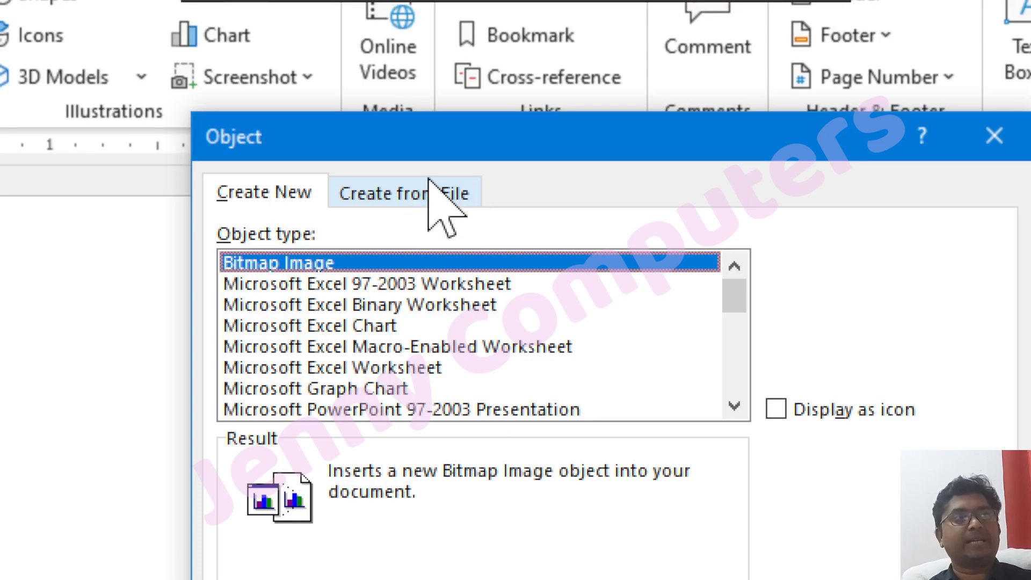
click(419, 188)
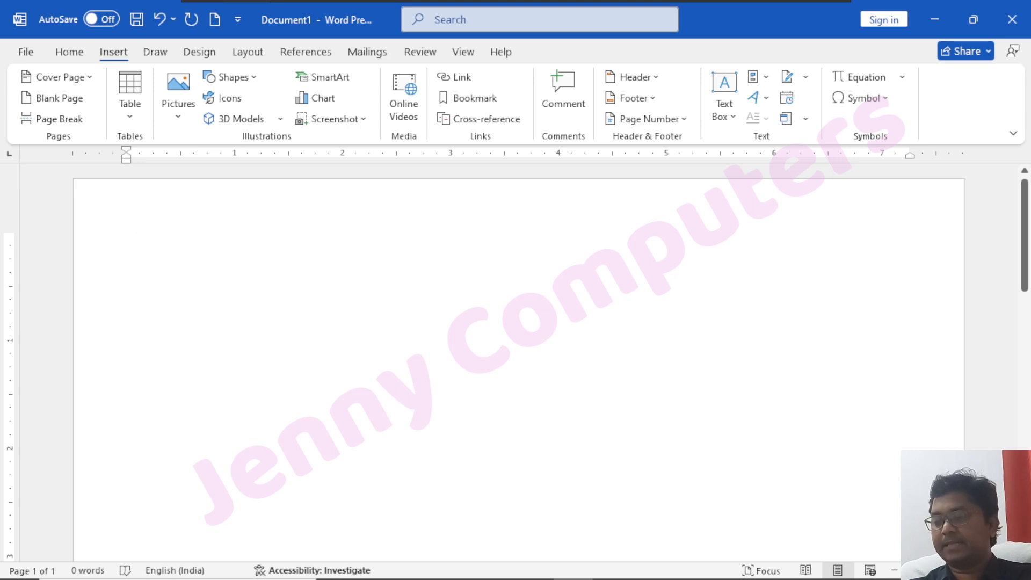
Fill the document with the built-in sample paragraphs about video, themes and styles, and save it to the Desktop as abc.
text(=)
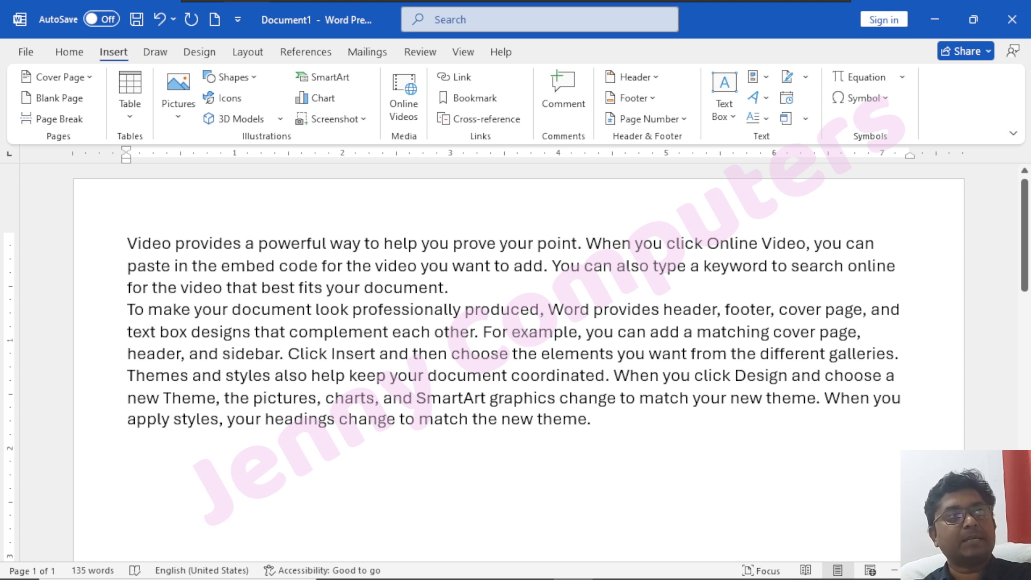
click(137, 20)
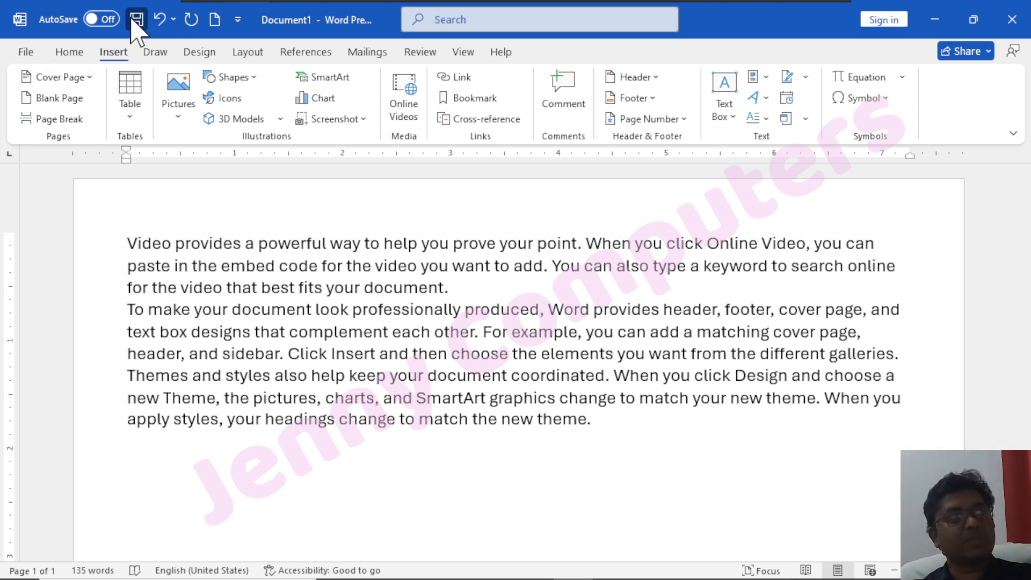
click(495, 239)
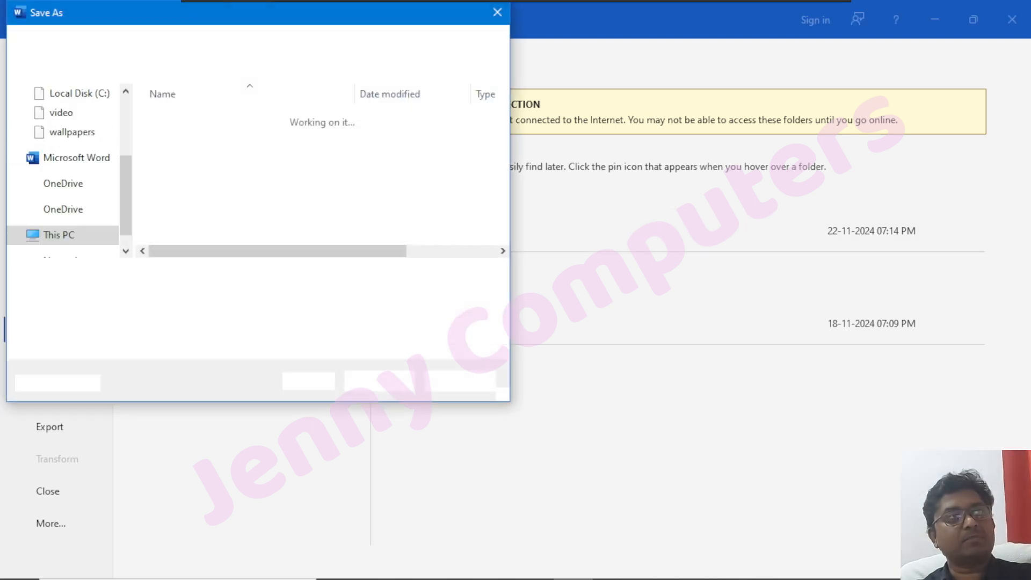
text(ab)
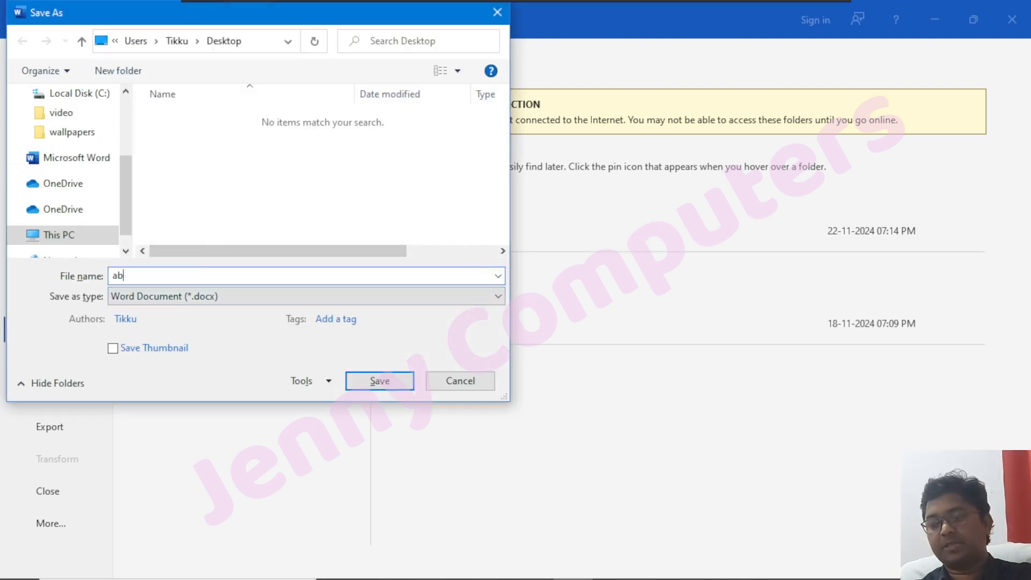
text(c)
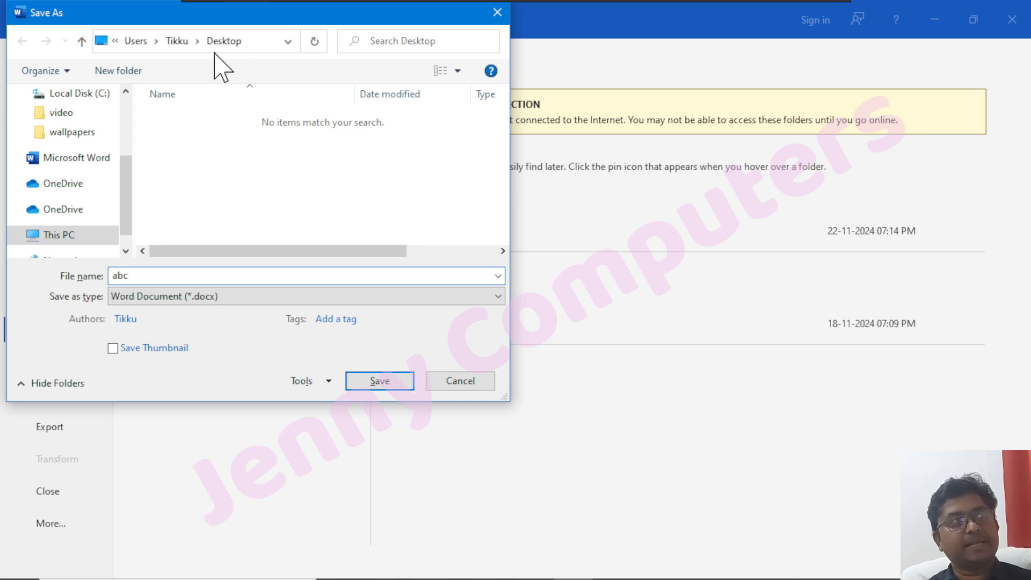
click(359, 382)
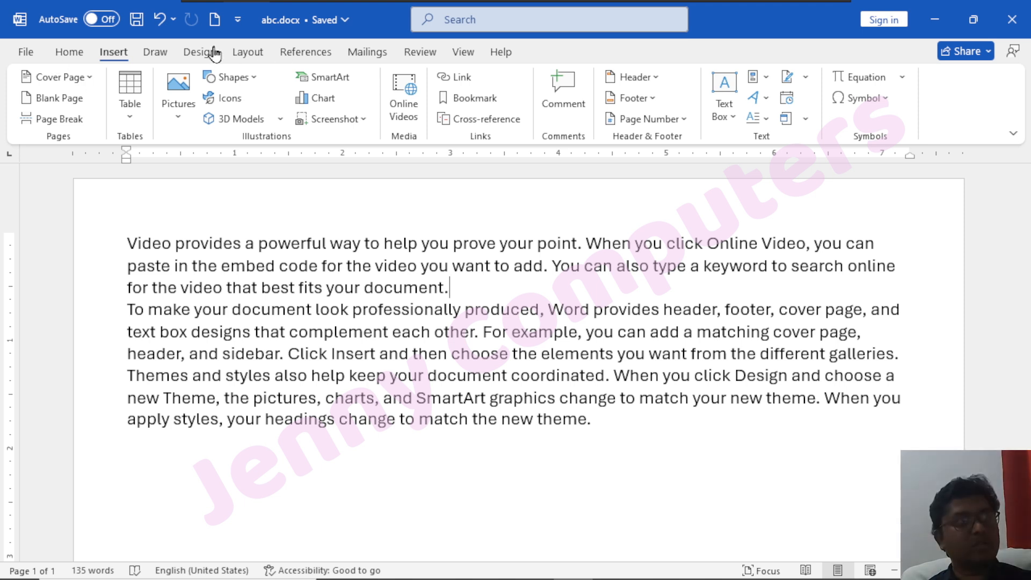
Create a new blank document, close abc.docx and maximize the new document's window.
click(215, 26)
drag(720, 18, 671, 219)
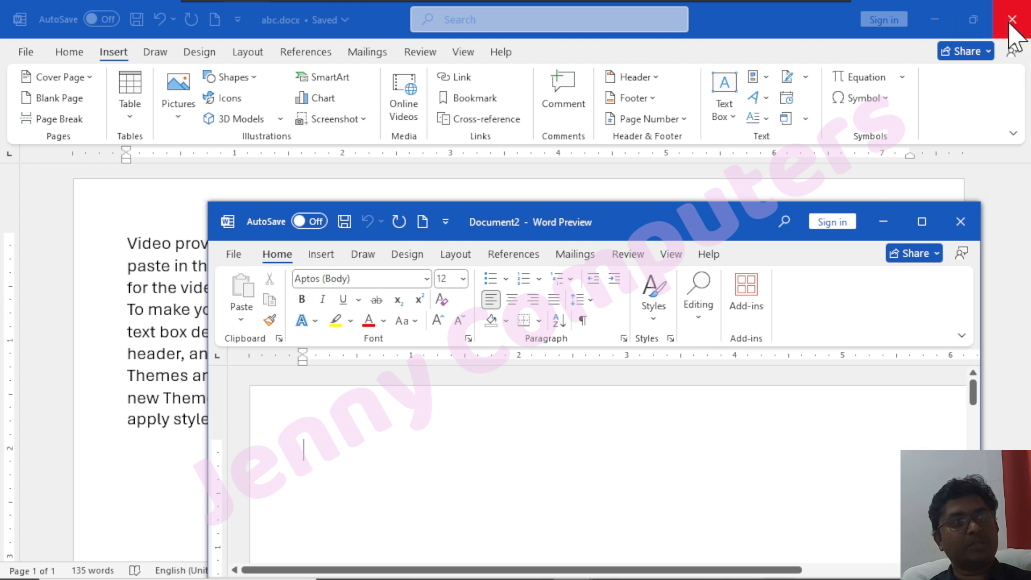
click(1011, 24)
drag(652, 223, 553, 74)
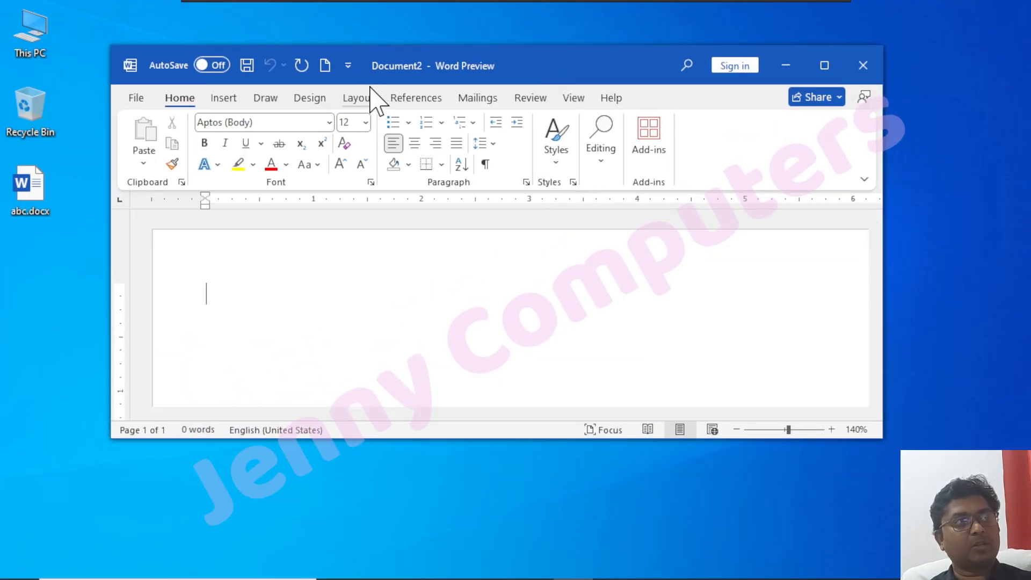
click(827, 67)
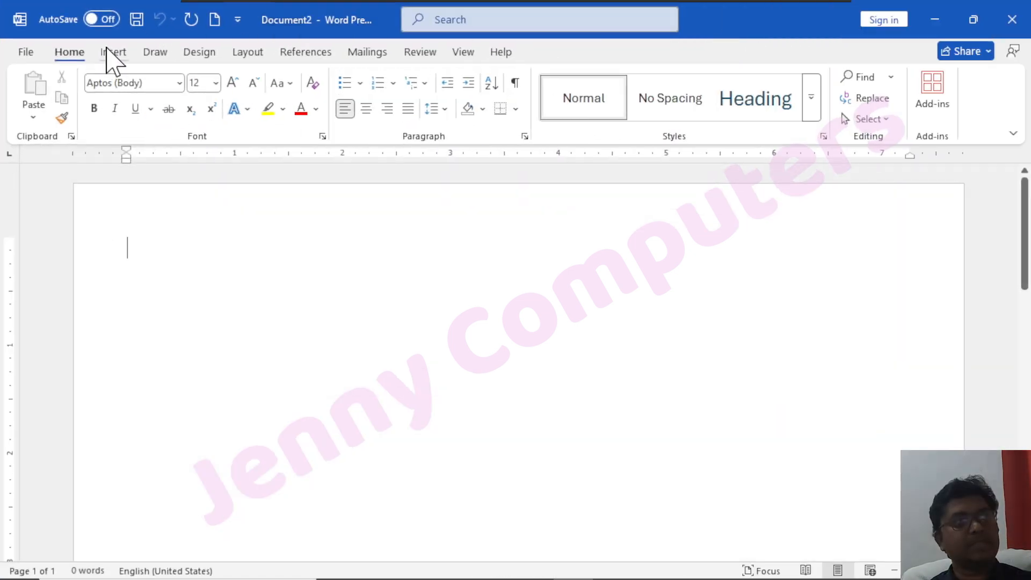
Embed the Desktop file abc.docx in the blank document as an object created from file, without linking or icon display.
click(108, 51)
click(806, 118)
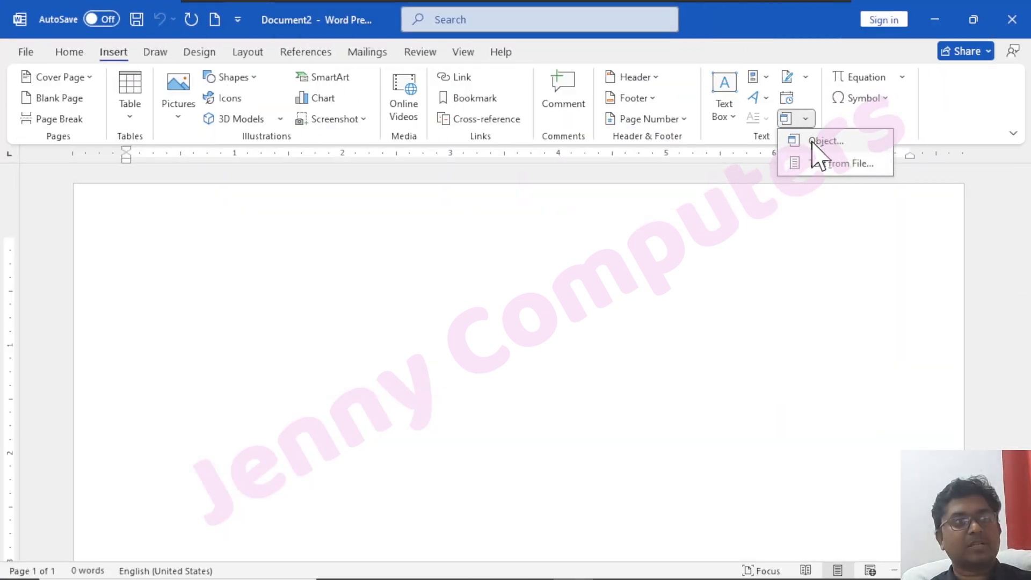
click(822, 141)
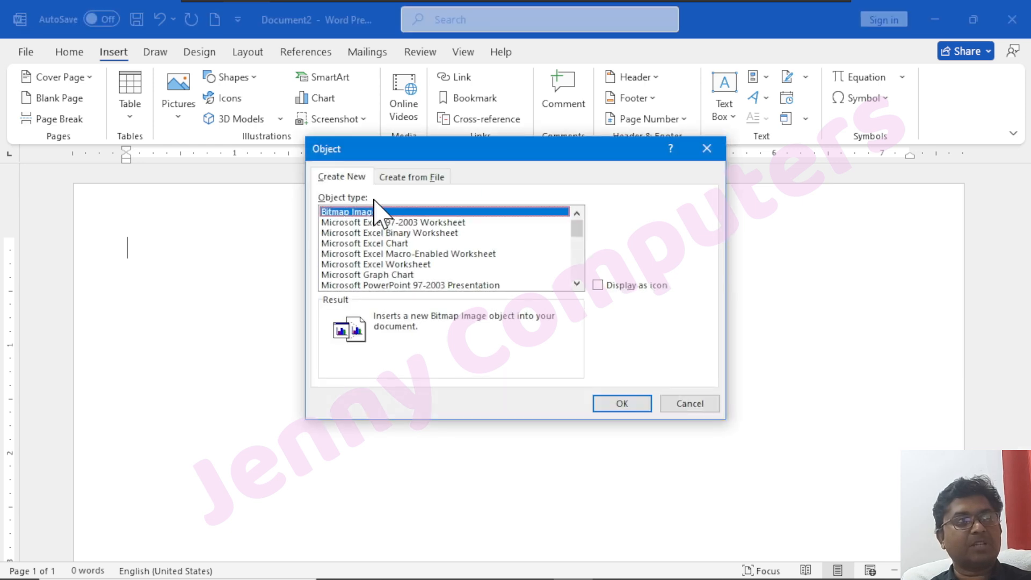
click(398, 178)
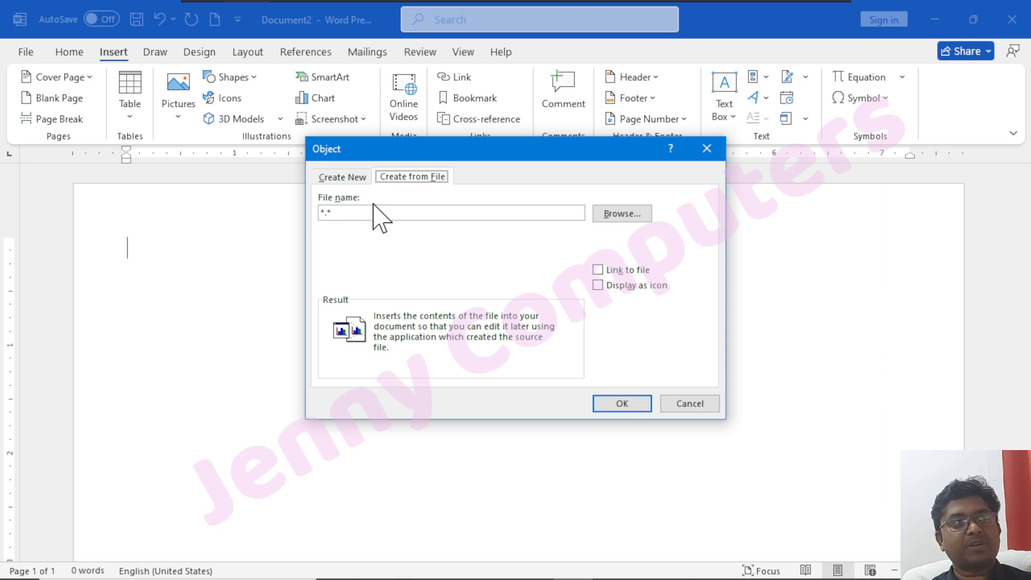
click(633, 213)
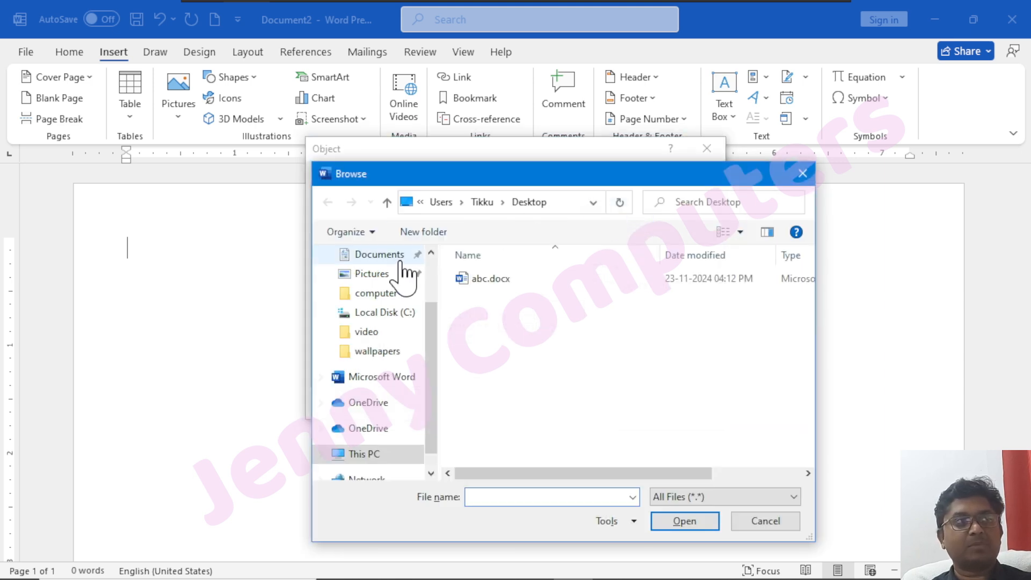
scroll(391, 398, up, 1)
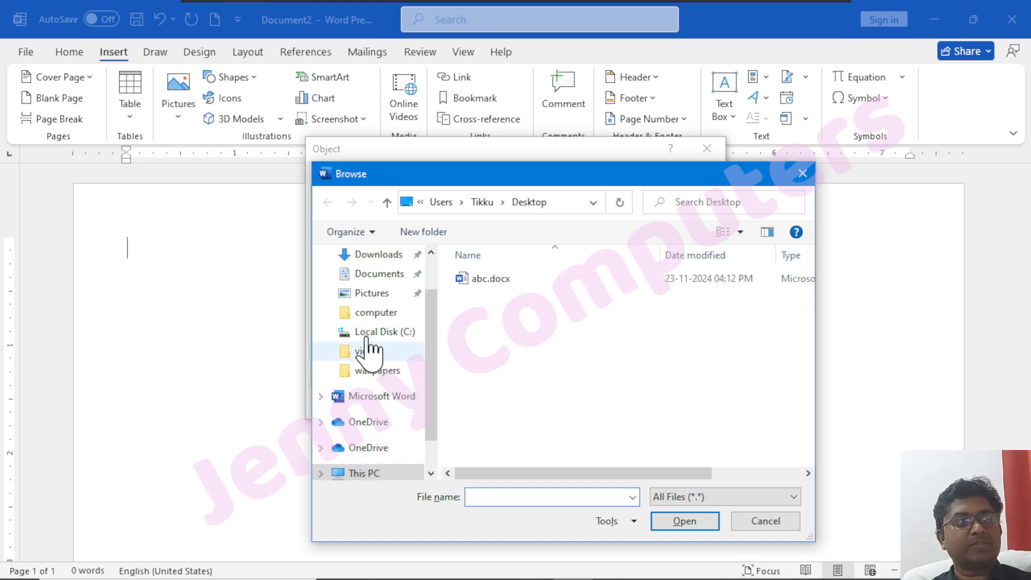
scroll(370, 346, up, 1)
click(375, 256)
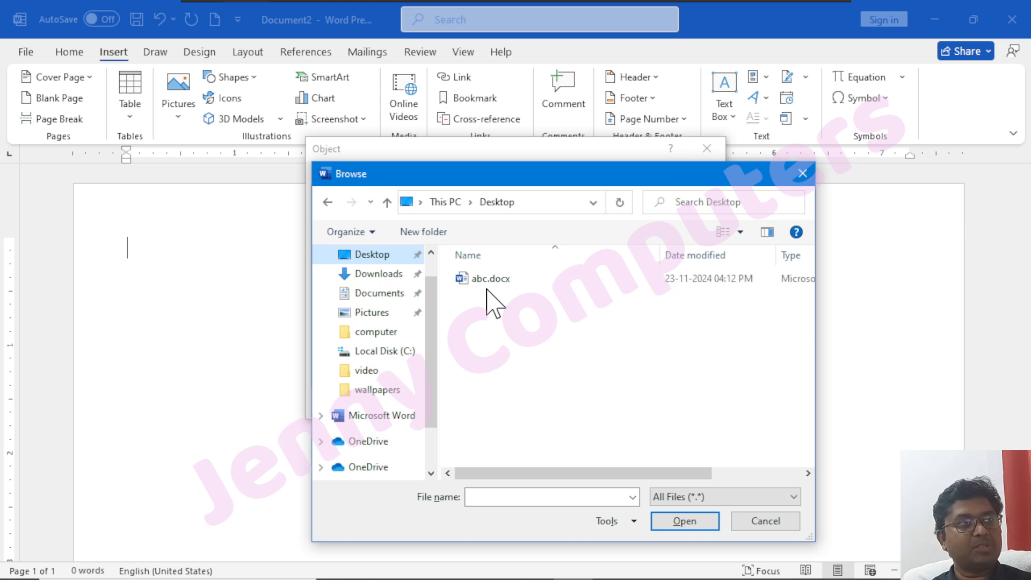
click(504, 283)
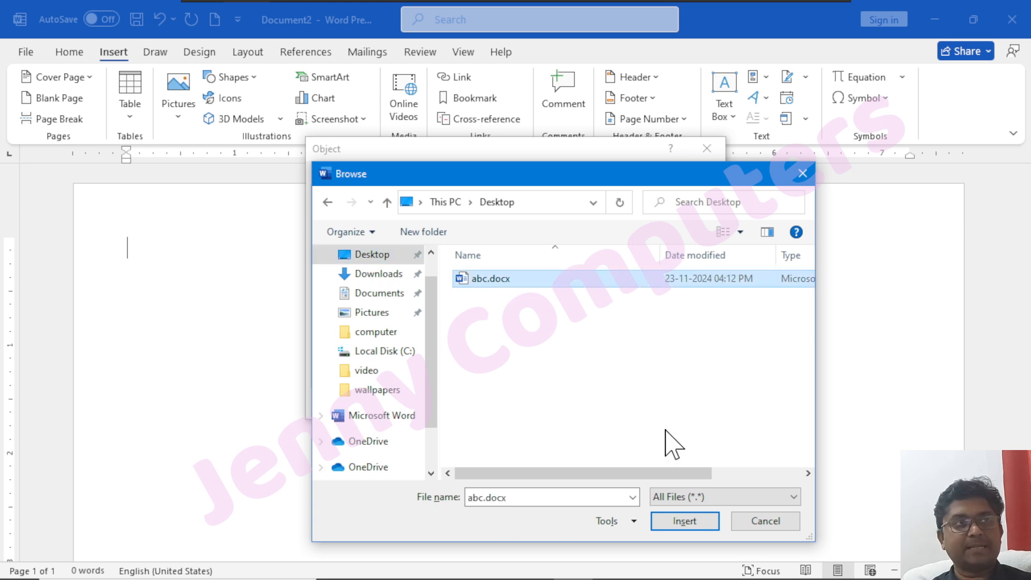
click(685, 522)
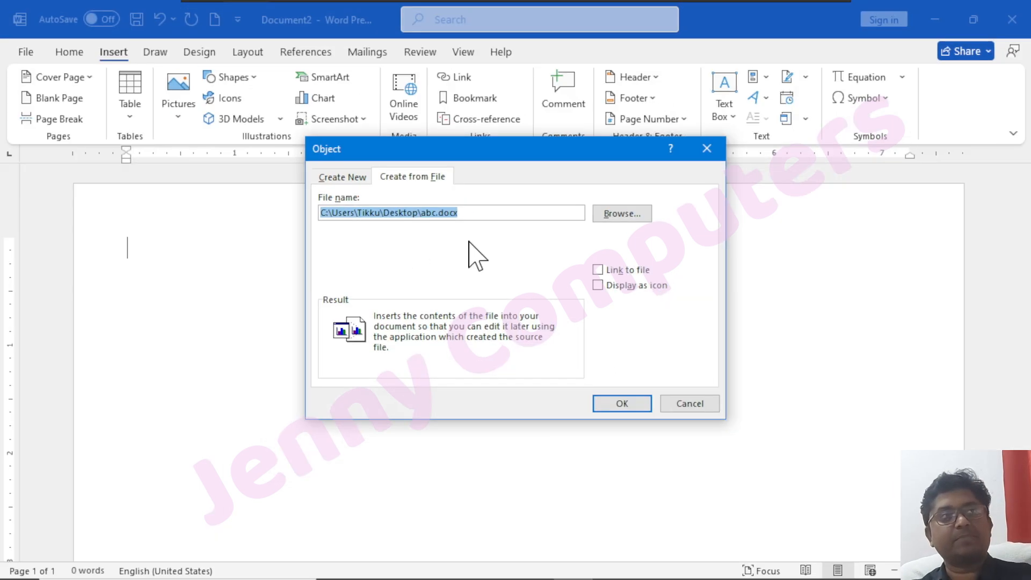
click(618, 403)
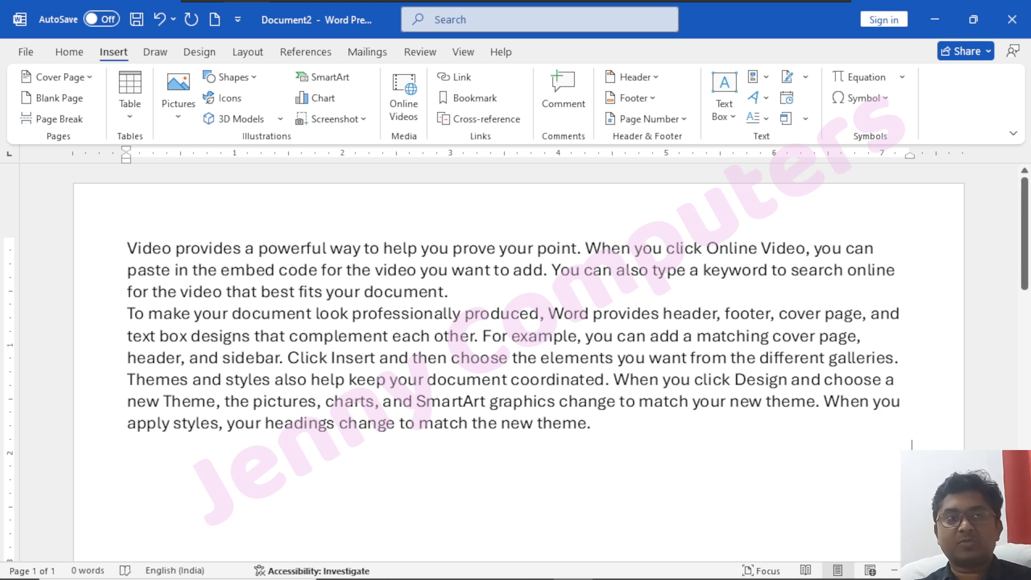
double_click(733, 27)
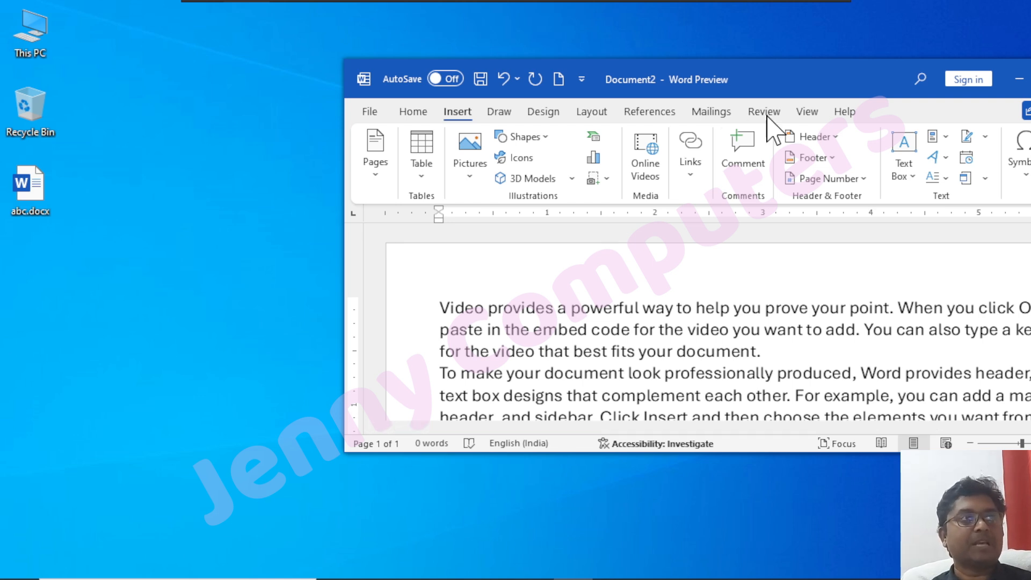
double_click(767, 87)
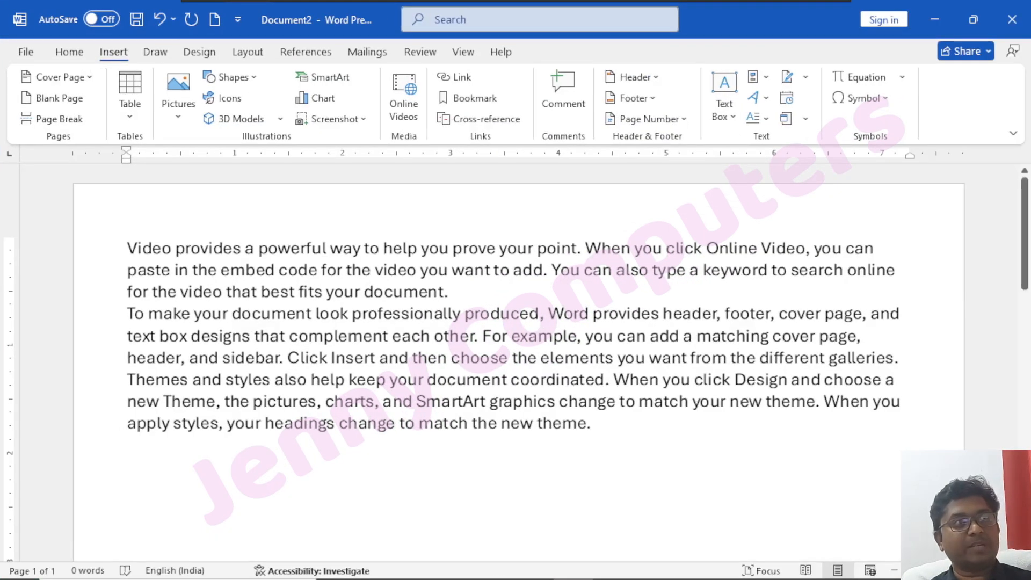
Open the embedded Word object for editing and add one sample paragraph at the end of its text with =rand(1).
click(240, 293)
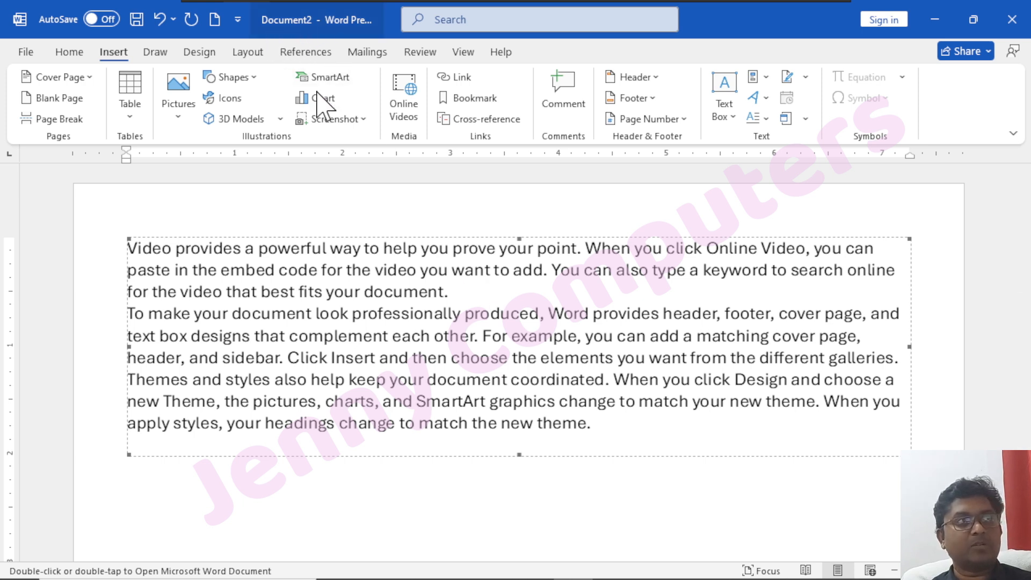
double_click(380, 320)
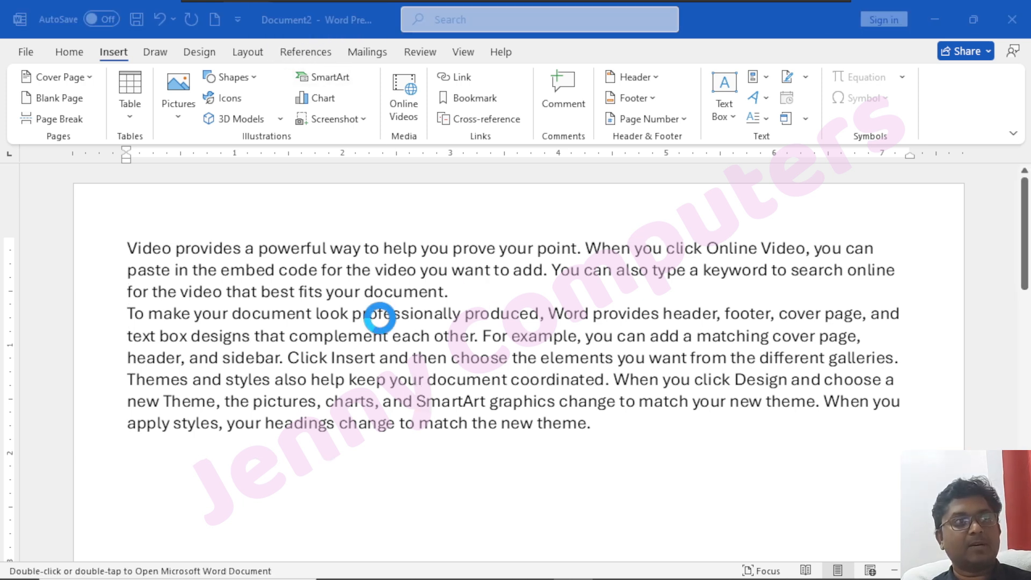
drag(723, 35, 595, 252)
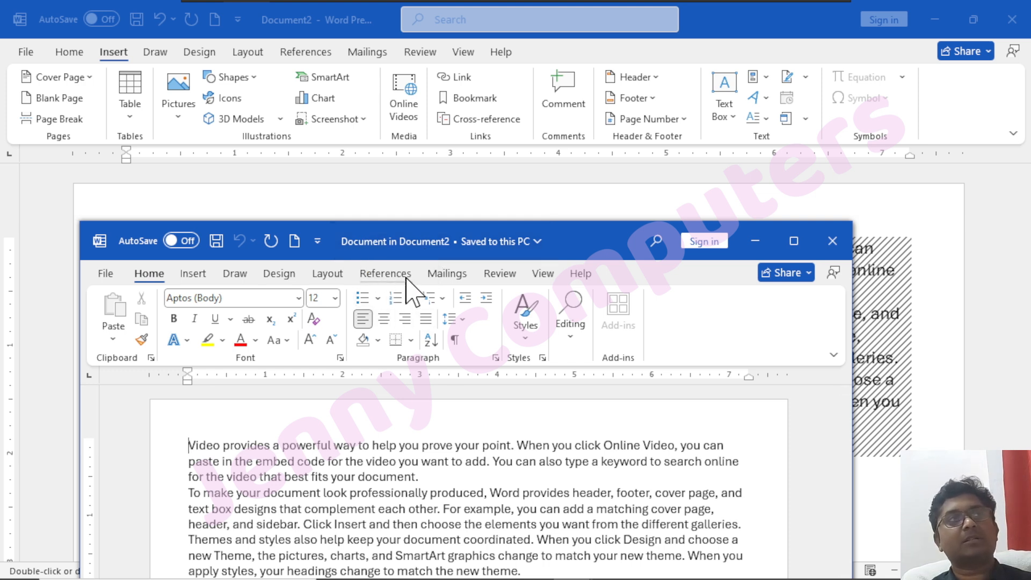
scroll(467, 482, down, 1)
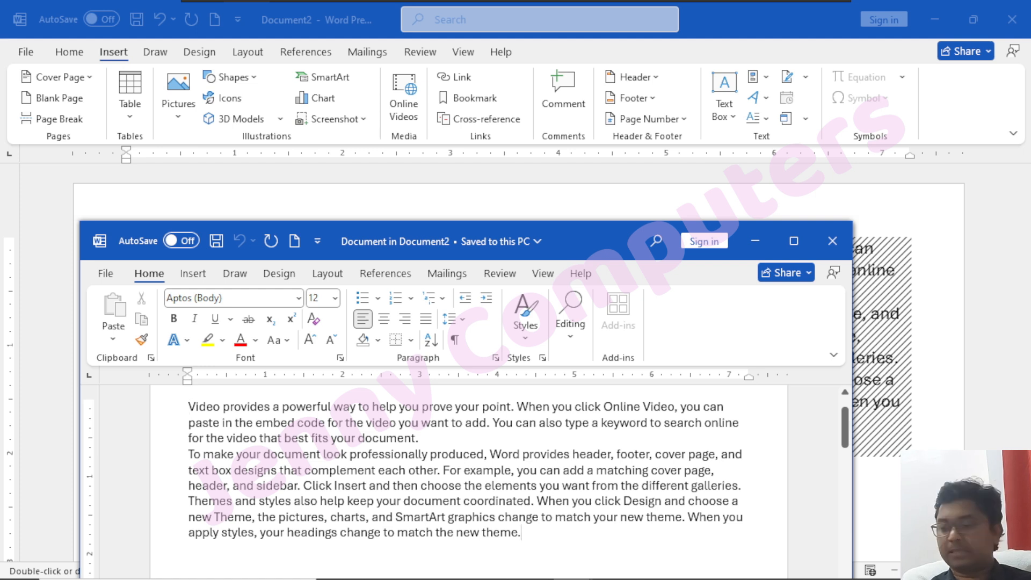
key(Return)
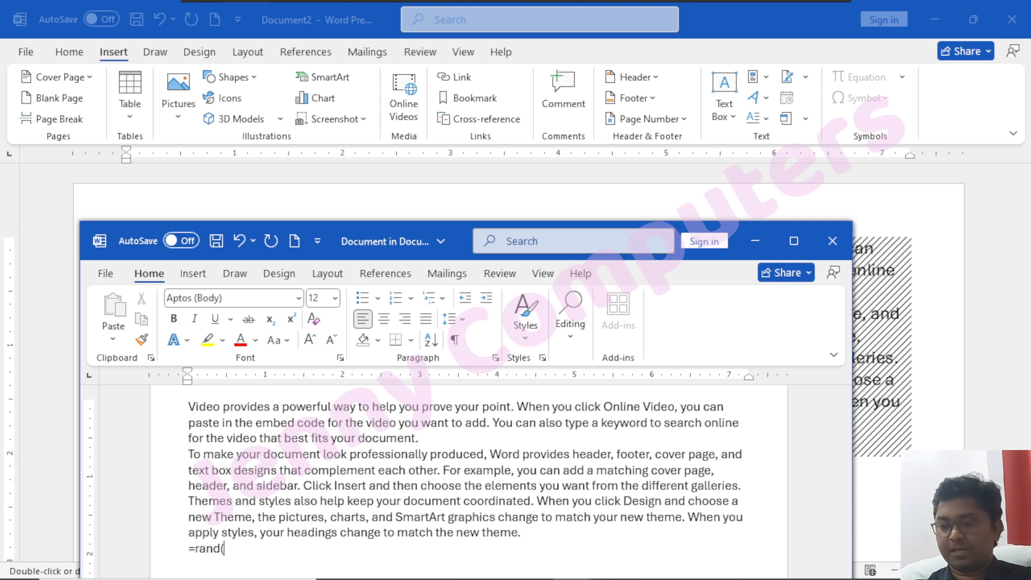
text(=rand(1))
key(Return)
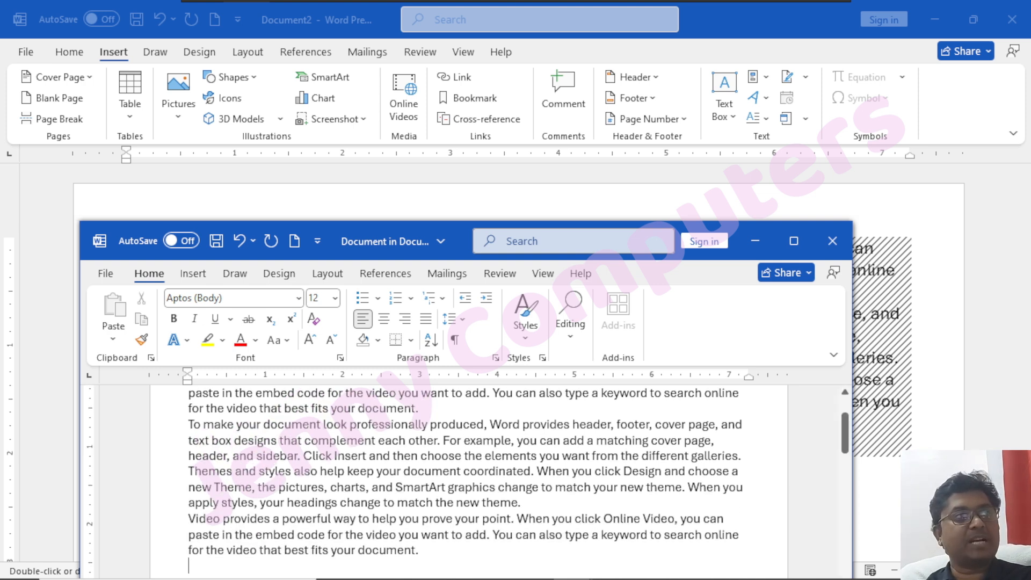
Colour the added last paragraph red in the maximized object window and close that window to return to the container document.
click(794, 240)
drag(470, 329, 239, 297)
click(299, 108)
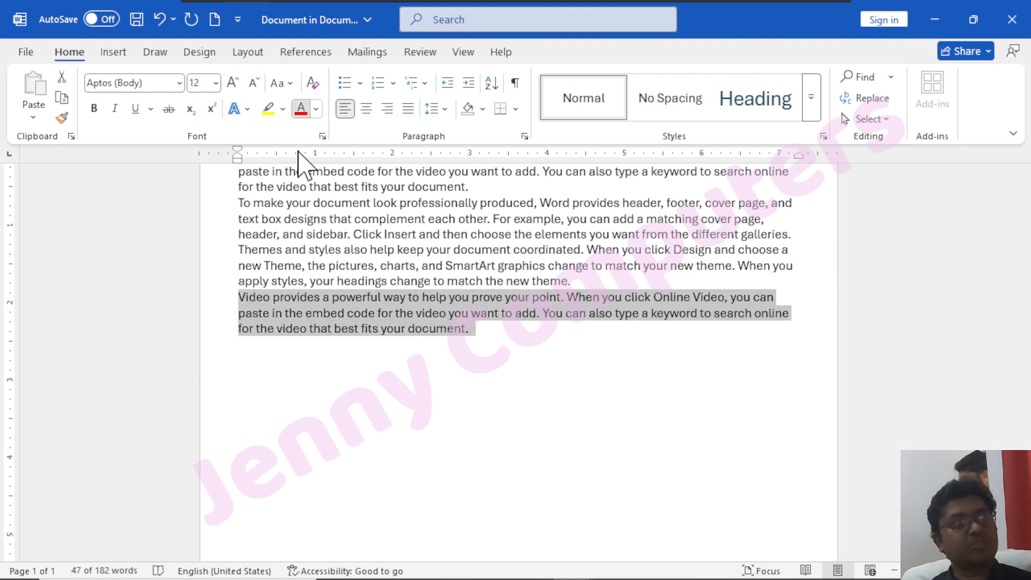
click(1012, 20)
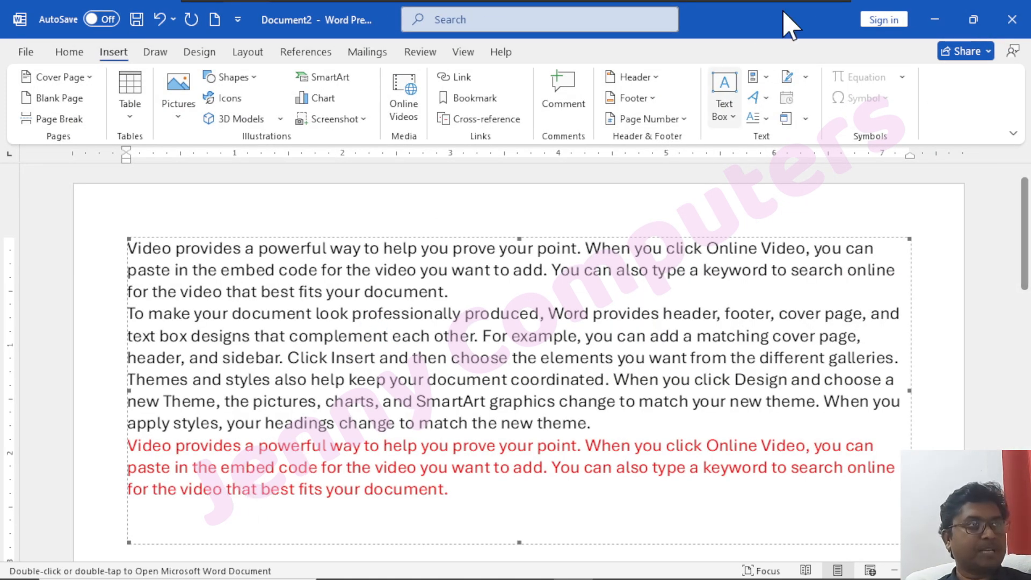
Open abc.docx from the Desktop to check its text against the edited embedded object, and close it again.
double_click(727, 20)
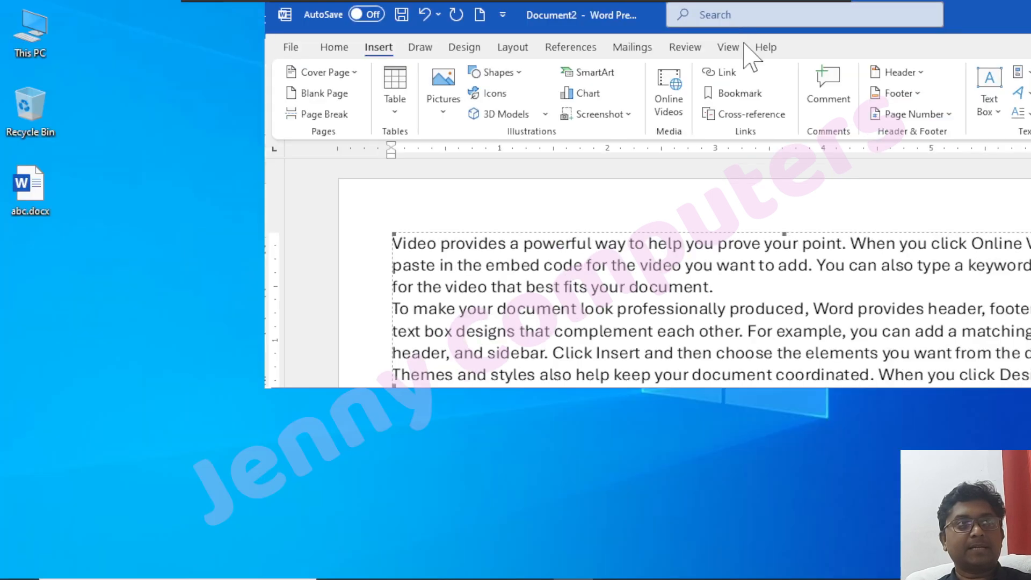
drag(694, 129, 694, 21)
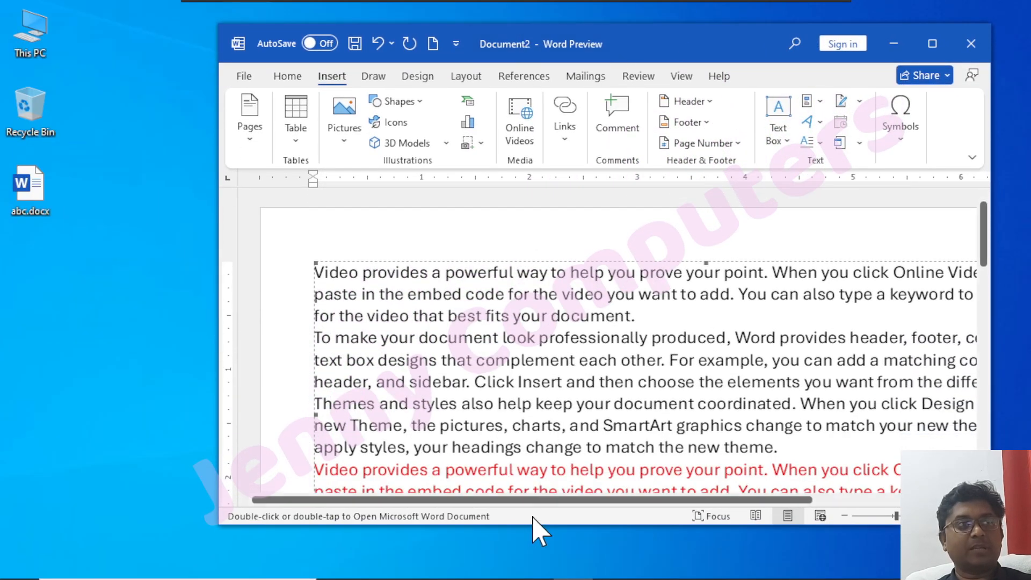
drag(538, 526, 546, 570)
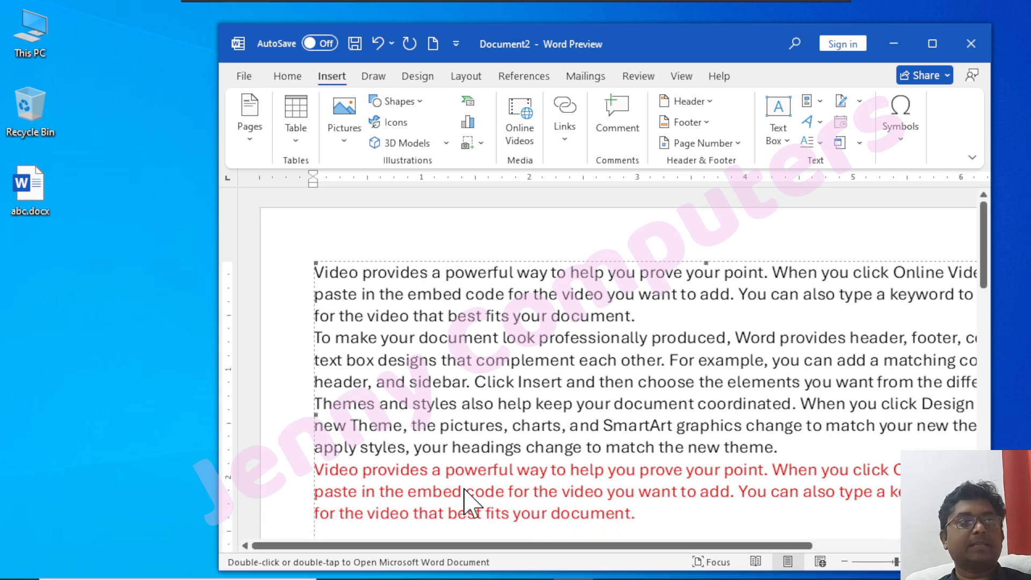
double_click(26, 180)
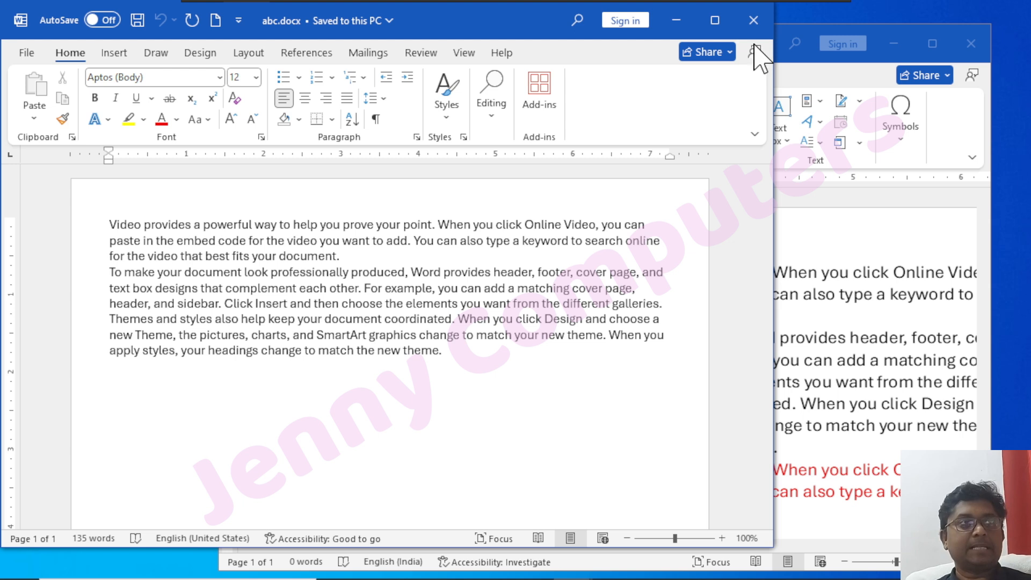
click(754, 20)
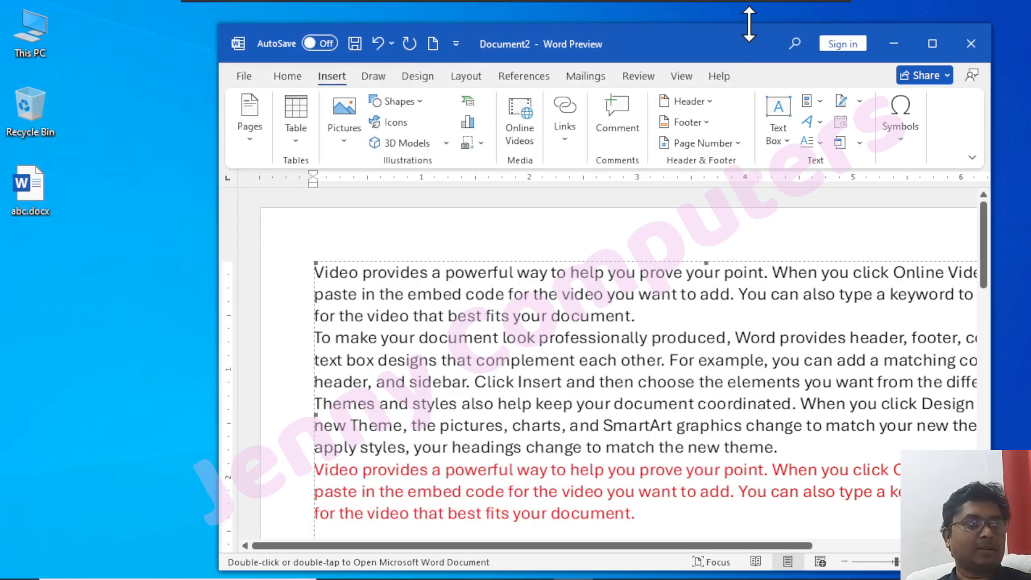
click(932, 44)
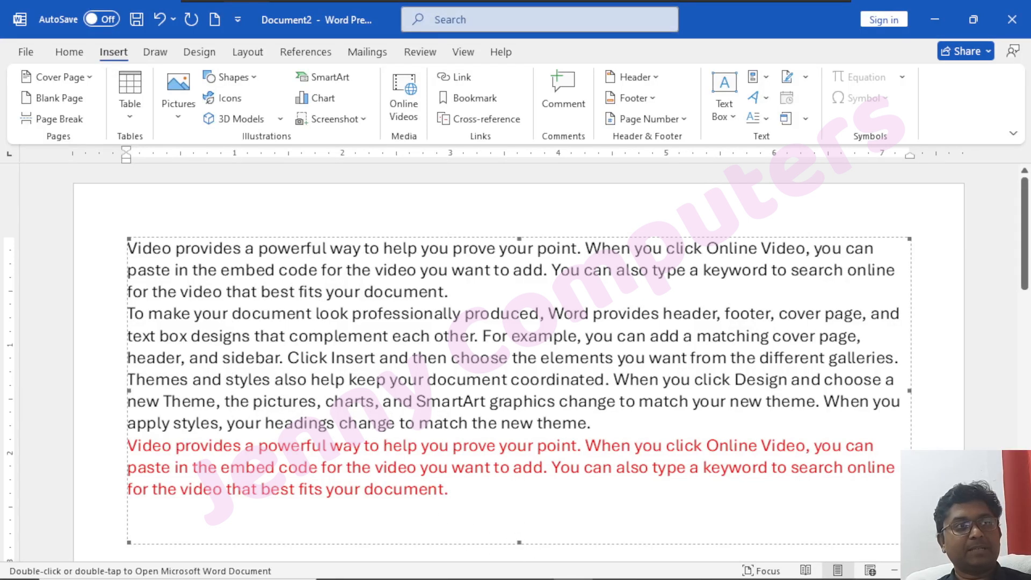
Insert the Desktop file abc.docx below the first object as an object created from file, with Link to file enabled.
scroll(479, 501, down, 3)
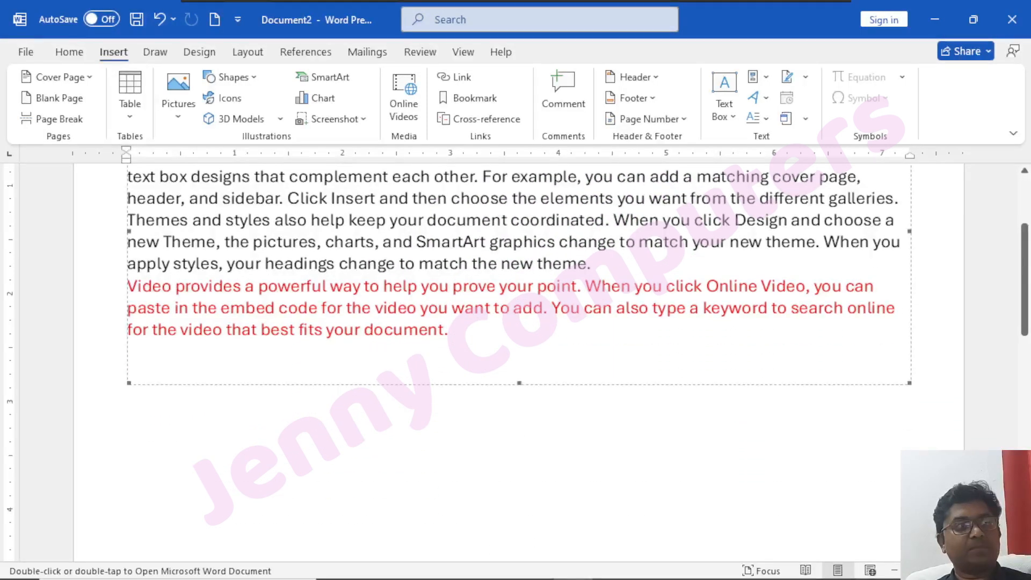
click(127, 440)
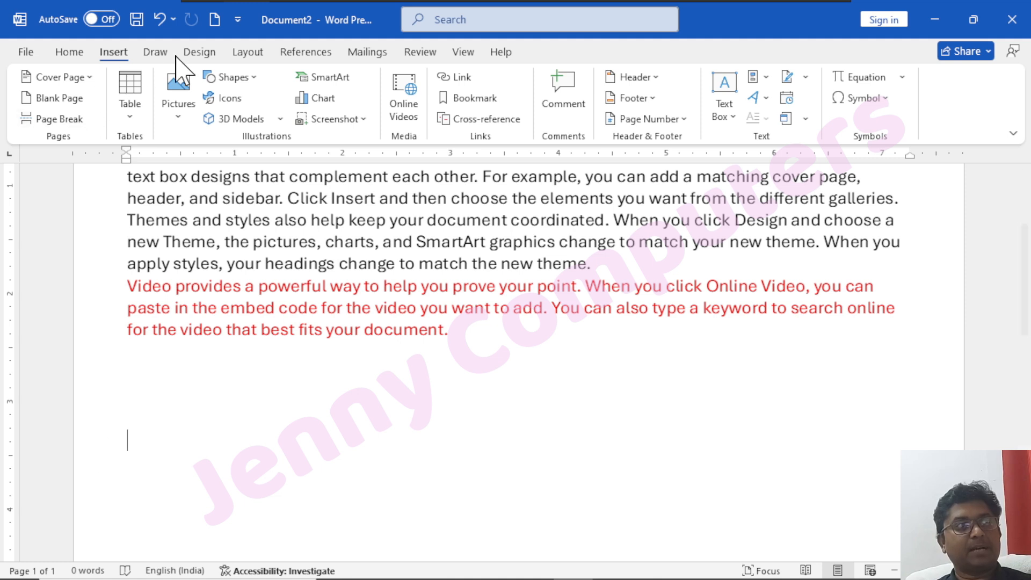
click(806, 119)
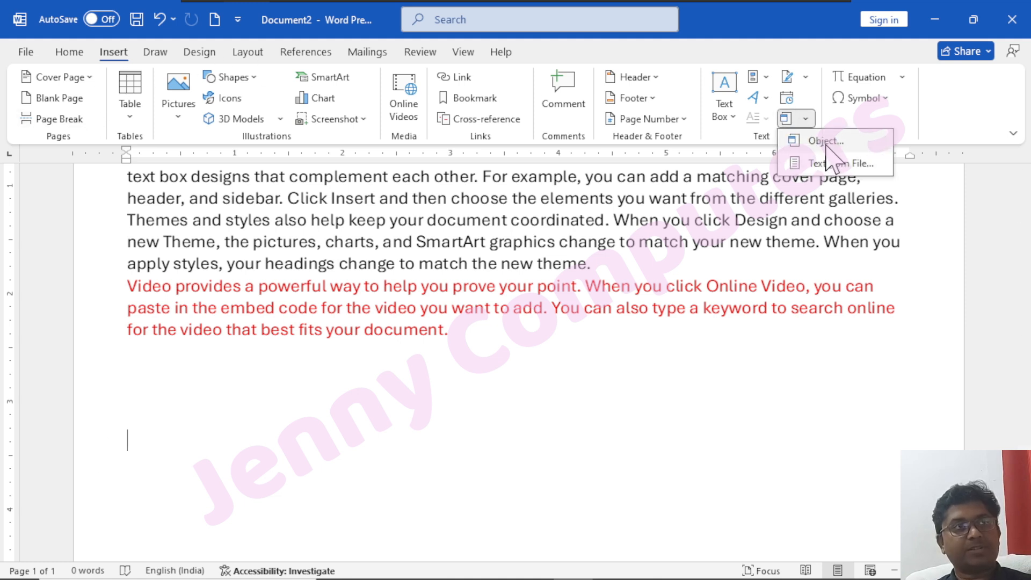
click(826, 142)
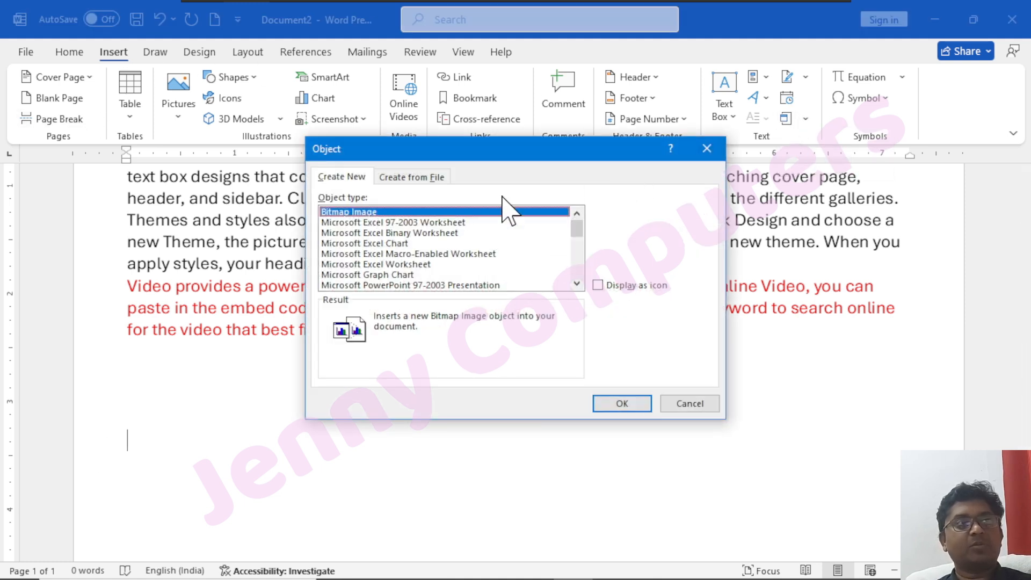
click(393, 178)
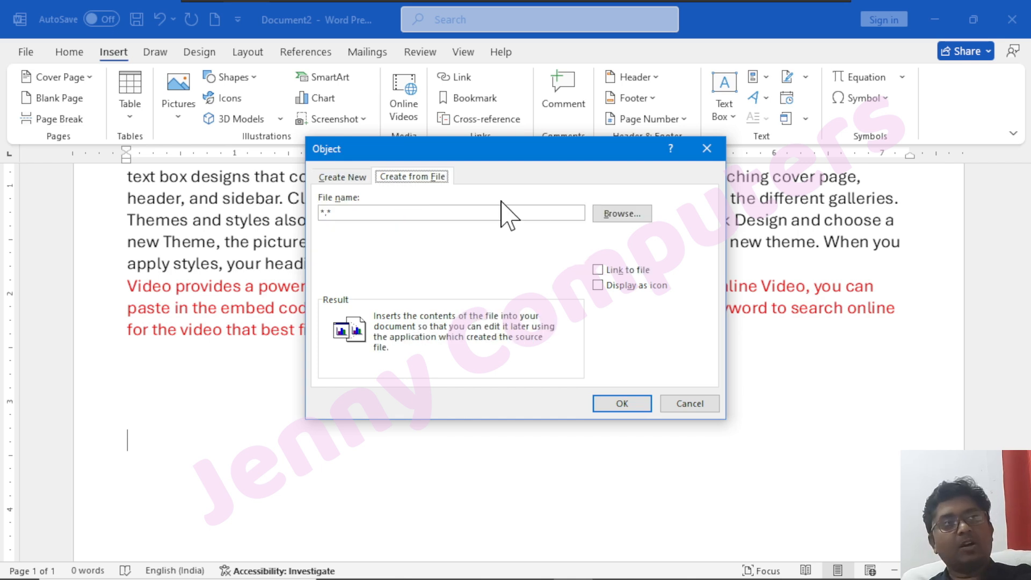
click(626, 213)
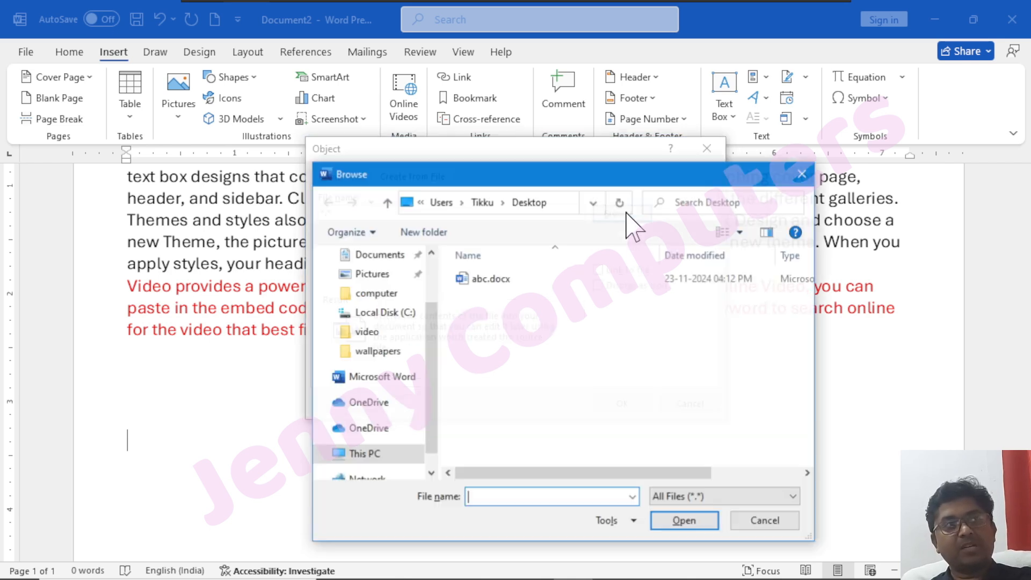
click(498, 278)
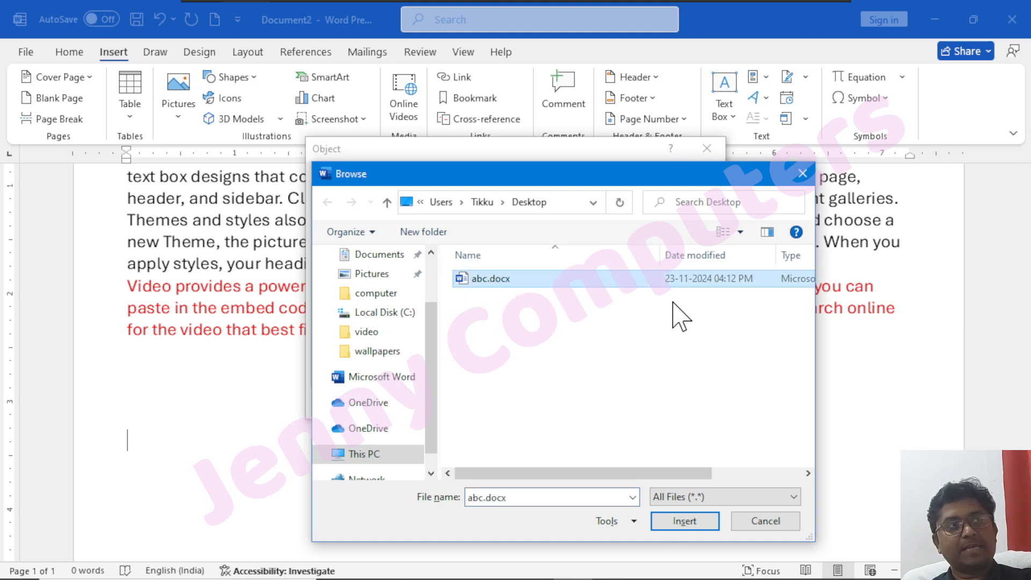
click(684, 521)
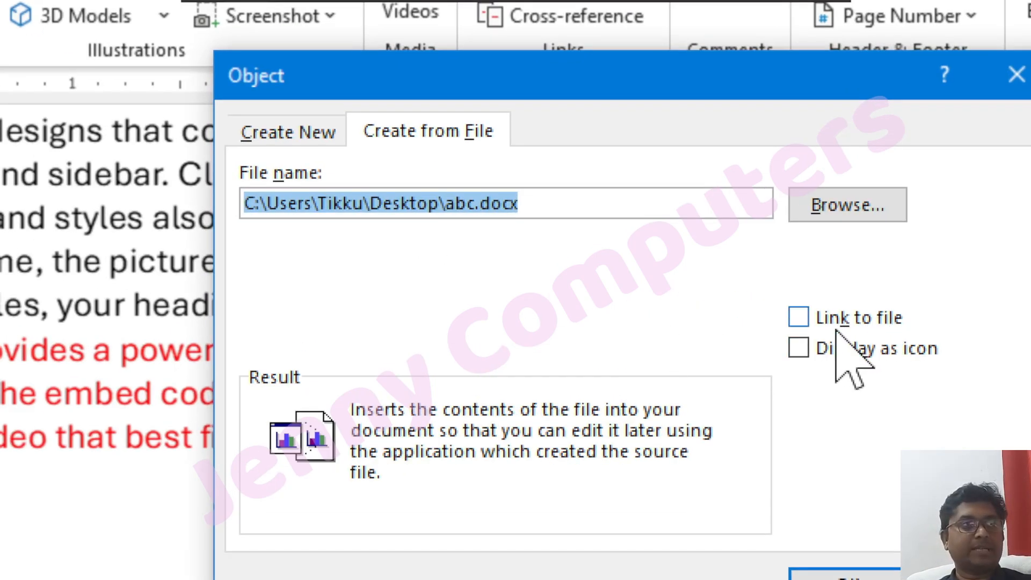
click(799, 318)
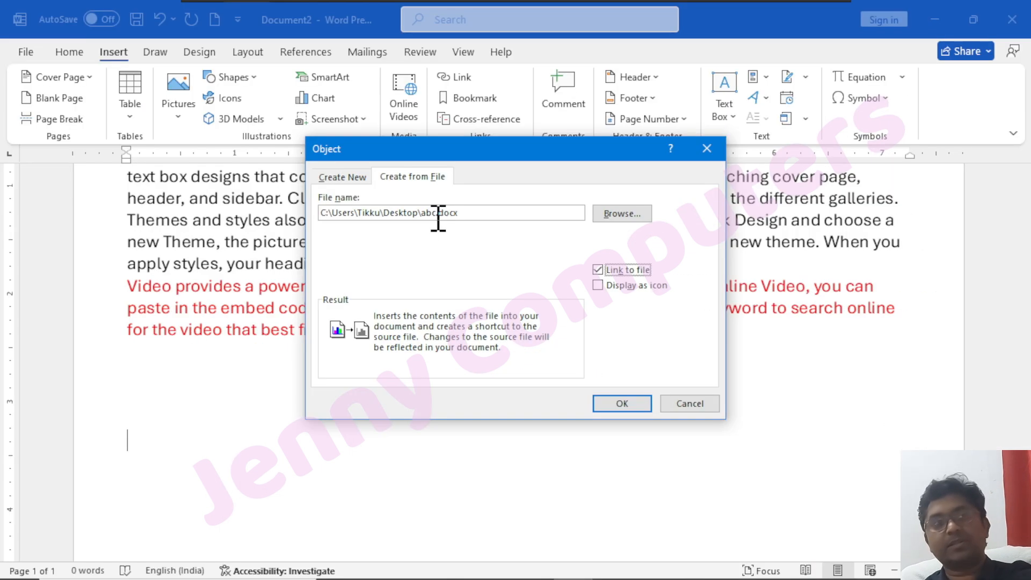
click(625, 404)
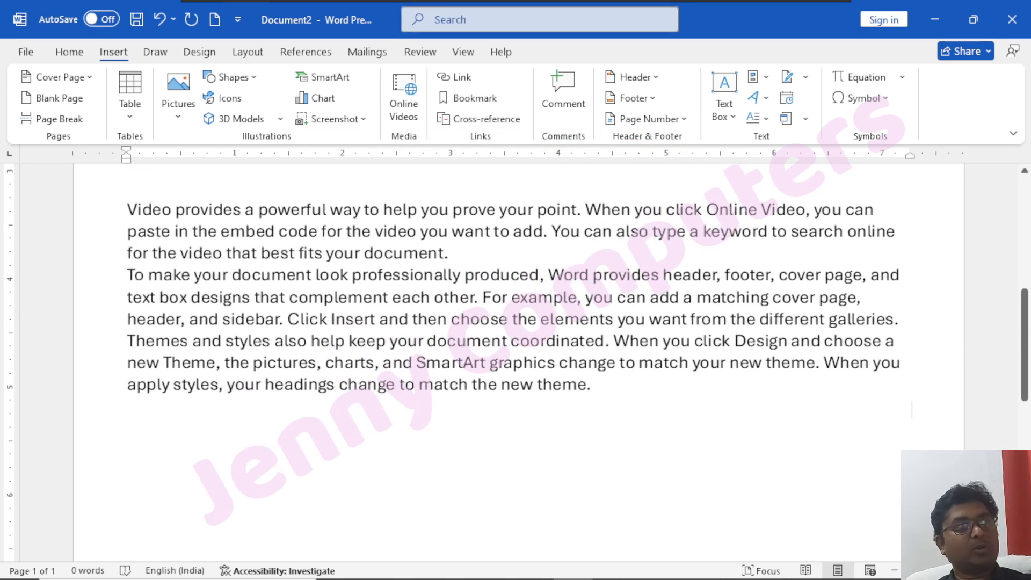
Shrink the document window and open the linked object to examine which file it edits, closing that file again.
click(260, 263)
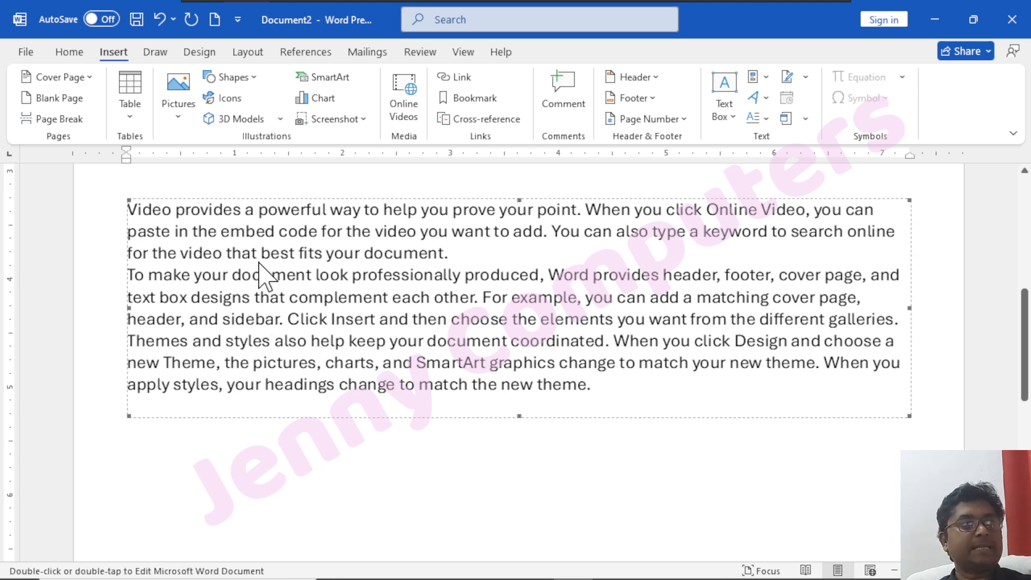
drag(705, 21, 783, 81)
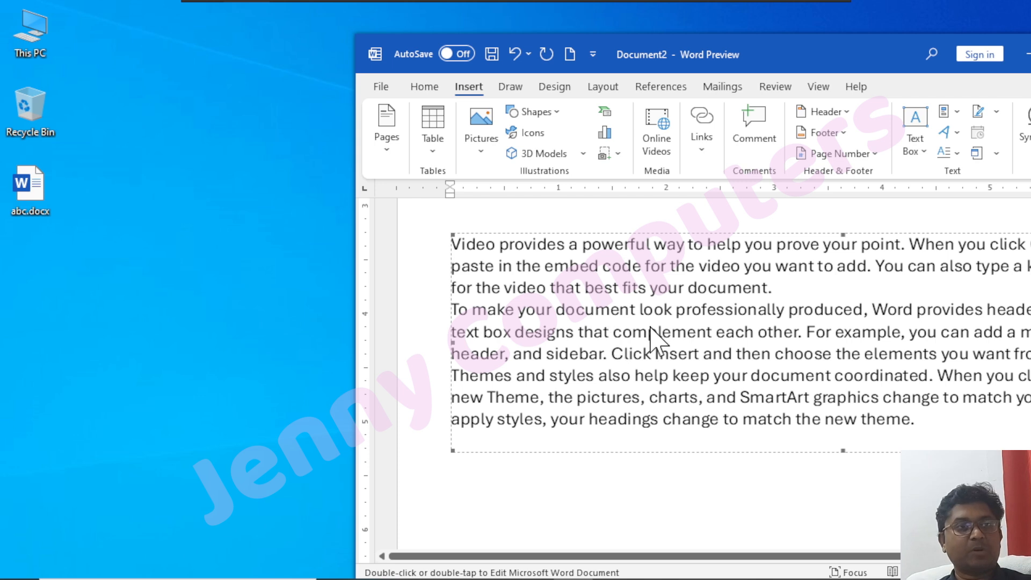
double_click(609, 310)
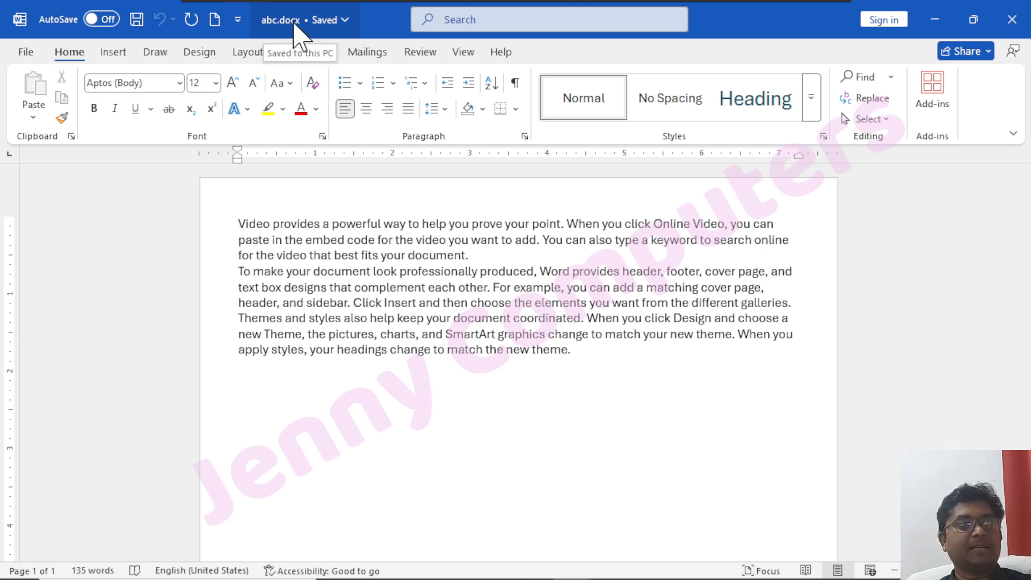
click(1013, 19)
click(618, 350)
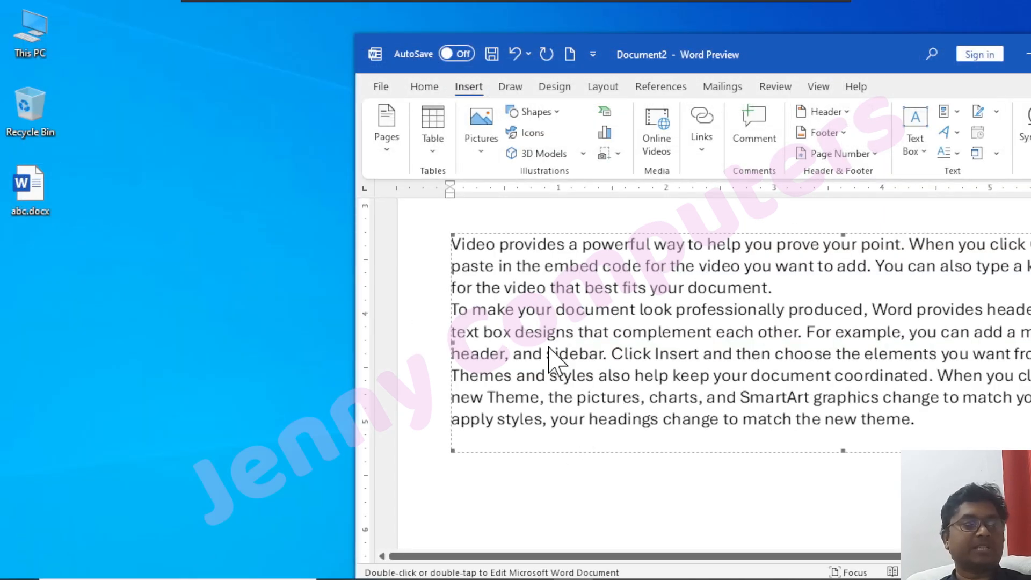
Open abc.docx through the linked object and add one sample paragraph below its existing text with =rand(1).
double_click(559, 287)
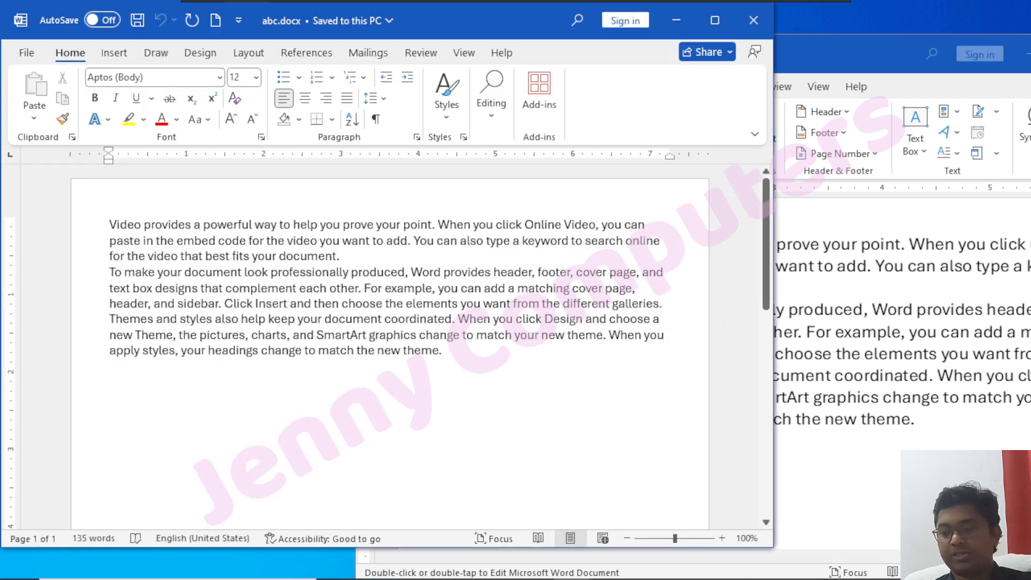
text(=)
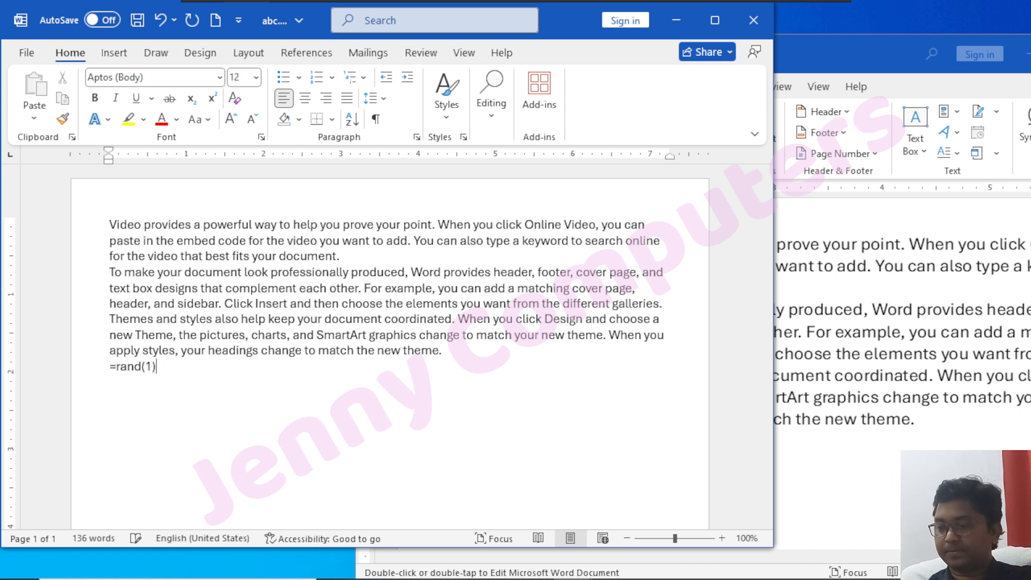
text(rand(1))
key(Return)
Colour the added last paragraph of abc.docx light green and close the file, saving the changes.
drag(347, 398, 107, 367)
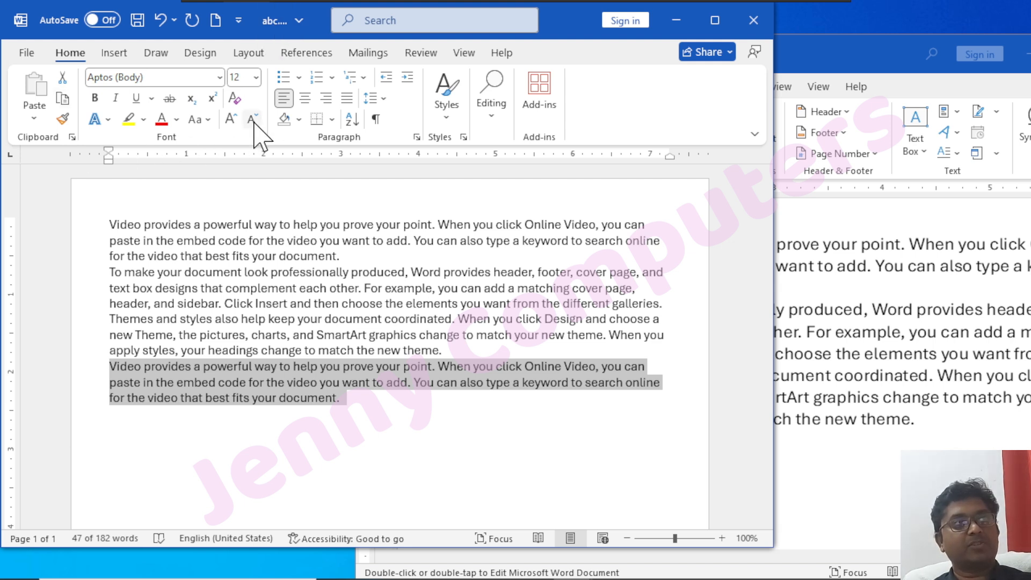
click(177, 120)
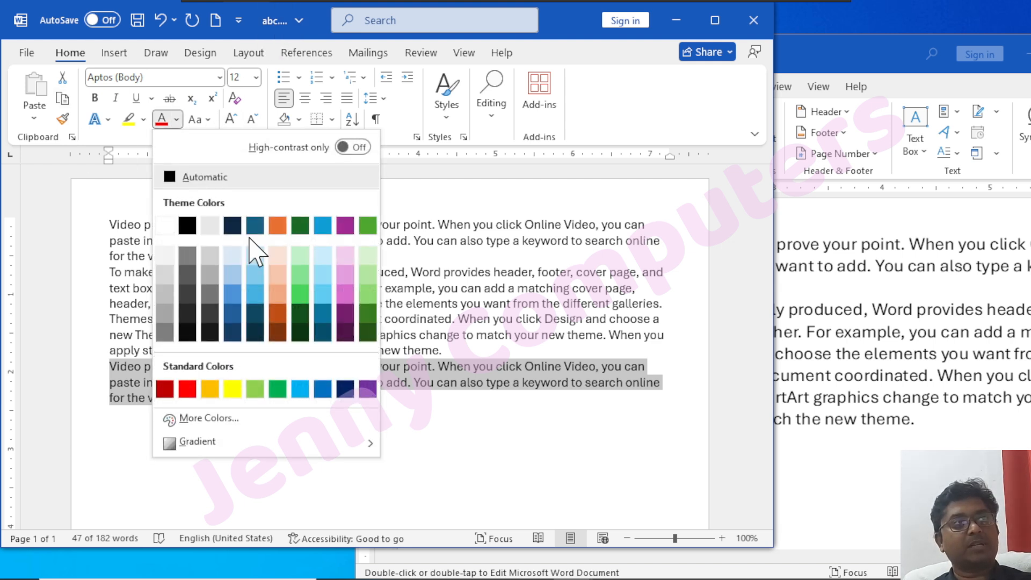
click(309, 300)
click(409, 429)
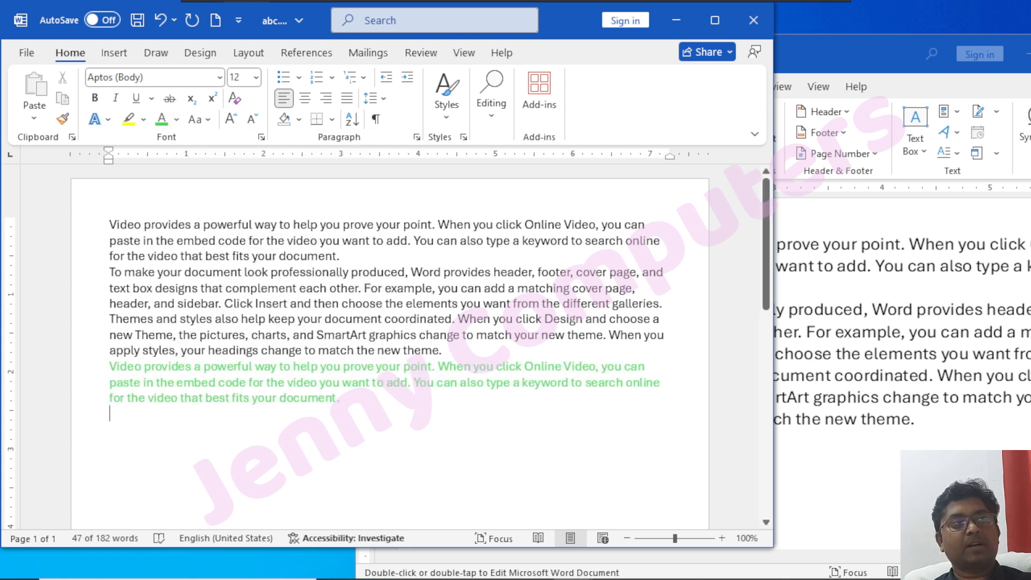
click(754, 21)
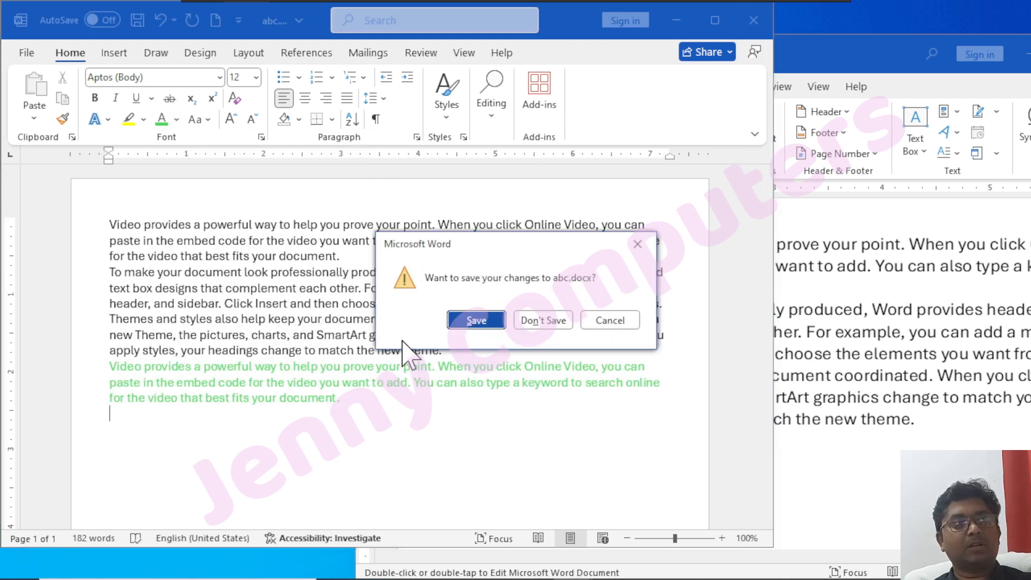
click(475, 320)
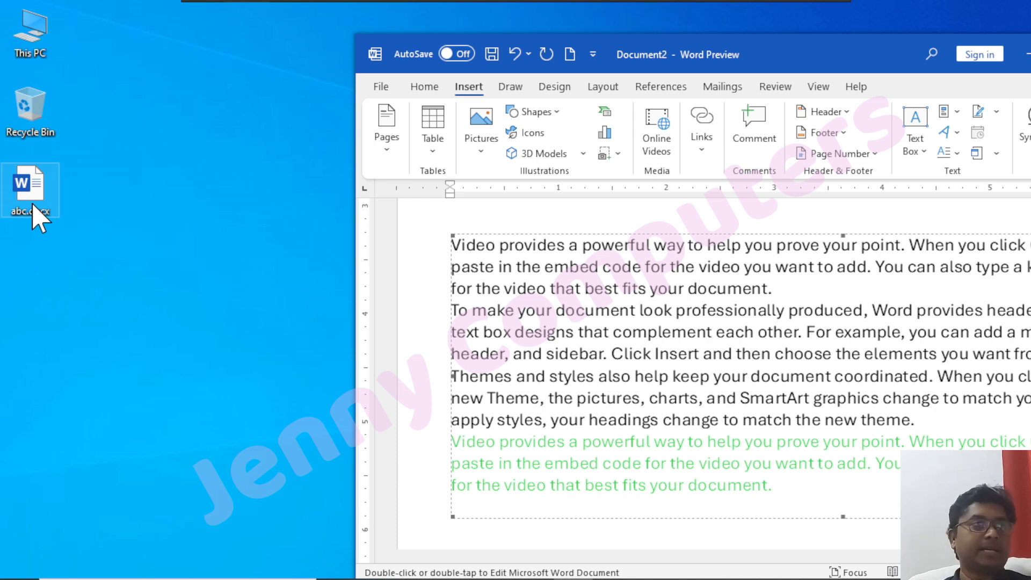
Compare the last paragraphs of the two inserted objects and maximize the document window.
double_click(542, 344)
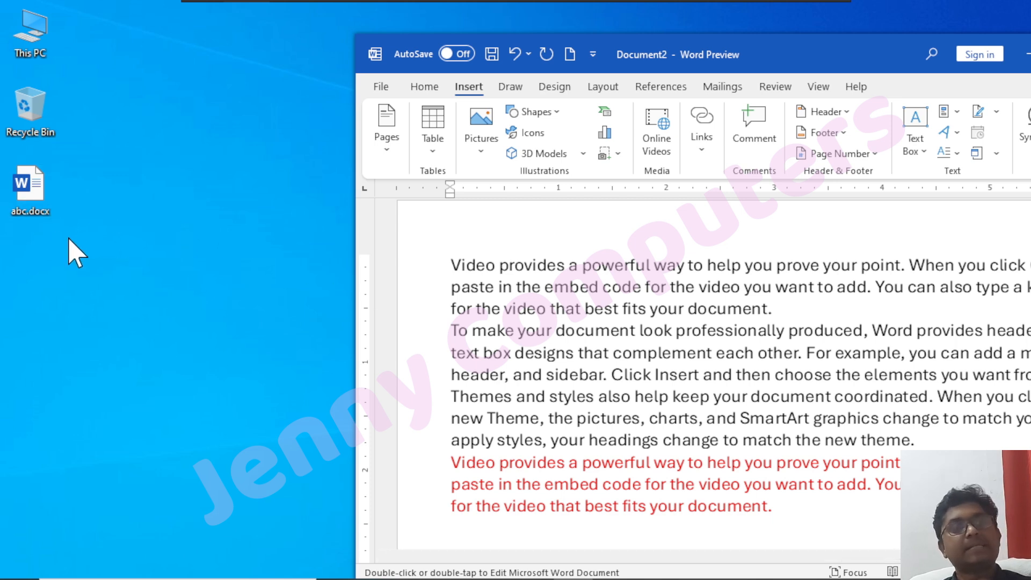
scroll(603, 463, down, 6)
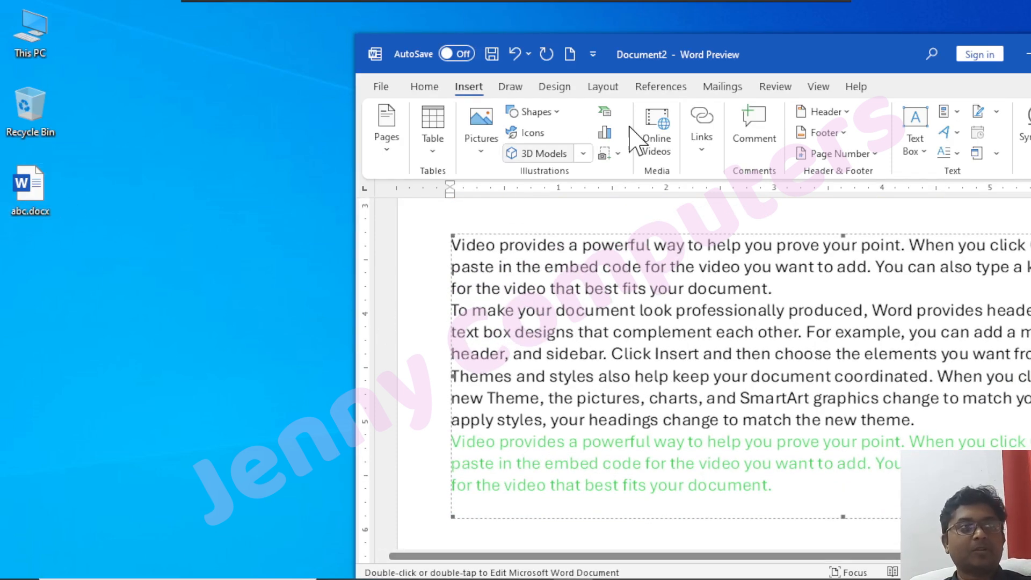
double_click(784, 67)
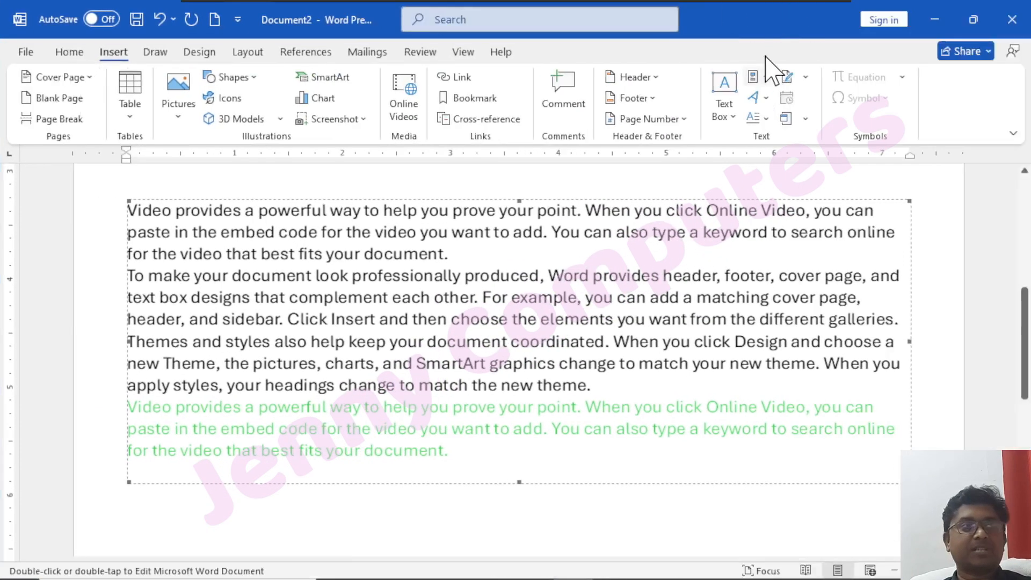
Review the settings for inserting an object created from an existing file, closing the dialog without inserting anything.
click(806, 118)
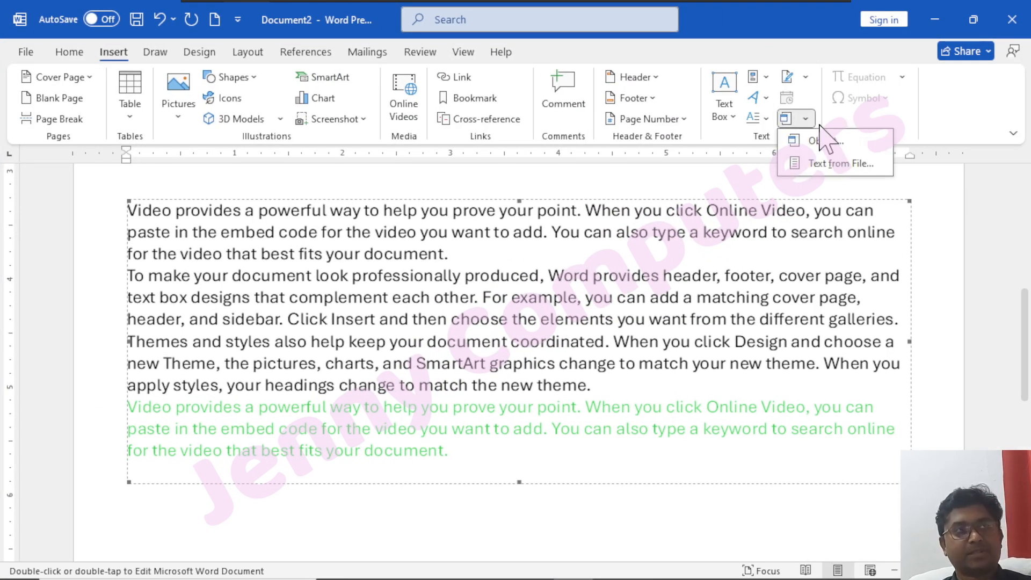
click(824, 140)
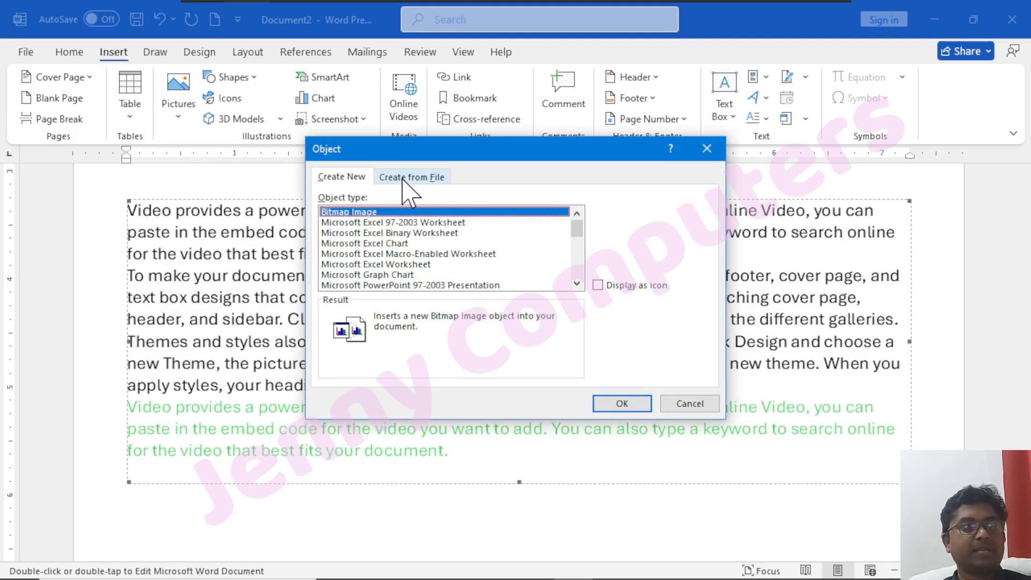
click(403, 177)
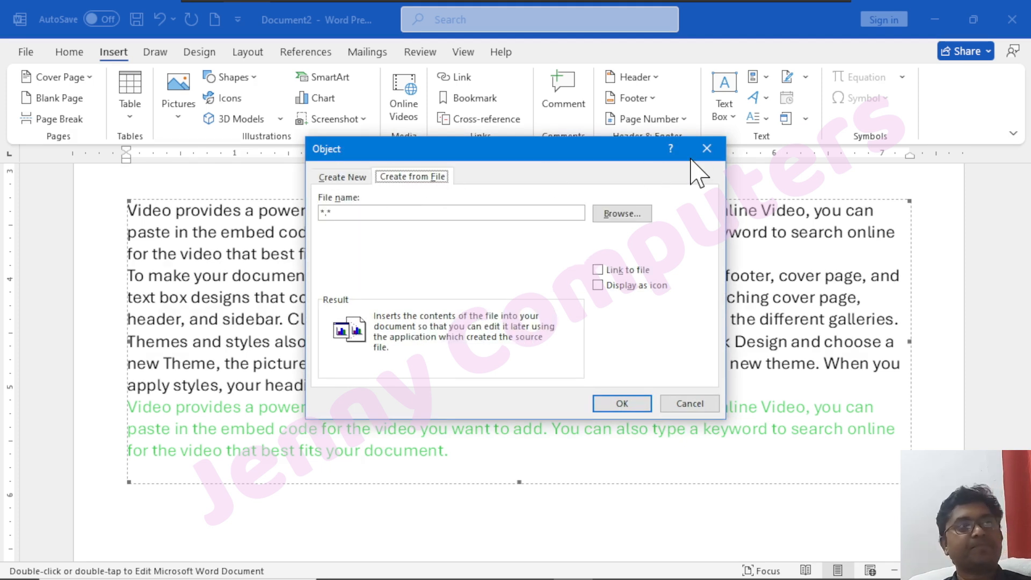
click(707, 149)
click(807, 119)
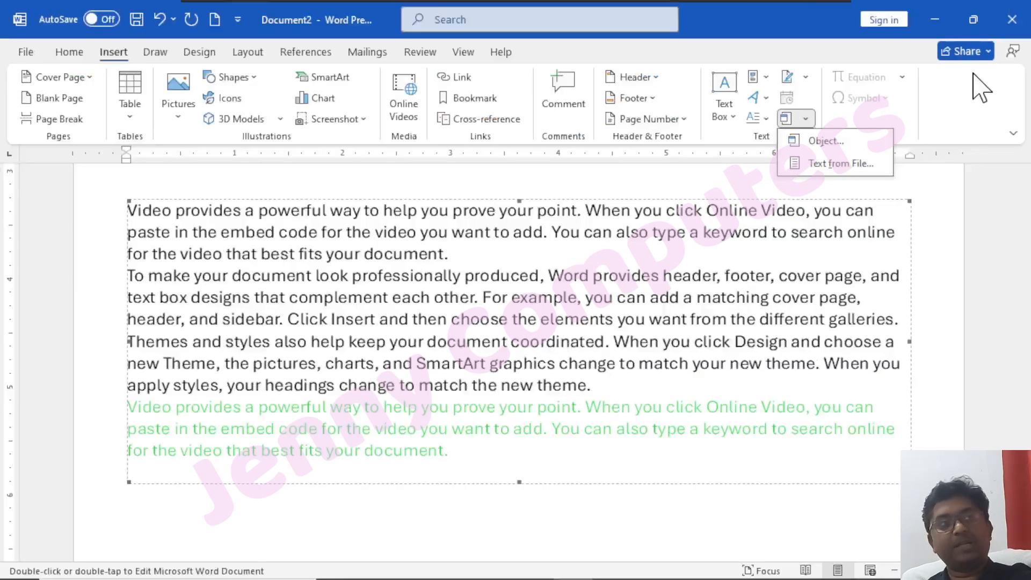
Close Document2 without saving its changes.
click(1023, 23)
click(1023, 22)
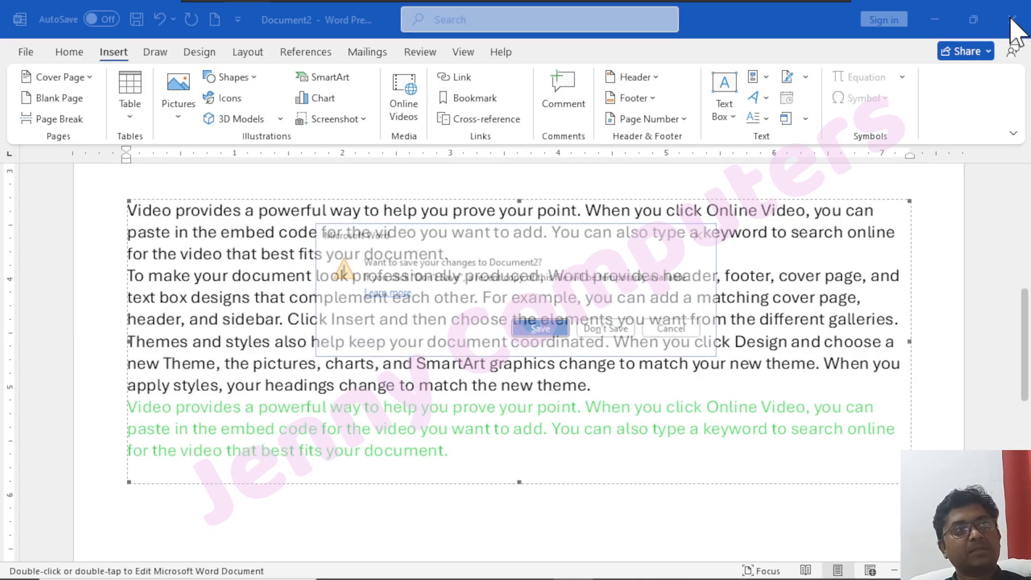
click(619, 329)
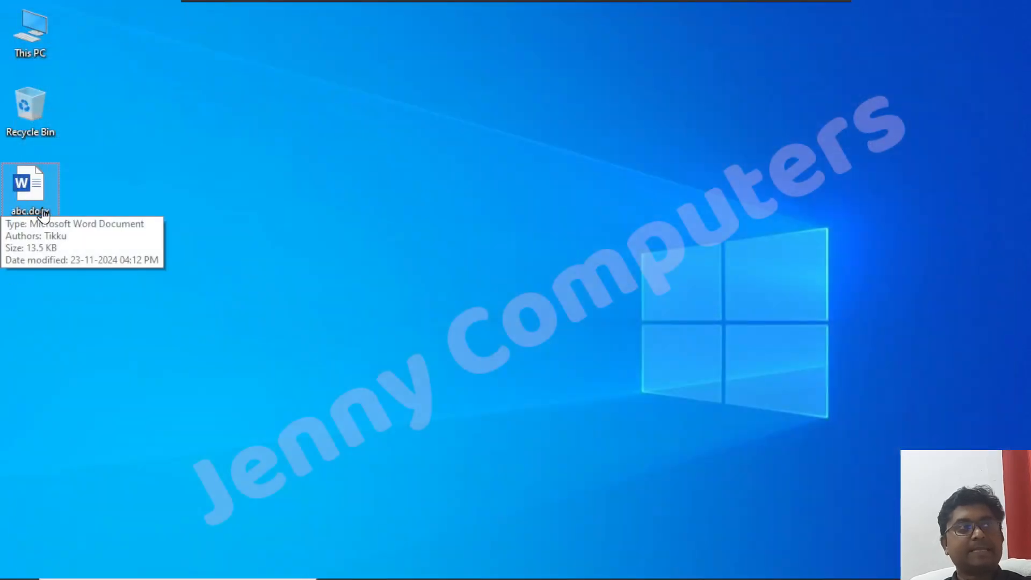
Colour the first paragraph of the Desktop file abc.docx red and save the file.
click(34, 182)
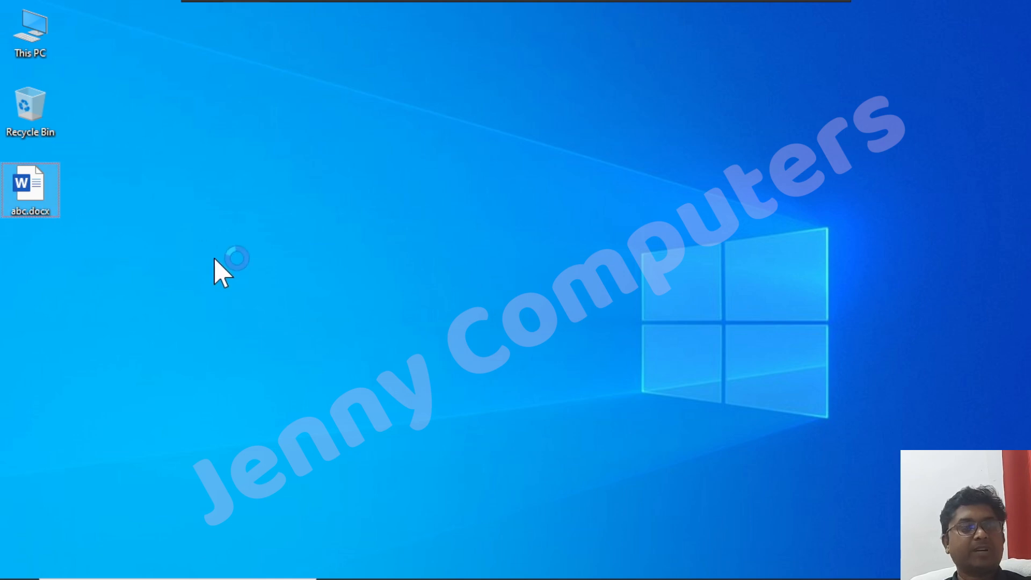
click(246, 263)
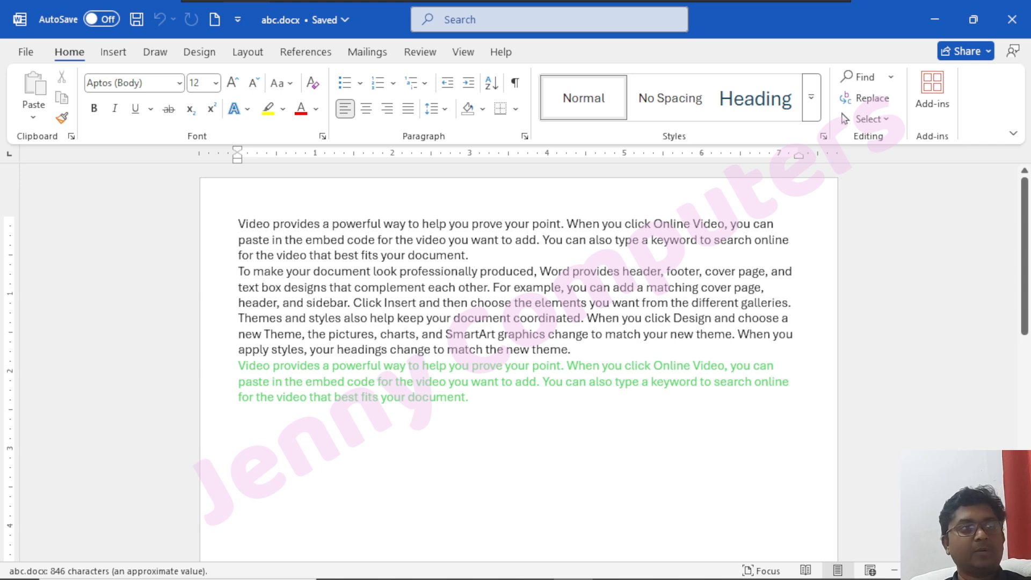
drag(470, 256, 239, 226)
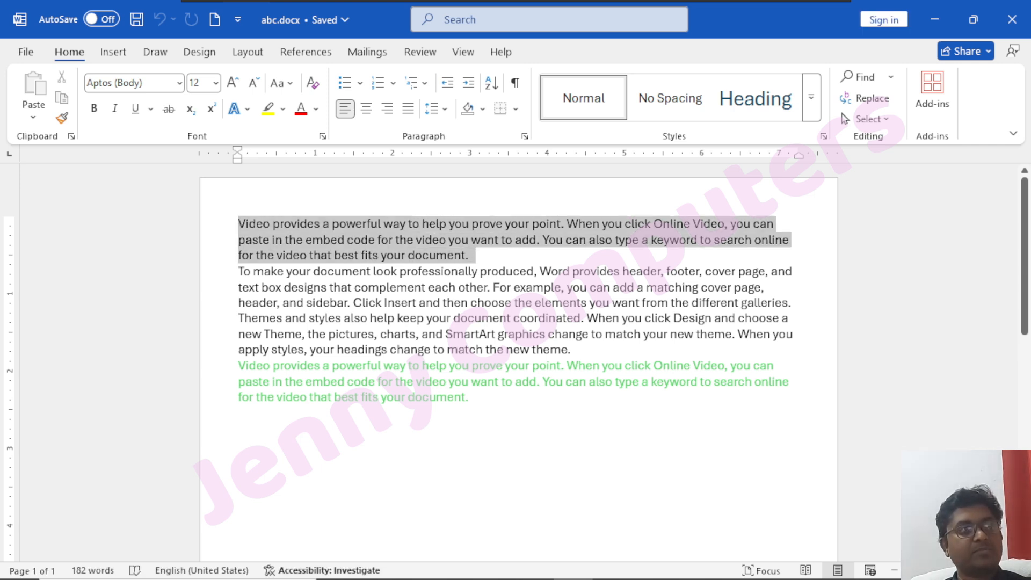
click(297, 109)
click(402, 335)
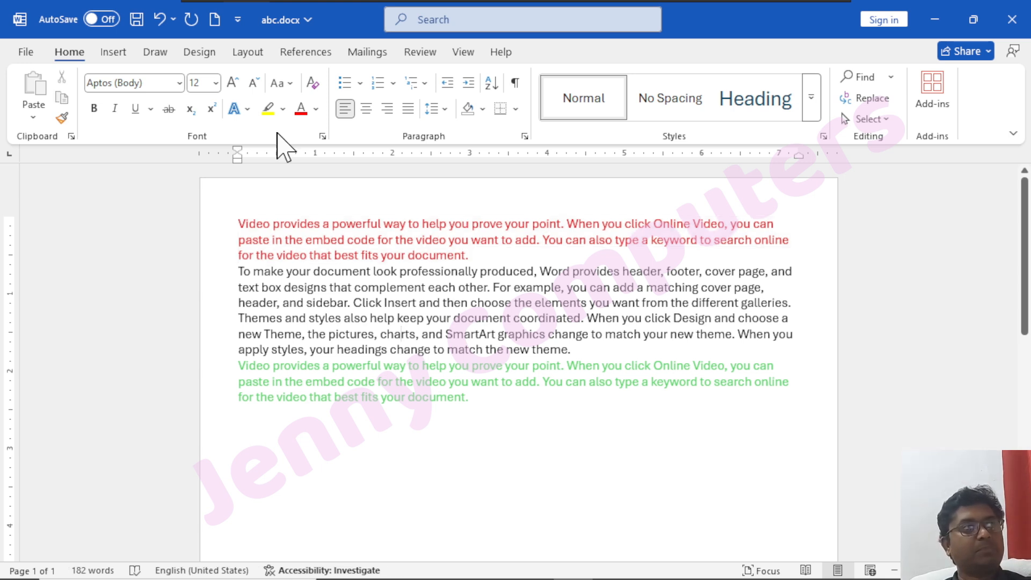
click(136, 19)
Create a new blank document and close abc.docx, keeping the blank document maximized.
click(215, 19)
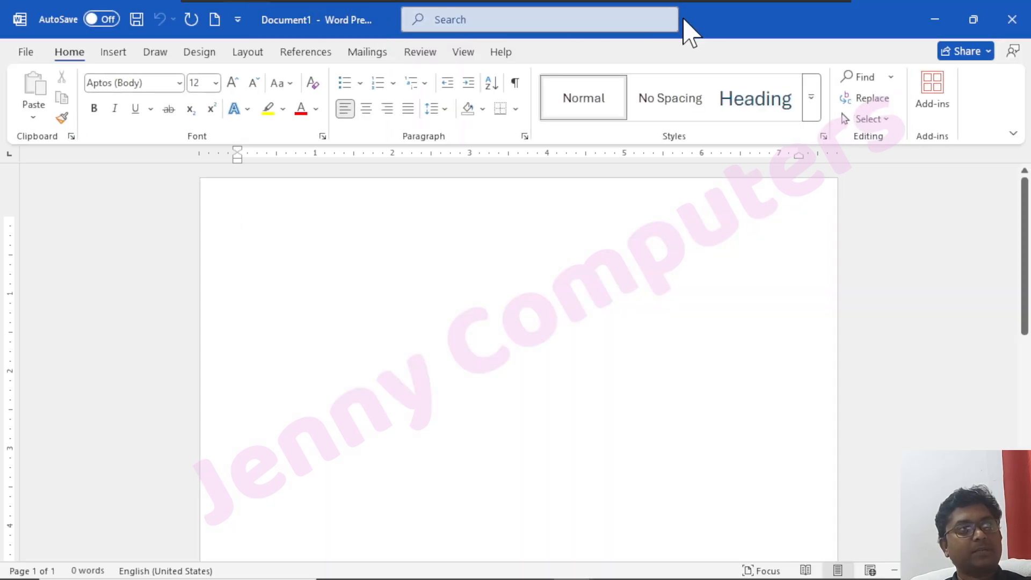
click(974, 19)
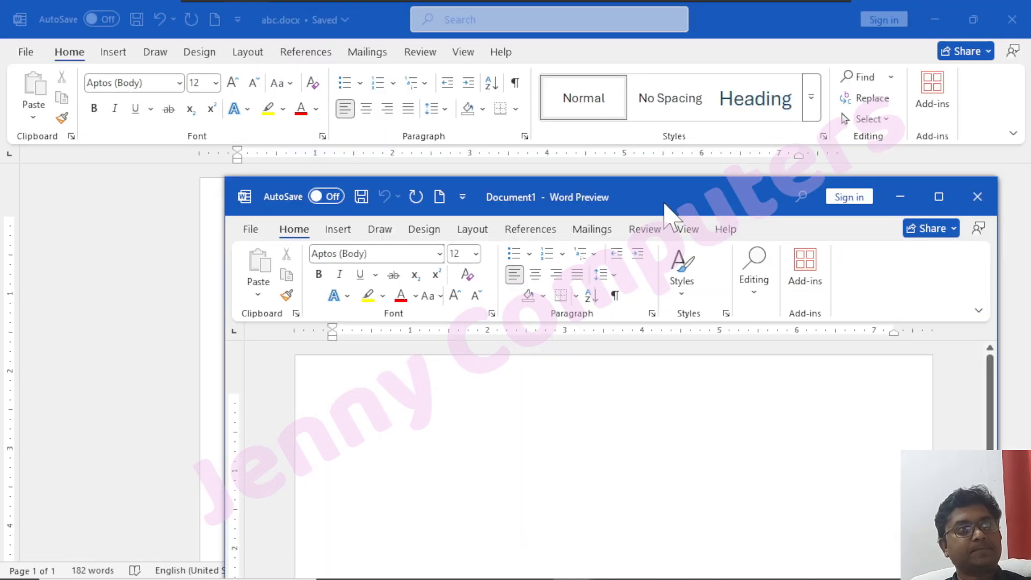
click(1013, 19)
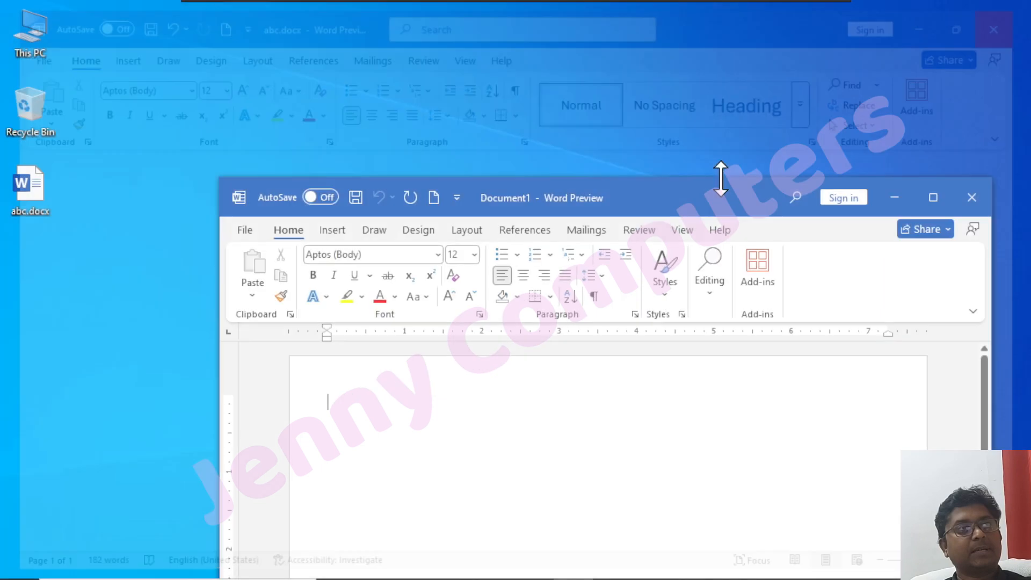
double_click(678, 204)
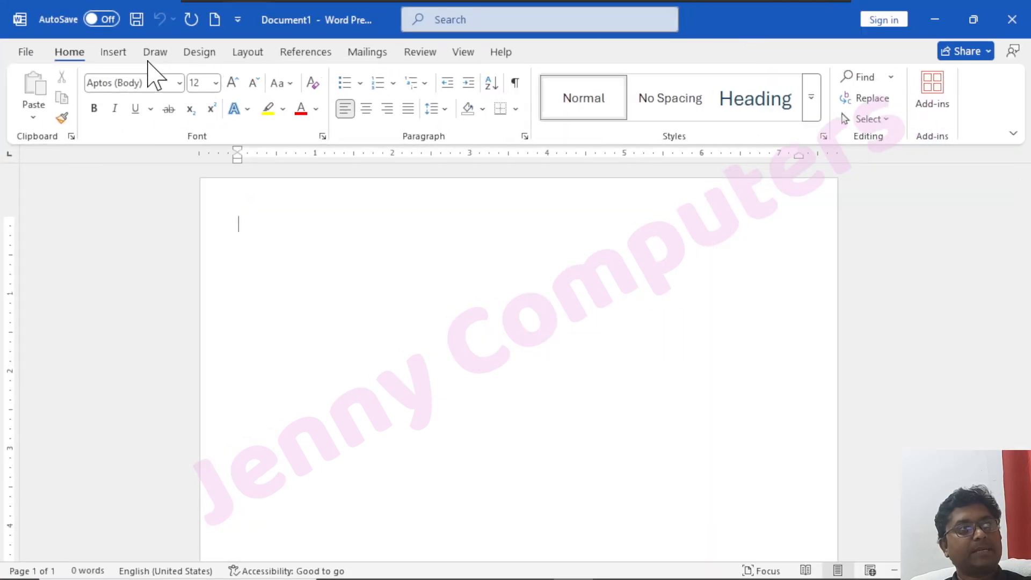
Insert the text of the Desktop file abc.docx into the blank document with Text from File.
click(114, 52)
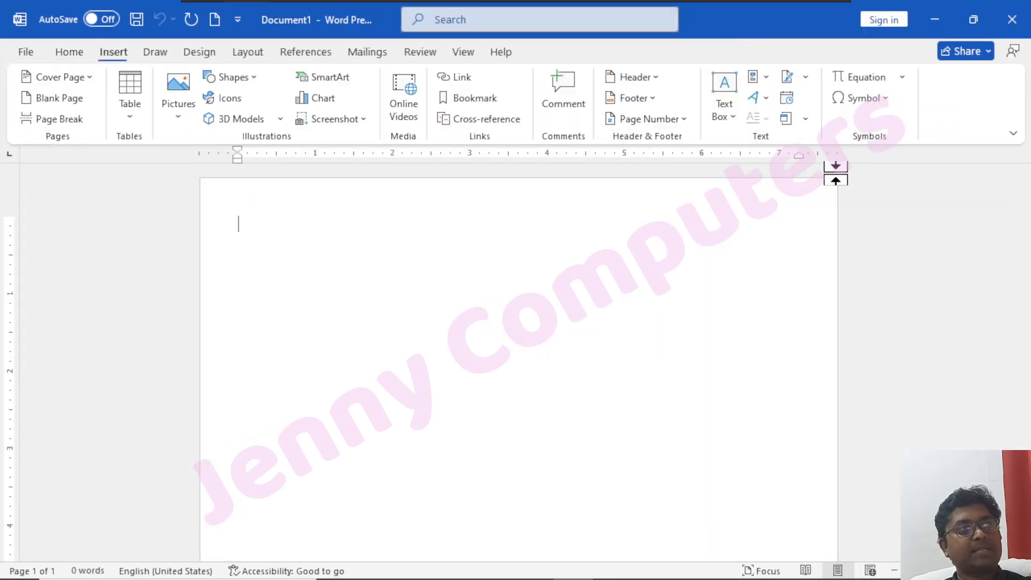
click(806, 119)
click(865, 165)
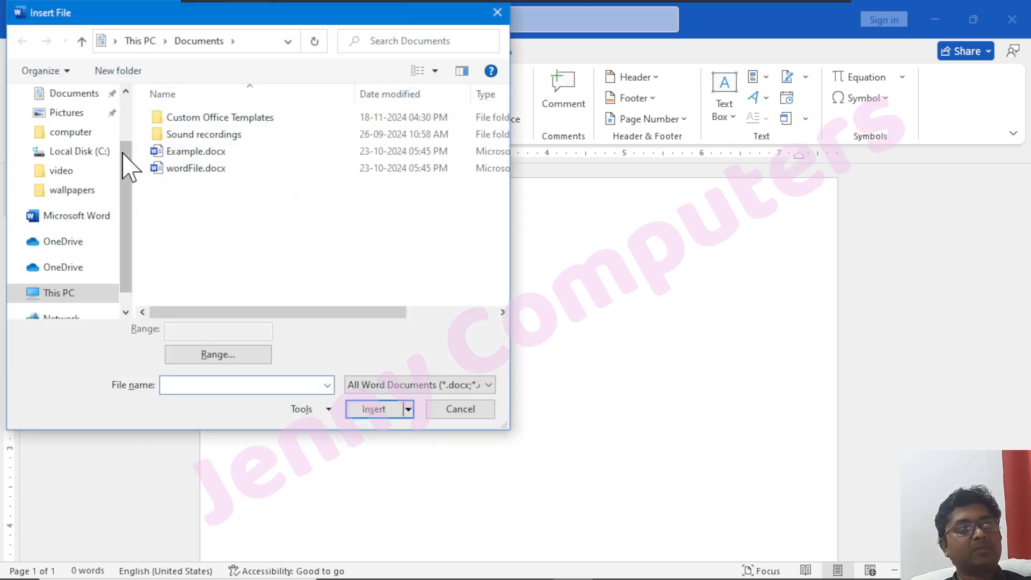
scroll(87, 164, up, 1)
scroll(88, 172, up, 1)
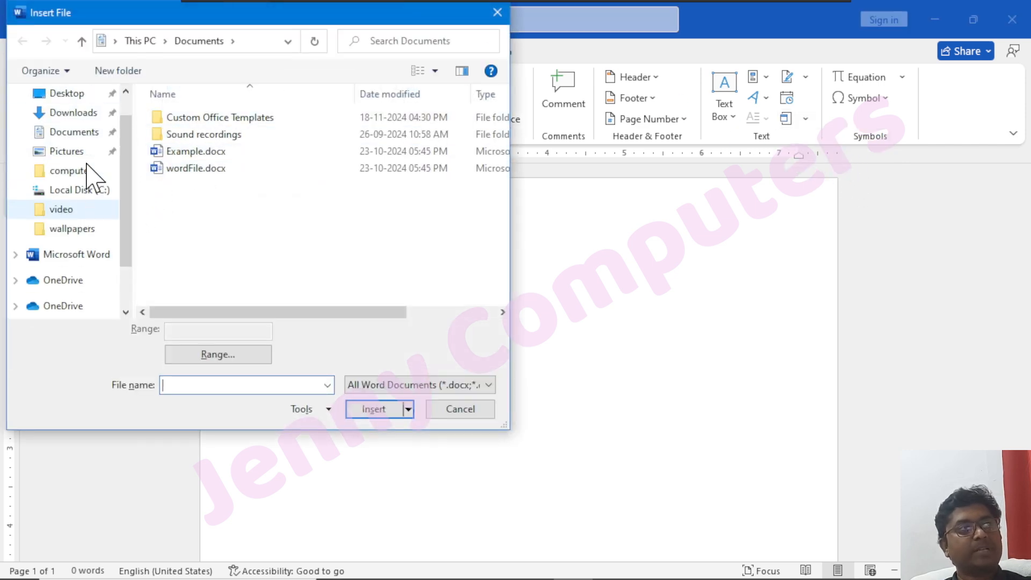
click(65, 95)
click(189, 118)
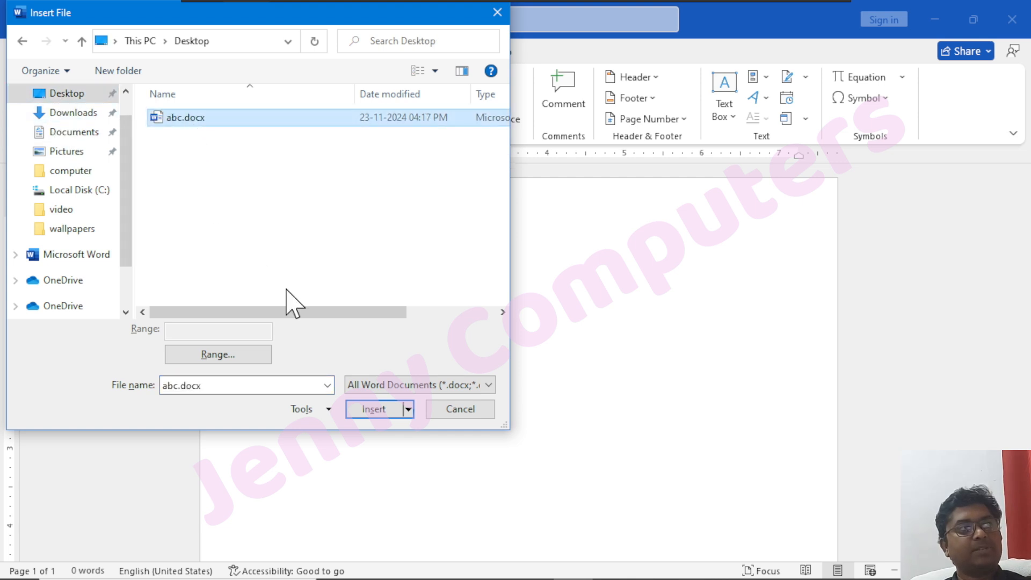
click(375, 409)
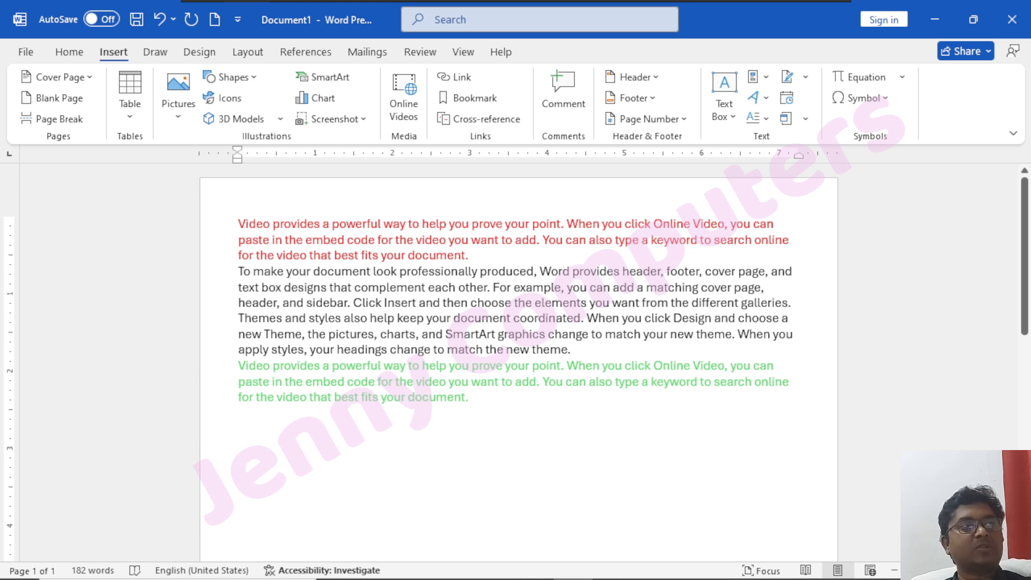
Select a word, the whole text and single paragraphs to check how the inserted text behaves compared with an object.
double_click(465, 334)
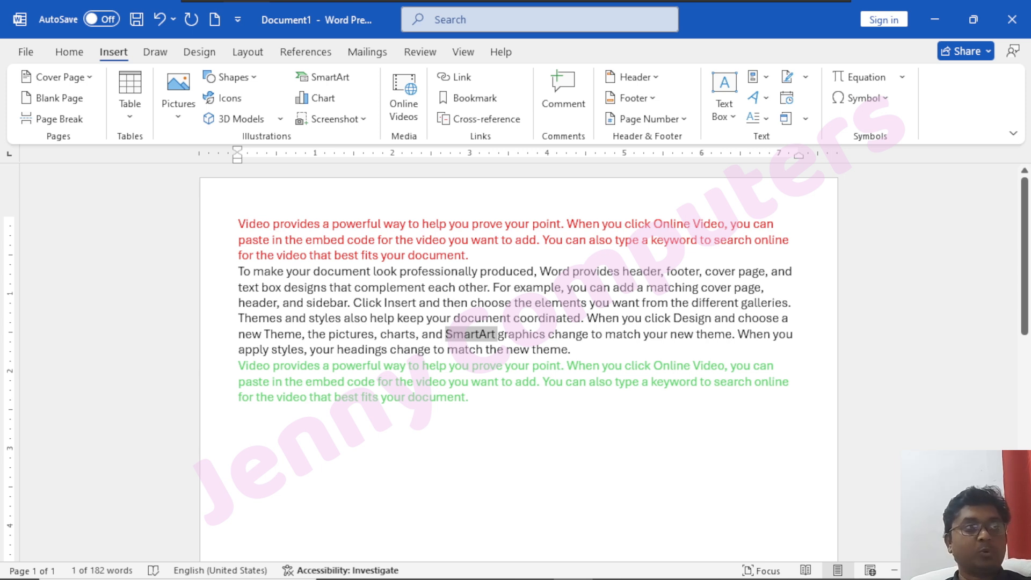
key(ctrl+a)
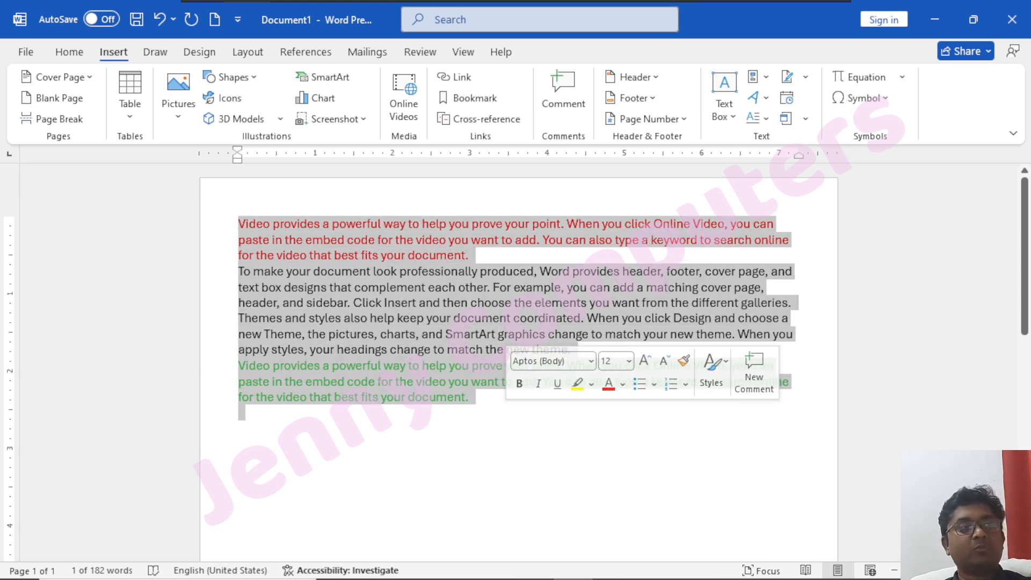
click(238, 428)
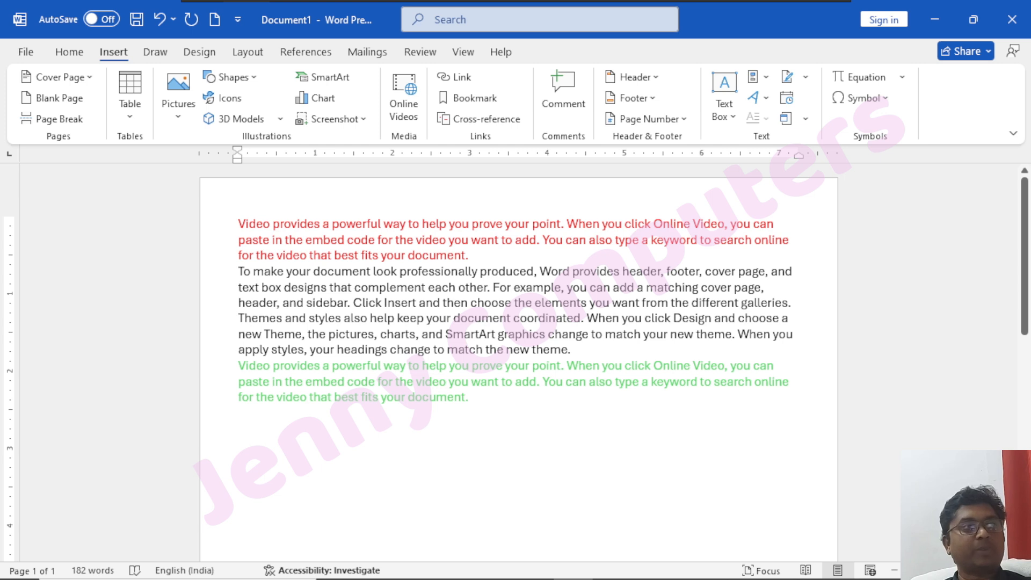
drag(573, 350, 238, 271)
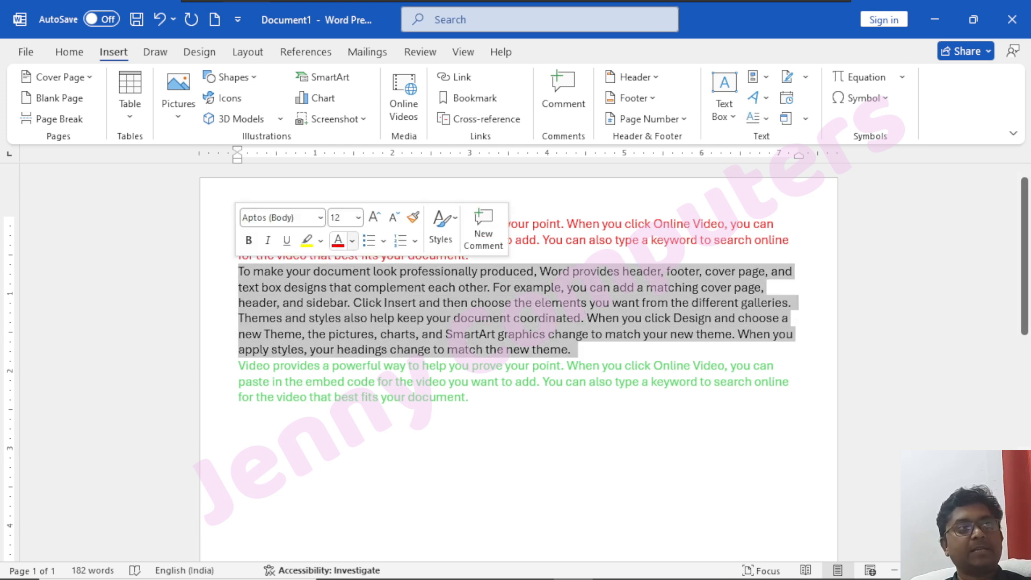
drag(467, 255, 238, 223)
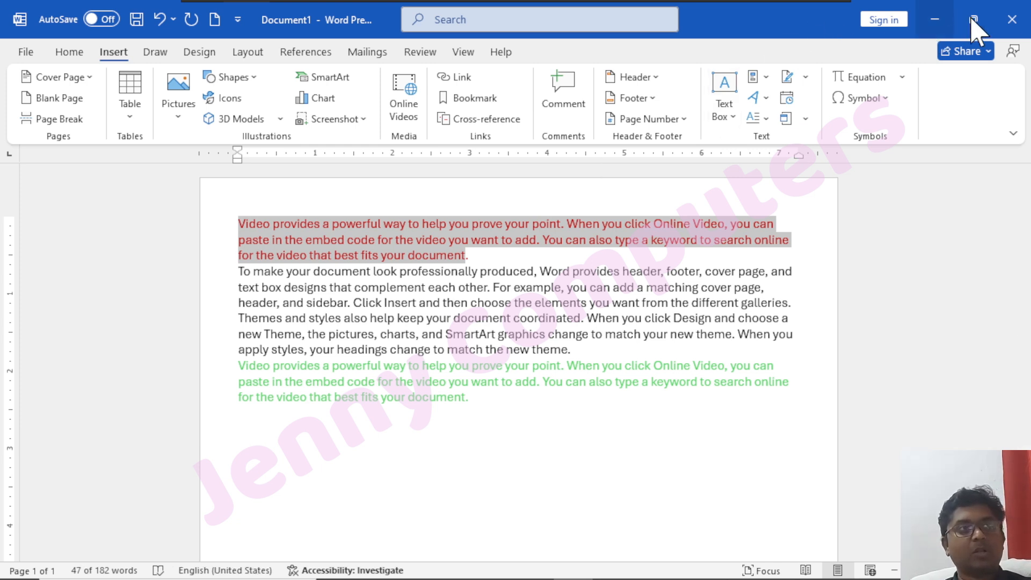
Close the new document without saving and reopen abc.docx from the Desktop.
click(1012, 20)
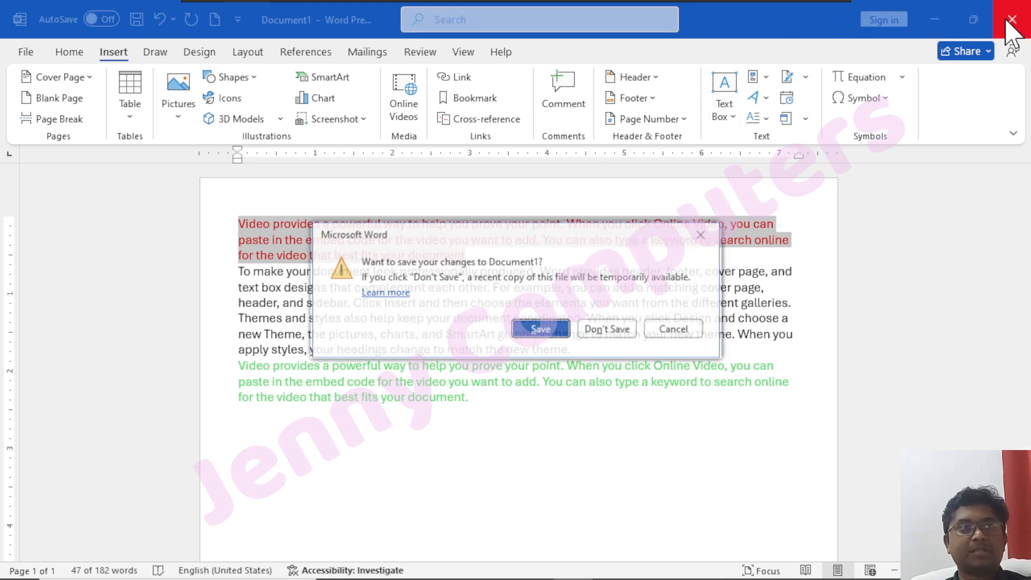
click(607, 330)
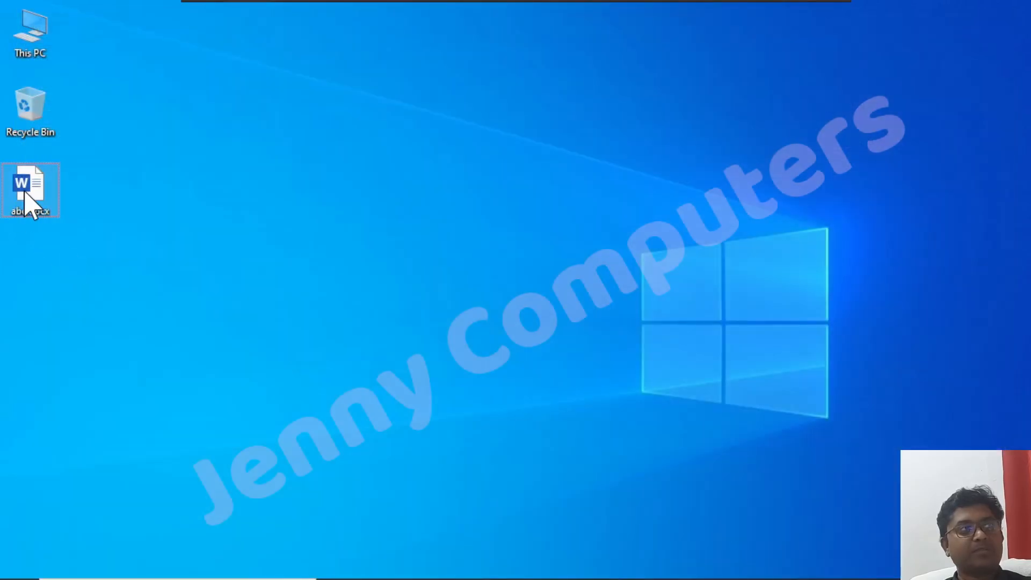
click(337, 260)
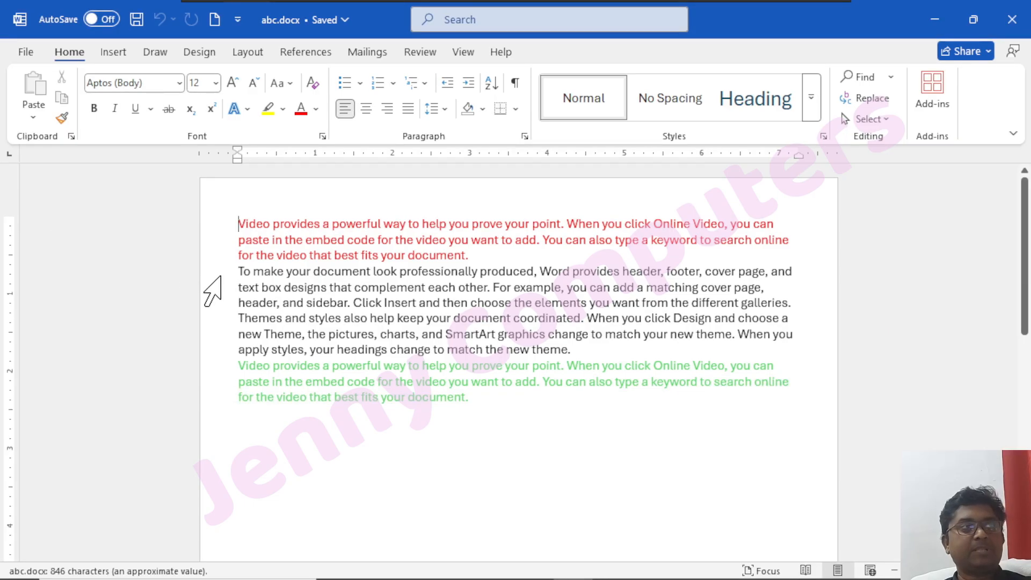
Add a bookmark named xyz to the red first paragraph of abc.docx.
drag(238, 272, 445, 334)
drag(470, 256, 239, 224)
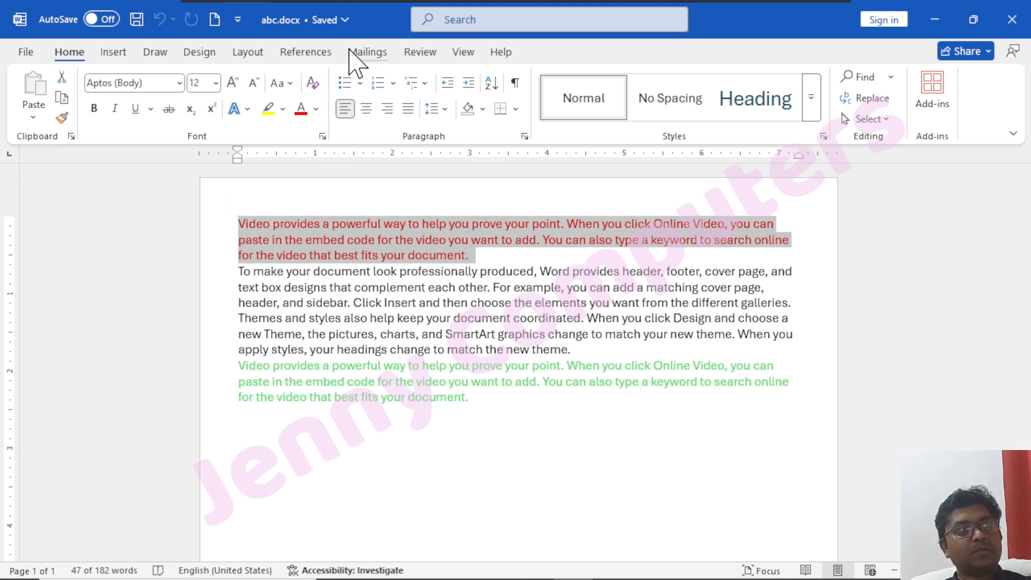
click(114, 52)
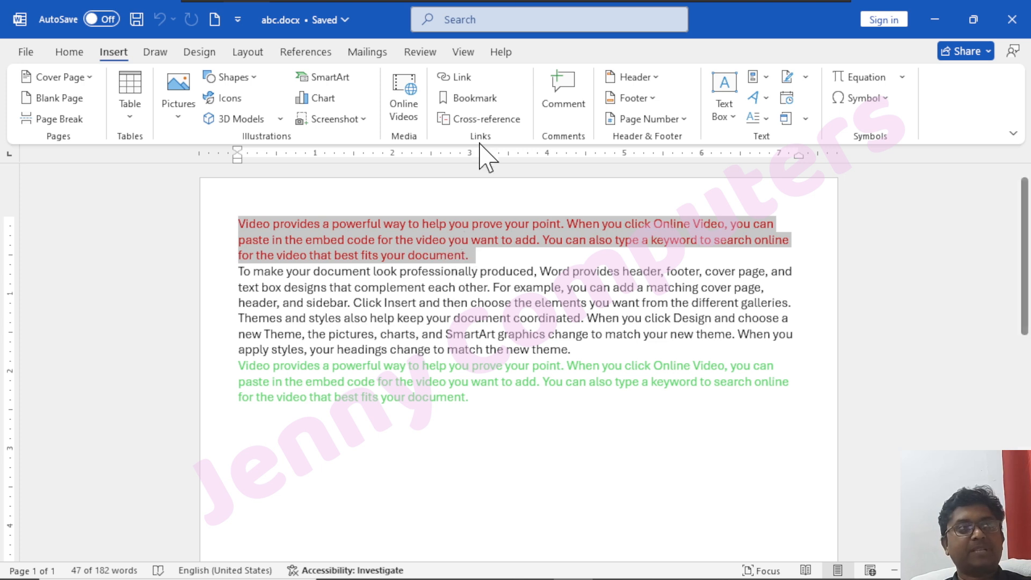
click(475, 102)
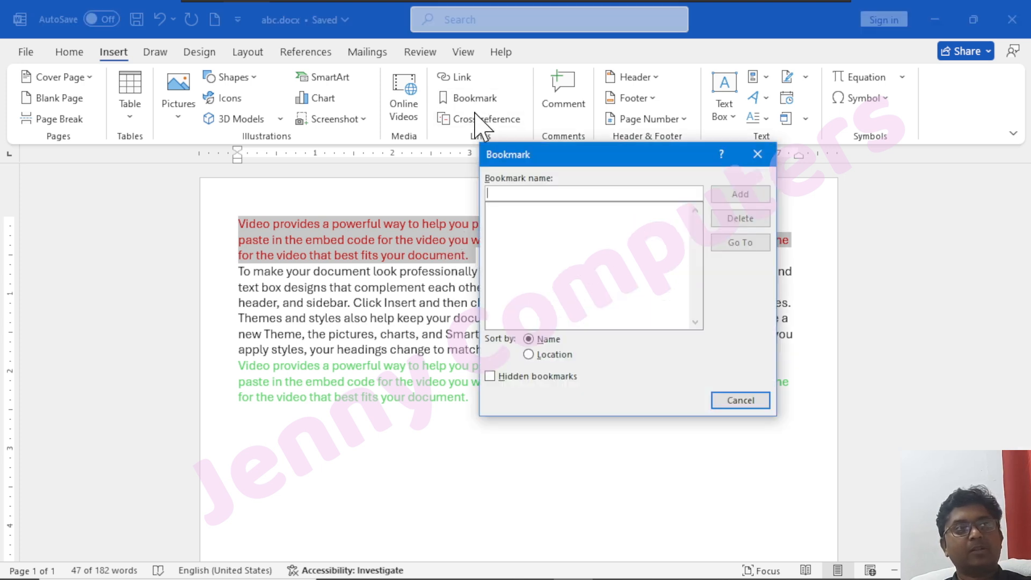
text(xyz)
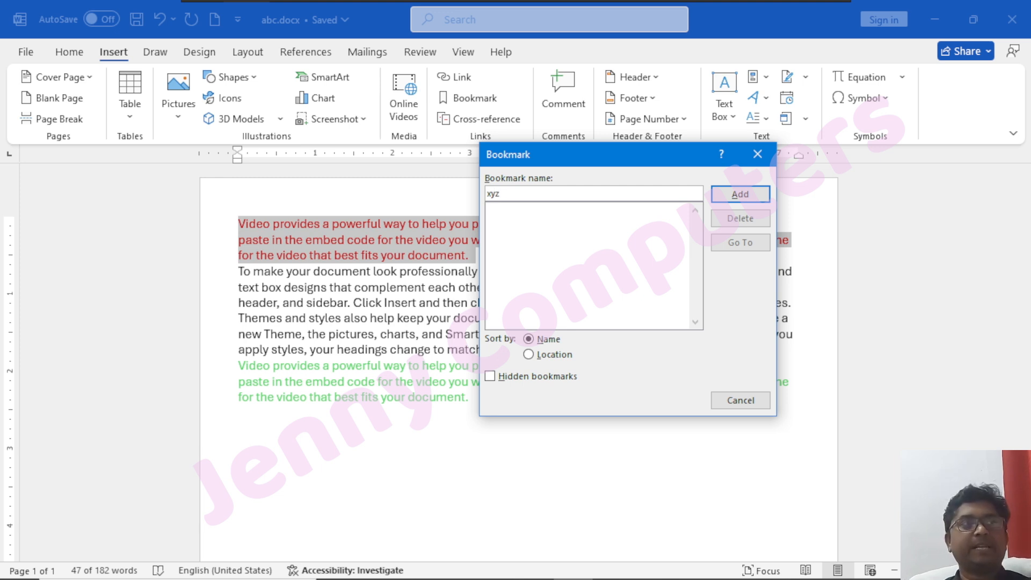
click(735, 195)
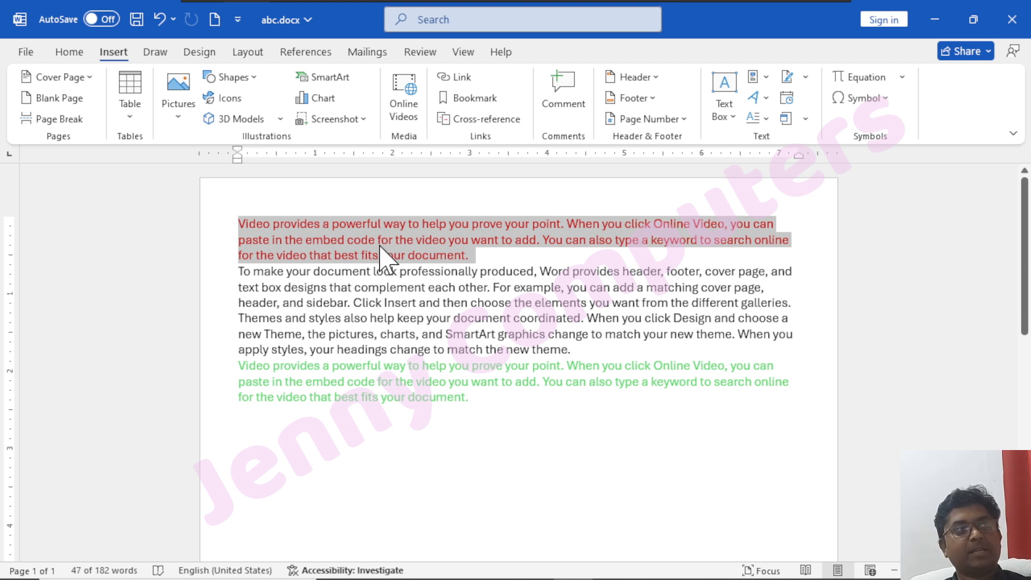
Create a new blank document and choose abc.docx on the Desktop as the Text from File source.
click(370, 241)
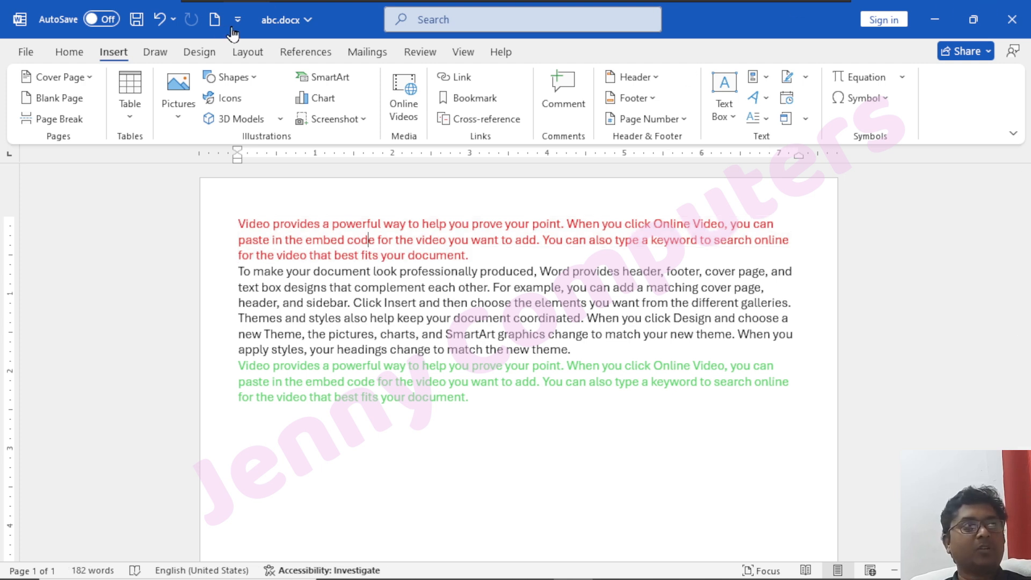
click(214, 19)
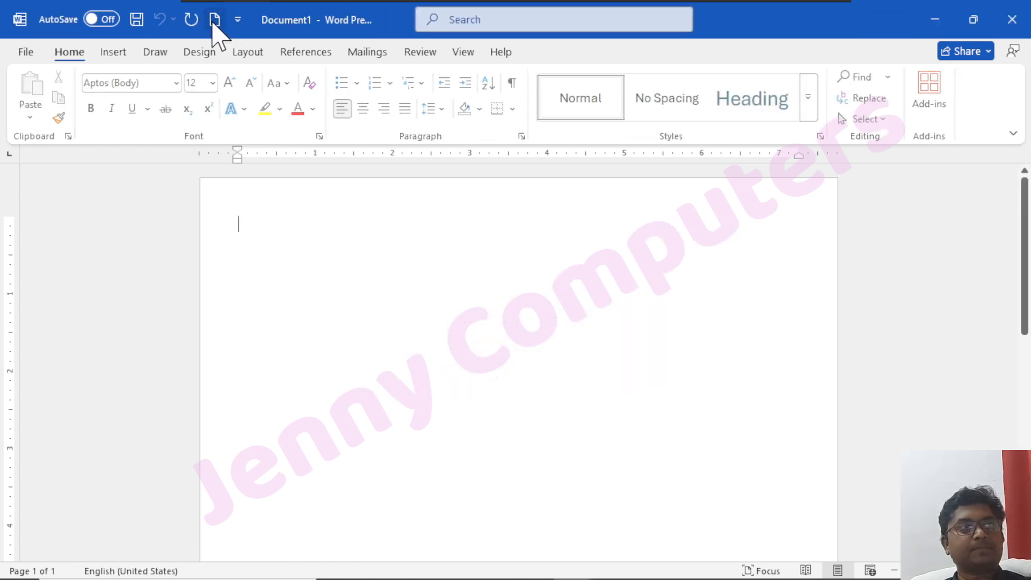
click(110, 53)
click(806, 118)
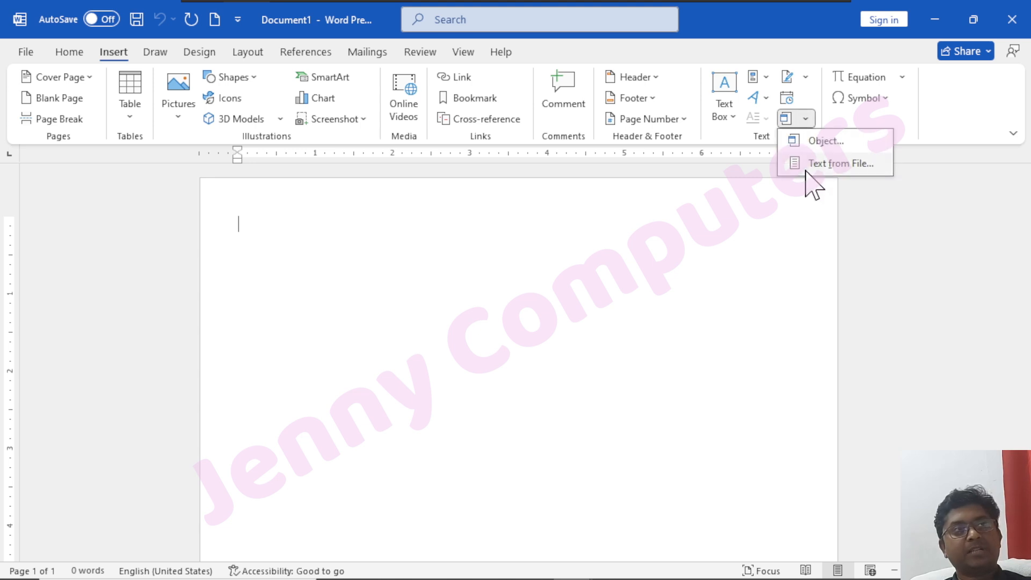
click(833, 164)
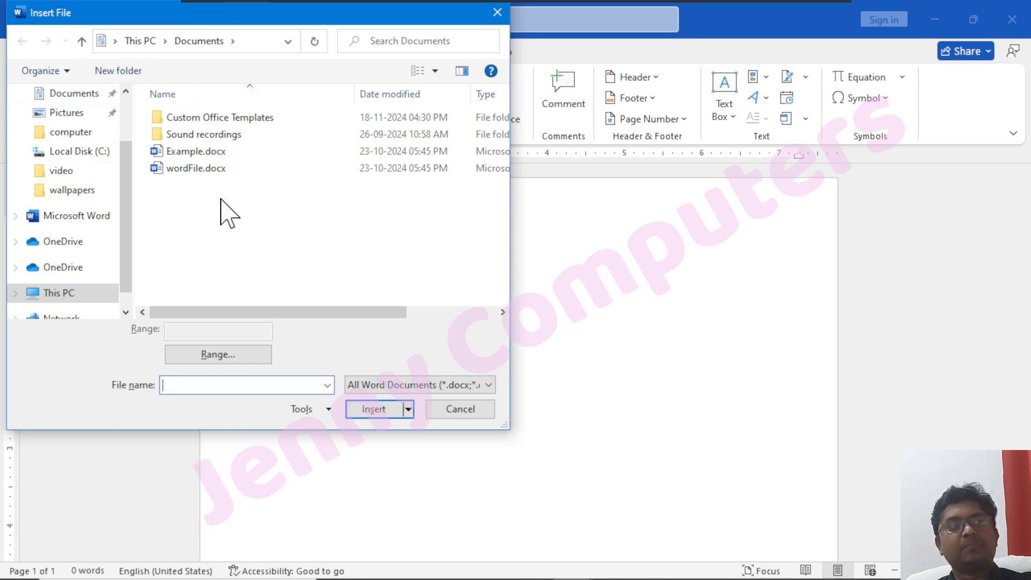
scroll(65, 142, up, 2)
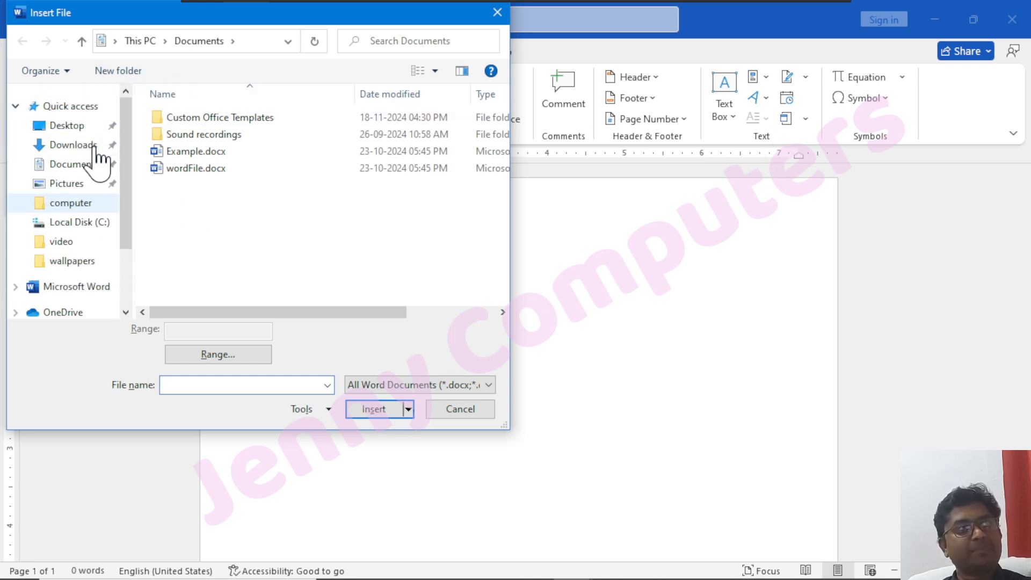
click(81, 132)
click(180, 119)
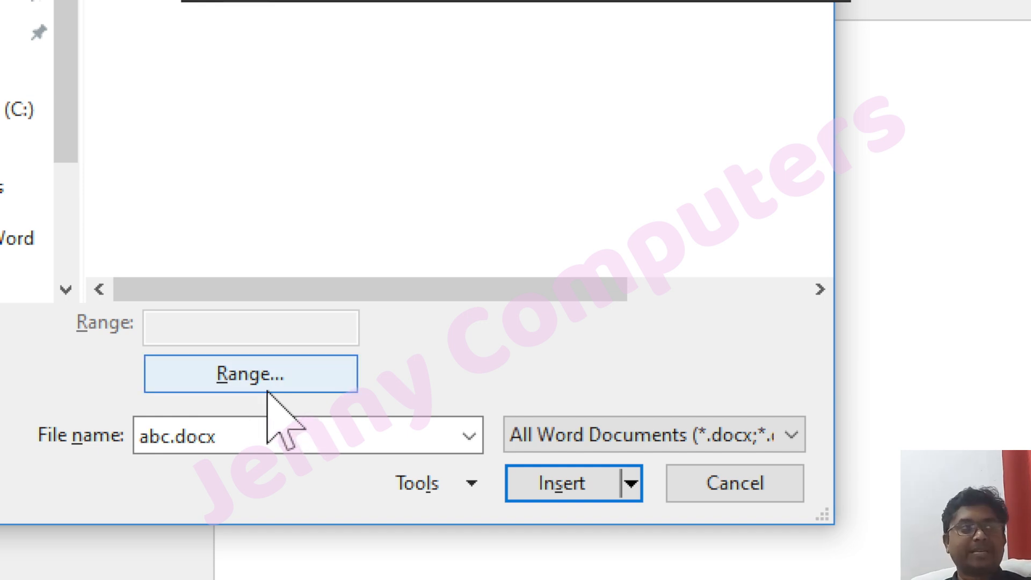
Set the insertion range to the bookmark xyz and insert that part of abc.docx into the document.
click(253, 378)
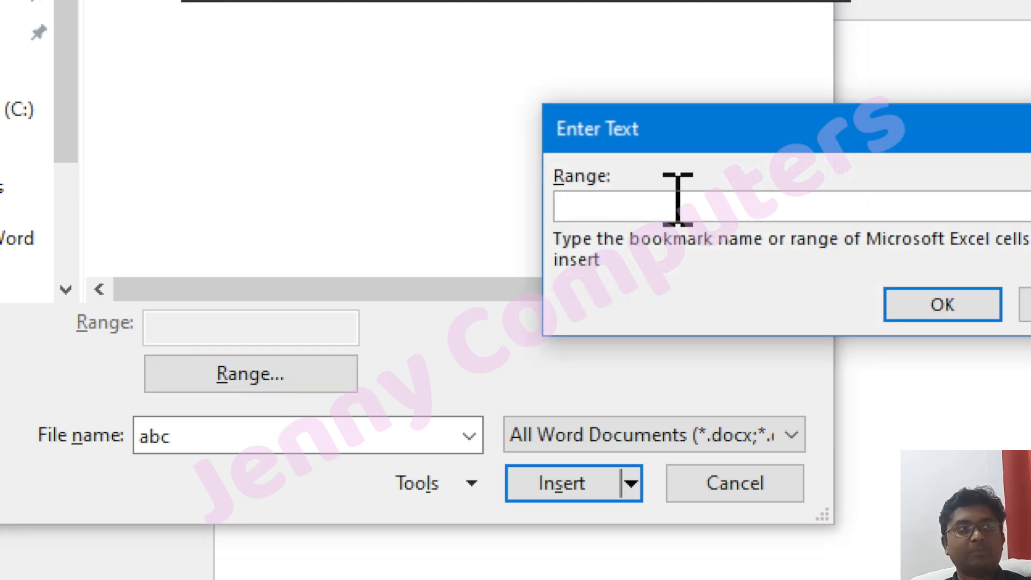
drag(626, 129, 478, 138)
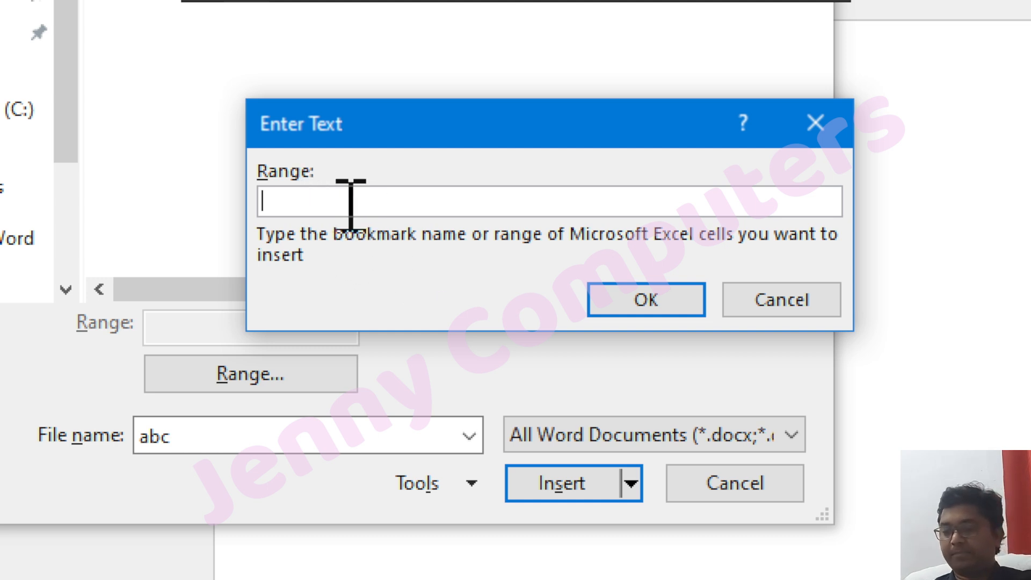
text(xyz)
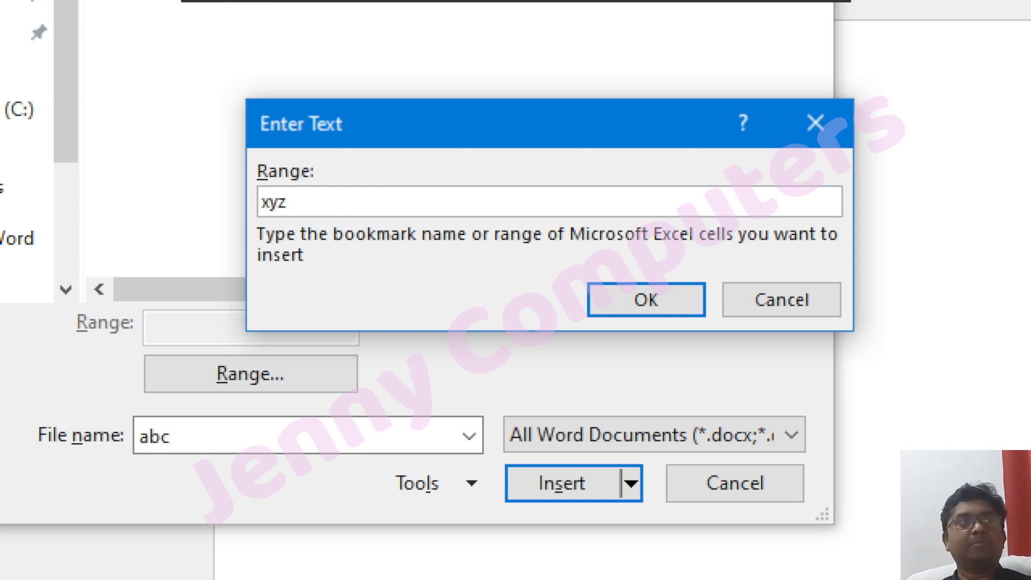
click(661, 303)
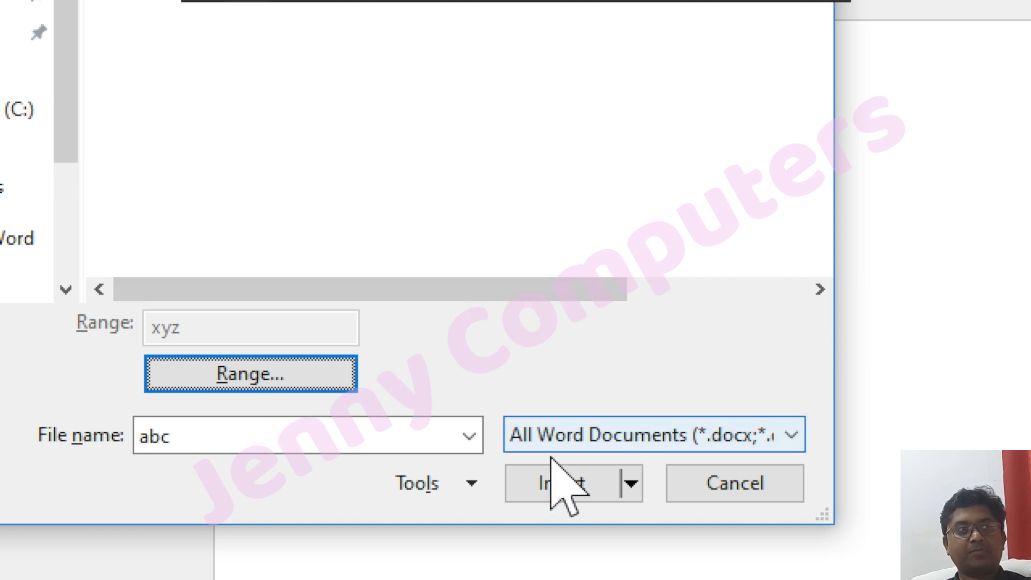
click(553, 478)
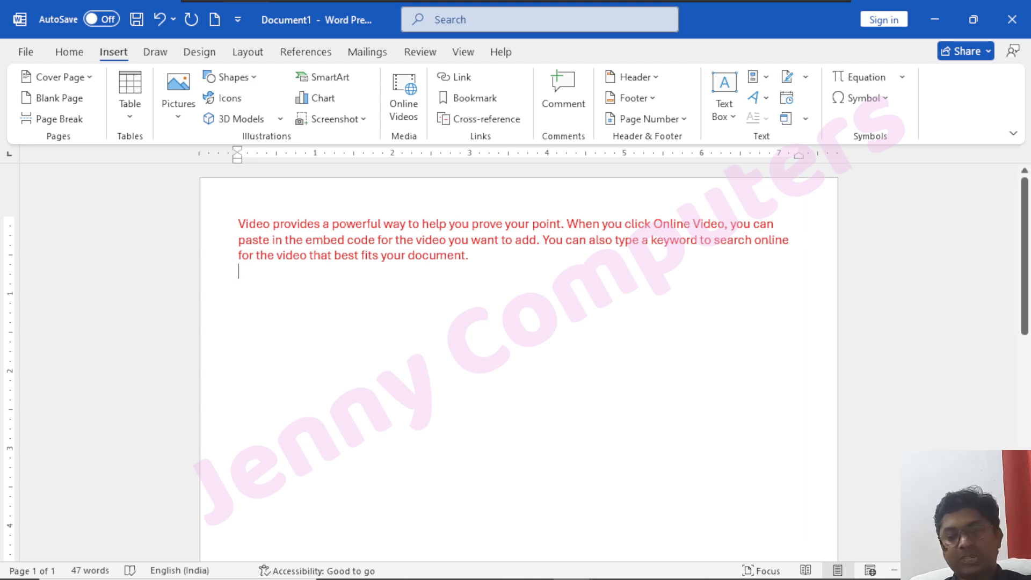
Delete all the inserted text and insert a new empty equation in the document.
key(ctrl+a)
key(Delete)
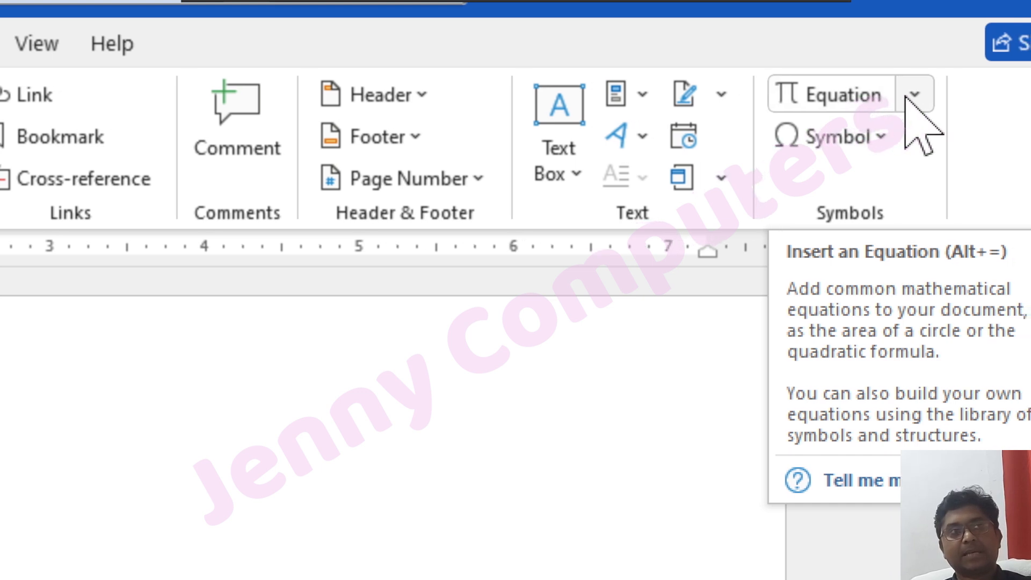
click(903, 95)
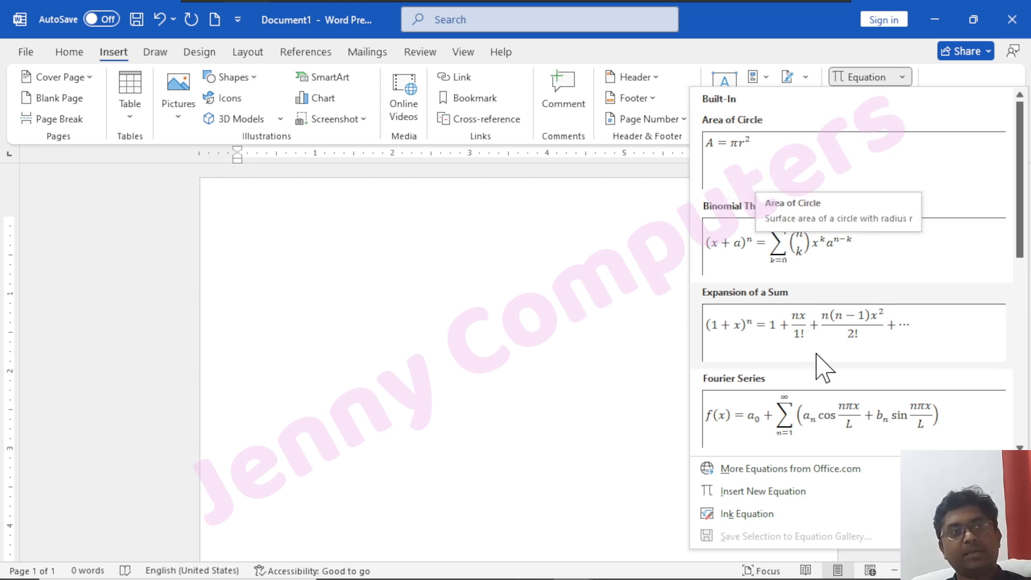
scroll(841, 392, down, 5)
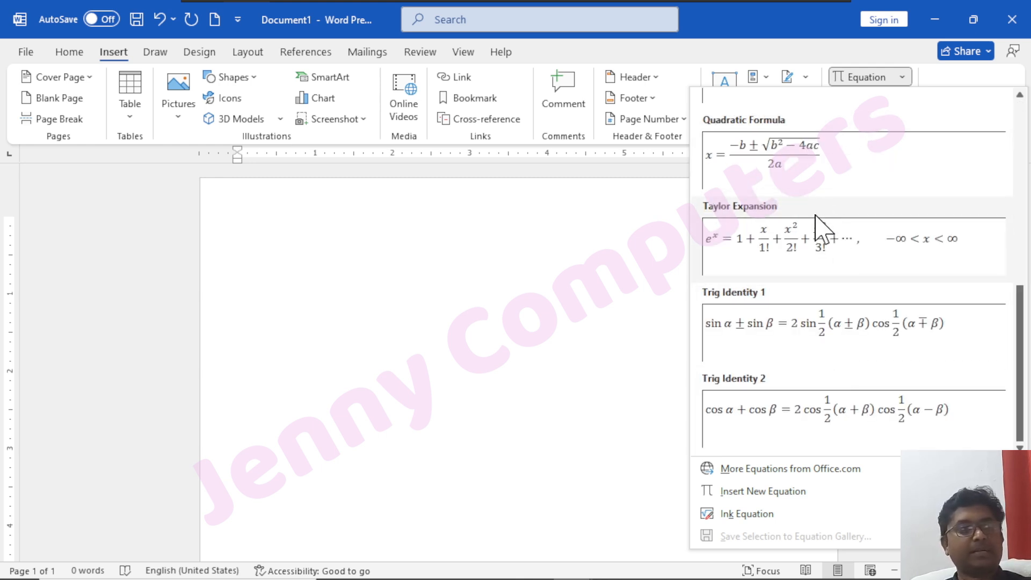
scroll(810, 387, up, 5)
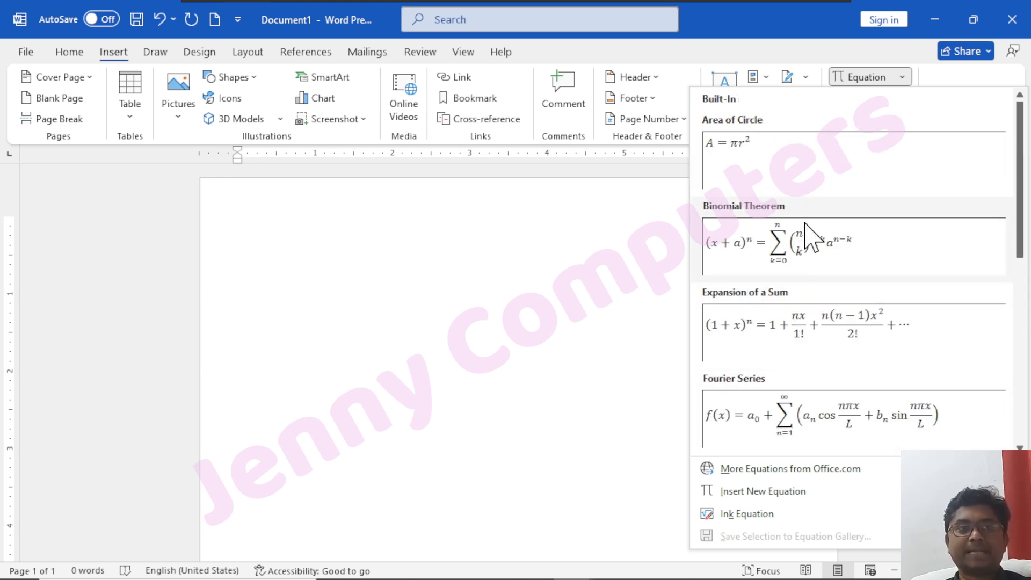
scroll(810, 222, down, 5)
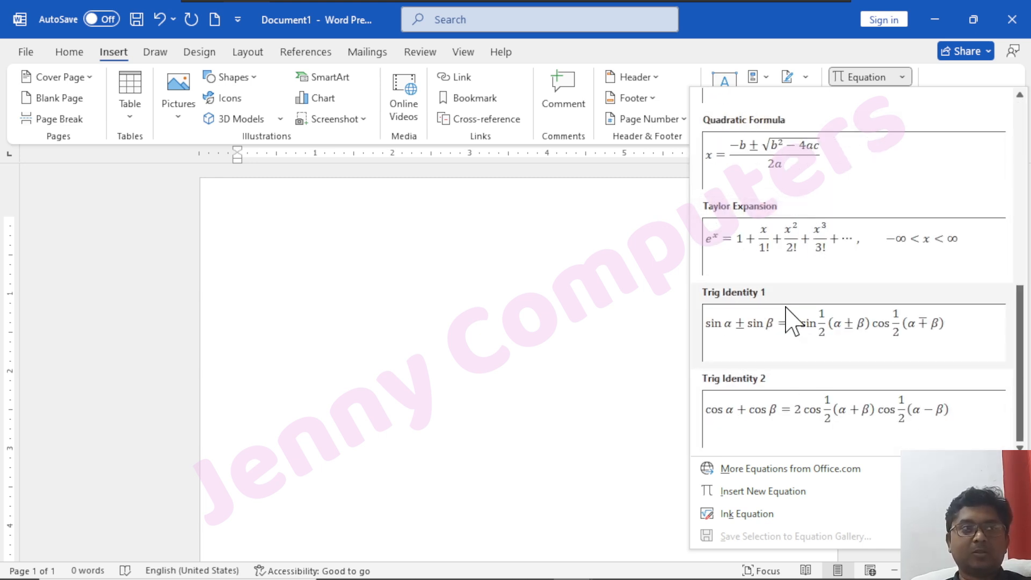
click(780, 468)
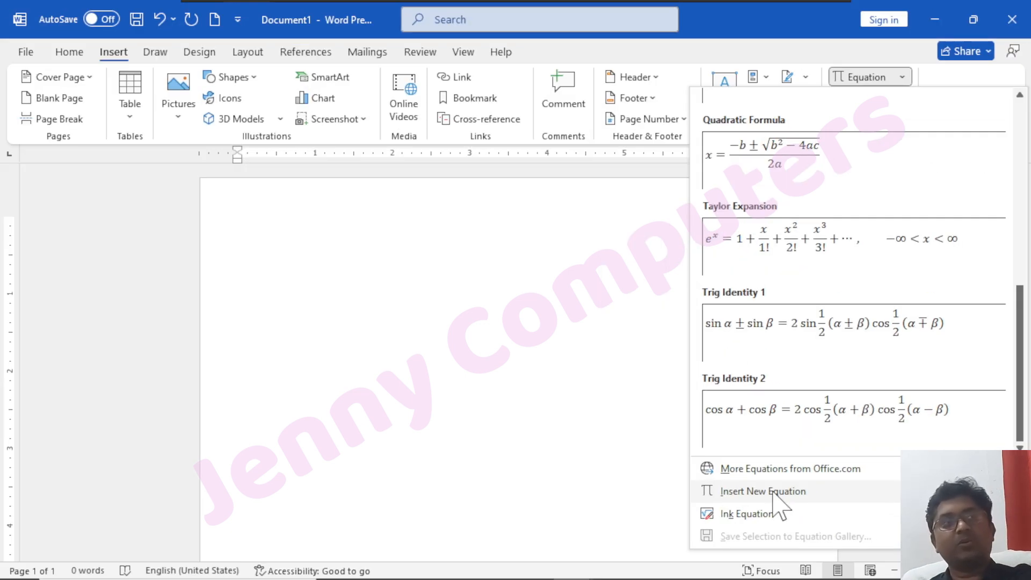
click(772, 406)
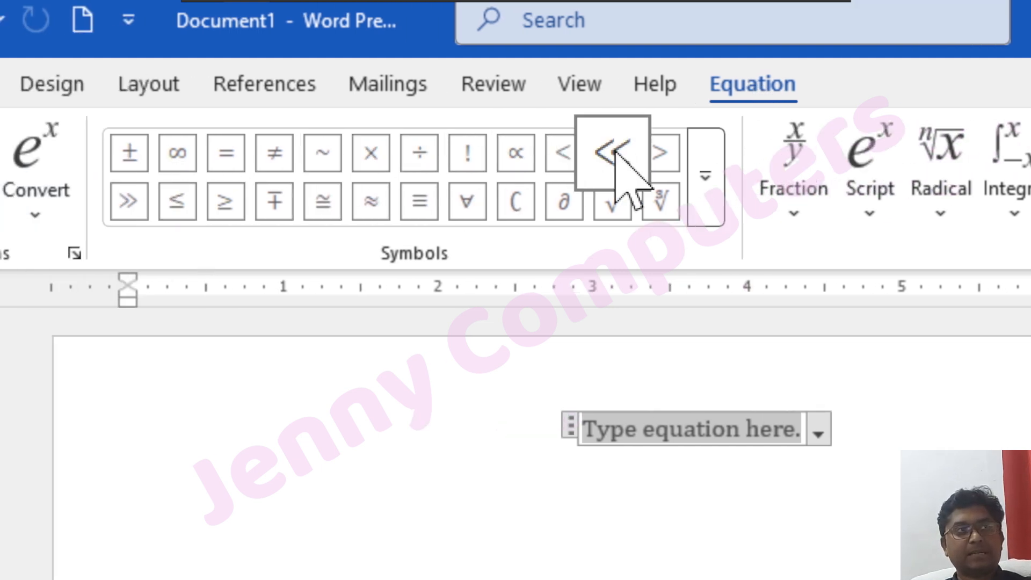
click(706, 178)
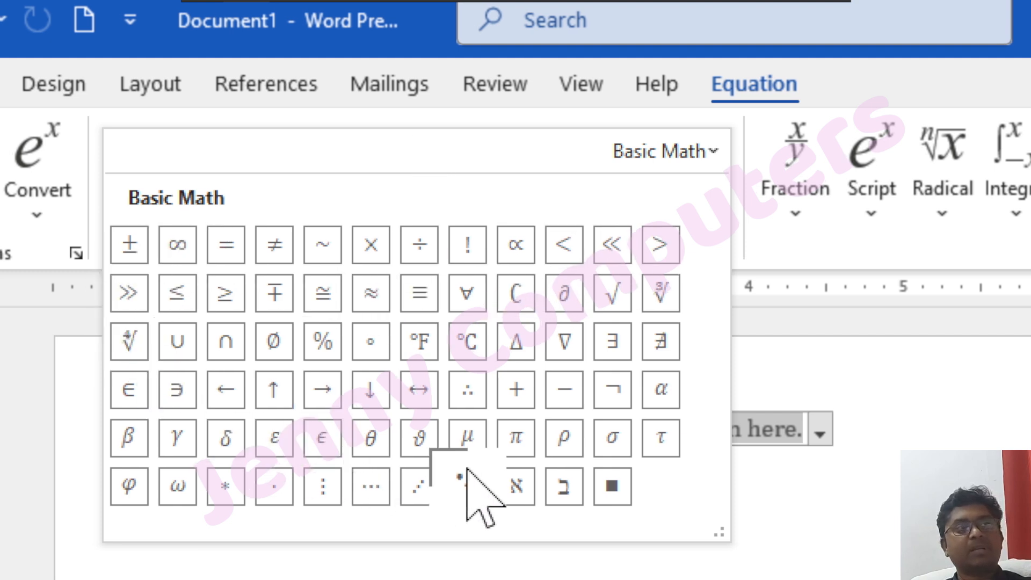
click(807, 218)
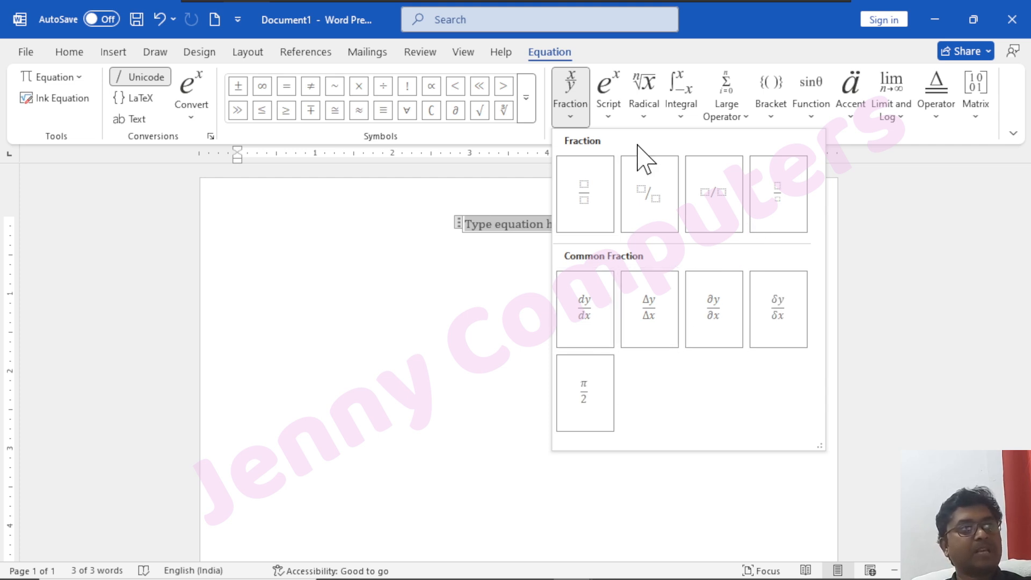
click(615, 110)
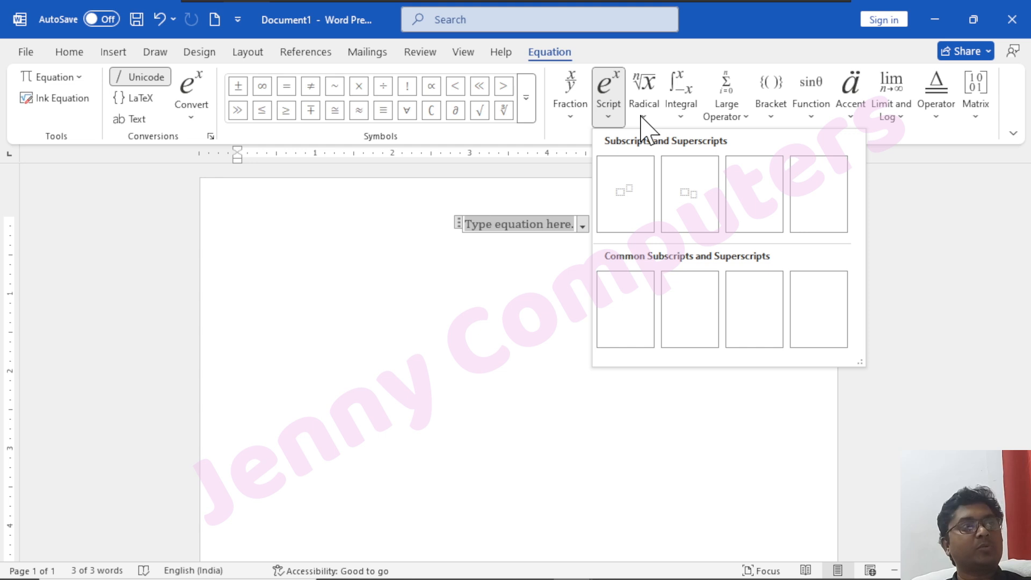
click(643, 112)
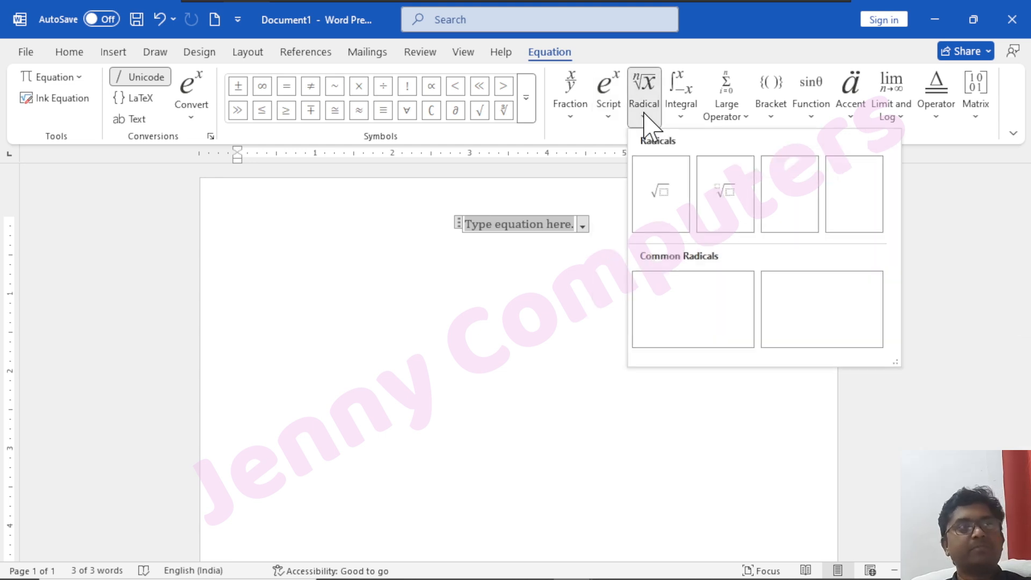
Insert a stacked fraction into the equation with 4 as the numerator and 2 as the denominator.
click(576, 122)
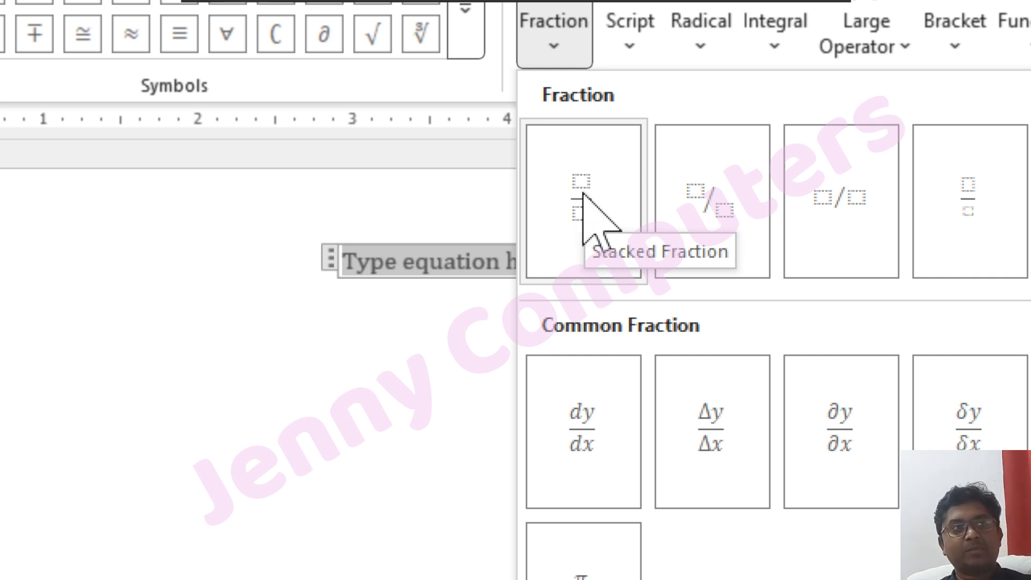
click(582, 194)
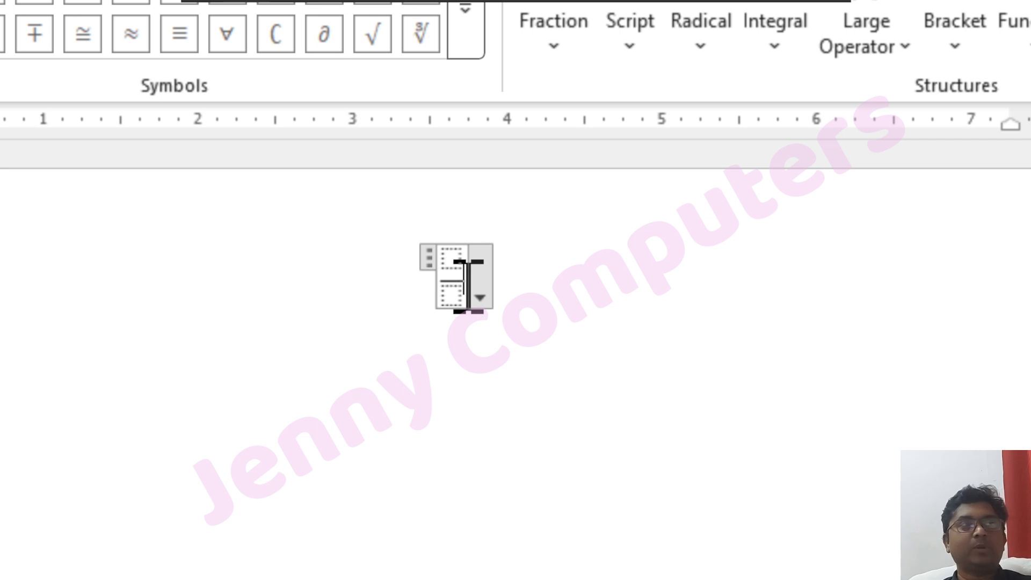
click(450, 261)
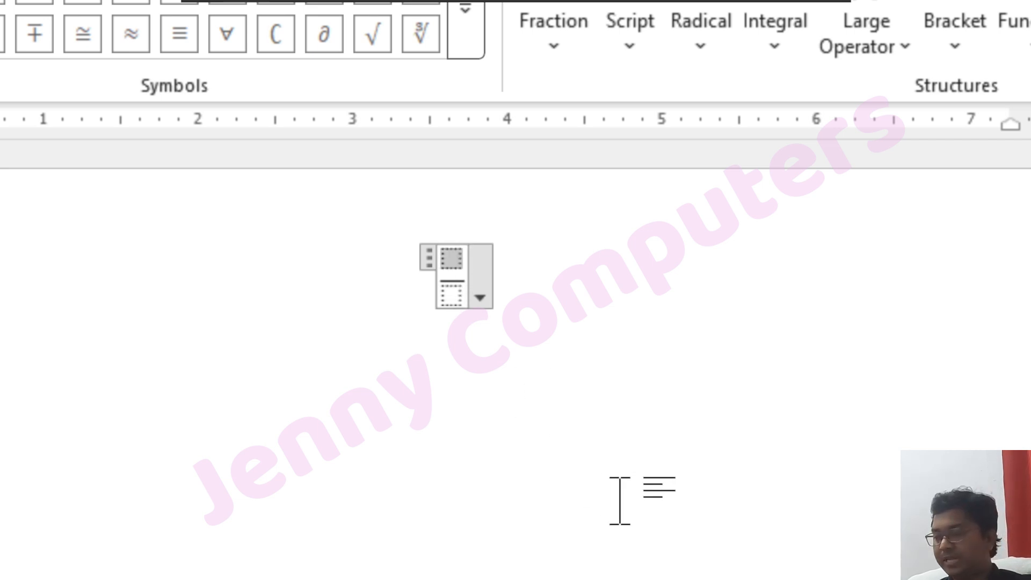
text(4)
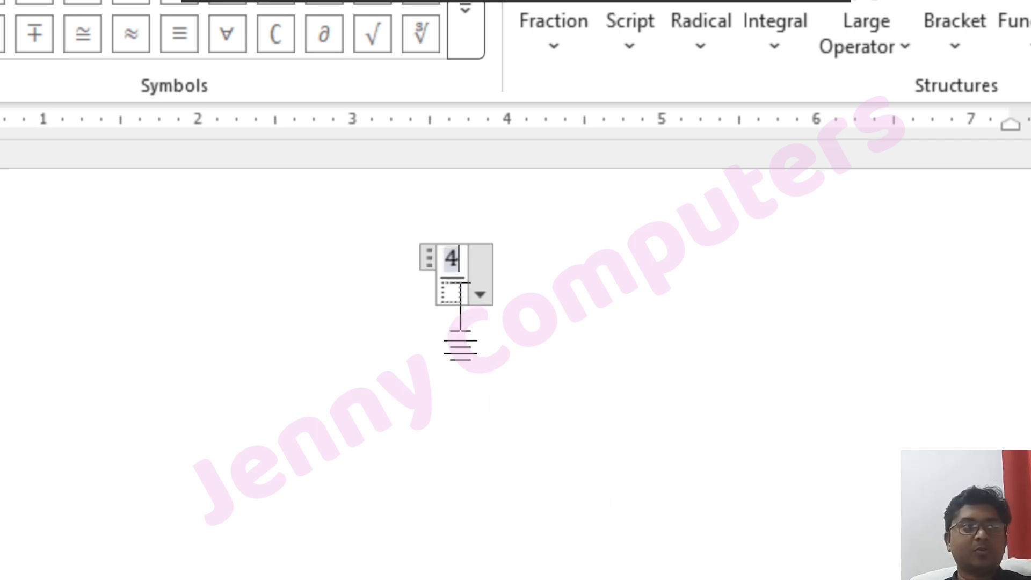
click(452, 290)
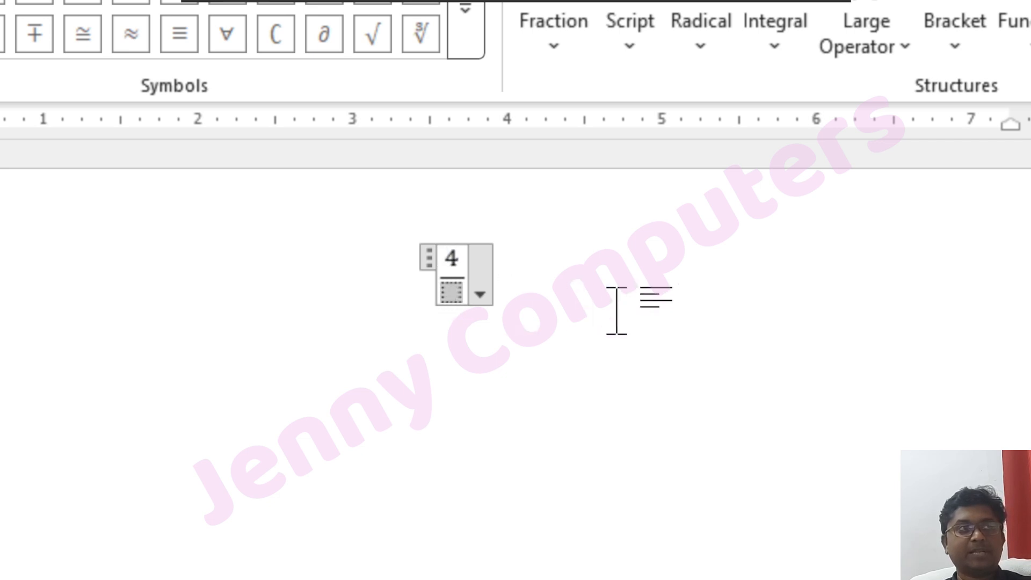
text(2)
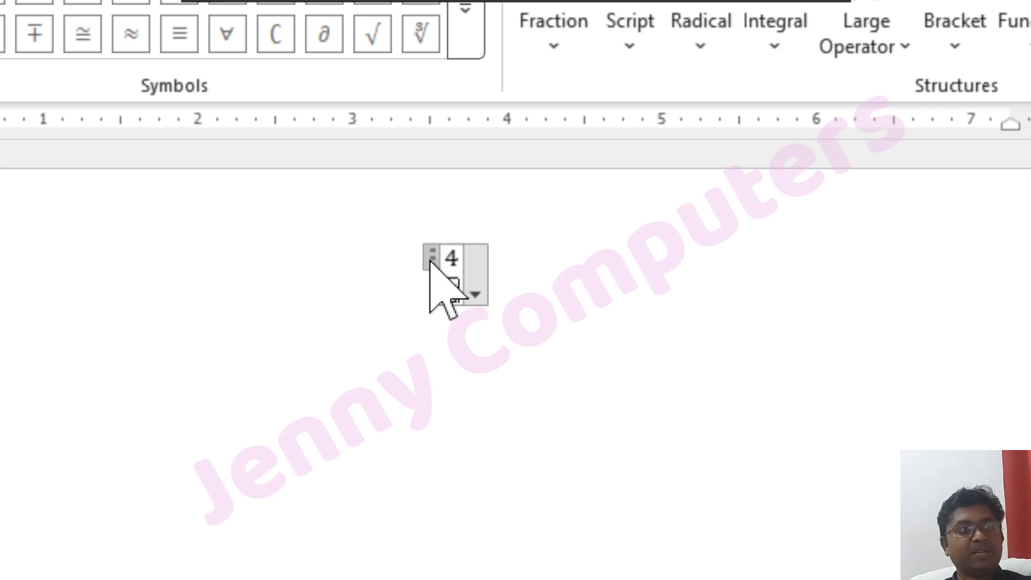
Extend the equation with a plus sign and a second stacked fraction, 2 over 4, after the first fraction.
key(Right)
key(Left)
click(585, 304)
text(+)
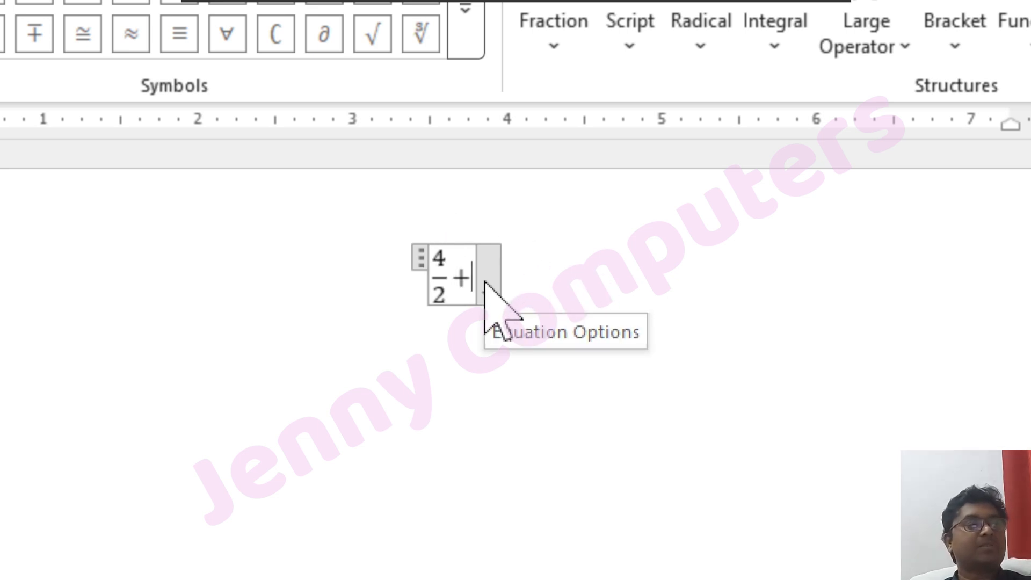
click(573, 78)
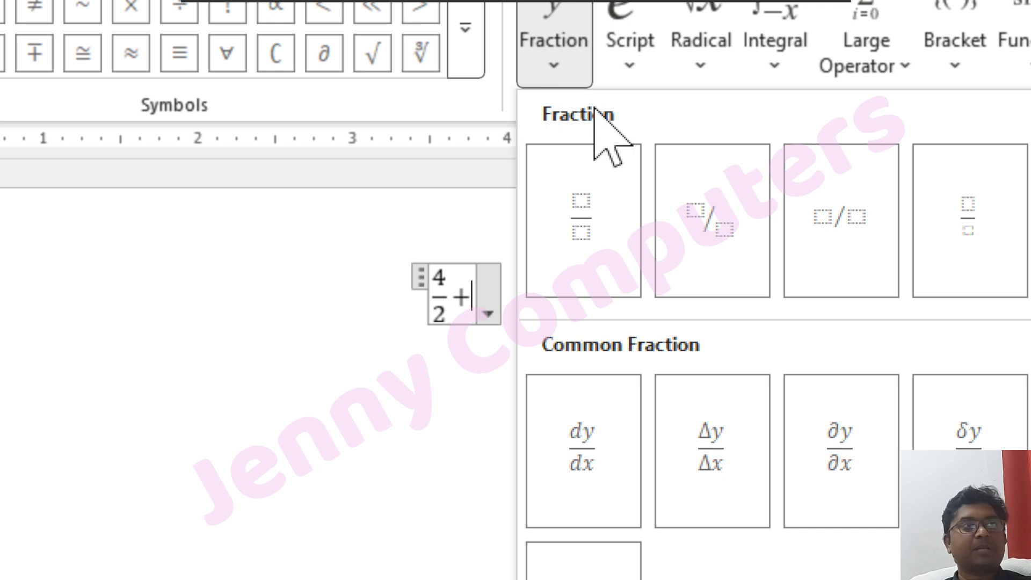
click(564, 239)
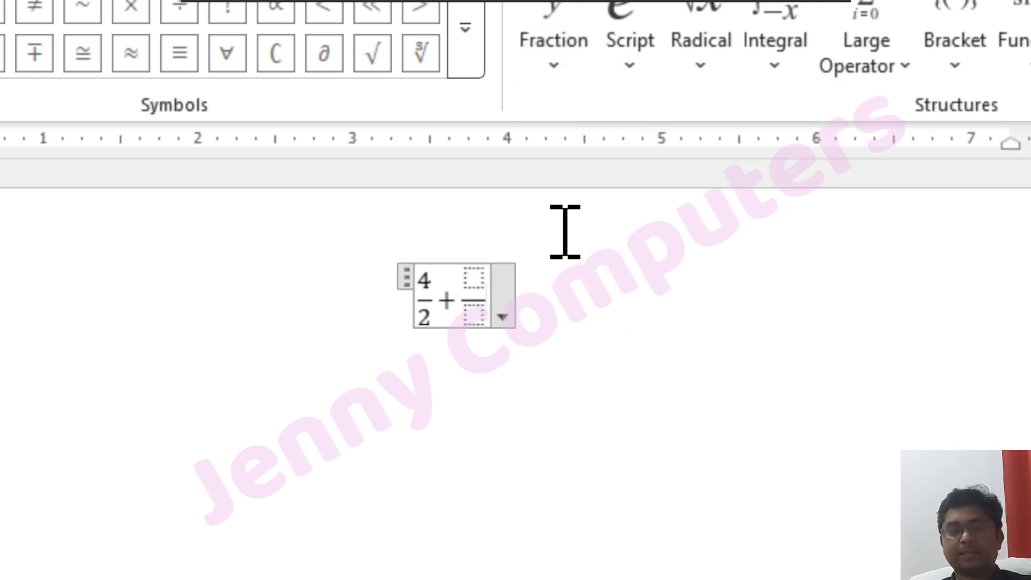
click(472, 277)
text(2)
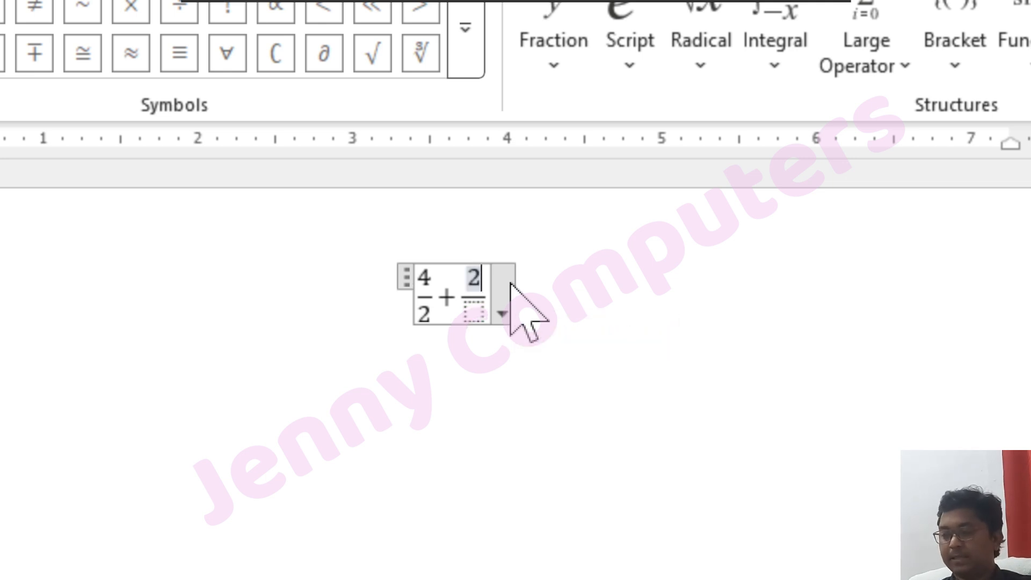
key(Down)
text(4)
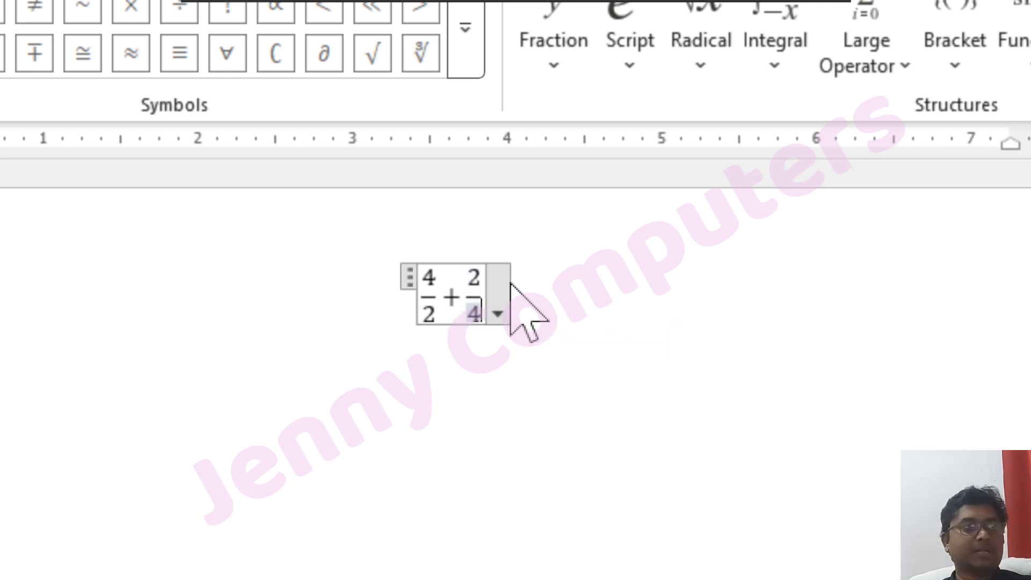
click(622, 279)
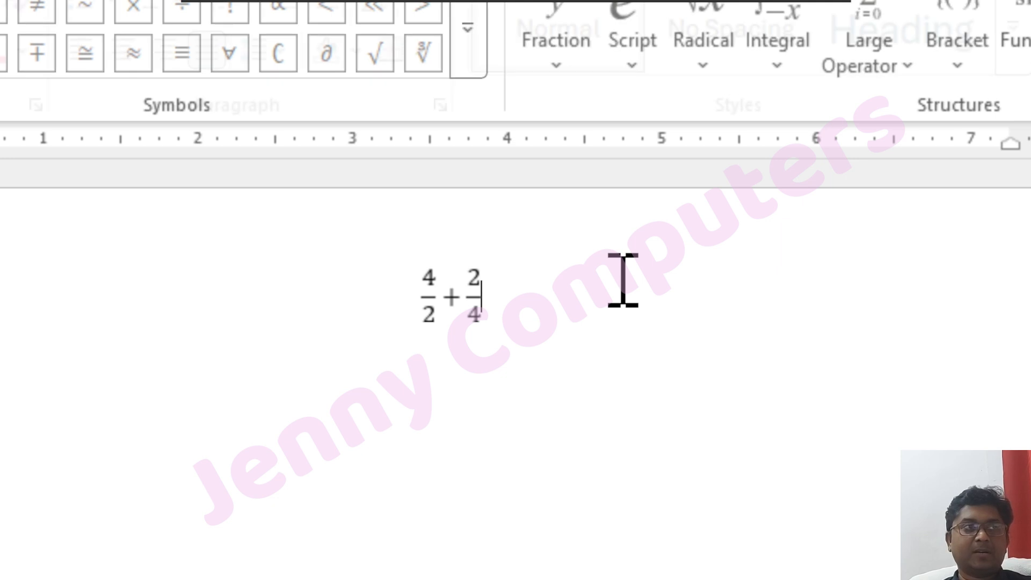
click(437, 295)
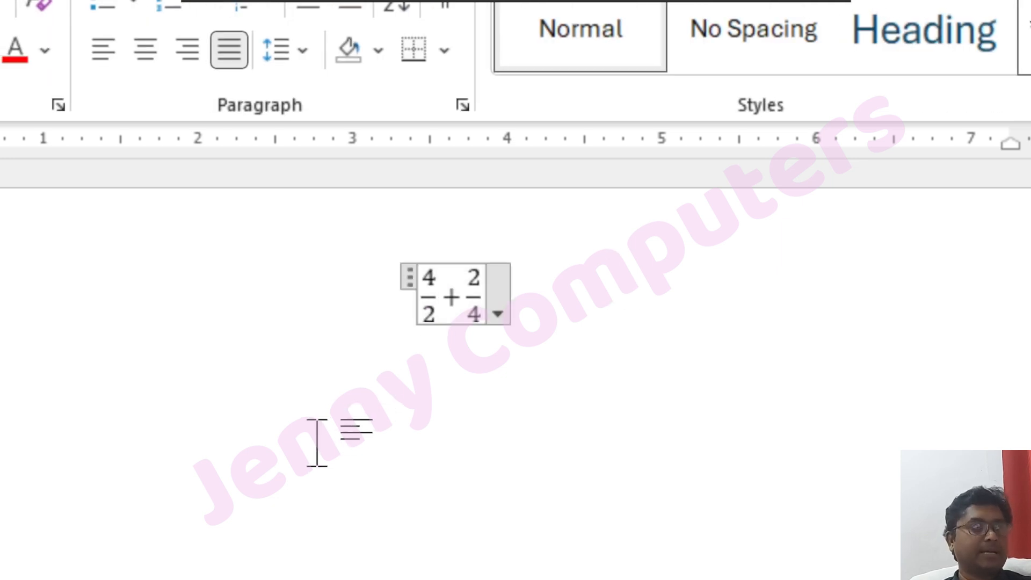
Examine the subscript and superscript structures that can be added to the fraction equation.
click(280, 460)
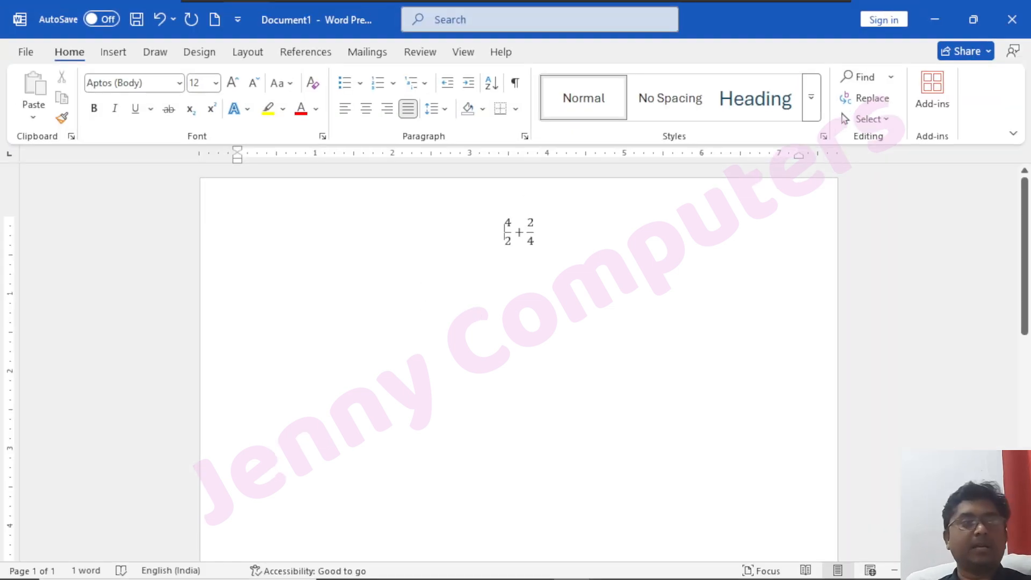
click(514, 232)
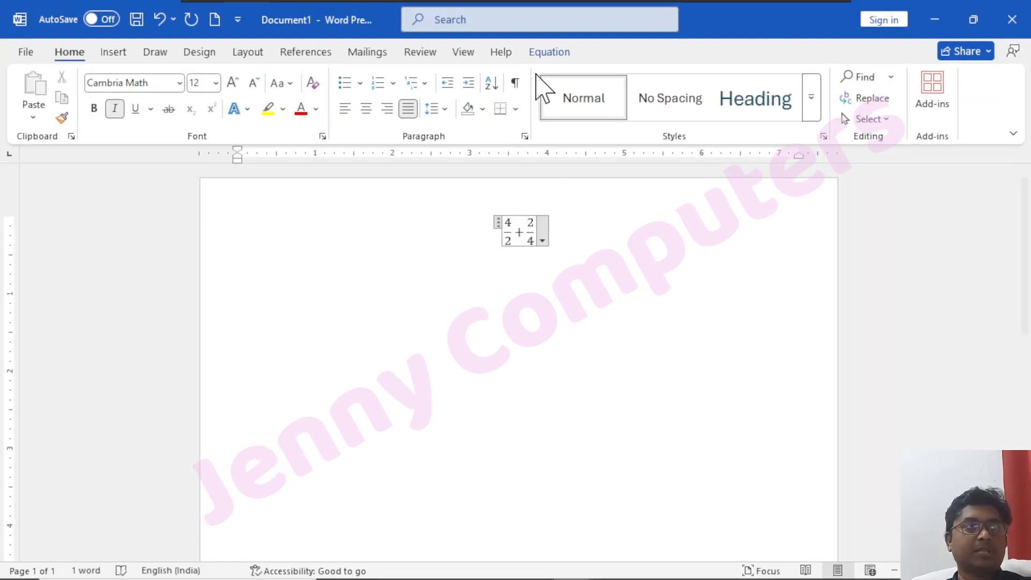
click(545, 57)
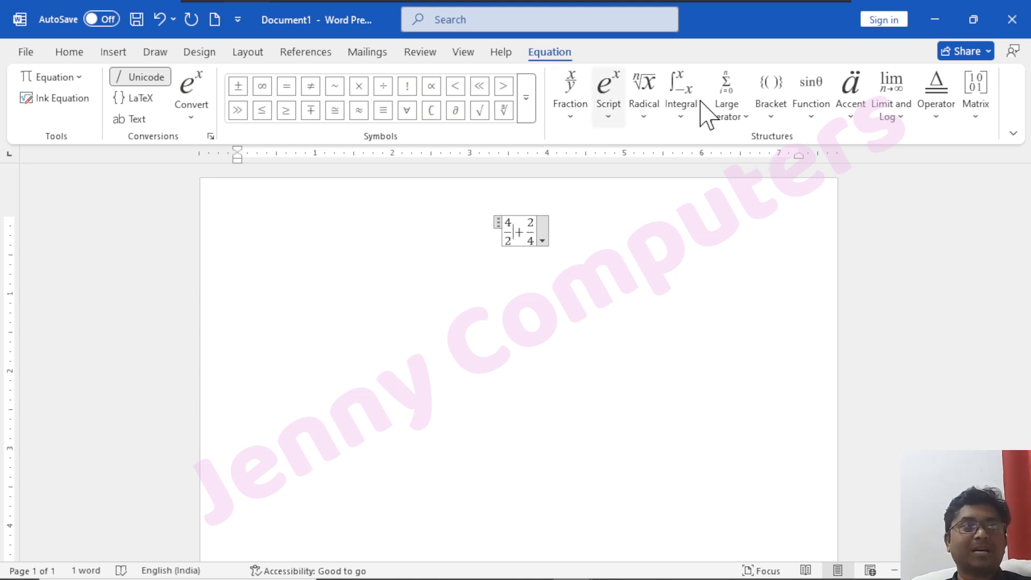
click(614, 121)
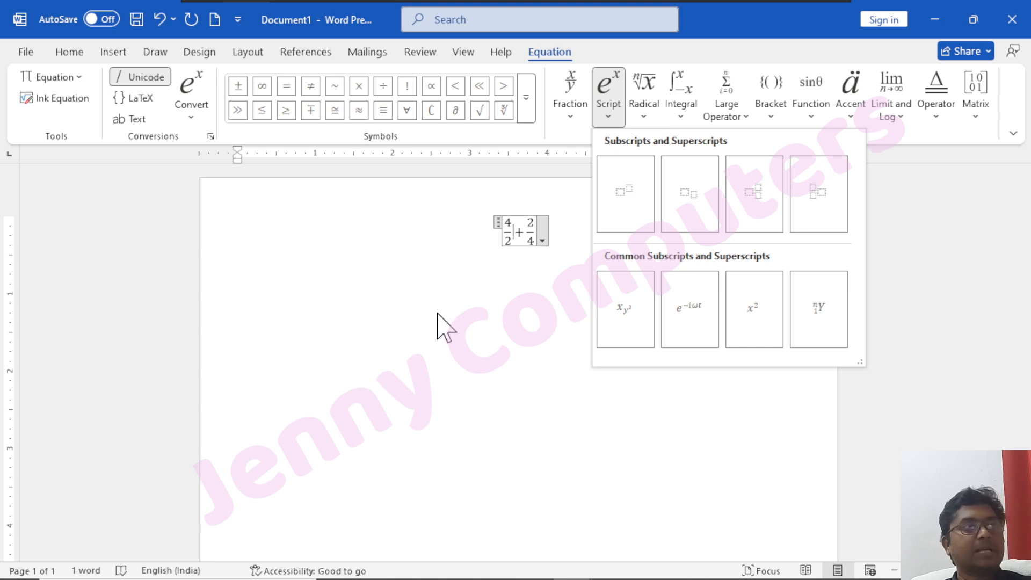
key(Escape)
click(538, 233)
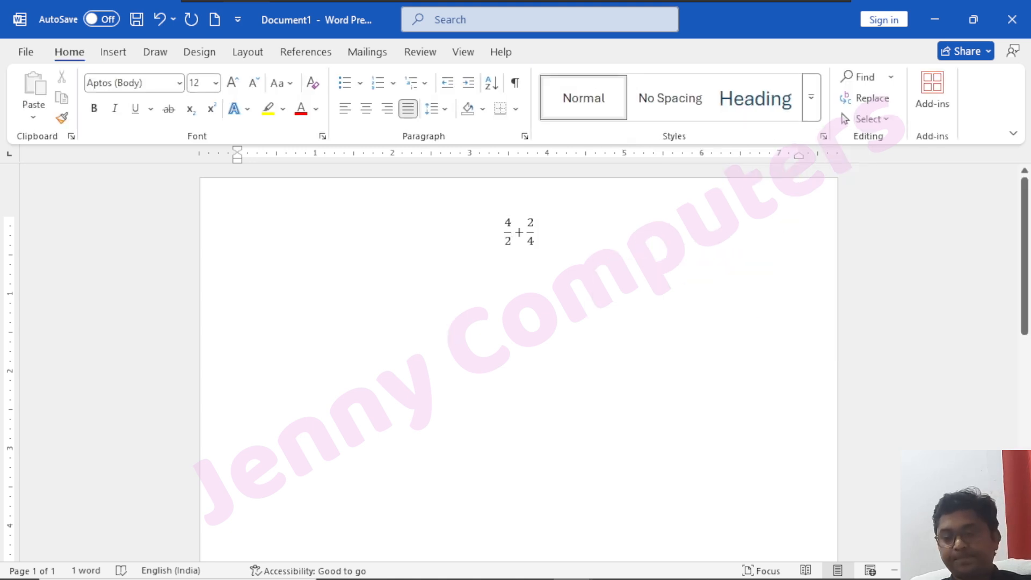
Delete the equation and insert the telephone symbol from the Wingdings font into the empty document.
key(ctrl+a)
key(Delete)
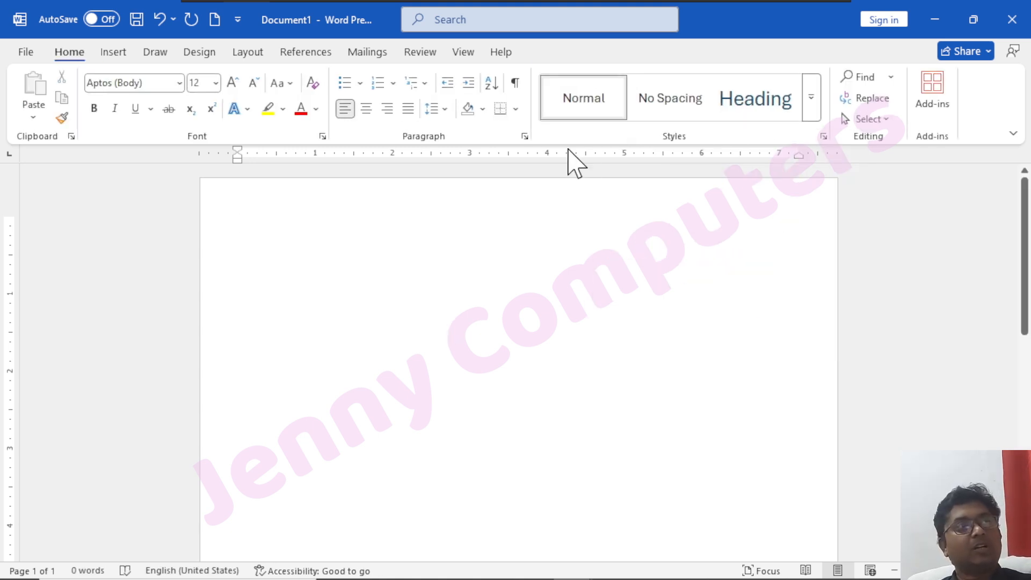
click(113, 52)
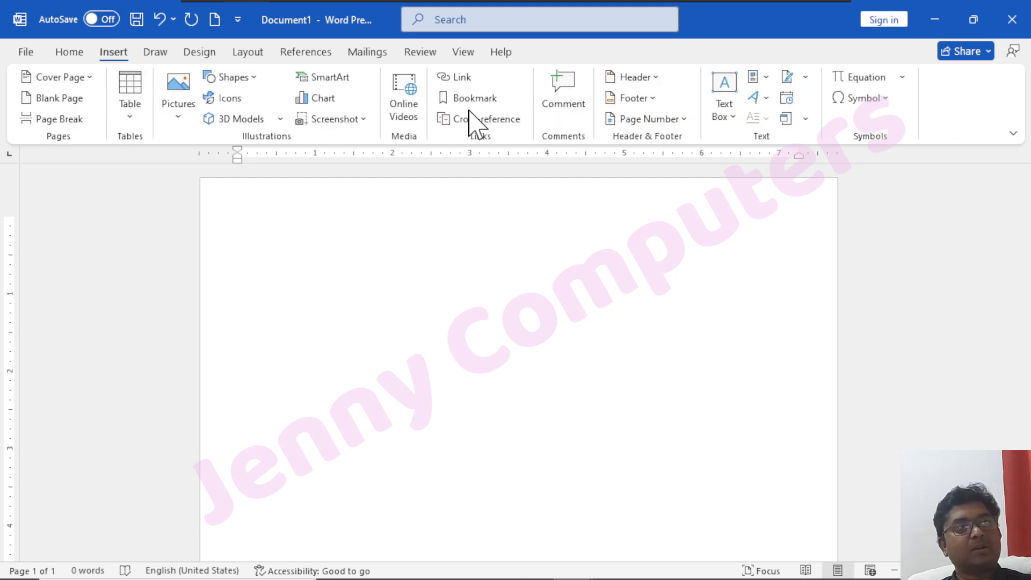
click(881, 99)
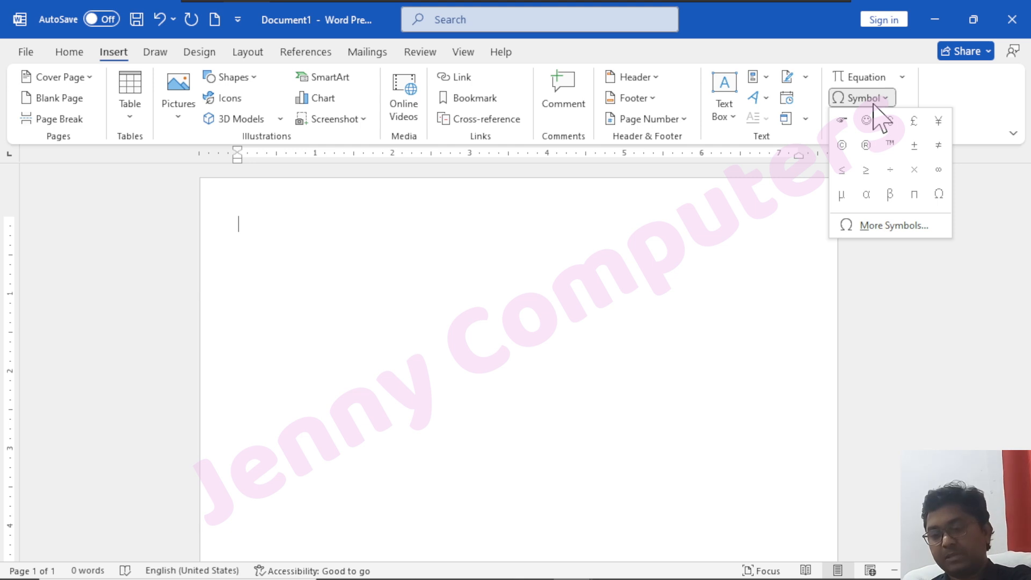
click(874, 104)
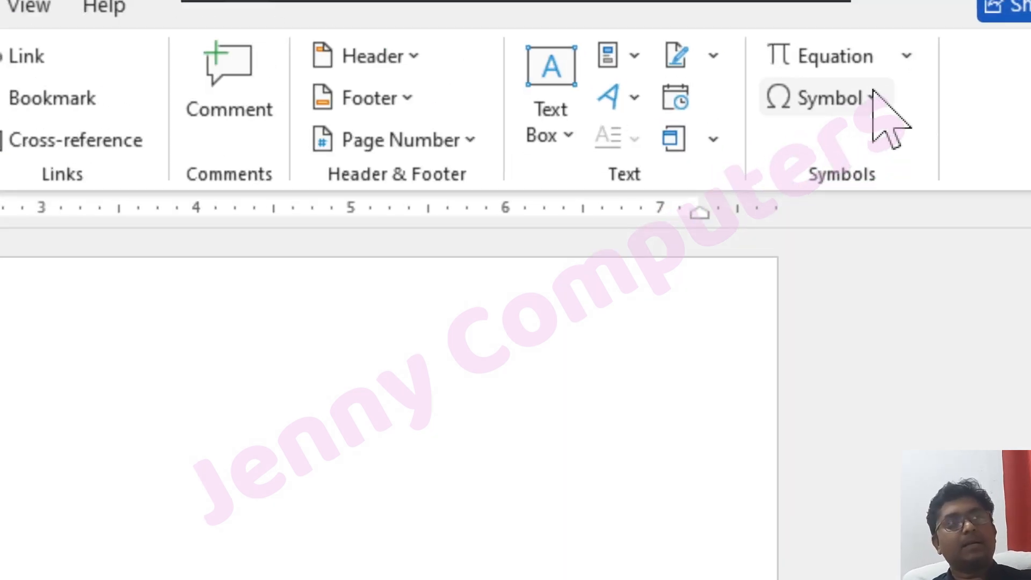
click(885, 100)
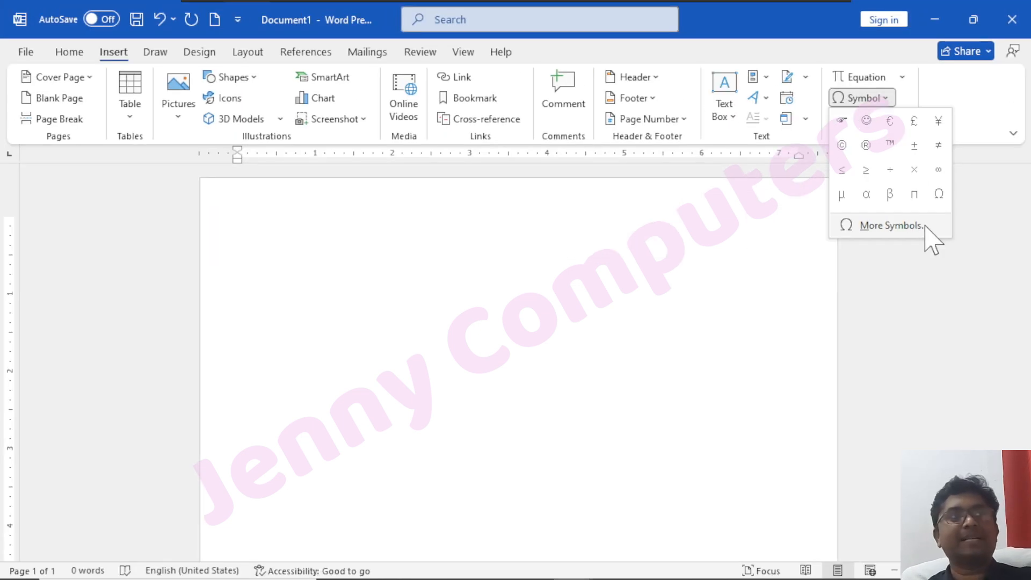
click(926, 226)
drag(383, 212, 524, 209)
click(627, 425)
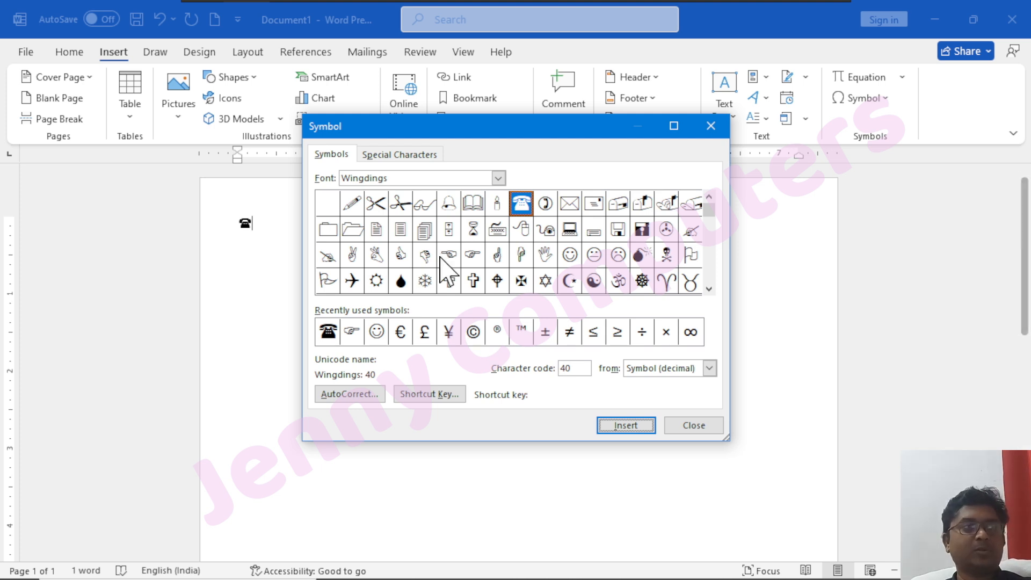
click(708, 428)
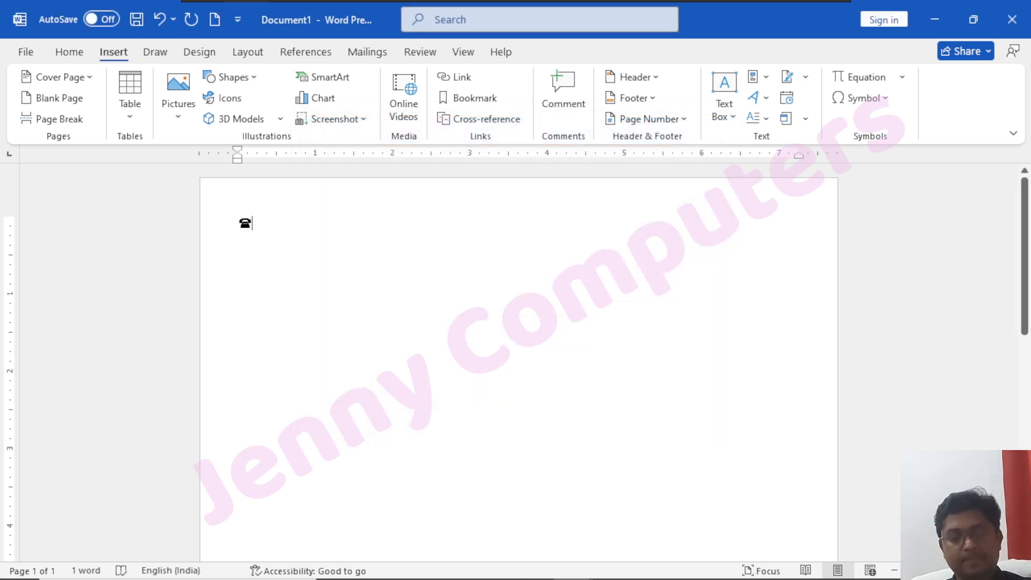
Delete the telephone symbol and draw freehand scribbles on the page with the red pen and the gray pencil.
key(ctrl+a)
key(Delete)
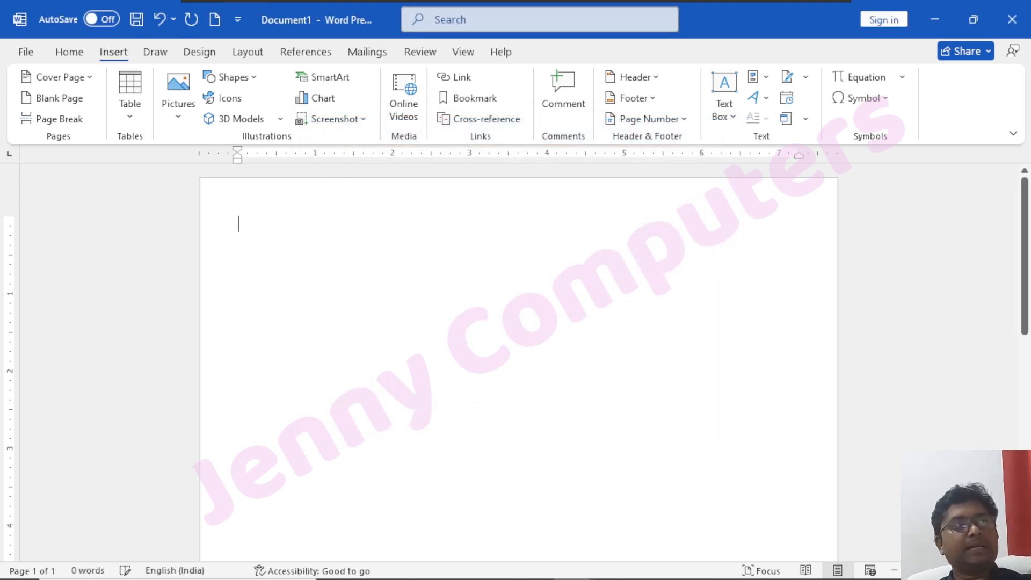
click(155, 52)
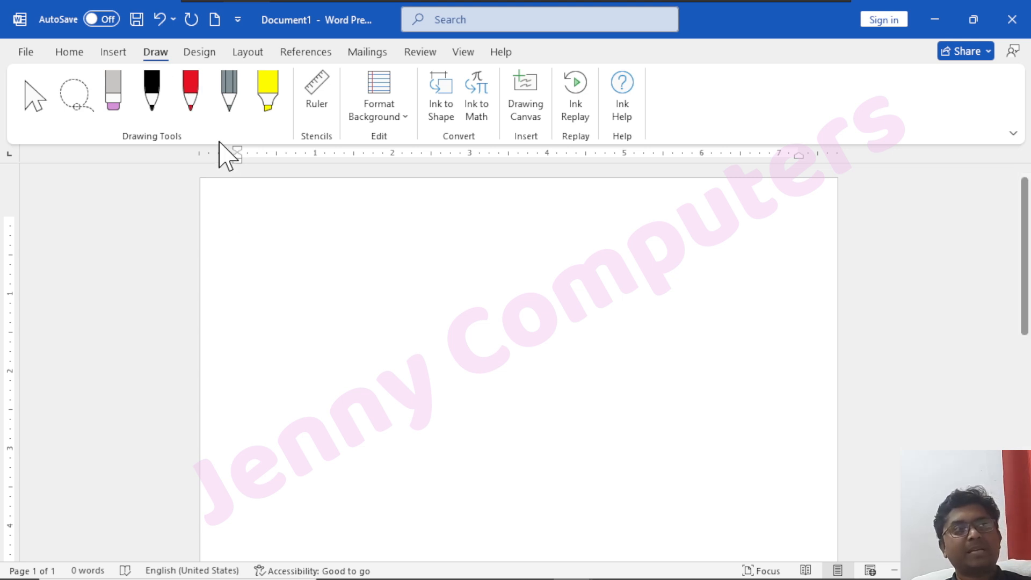
click(183, 91)
mouse_move(410, 233)
mouse_down()
mouse_move(393, 279)
mouse_move(497, 327)
mouse_move(660, 343)
mouse_up()
click(231, 94)
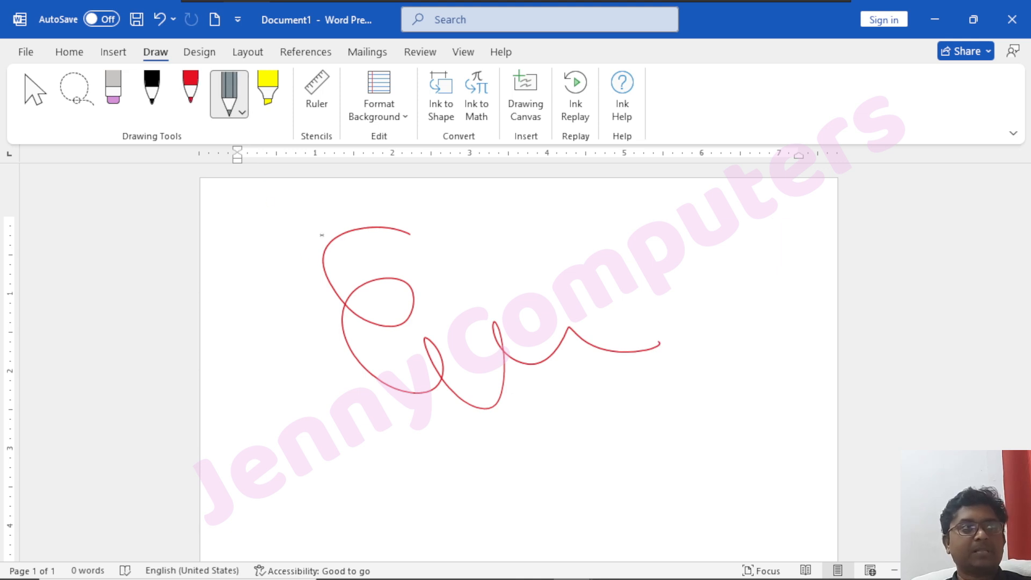
drag(306, 328, 291, 368)
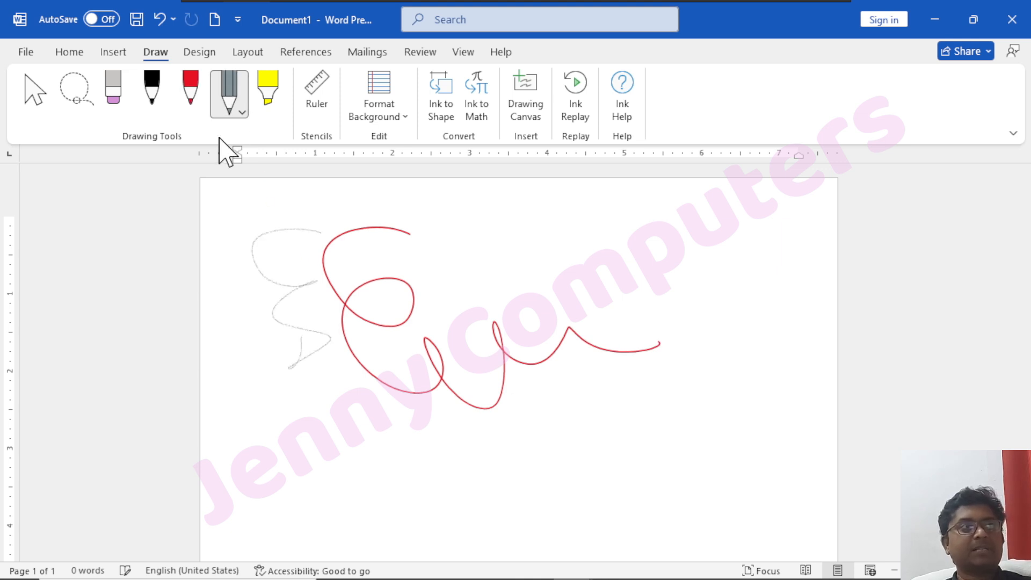
Check the thickness and color options of the pencil and red pen, and erase both scribbles from the page.
click(242, 114)
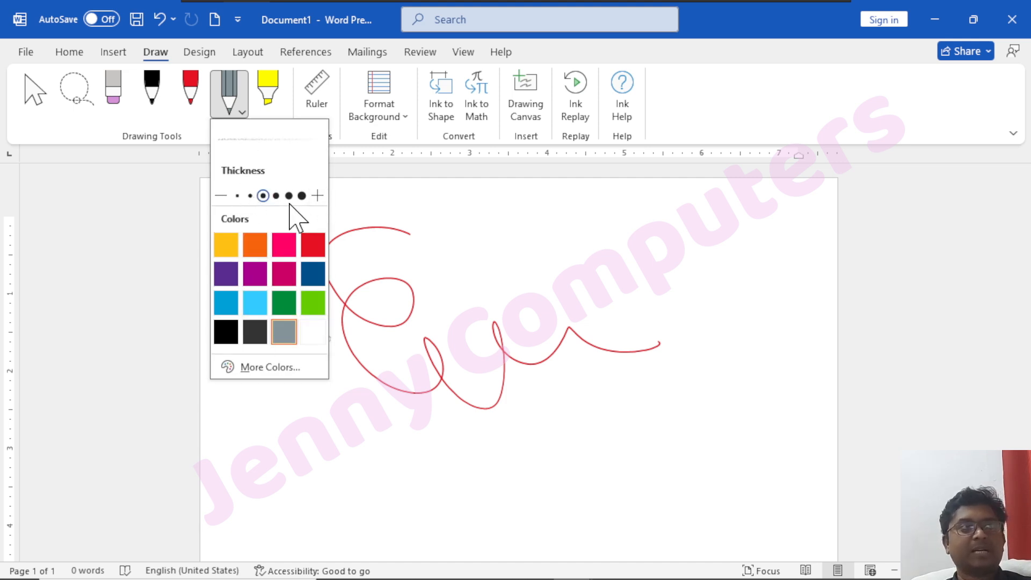
click(189, 102)
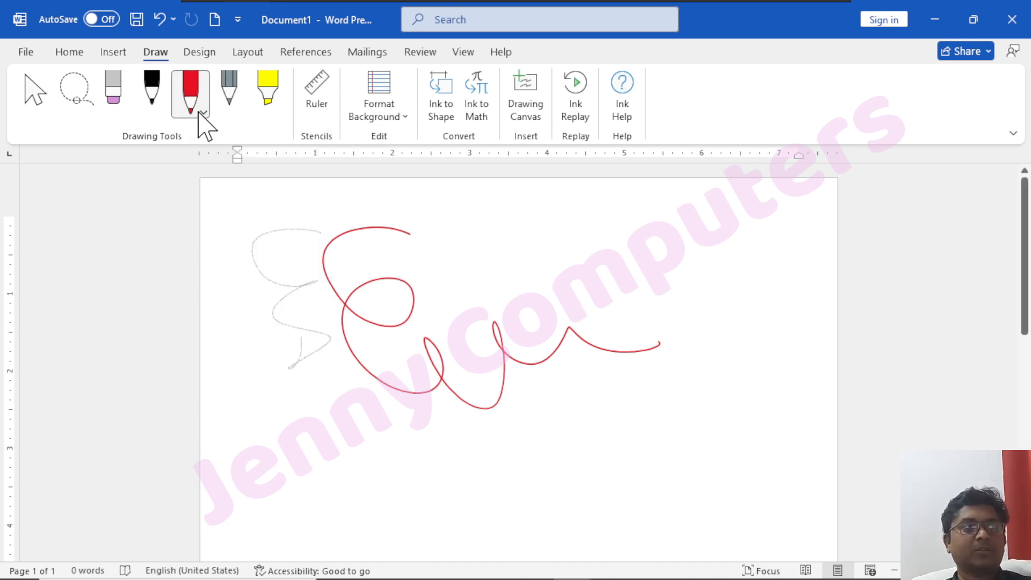
click(202, 113)
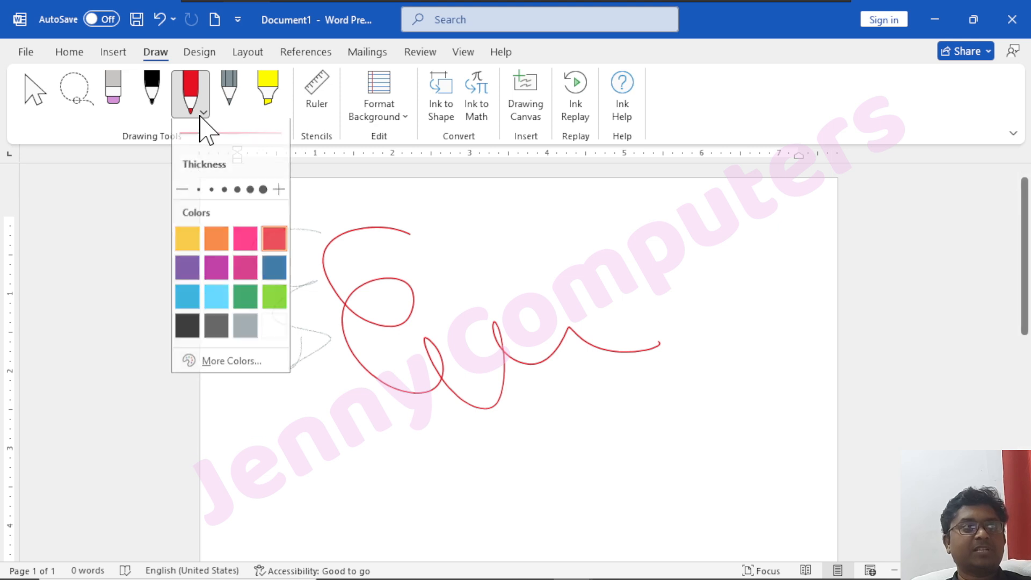
click(152, 96)
click(115, 105)
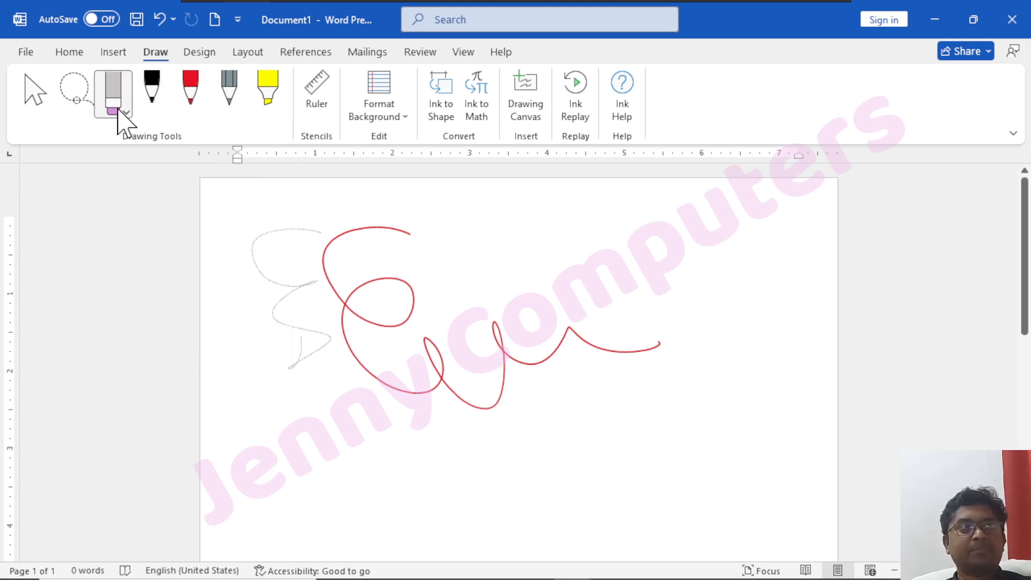
mouse_move(375, 223)
mouse_down()
mouse_move(378, 256)
mouse_move(260, 225)
mouse_move(279, 376)
mouse_up()
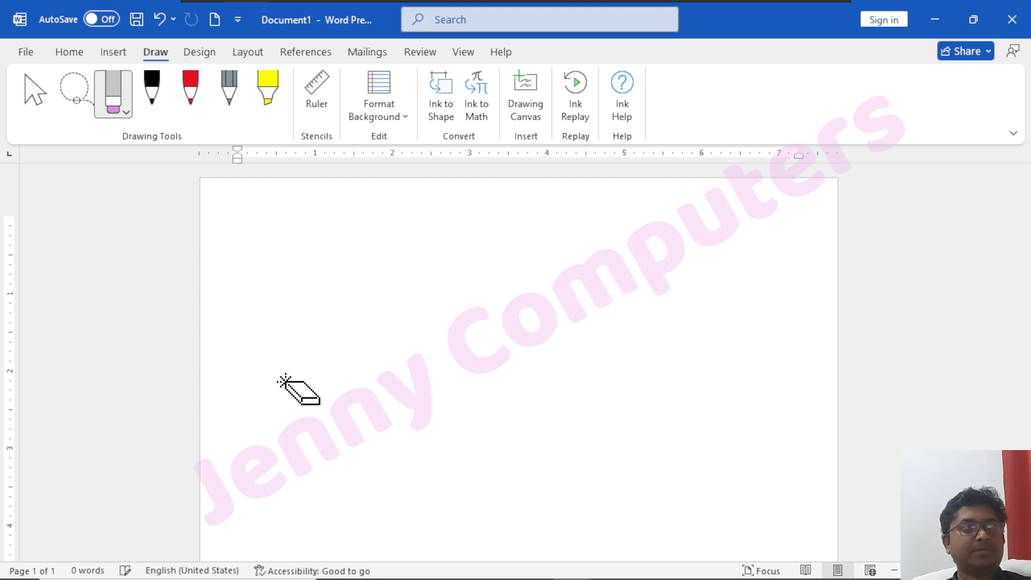
Draw a freehand red pen zigzag on the page and remove the whole stroke with the stroke Eraser.
click(189, 103)
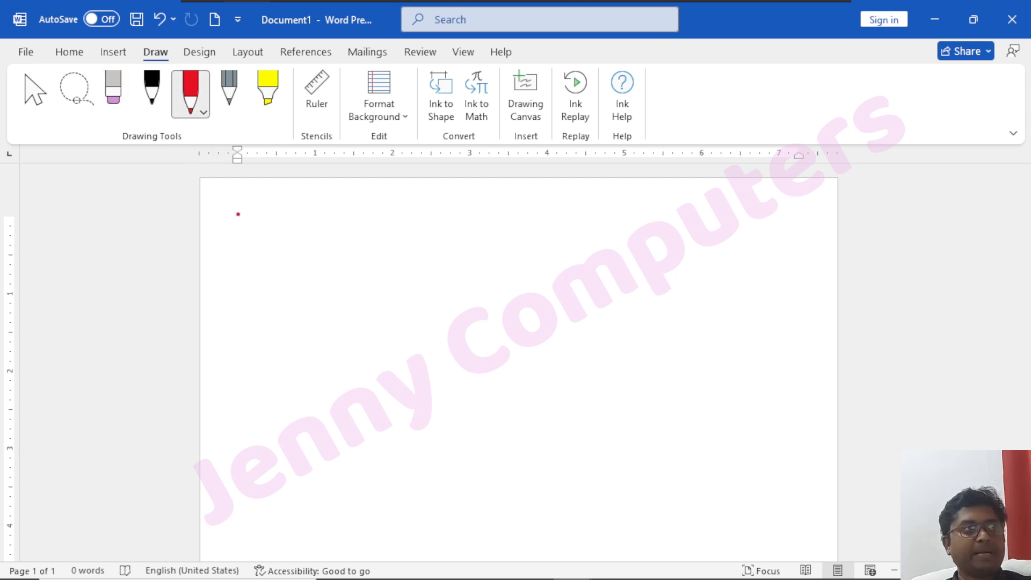
mouse_move(344, 220)
mouse_down()
mouse_move(408, 363)
mouse_move(477, 377)
mouse_up()
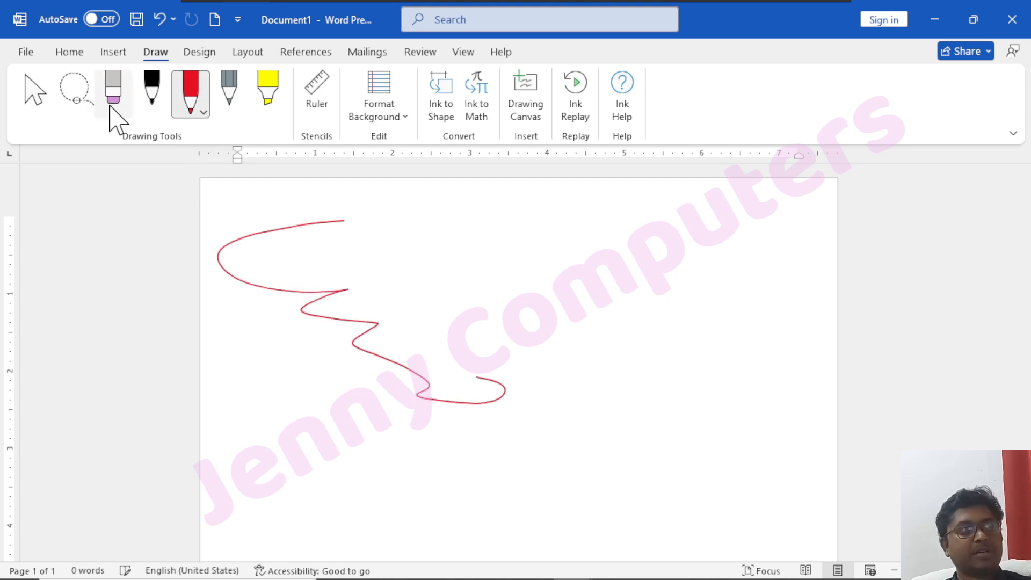
click(114, 110)
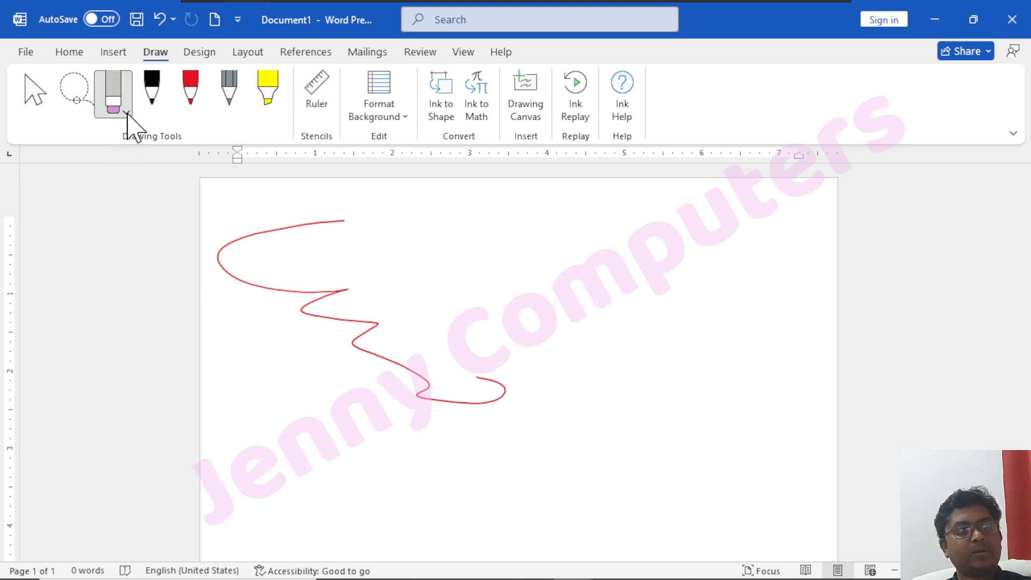
click(127, 113)
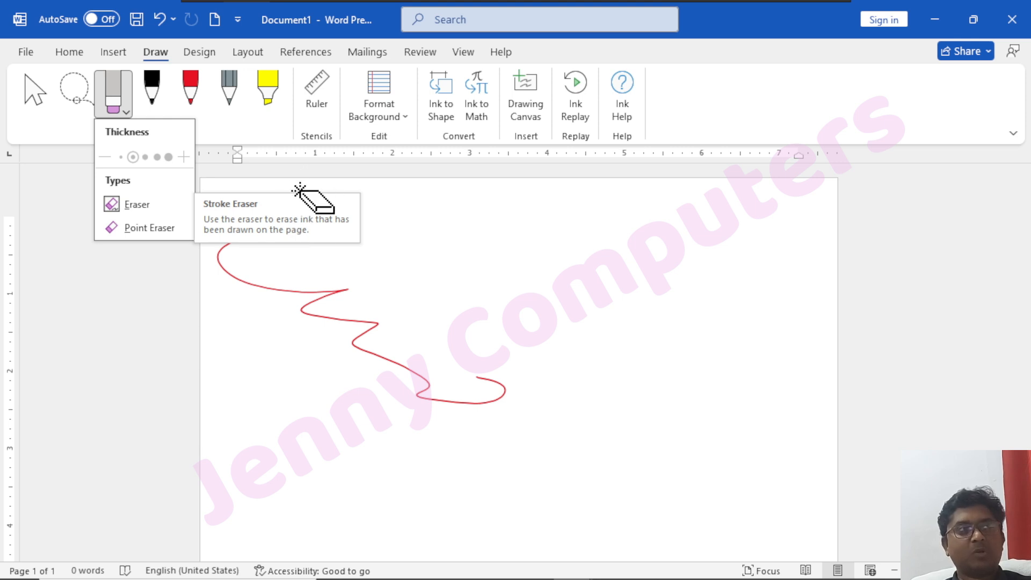
click(310, 286)
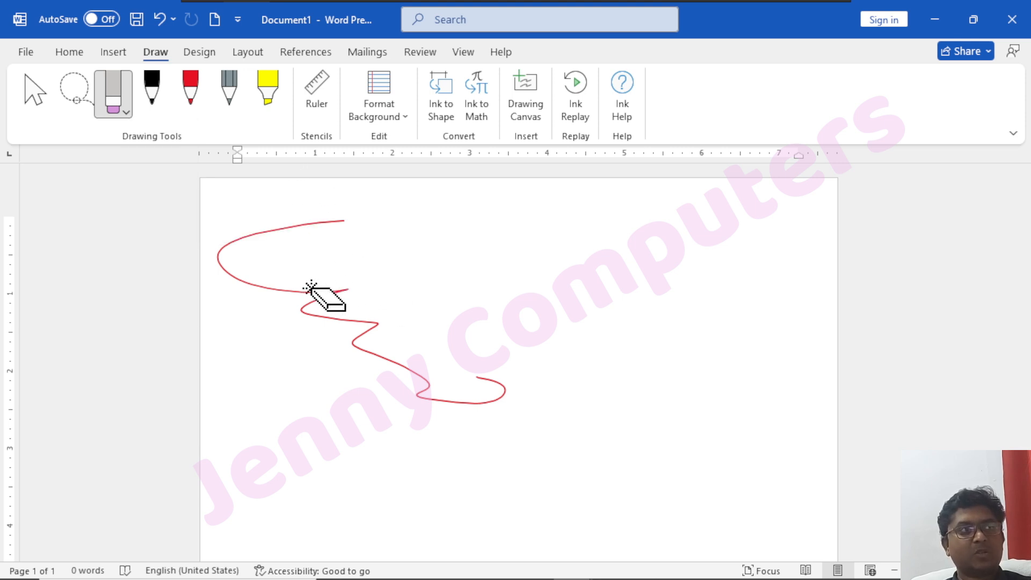
drag(321, 275, 350, 334)
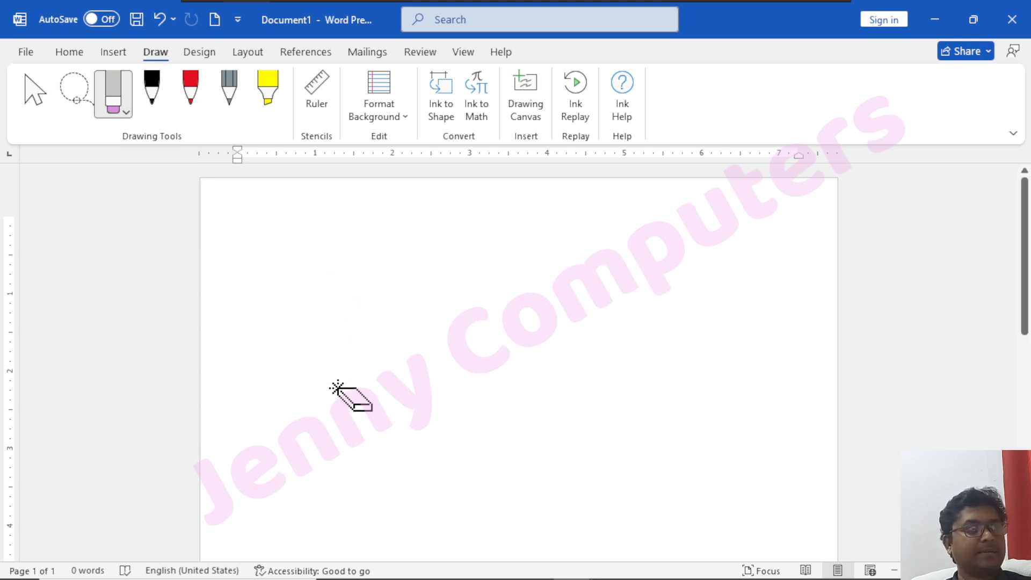
Draw a freehand black pen zigzag and erase small portions along it with the Point Eraser.
click(153, 95)
mouse_move(360, 263)
mouse_down()
mouse_move(511, 445)
mouse_move(482, 394)
mouse_up()
click(127, 110)
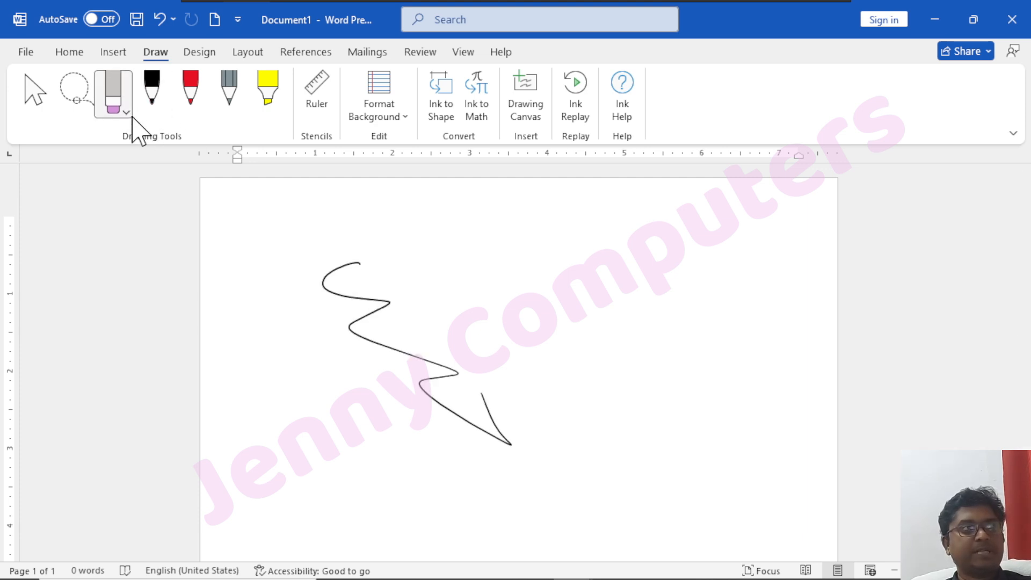
click(127, 111)
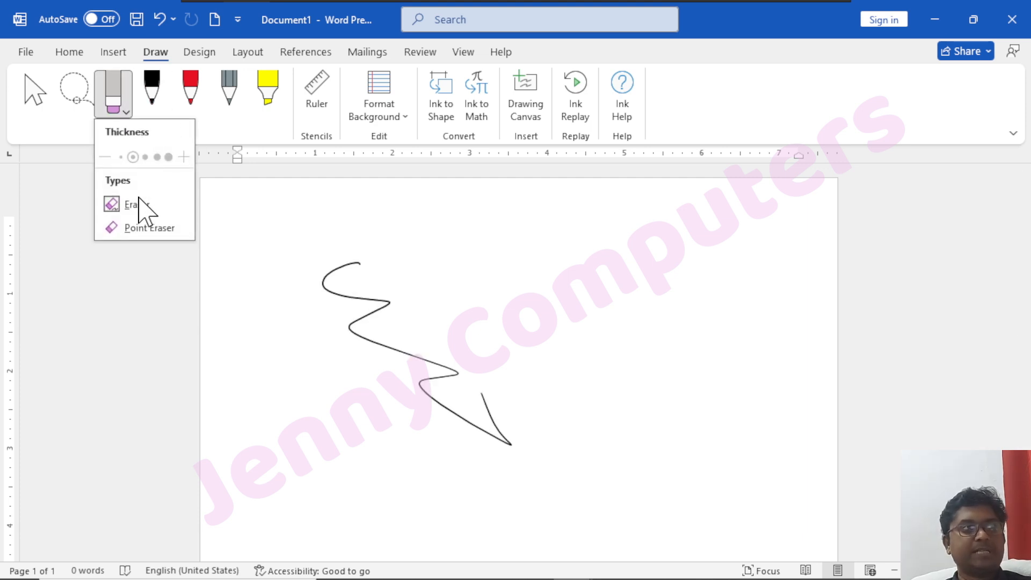
click(149, 228)
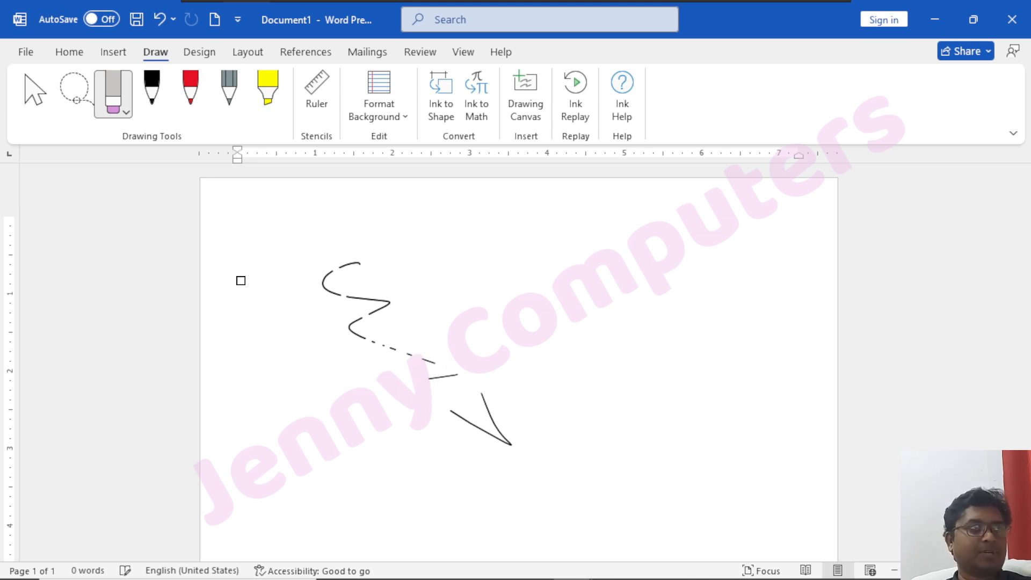
Lasso-select all the remaining black ink fragments and delete them.
click(86, 97)
mouse_move(417, 392)
mouse_down()
mouse_move(607, 430)
mouse_move(277, 229)
mouse_up()
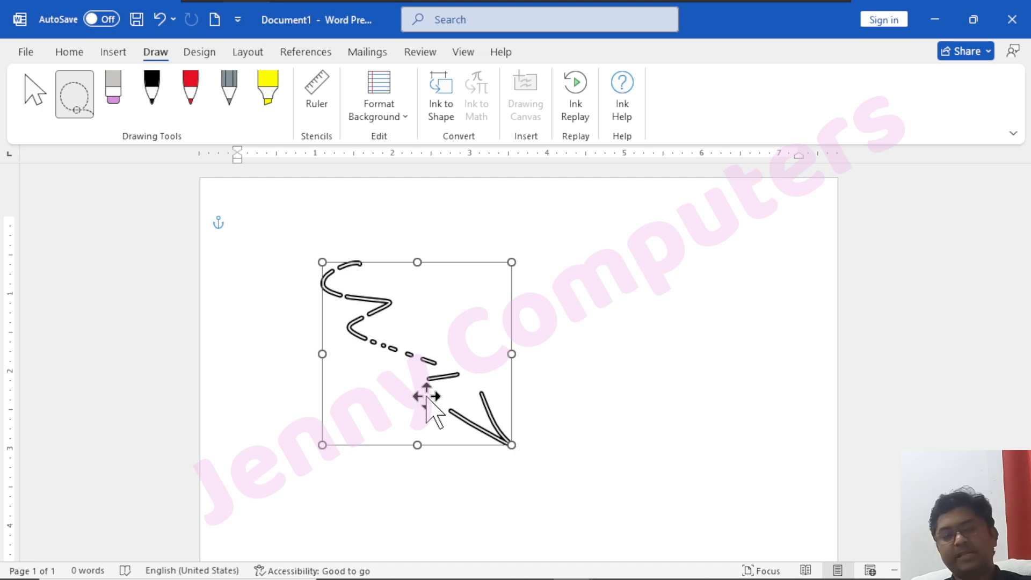
key(Delete)
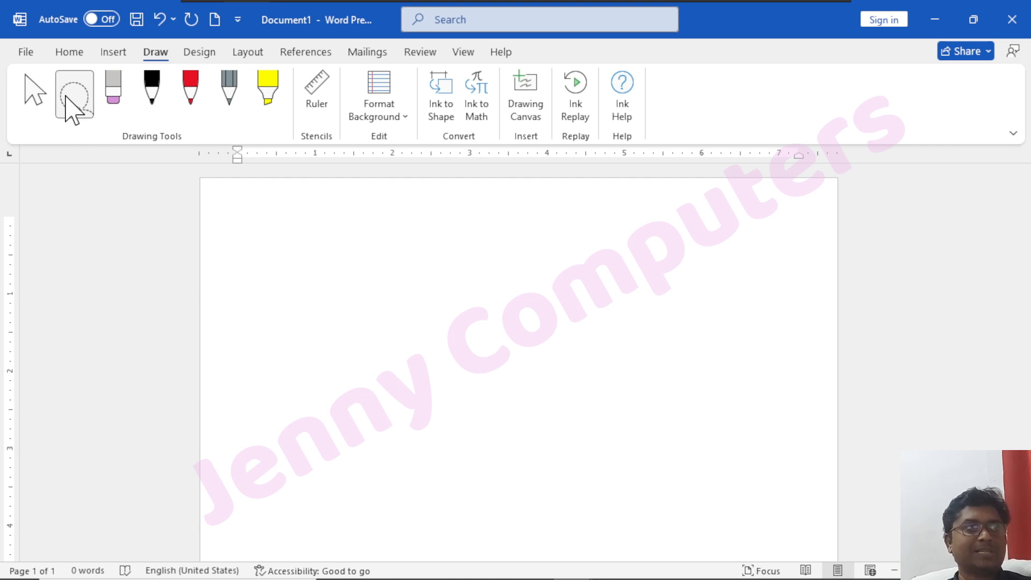
Show the drawing ruler, draw a straight black line along its edge at 45°, and move the ruler away from the line.
click(25, 93)
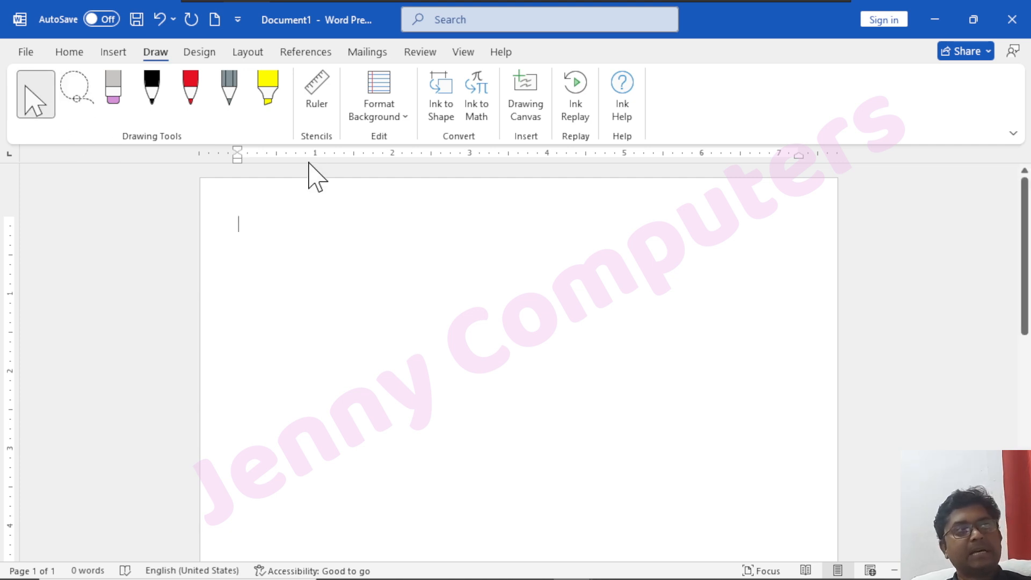
click(315, 112)
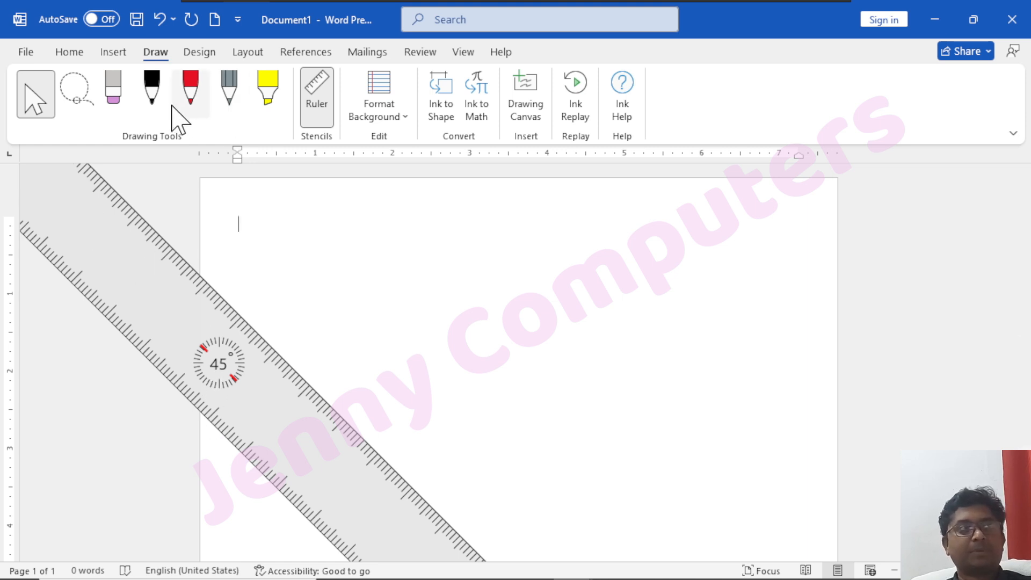
click(152, 90)
mouse_move(241, 313)
mouse_down()
mouse_move(403, 500)
mouse_move(438, 523)
mouse_up()
drag(248, 387, 435, 320)
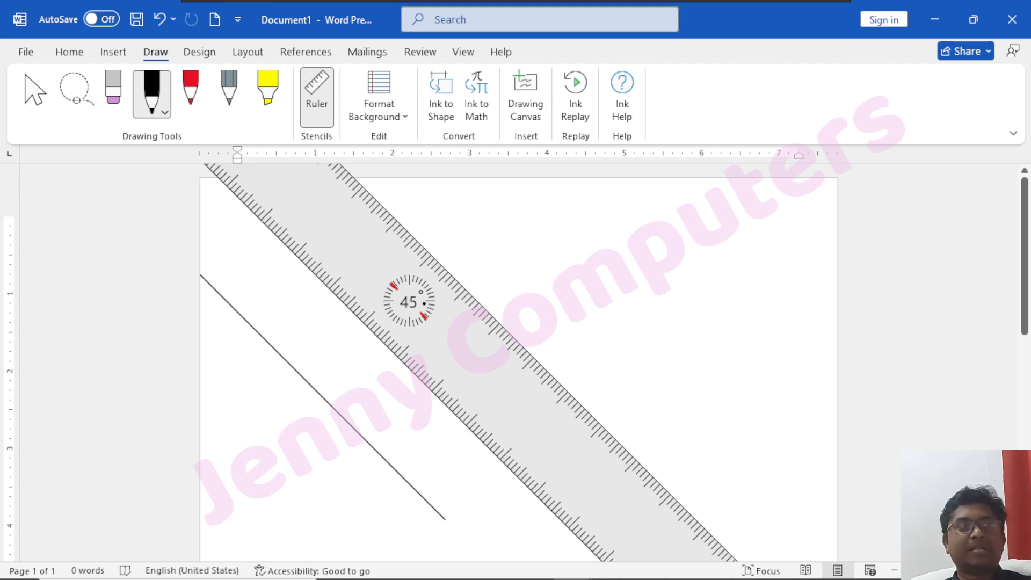
Rotate the drawing ruler to about 1°, draw a straight black line along its upper edge, and hide the ruler.
scroll(419, 298, up, 4)
scroll(421, 316, down, 14)
scroll(421, 320, down, 20)
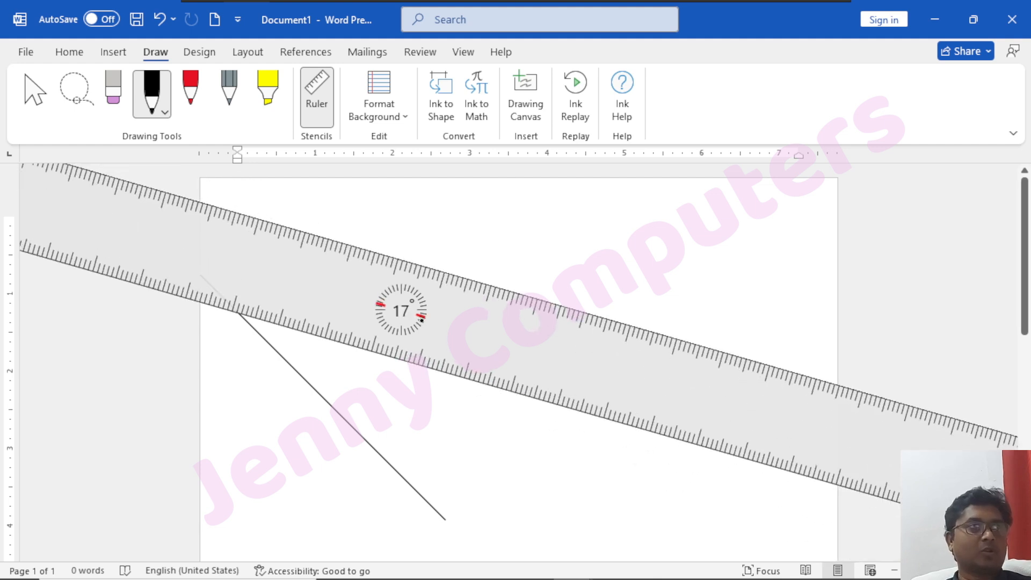
scroll(422, 320, down, 4)
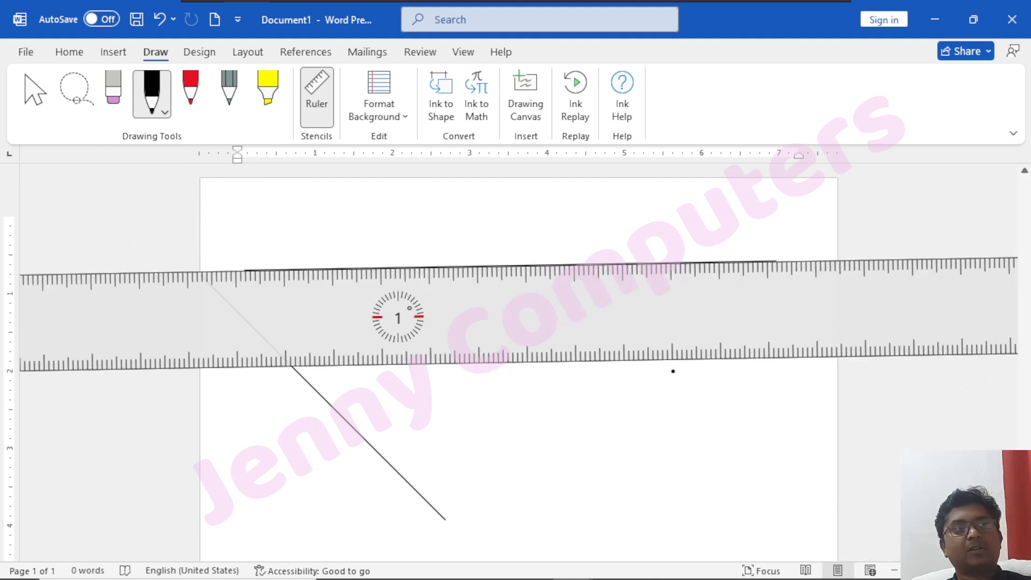
click(315, 107)
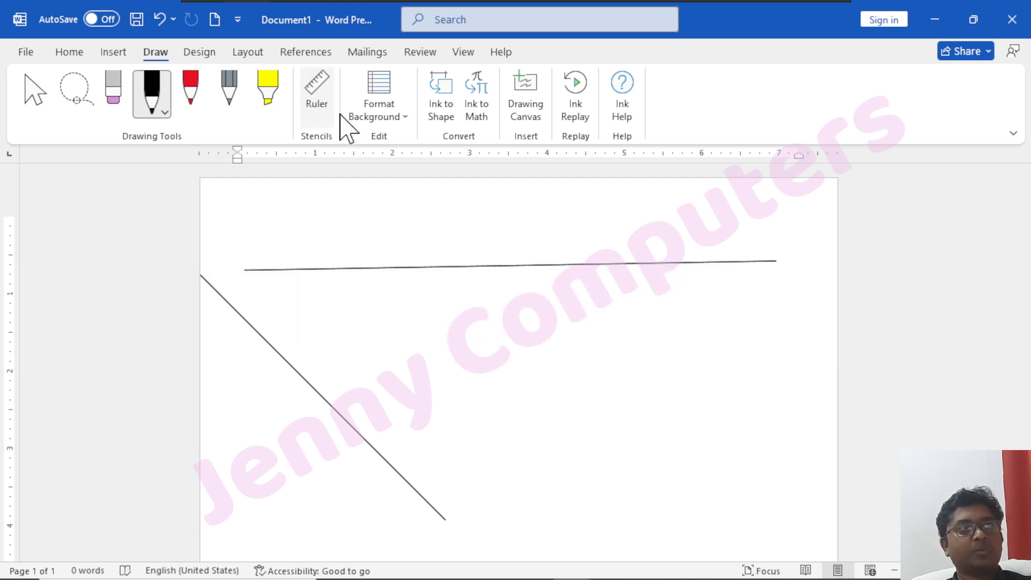
Try two rule-line backgrounds on the page, the third and fourth presets, and set the rule lines back to None.
click(393, 121)
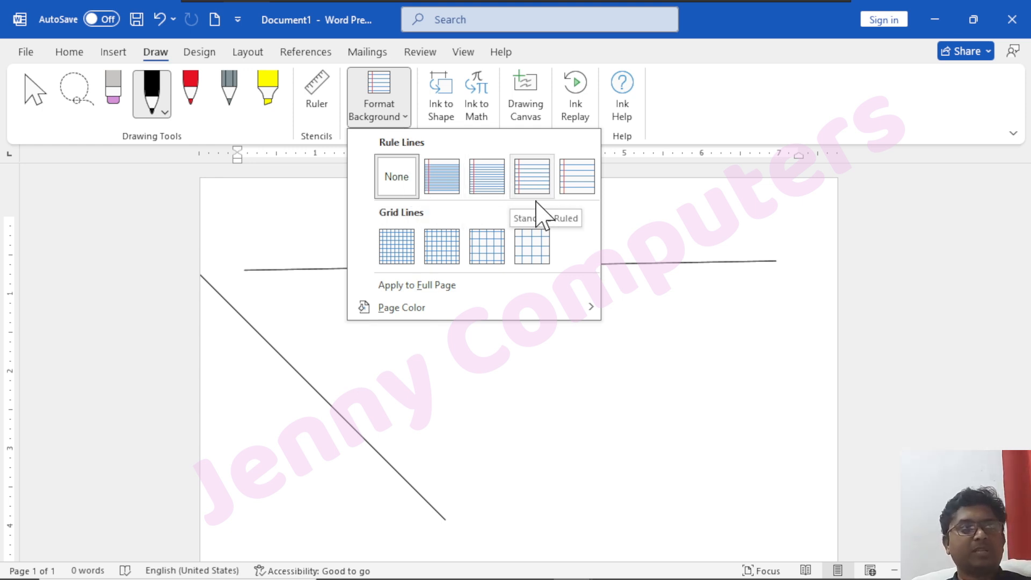
click(488, 178)
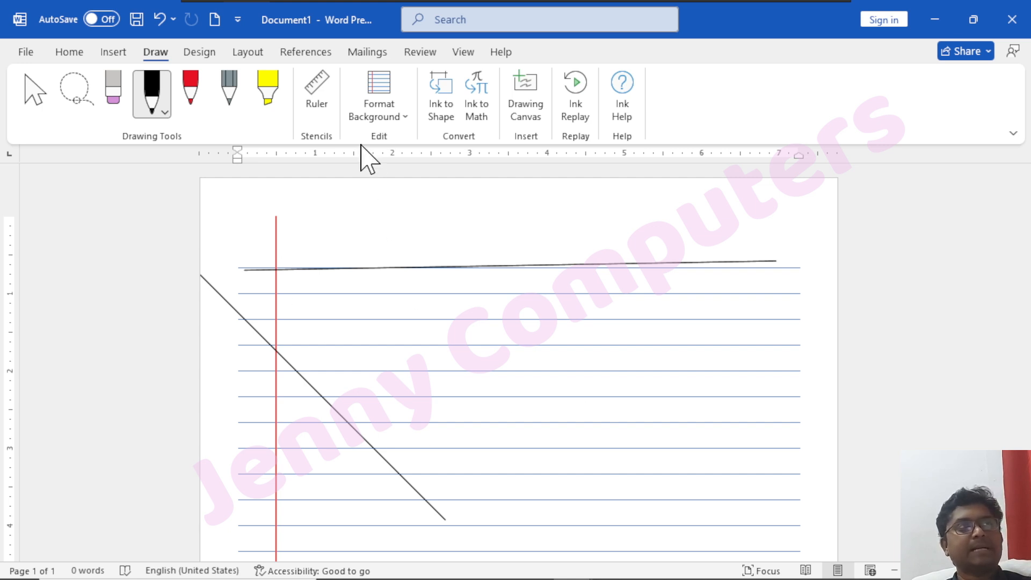
click(380, 124)
click(529, 180)
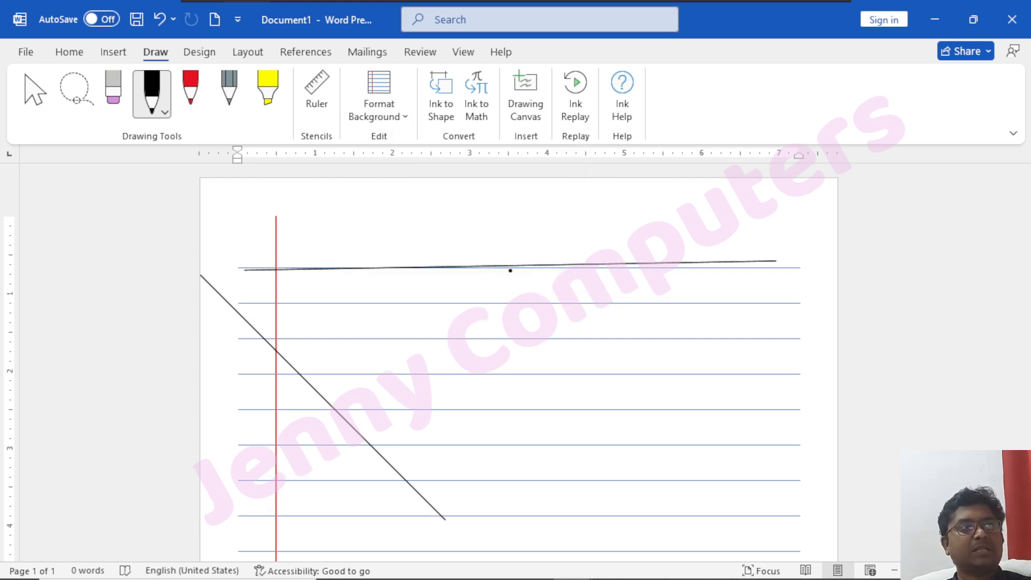
click(379, 110)
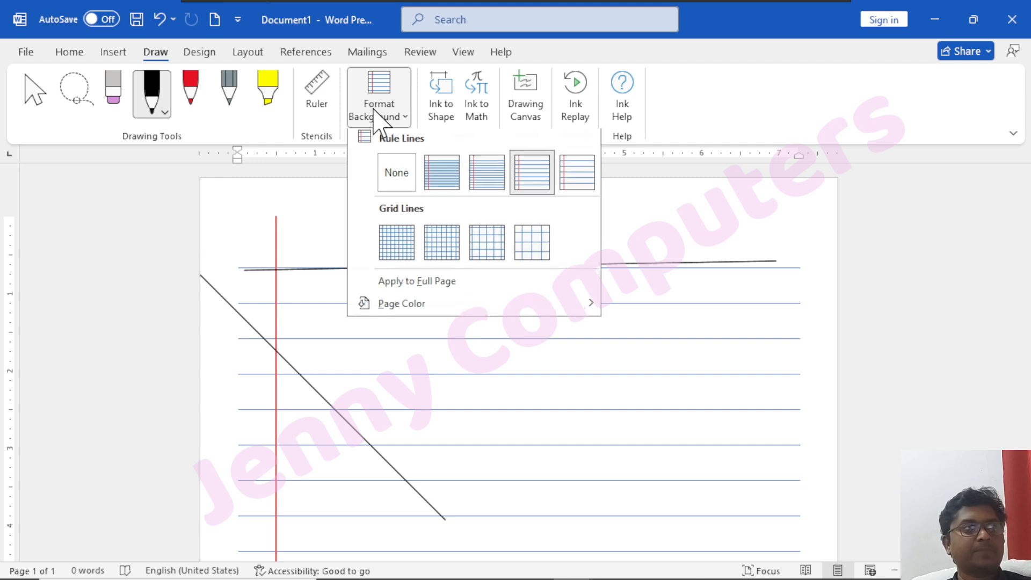
click(394, 175)
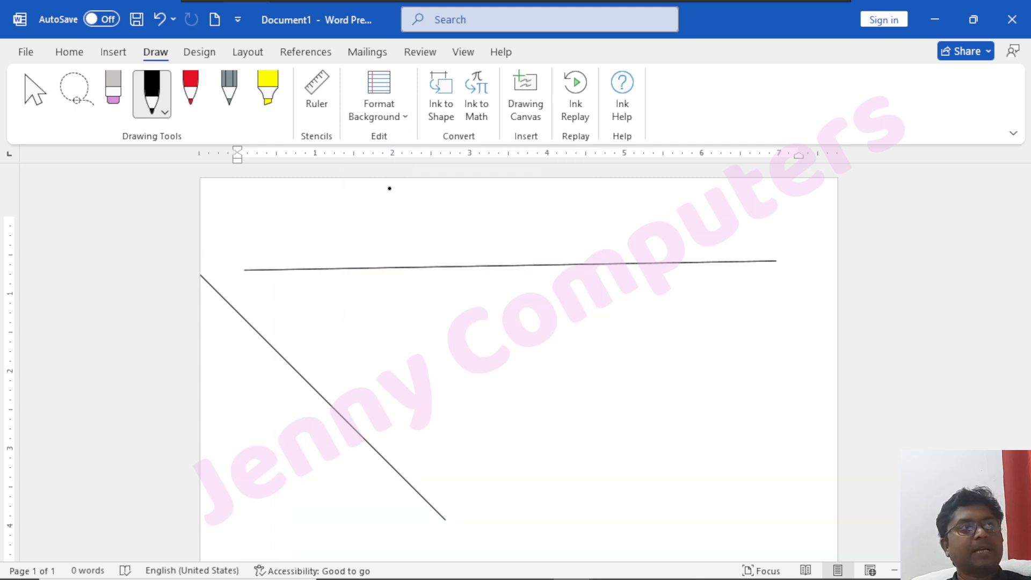
Undo the two ruler-drawn lines and draw a circle, a triangle and a quadrilateral with the black pen using Ink to Shape.
click(456, 124)
key(ctrl+z)
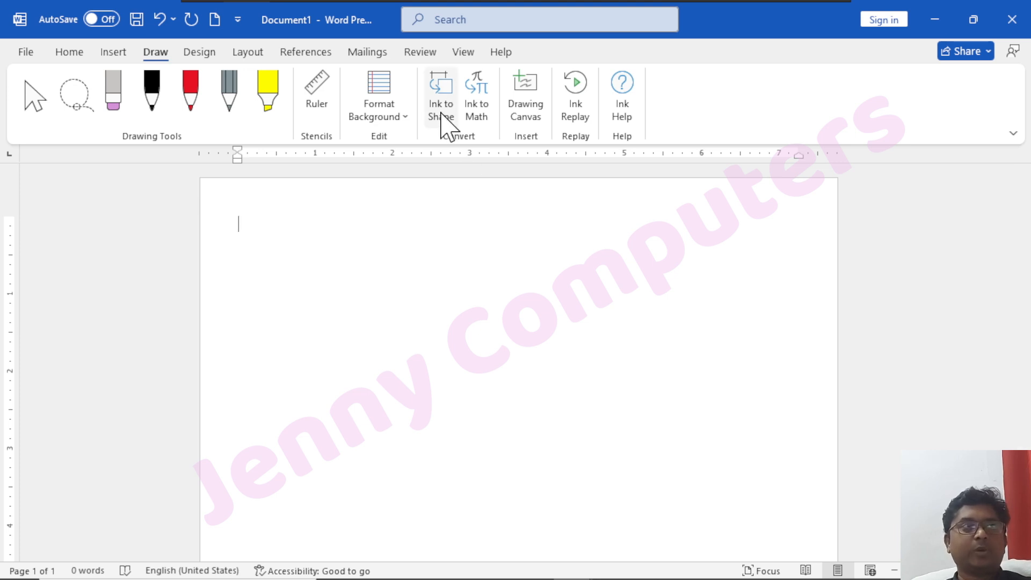
click(442, 114)
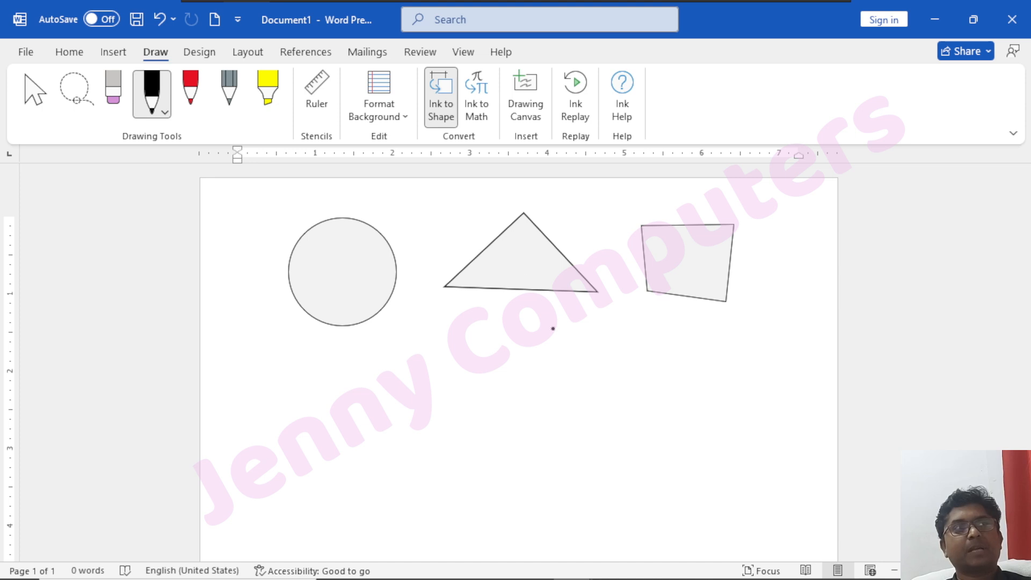
Handwrite the fraction 2/1 with Ink to Math and insert it as an equation at the start of the page.
click(483, 114)
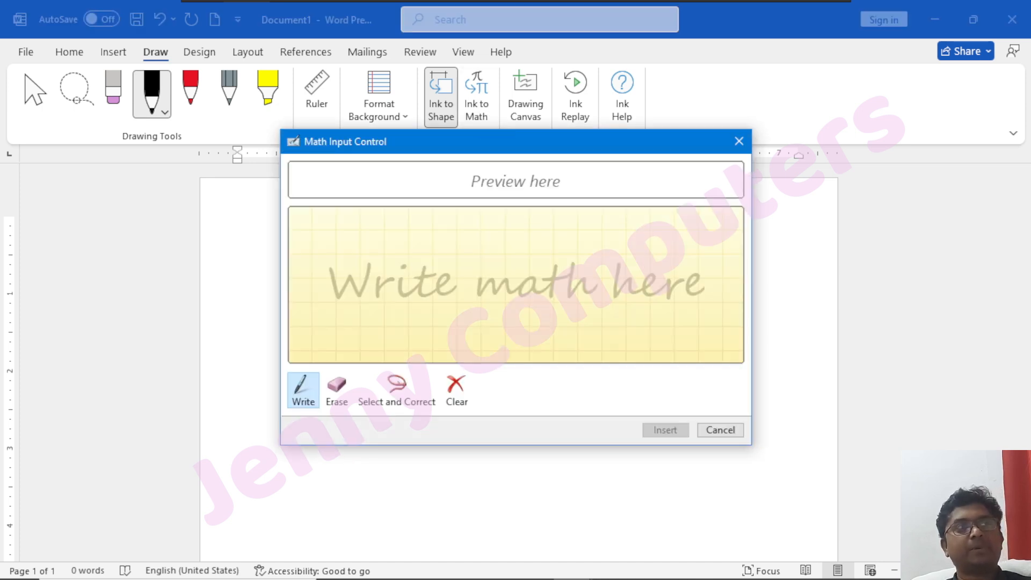
mouse_move(445, 235)
mouse_down()
mouse_move(451, 276)
mouse_move(503, 305)
mouse_move(465, 368)
mouse_up()
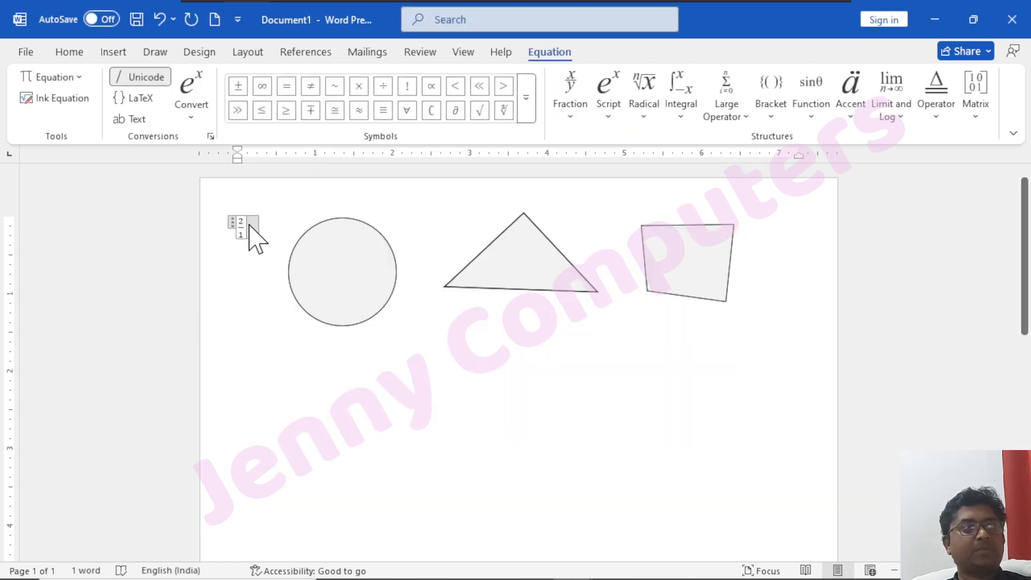
click(430, 376)
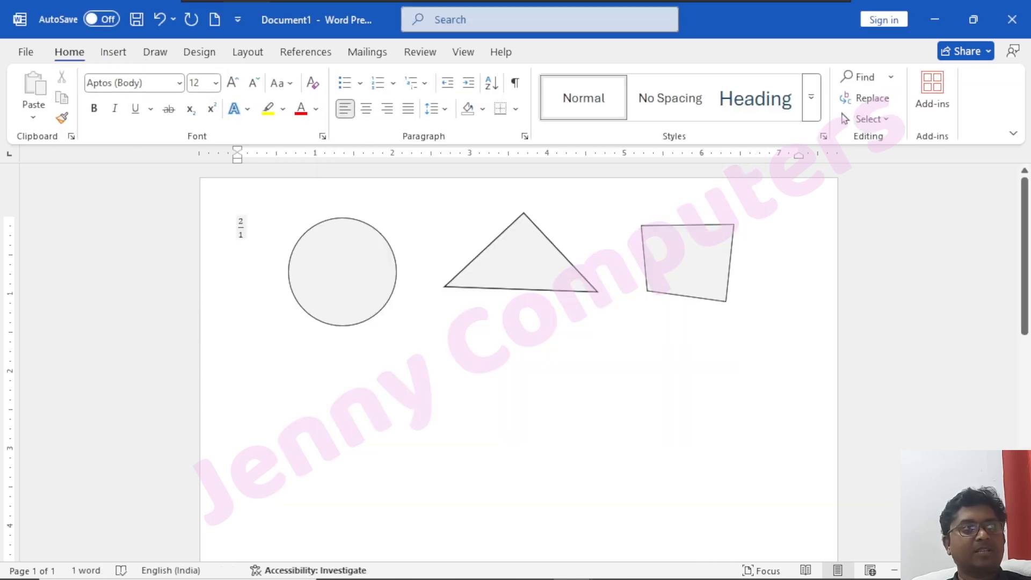
click(239, 234)
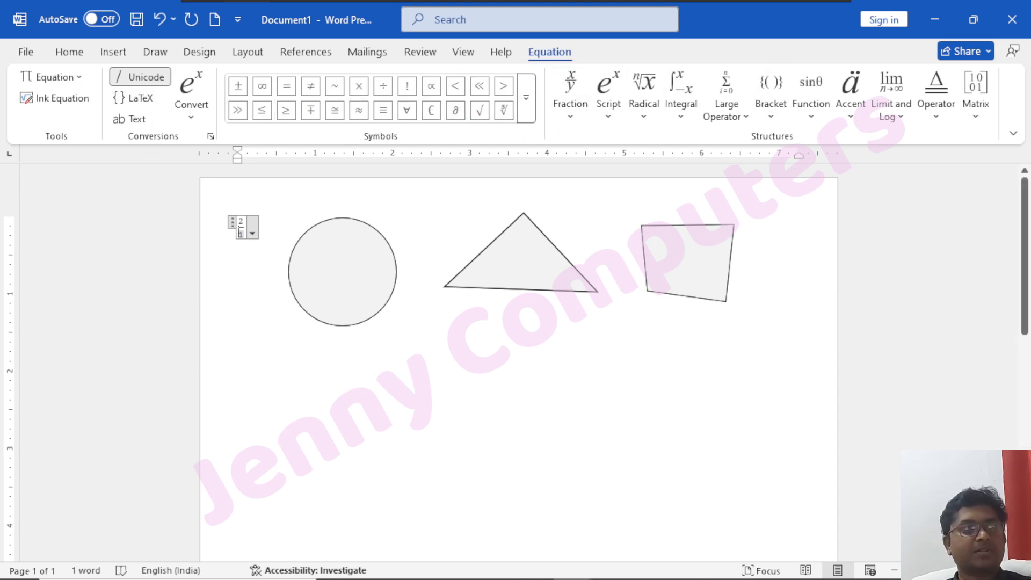
click(245, 228)
Insert a drawing canvas before the fraction, and select and delete everything in the document.
click(157, 51)
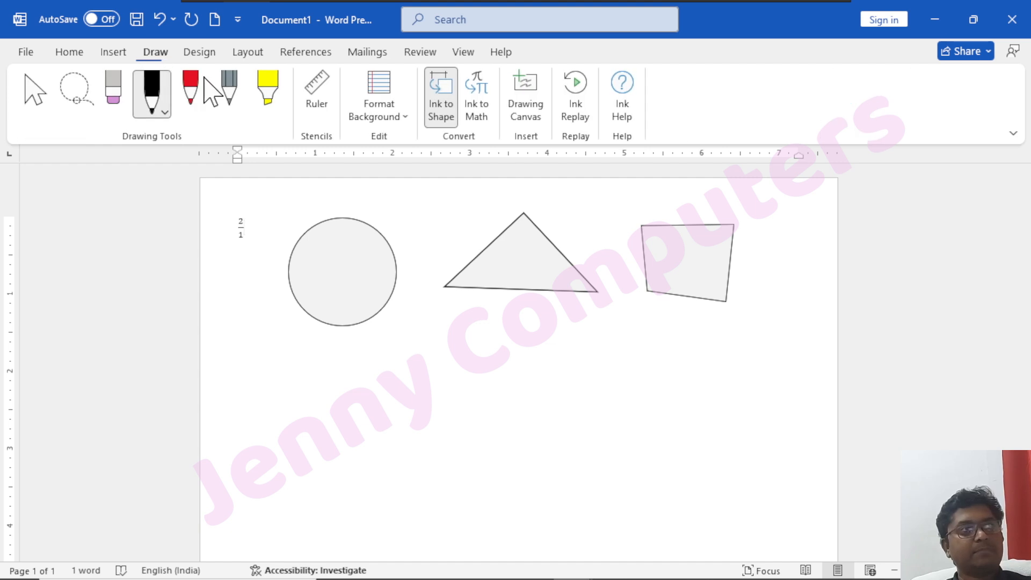
click(528, 123)
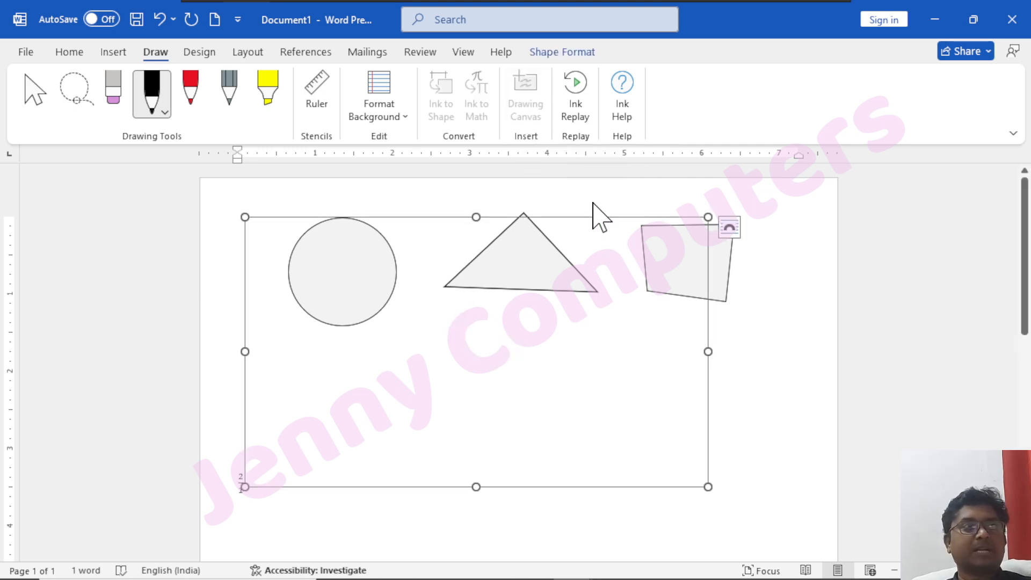
drag(598, 219, 663, 379)
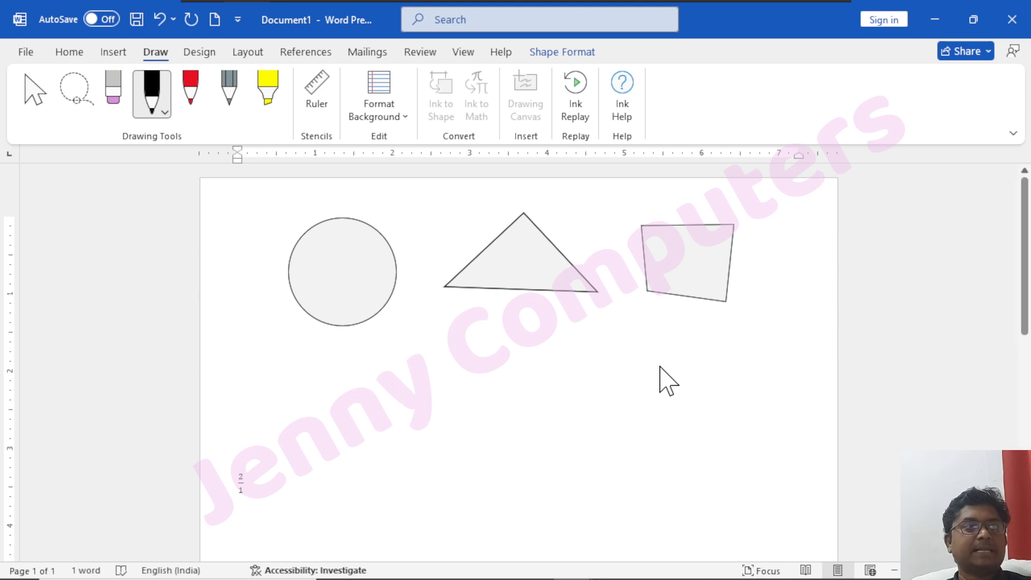
click(663, 380)
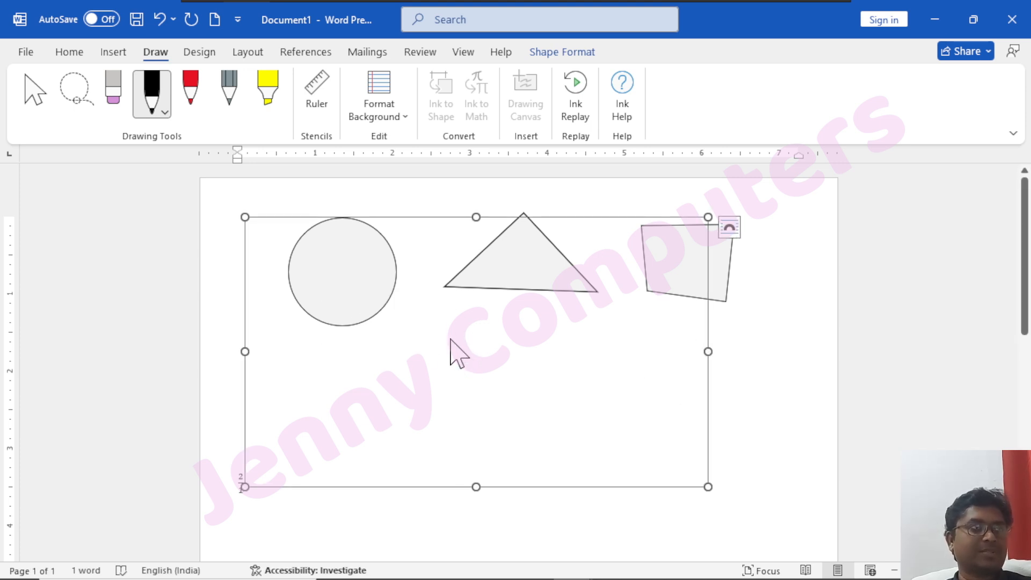
key(ctrl+a)
key(Delete)
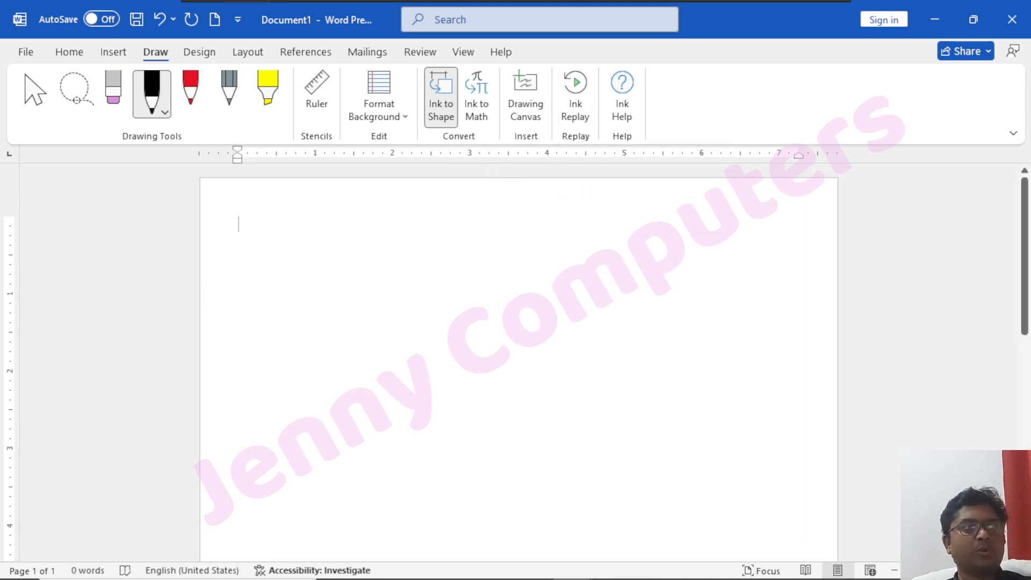
Draw a freehand wavy stroke with the red pen and another below it with the pencil.
click(195, 90)
drag(331, 246, 377, 299)
drag(566, 277, 565, 275)
click(238, 100)
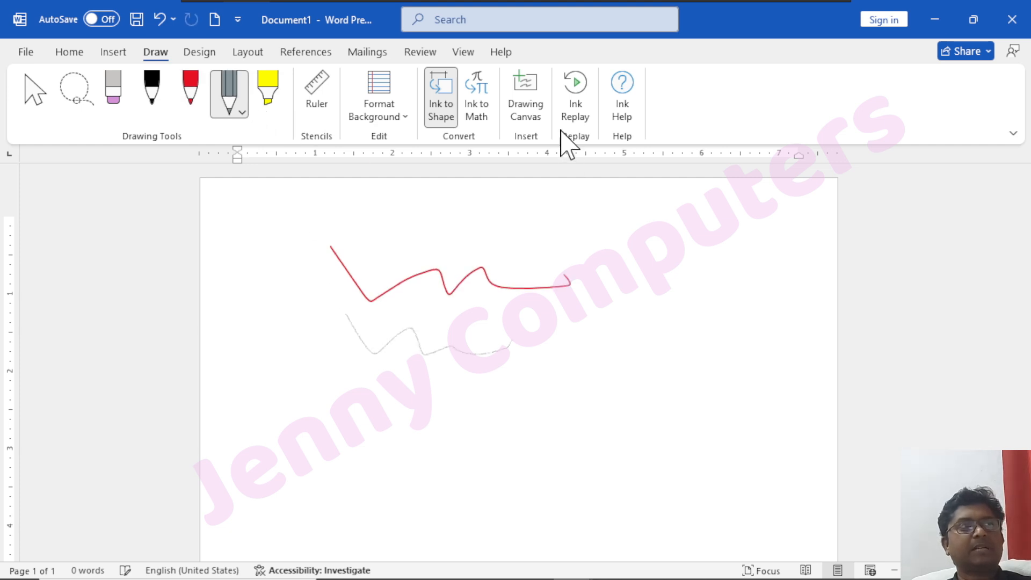
Play back the red and pencil strokes with Ink Replay, close the replay, and undo both strokes.
click(578, 107)
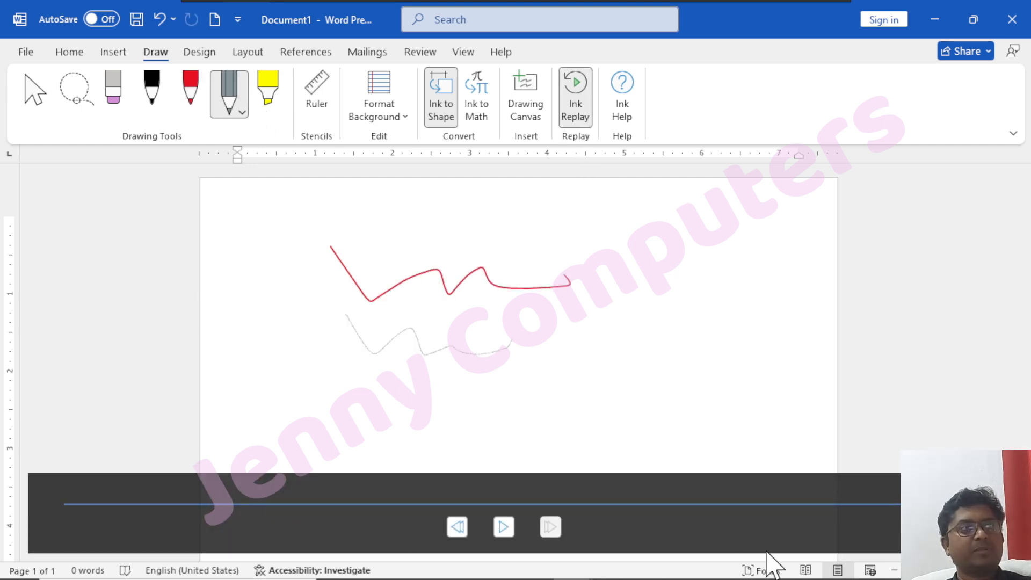
click(510, 531)
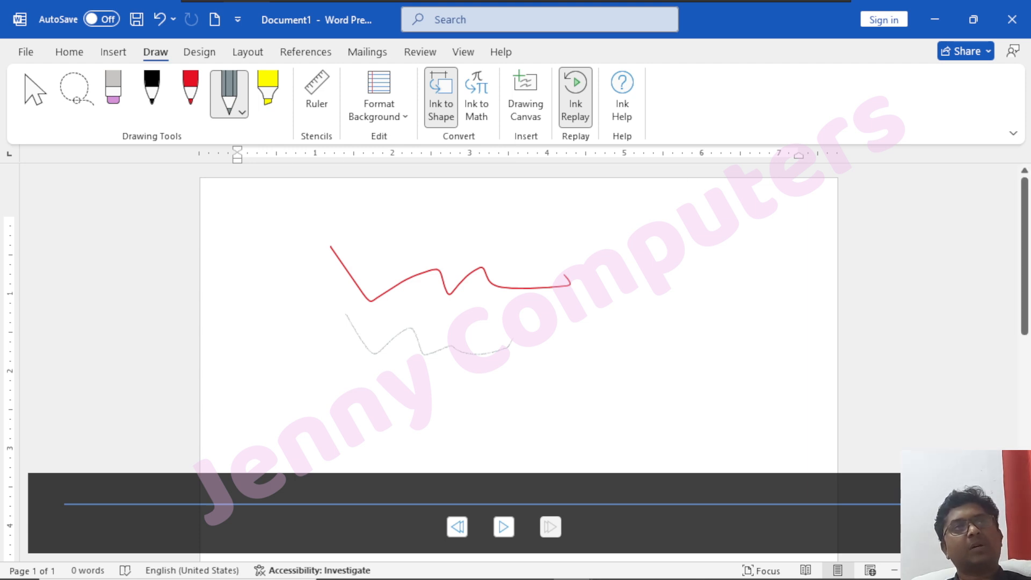
click(966, 488)
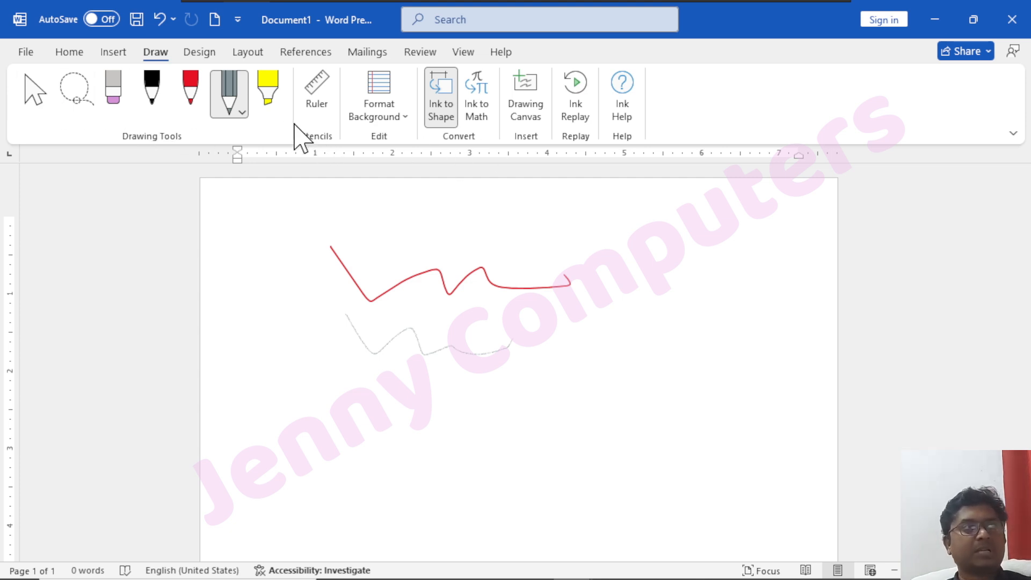
key(ctrl+z)
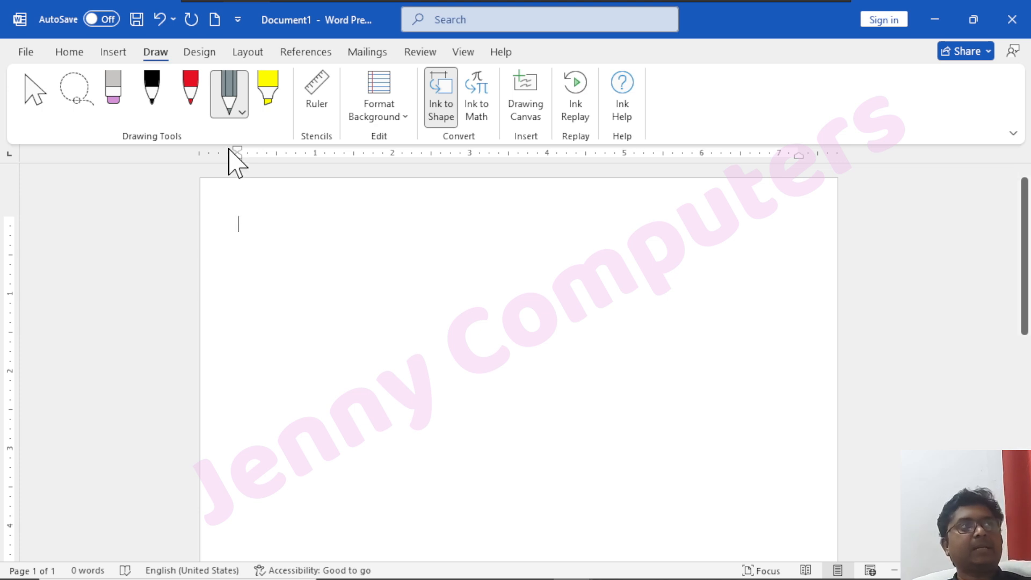
Generate three paragraphs of five-sentence sample text with the =rand function and justify all of it.
click(200, 52)
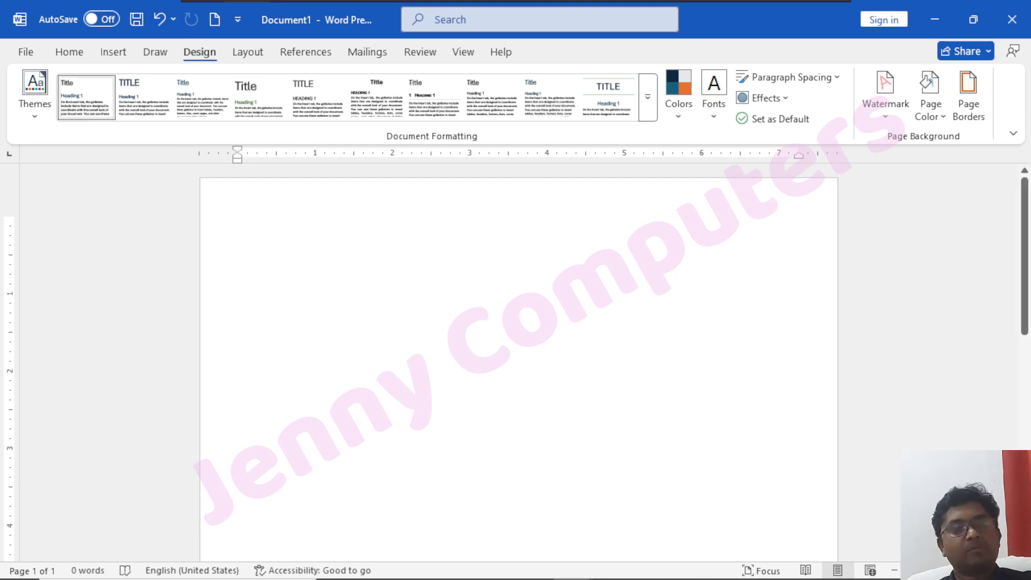
text(=rand(3,5)
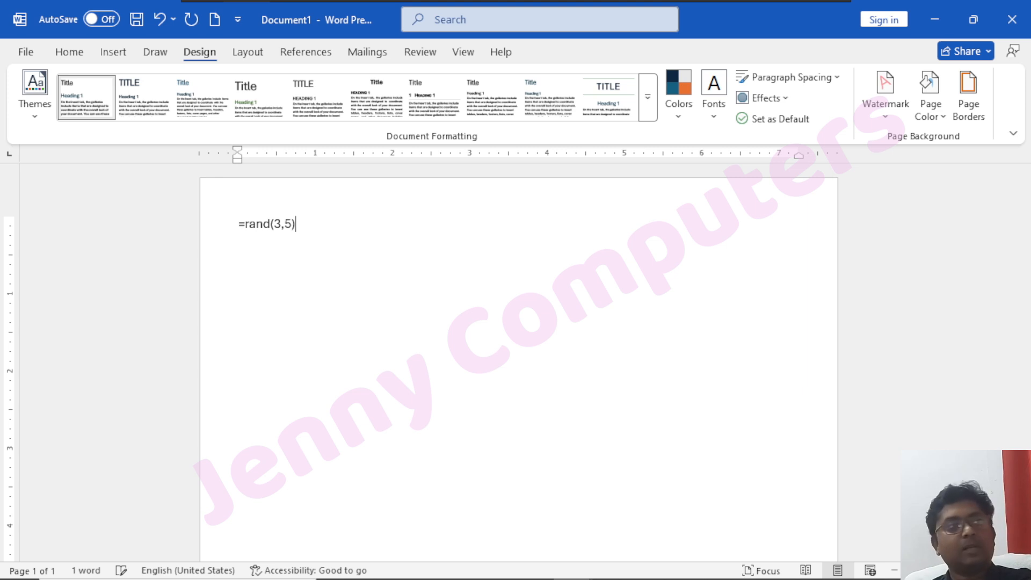
key(Return)
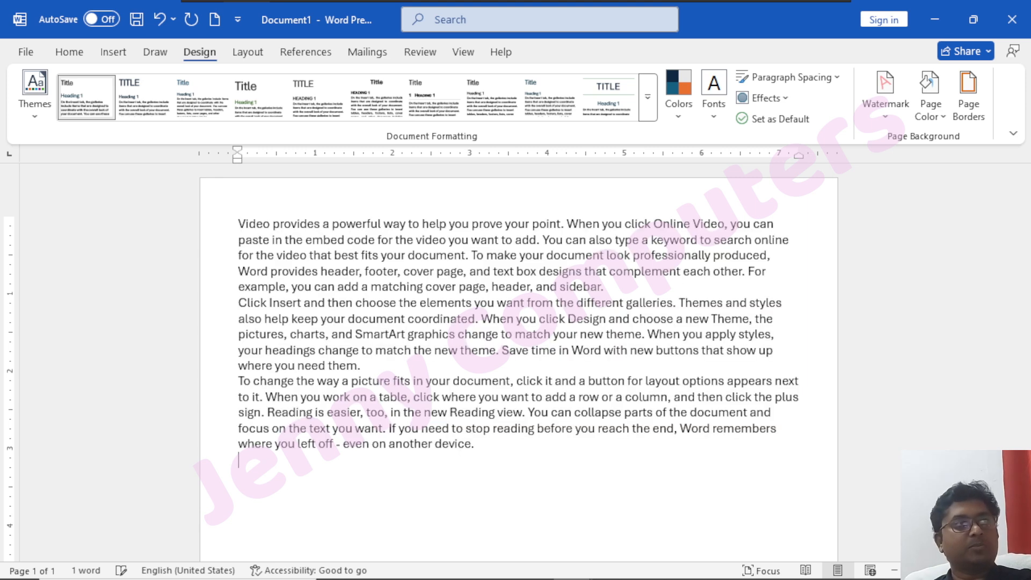
key(ctrl+a)
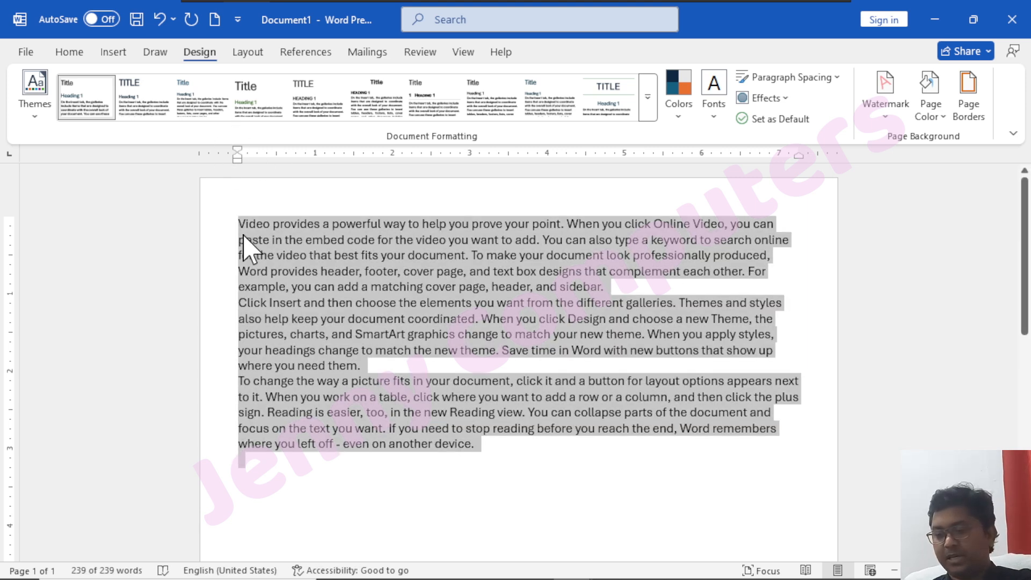
key(ctrl+j)
Insert an empty line above the first paragraph and begin a heading on it.
key(ctrl+Home)
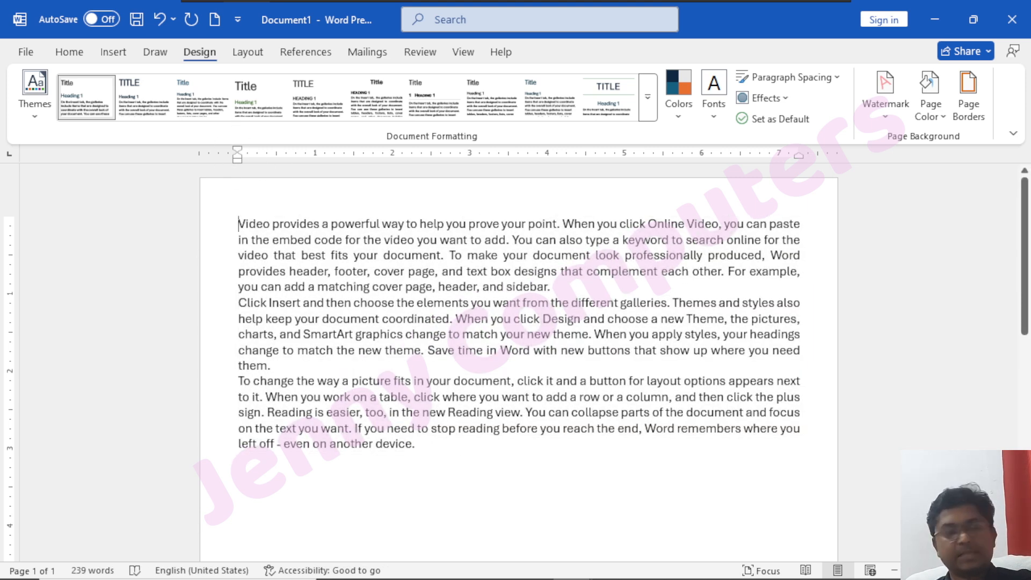
key(Return)
key(Up)
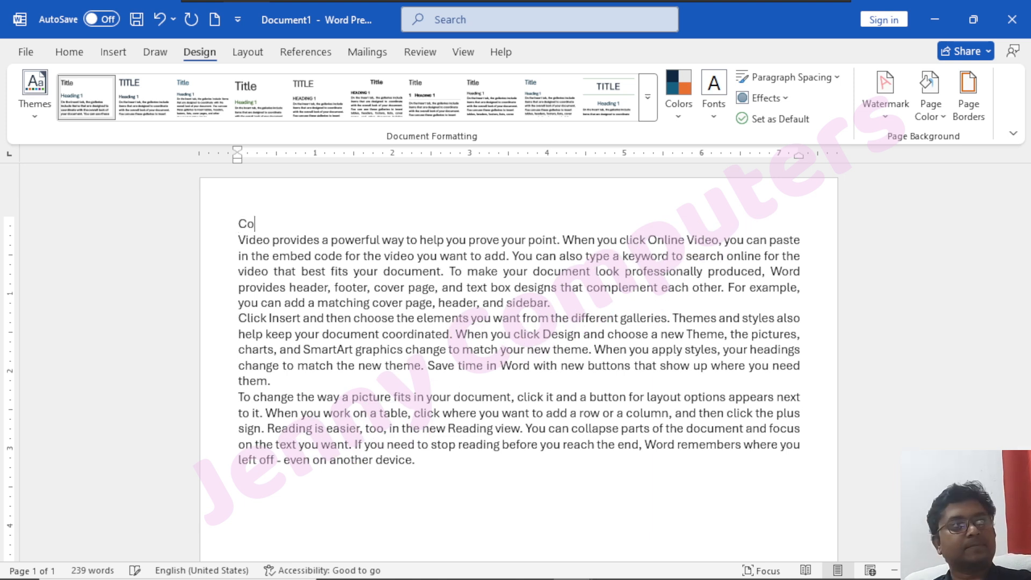
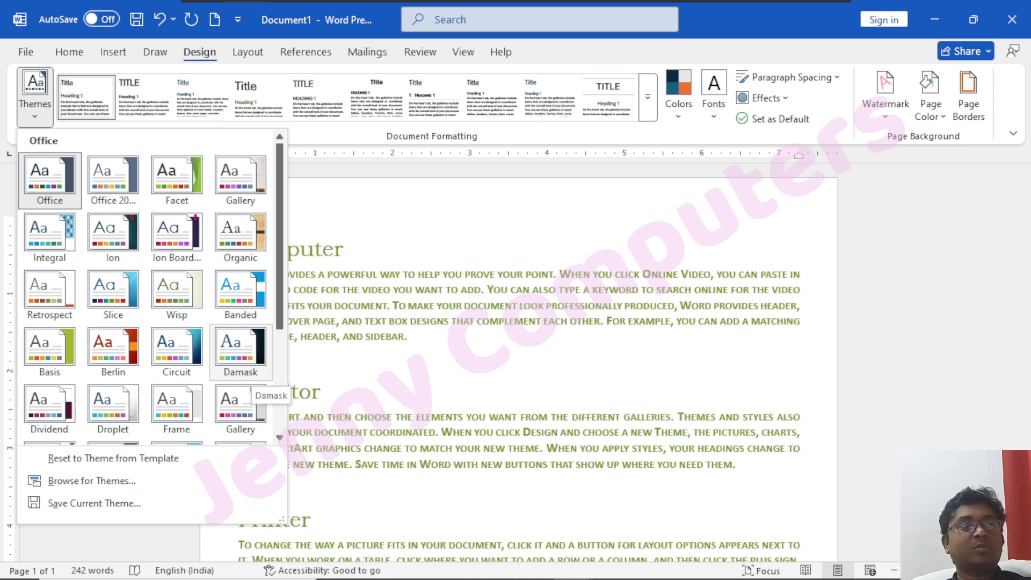
Apply the Berlin theme to the document and format it with the Shaded style set.
scroll(242, 403, down, 3)
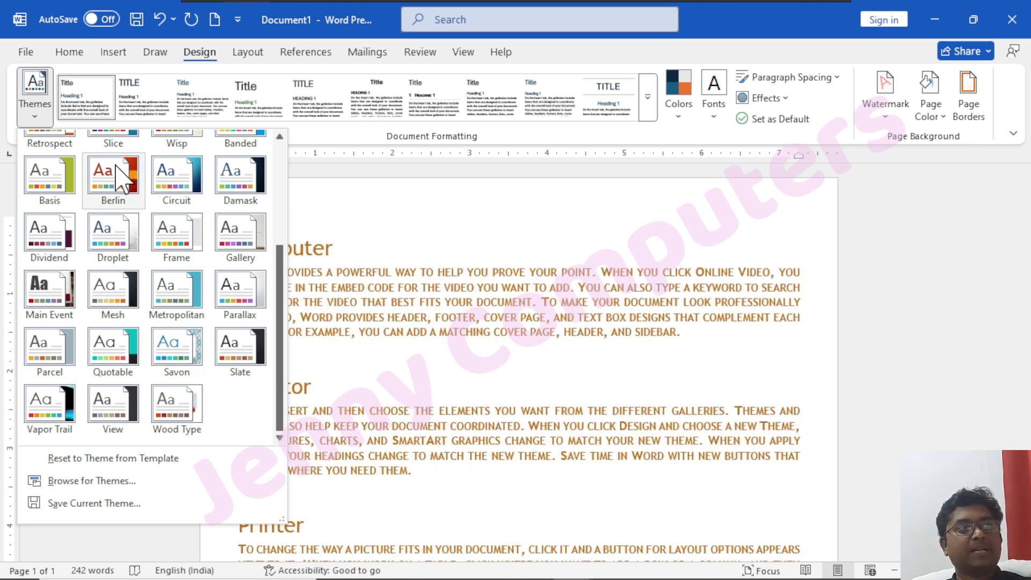
click(130, 161)
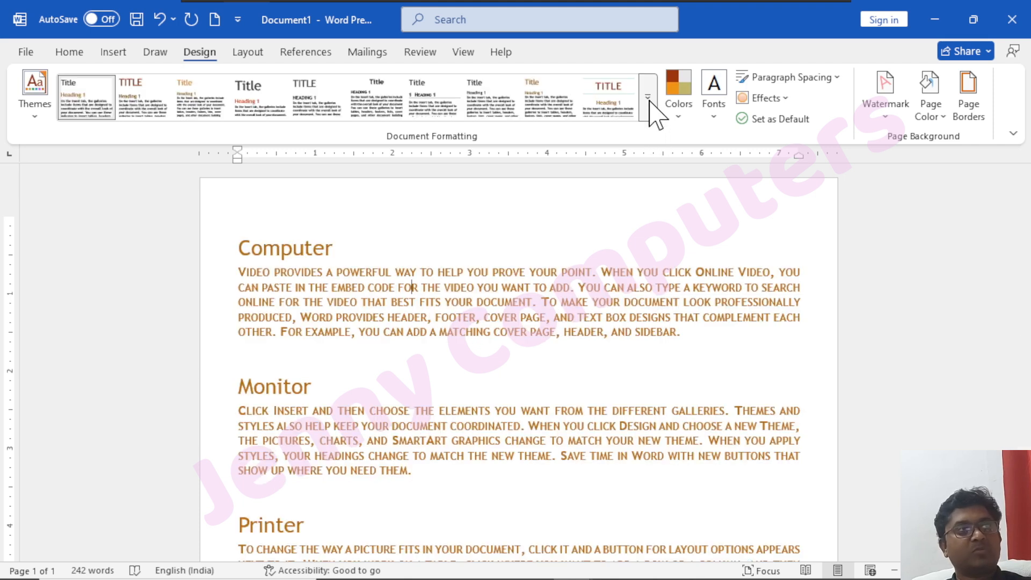
click(648, 115)
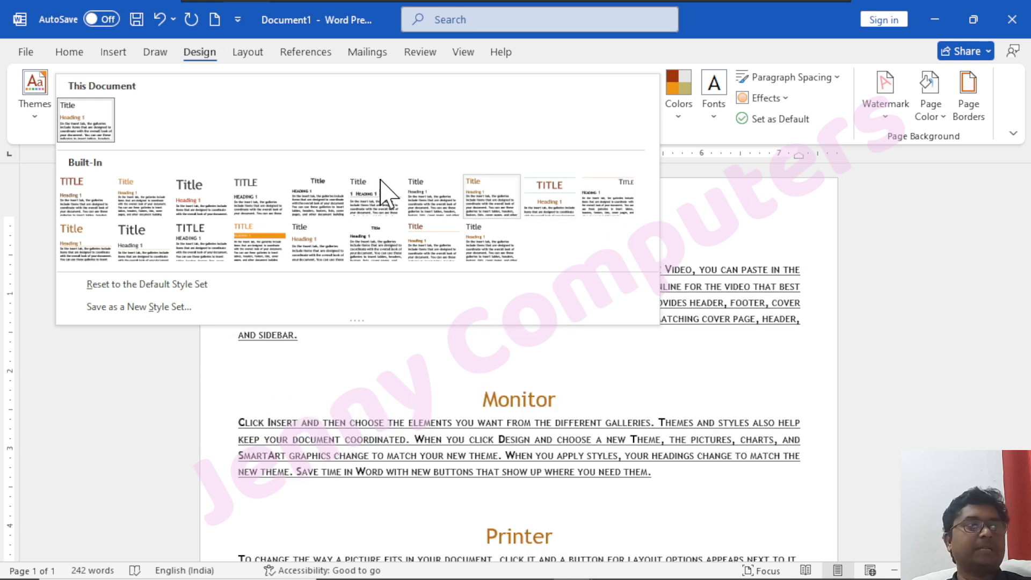
click(248, 238)
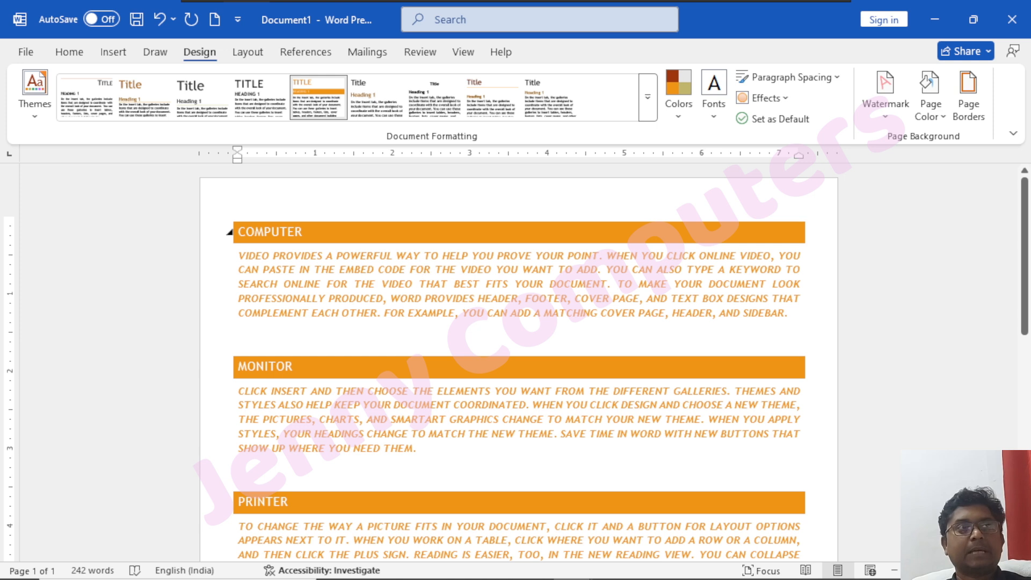
Try the Blue II theme colors on the document and replace them with the Yellow Orange color scheme.
click(678, 117)
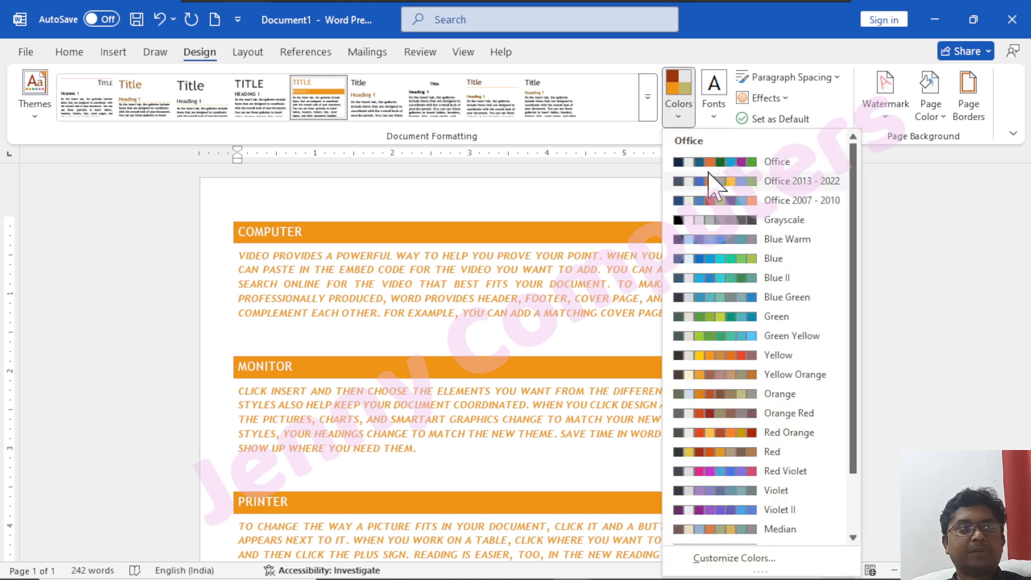
click(730, 278)
click(682, 123)
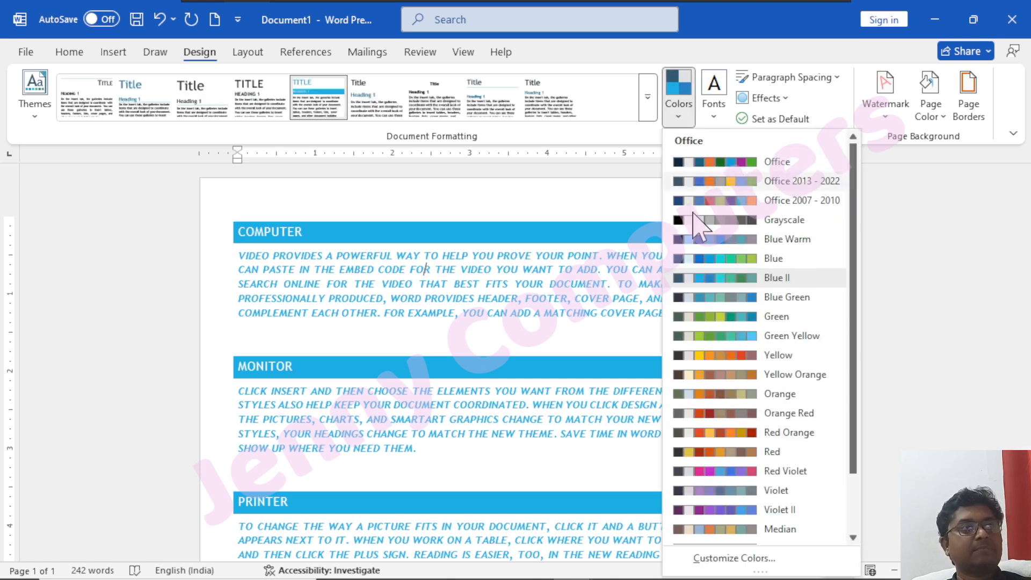
click(698, 382)
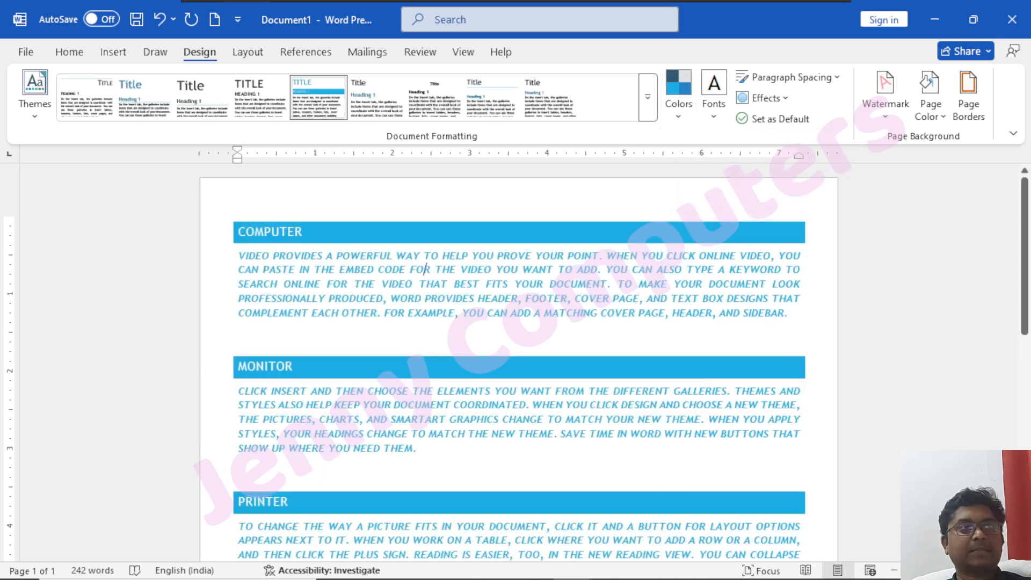
Browse the theme font sets, preview paragraph spacing options such as Relaxed, and view the available theme effects.
click(714, 115)
scroll(774, 279, down, 10)
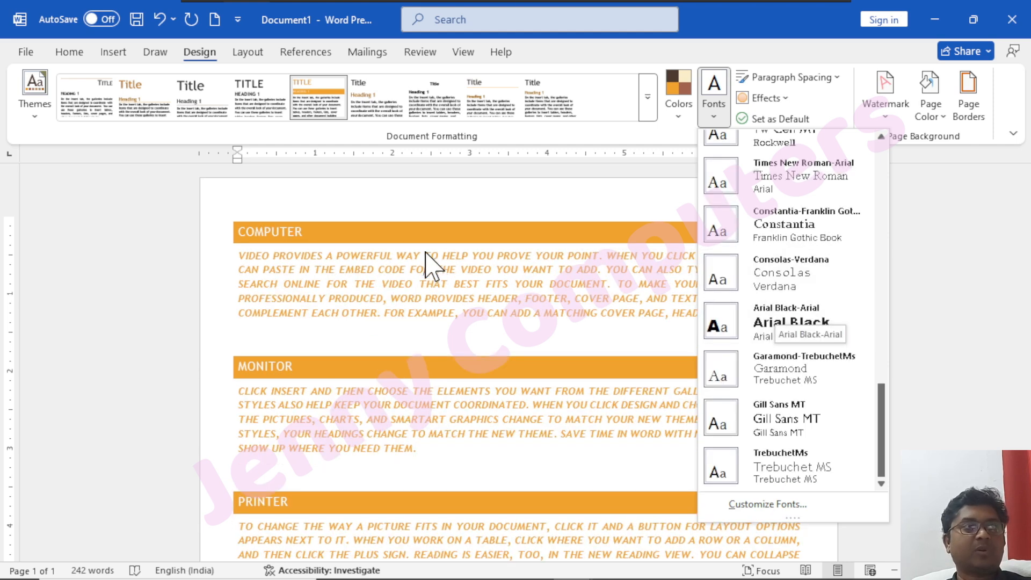
scroll(814, 368, up, 10)
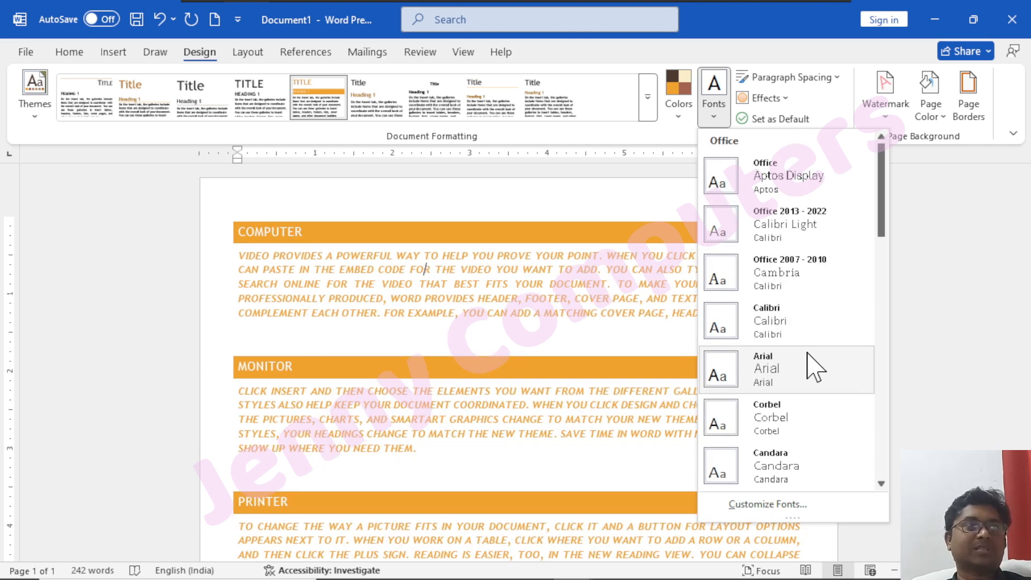
click(763, 41)
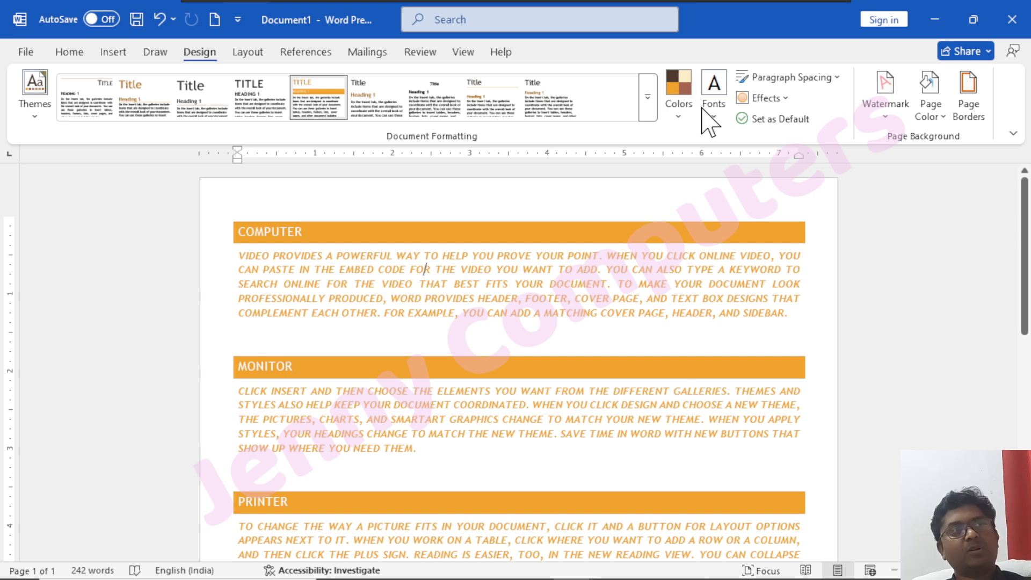
click(841, 81)
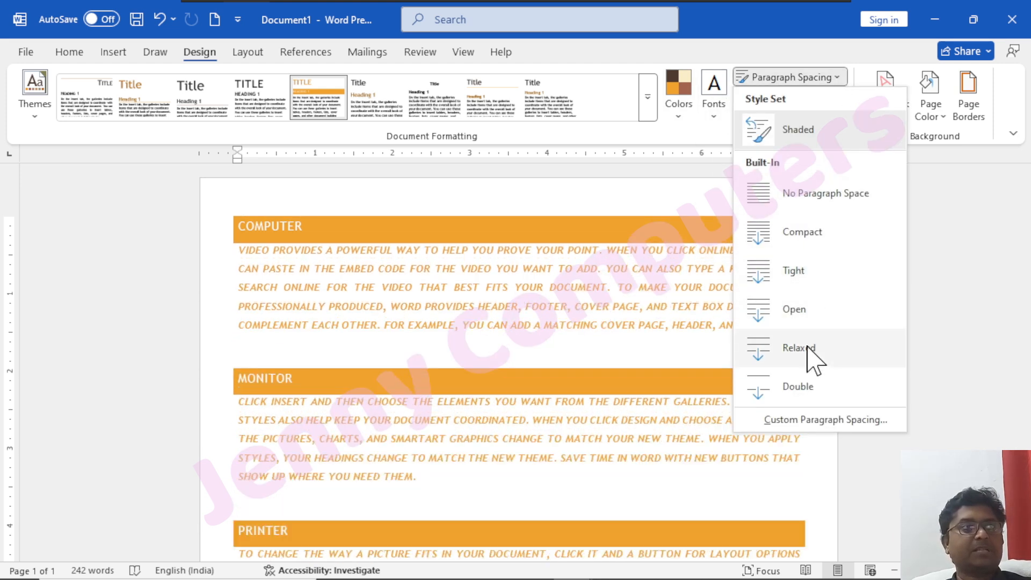
click(770, 37)
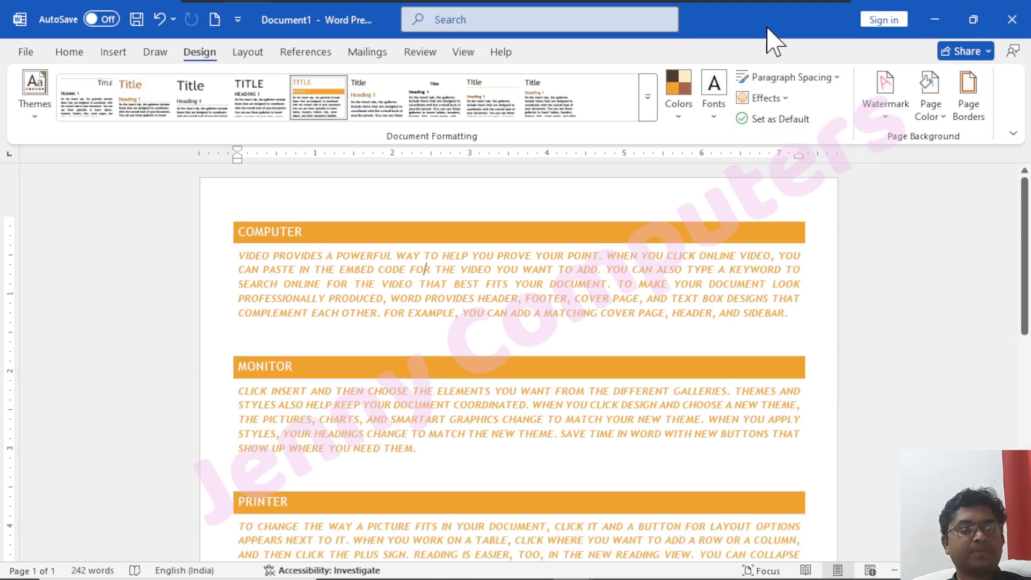
click(774, 99)
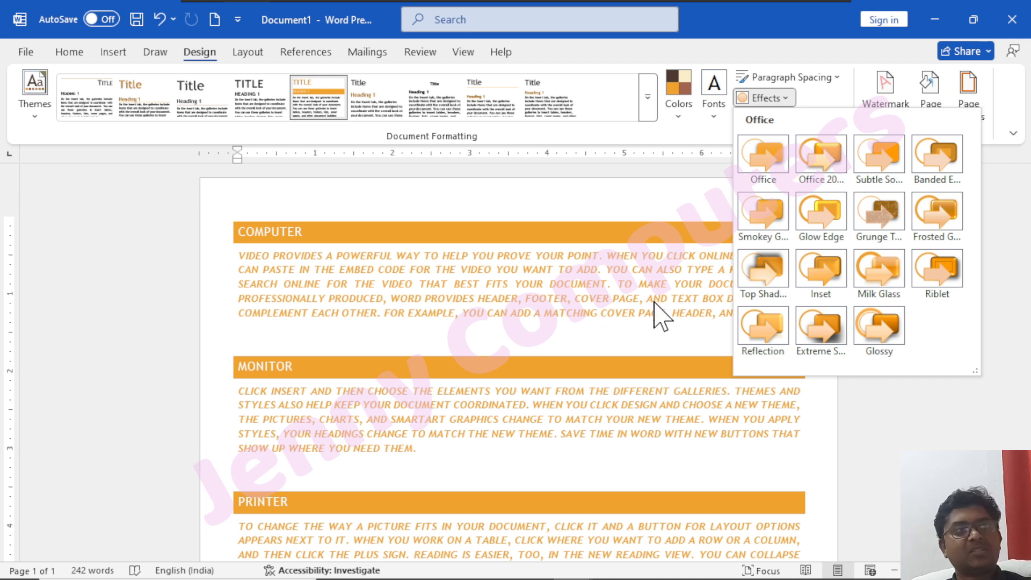
click(112, 51)
Draw an oval about 2.6" high and 2.5" wide over the Computer and Monitor sections.
click(112, 51)
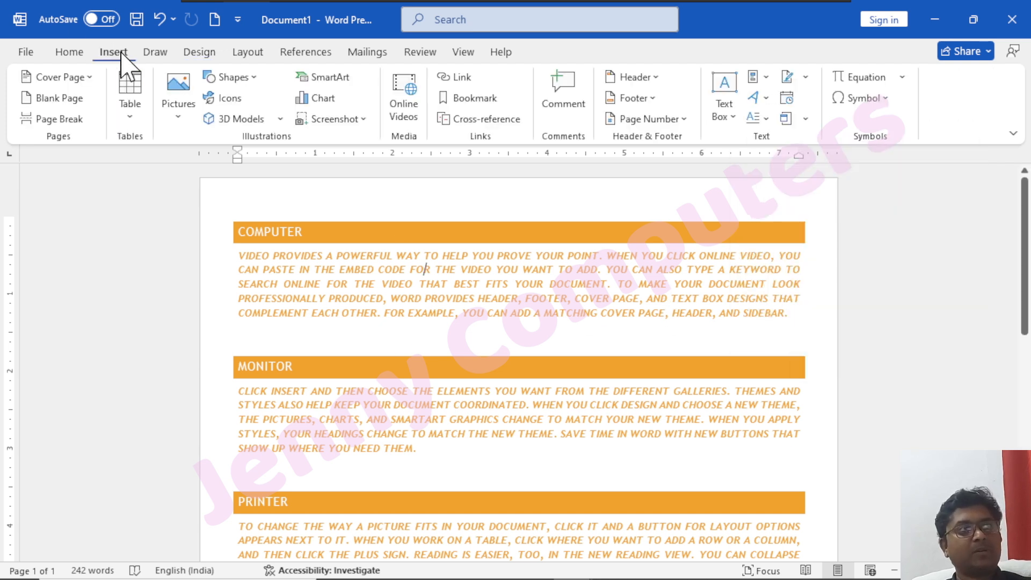
click(248, 78)
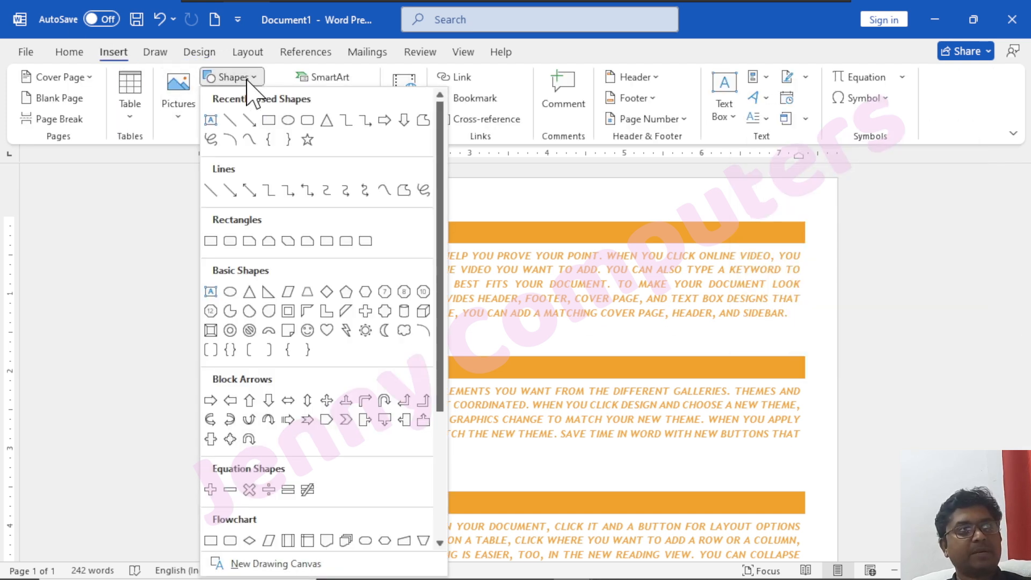
click(289, 120)
mouse_move(467, 231)
mouse_down()
mouse_move(637, 426)
mouse_move(657, 435)
mouse_up()
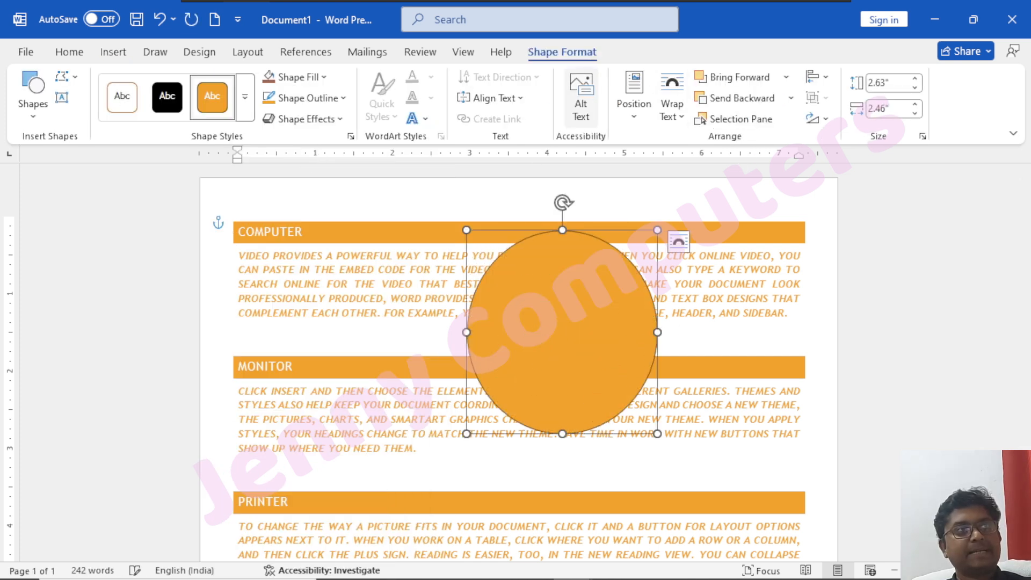
Look through the available theme effects with the oval selected and close the gallery.
click(200, 54)
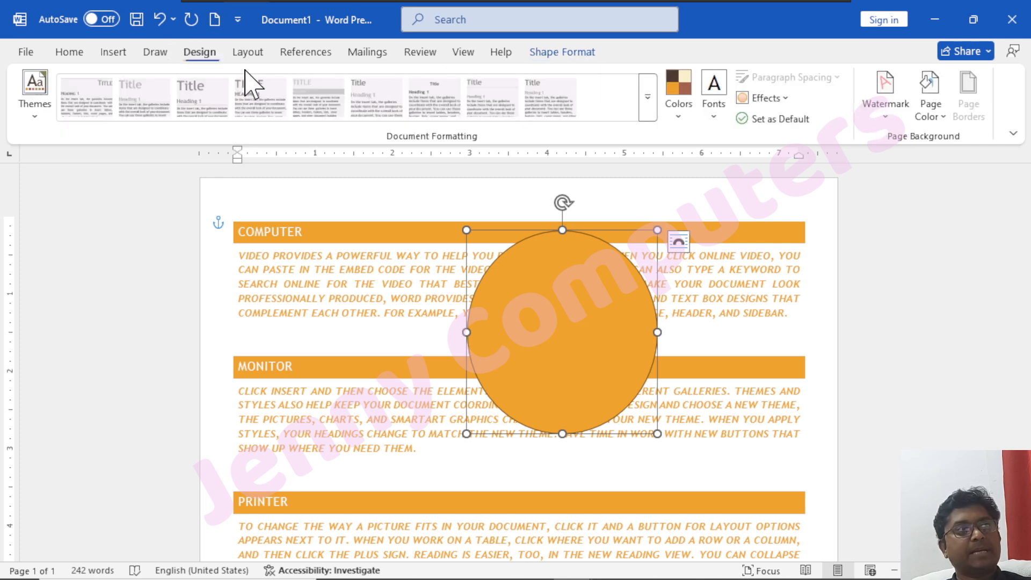
click(786, 100)
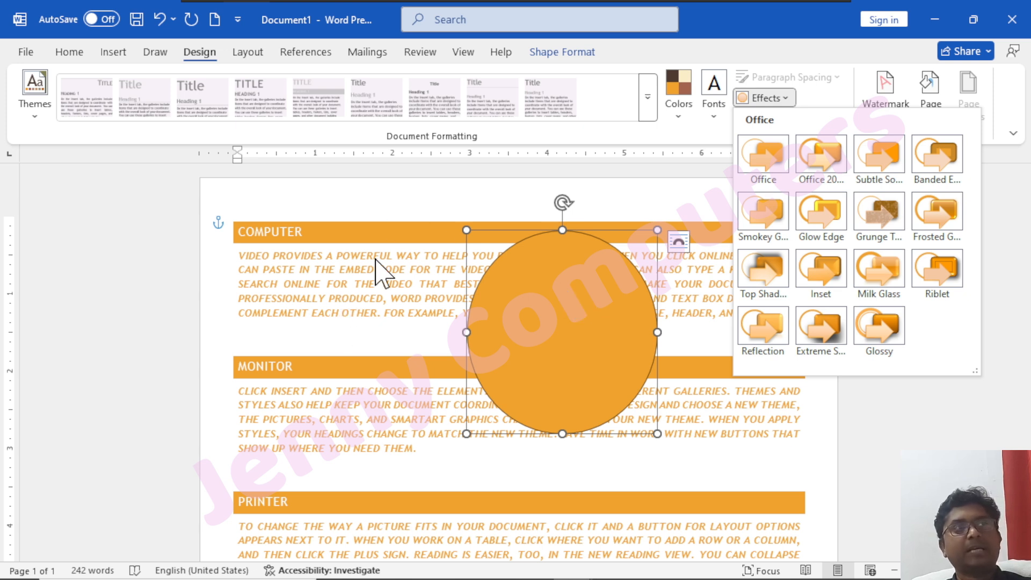
click(678, 147)
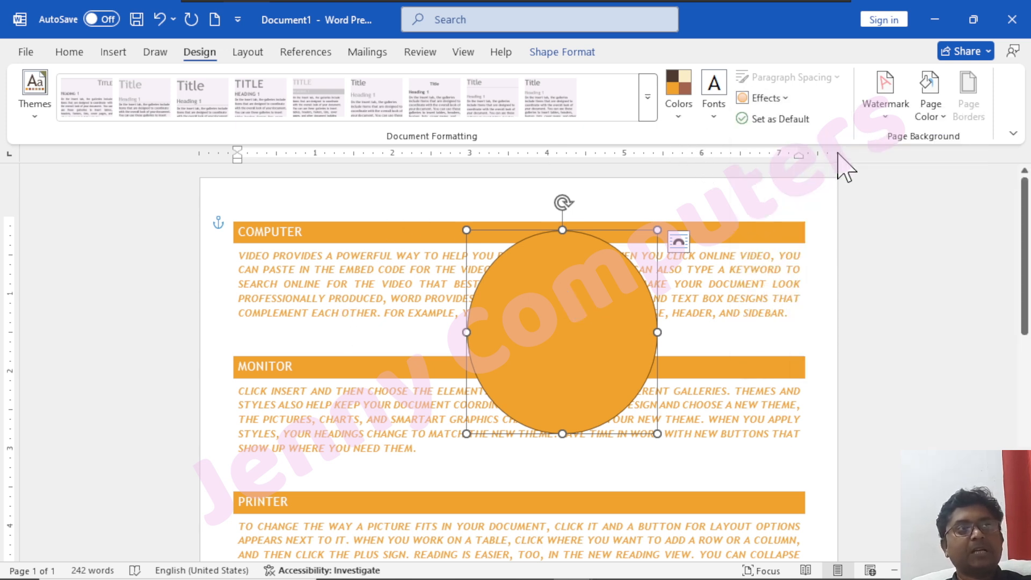
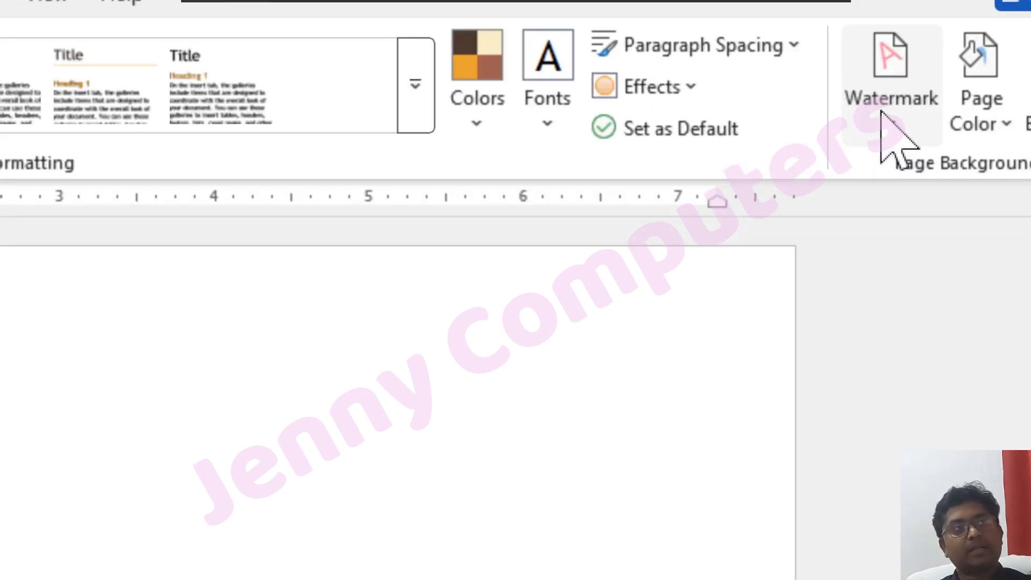
Look through the built-in watermarks and add the diagonal CONFIDENTIAL 1 watermark to the blank page.
click(892, 123)
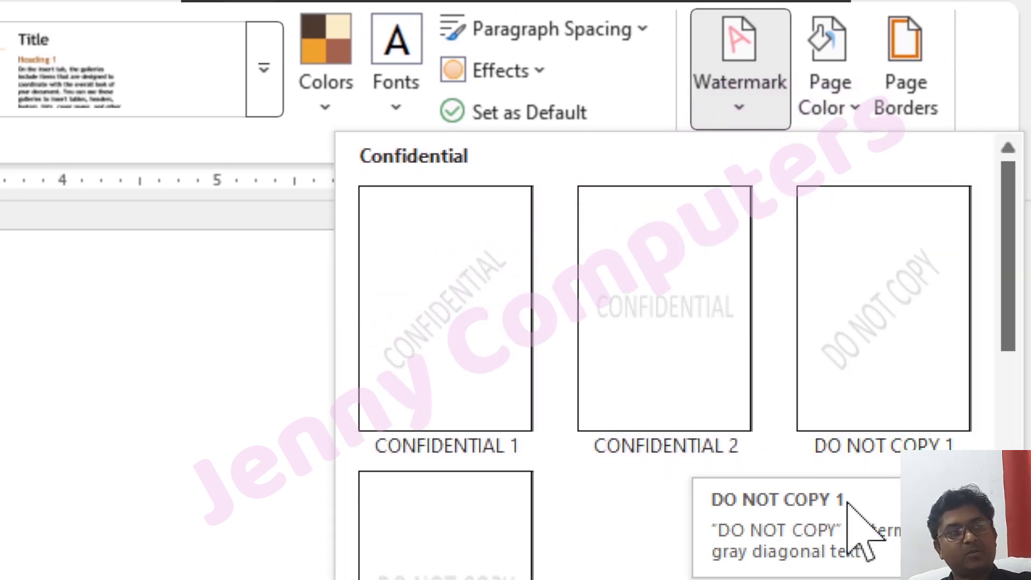
scroll(737, 427, down, 5)
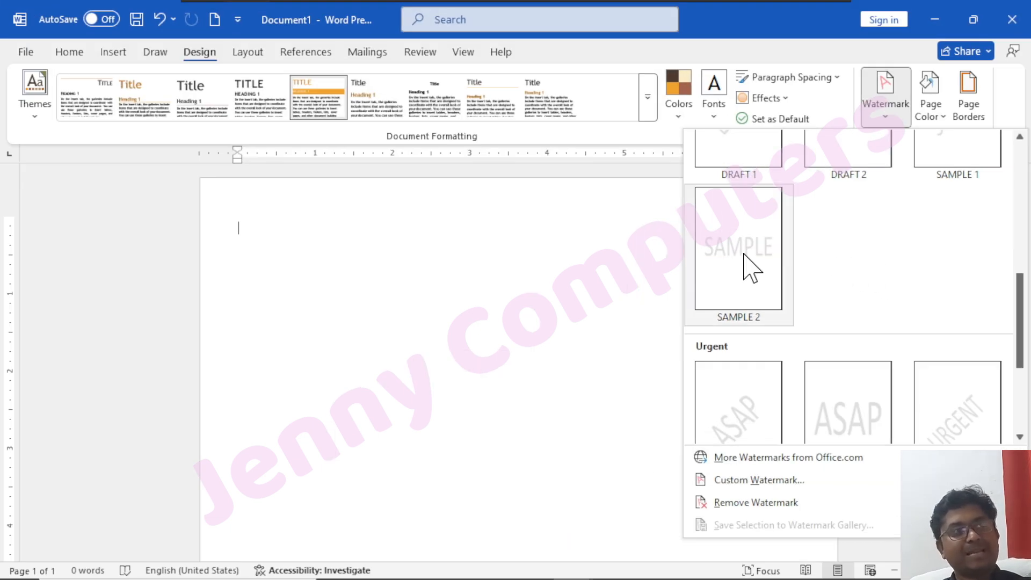
scroll(751, 269, up, 5)
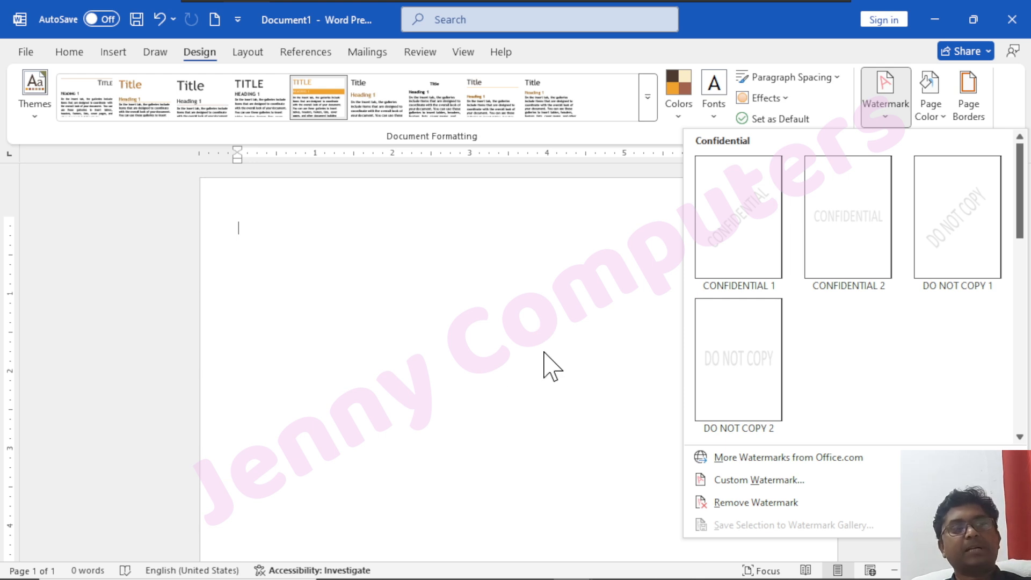
click(730, 240)
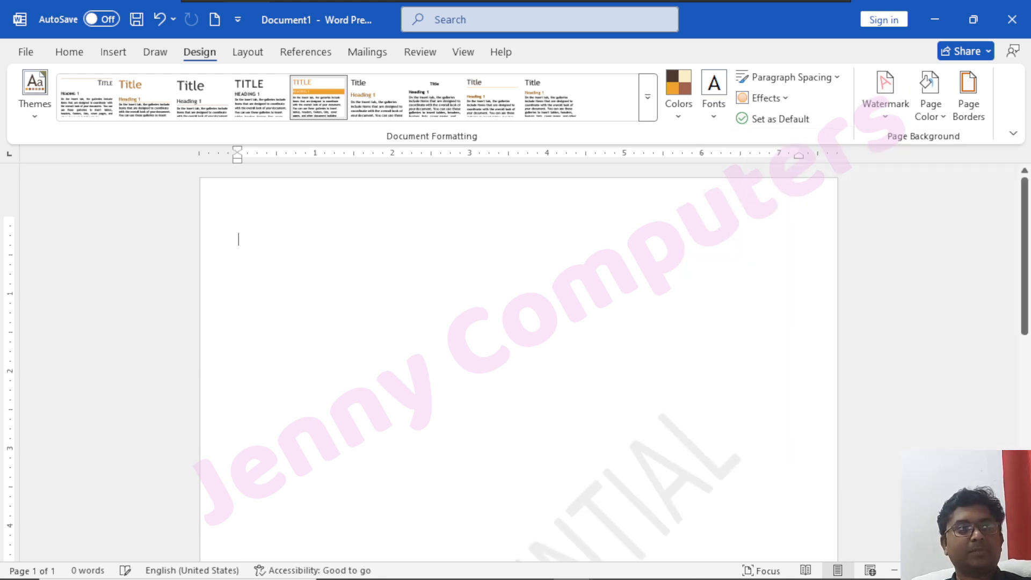
scroll(519, 363, down, 8)
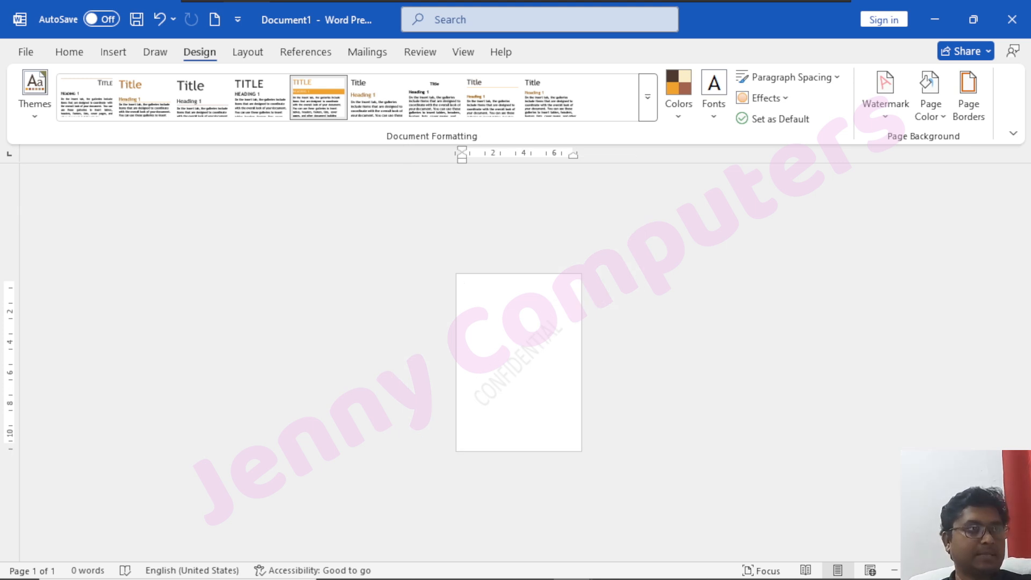
scroll(519, 362, up, 5)
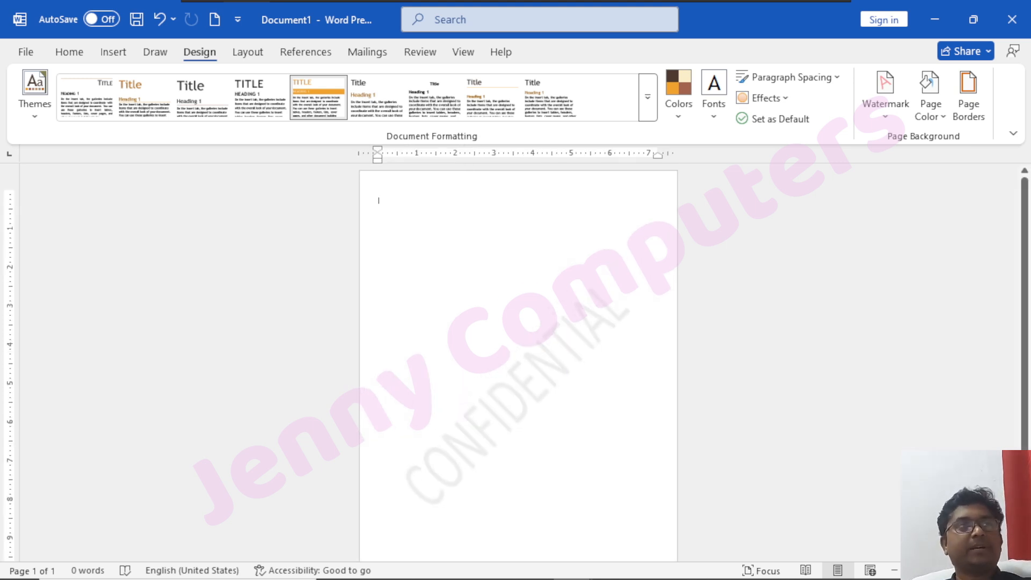
Set up a custom picture watermark and choose to work offline to select the picture from the computer.
click(887, 105)
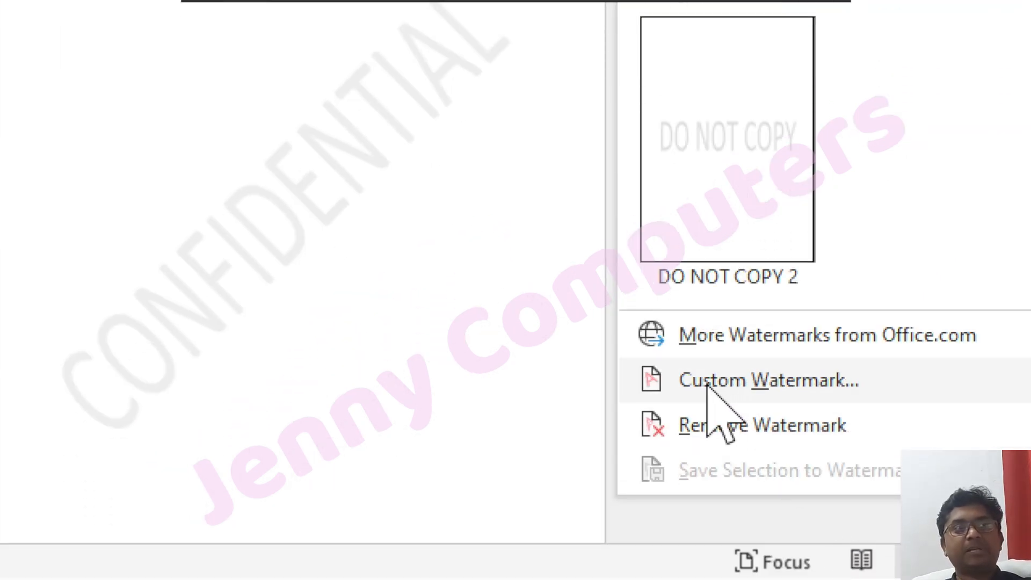
click(783, 383)
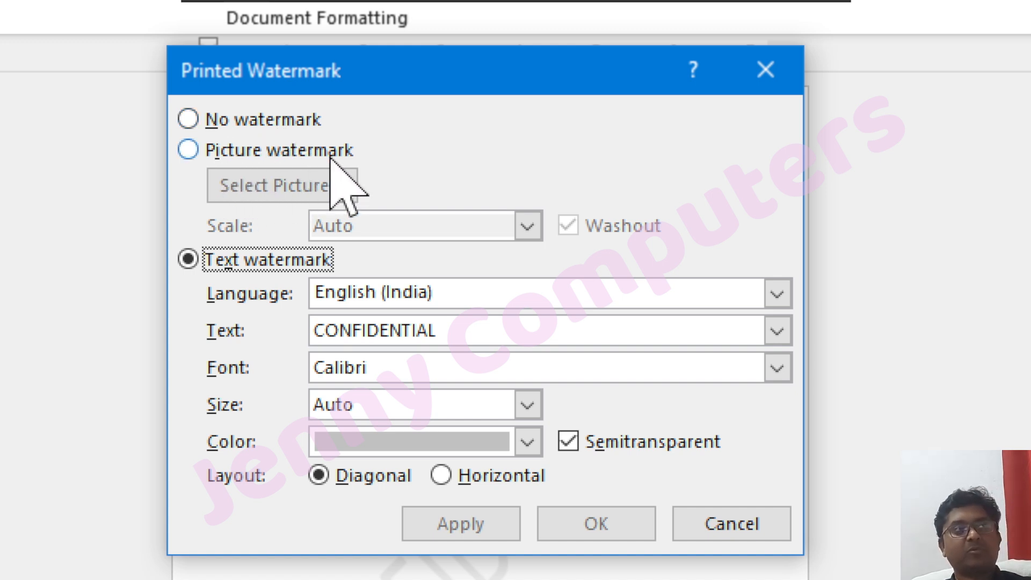
click(215, 150)
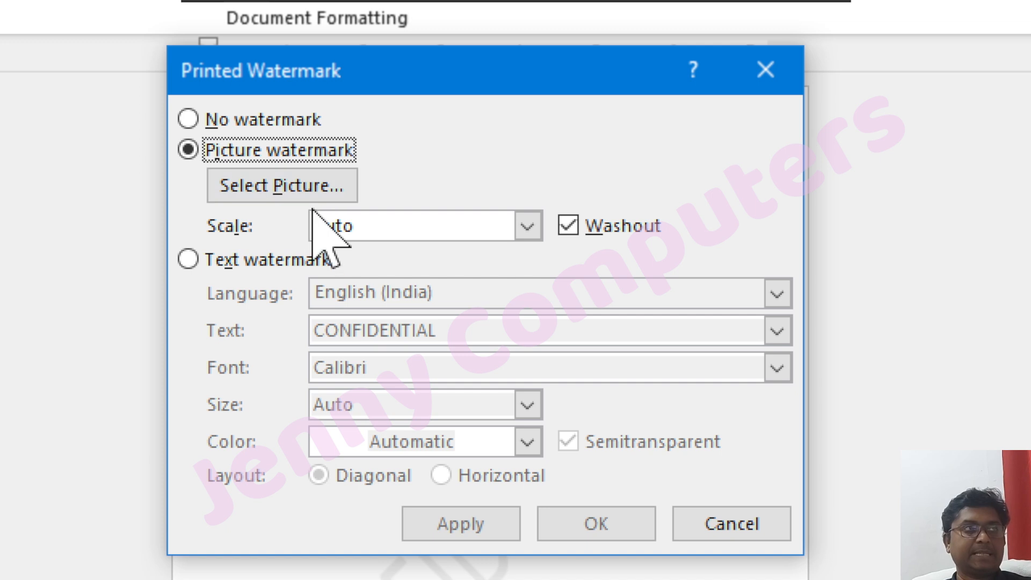
click(296, 188)
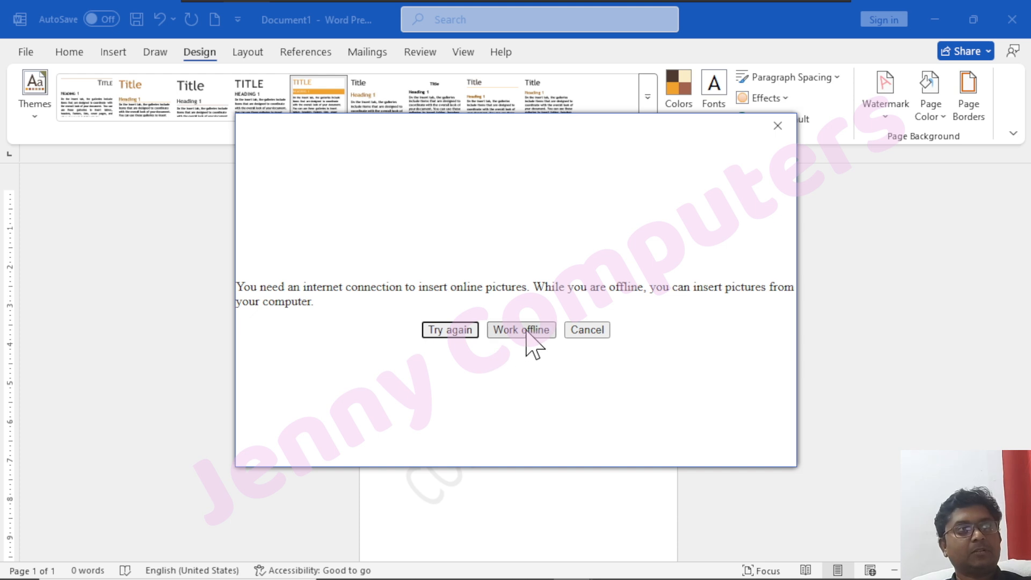
click(527, 331)
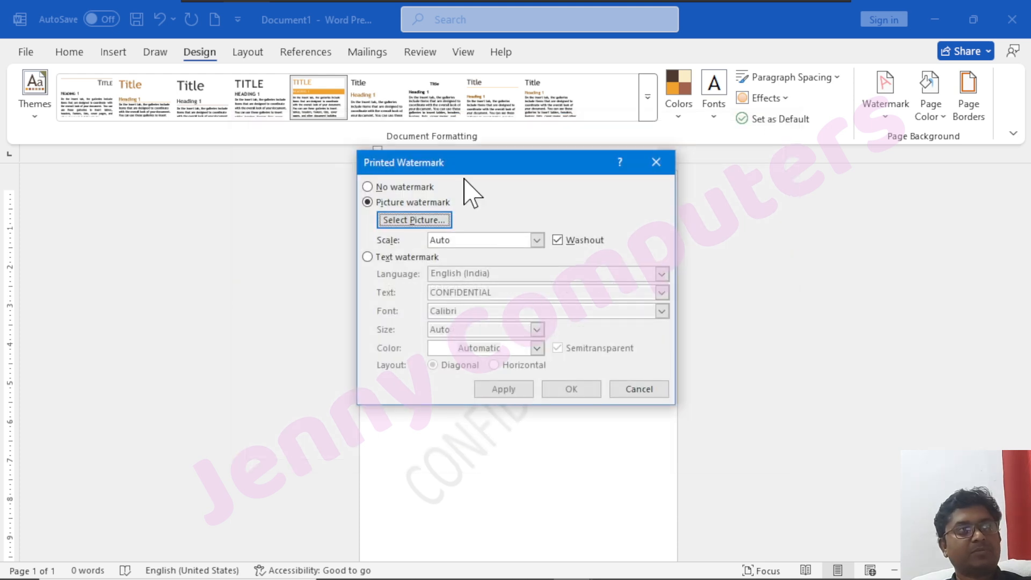
click(385, 220)
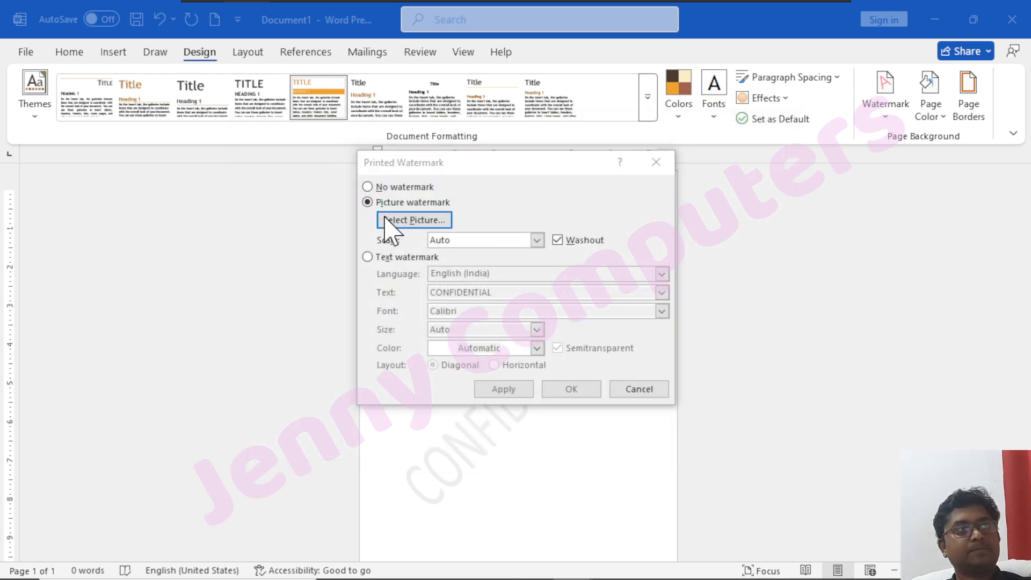
Apply 54.jpg from the wallpapers folder on Local Disk (C:) as the picture watermark.
scroll(448, 409, down, 1)
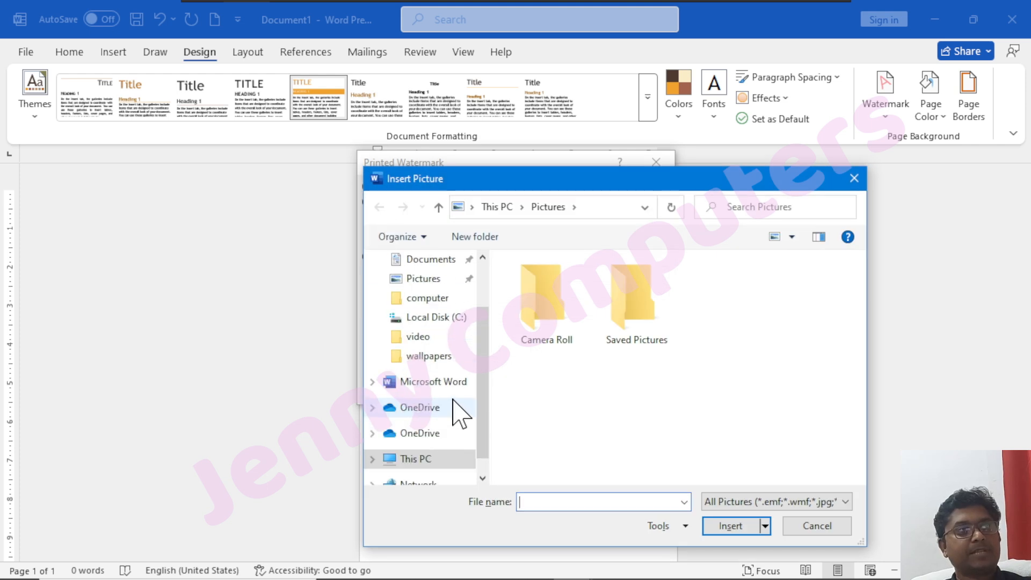
click(425, 318)
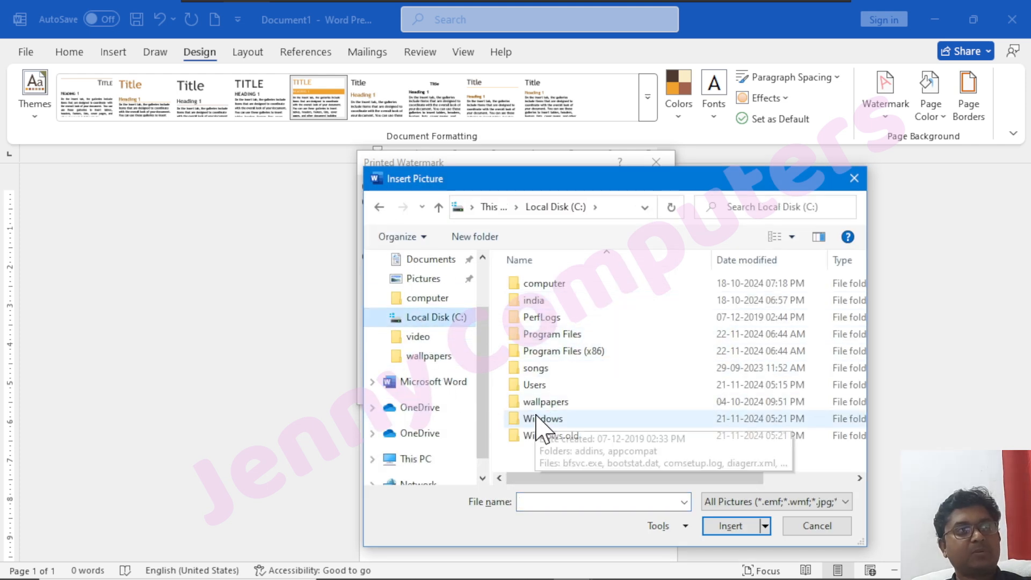
double_click(532, 403)
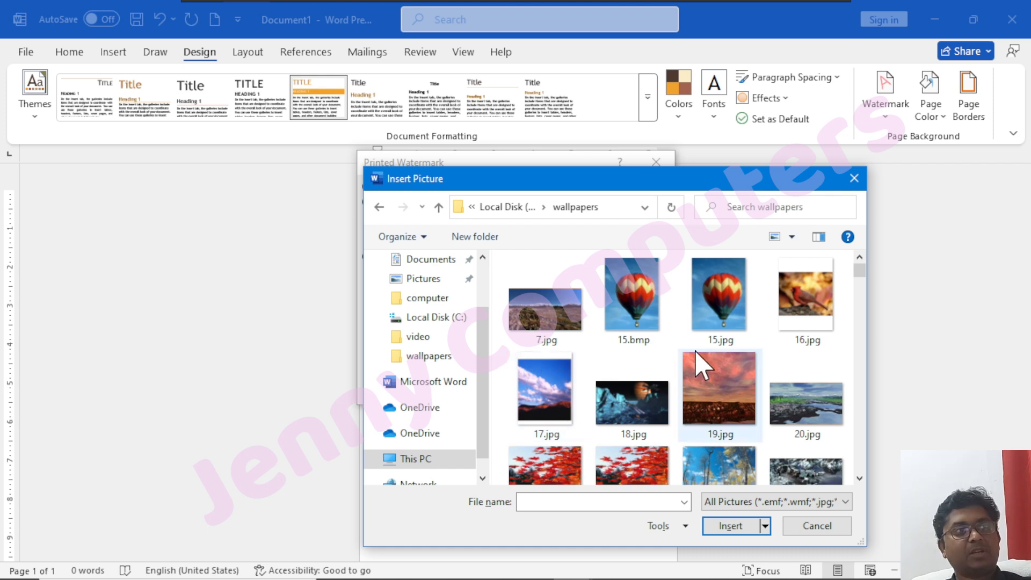
scroll(697, 355, down, 3)
scroll(696, 376, down, 4)
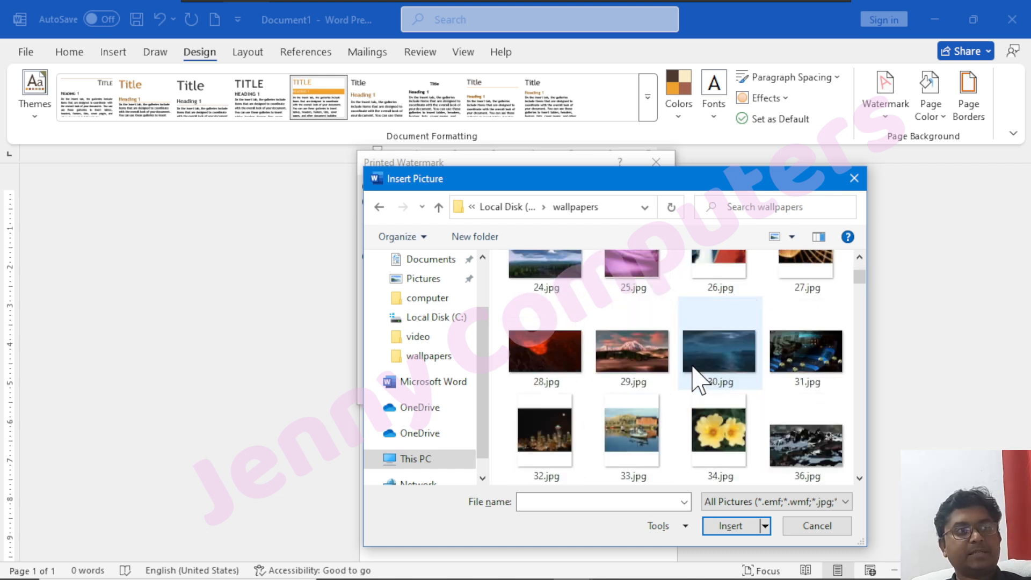
scroll(682, 381, down, 3)
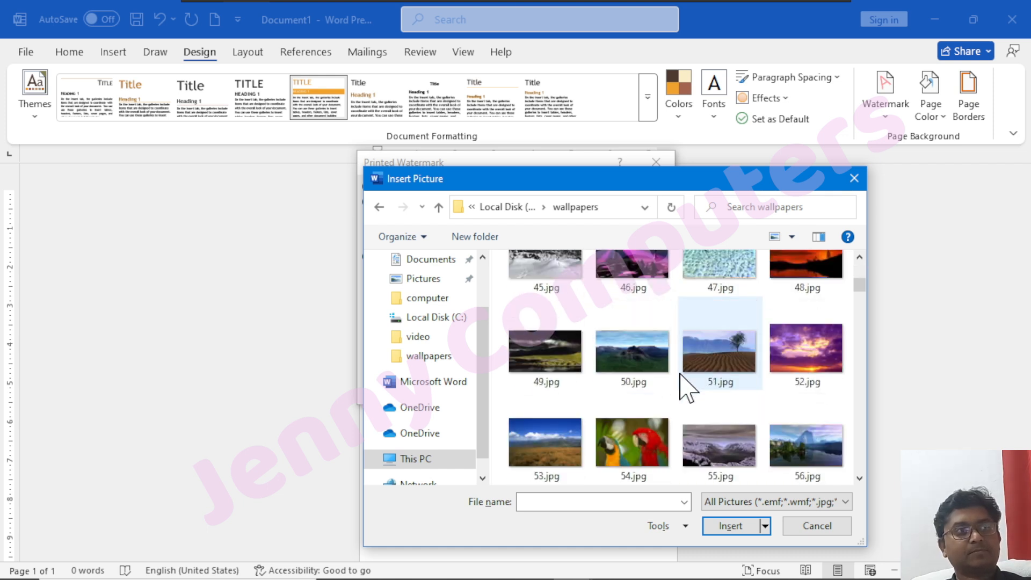
click(627, 454)
click(731, 526)
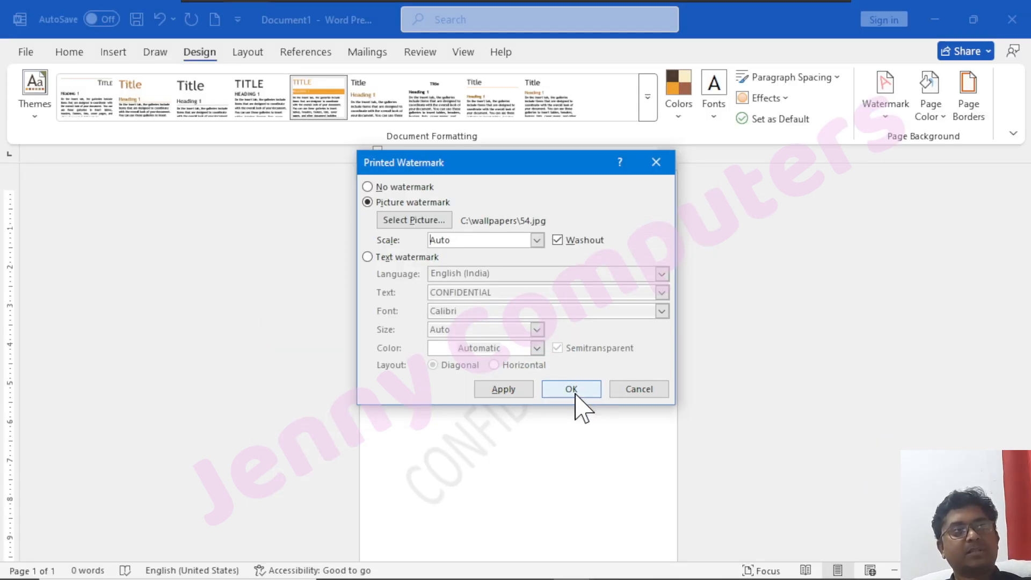
click(574, 390)
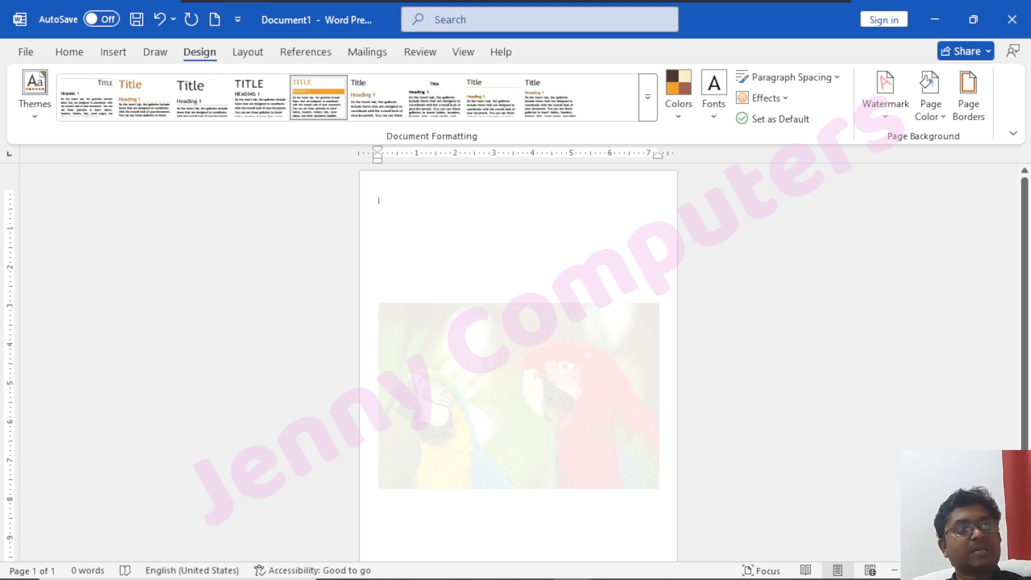
Check the scale options of the parrot picture watermark and turn off its Washout effect.
click(885, 125)
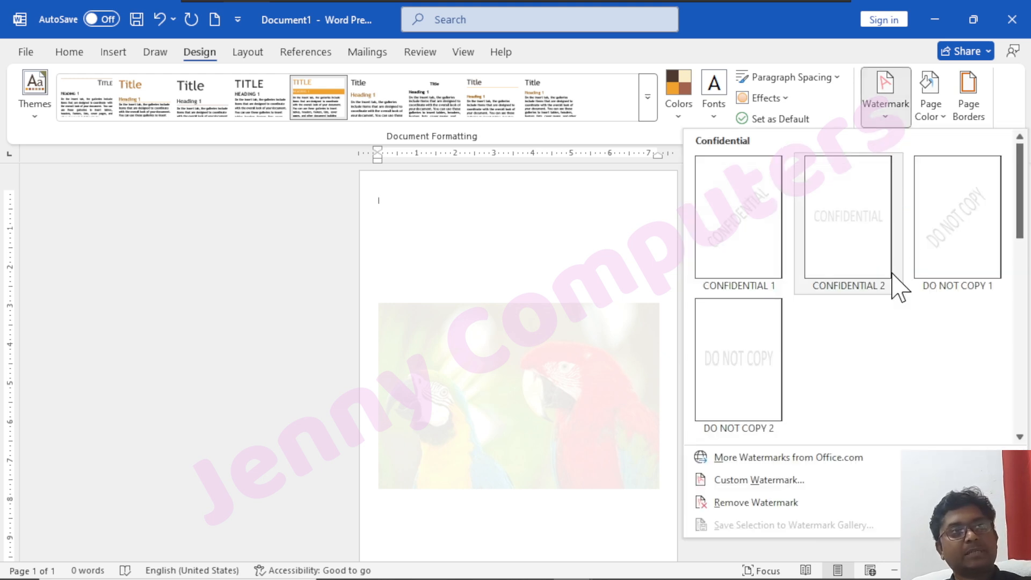
click(786, 481)
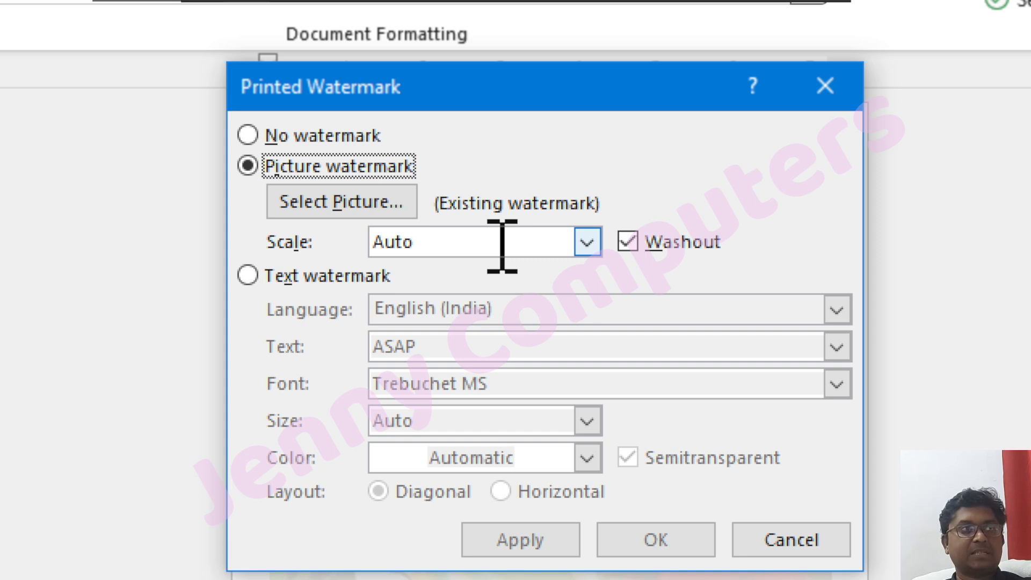
click(587, 242)
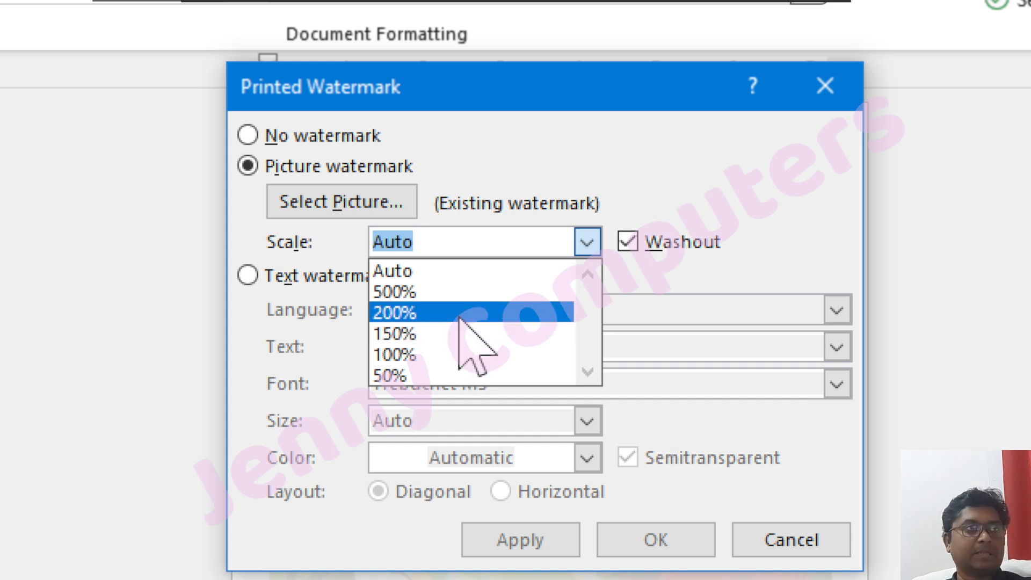
click(631, 251)
click(631, 251)
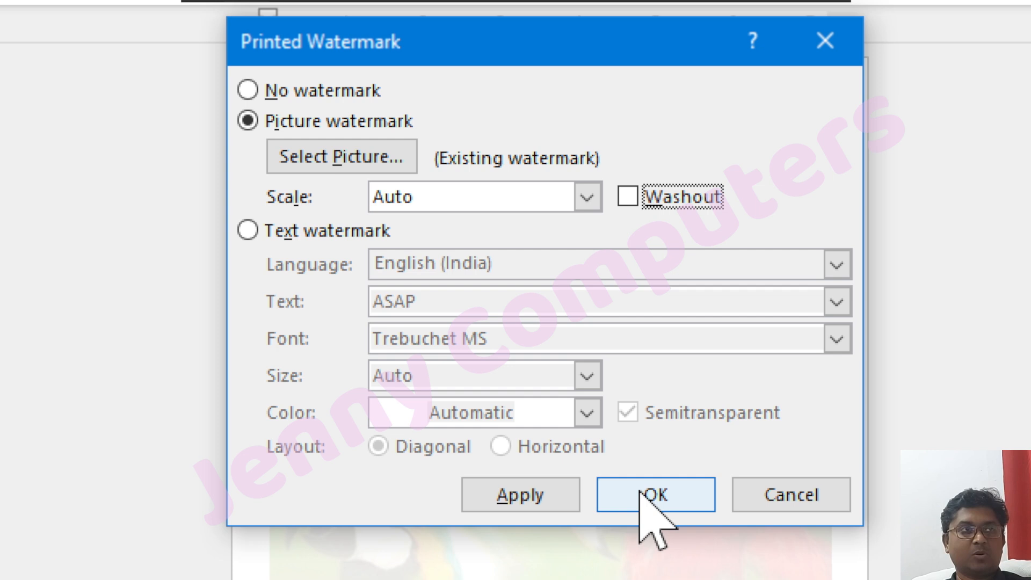
click(642, 493)
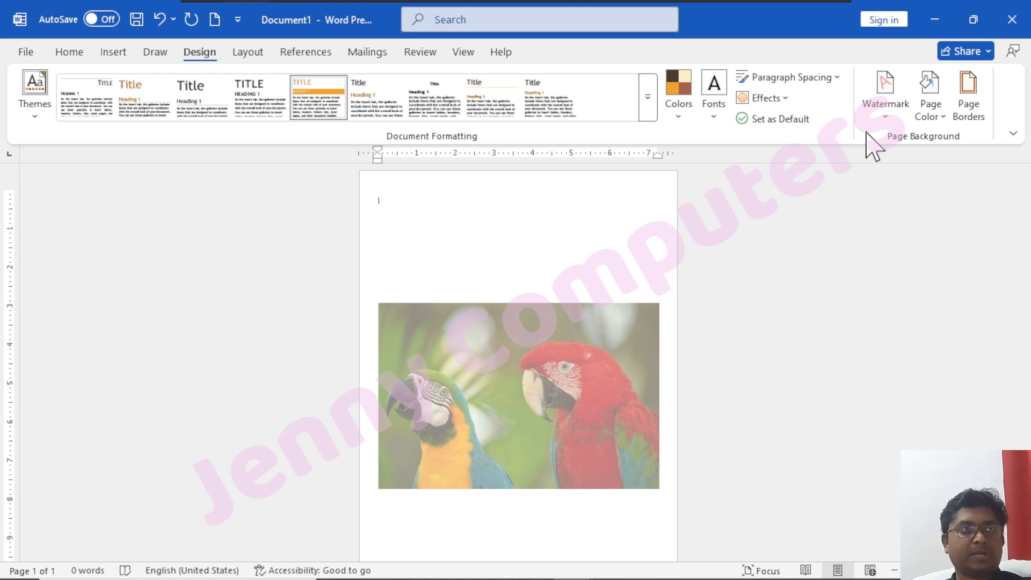
Replace the picture watermark with CONFIDENTIAL 1 and enter "Jenny Computers" as its custom watermark text.
click(884, 121)
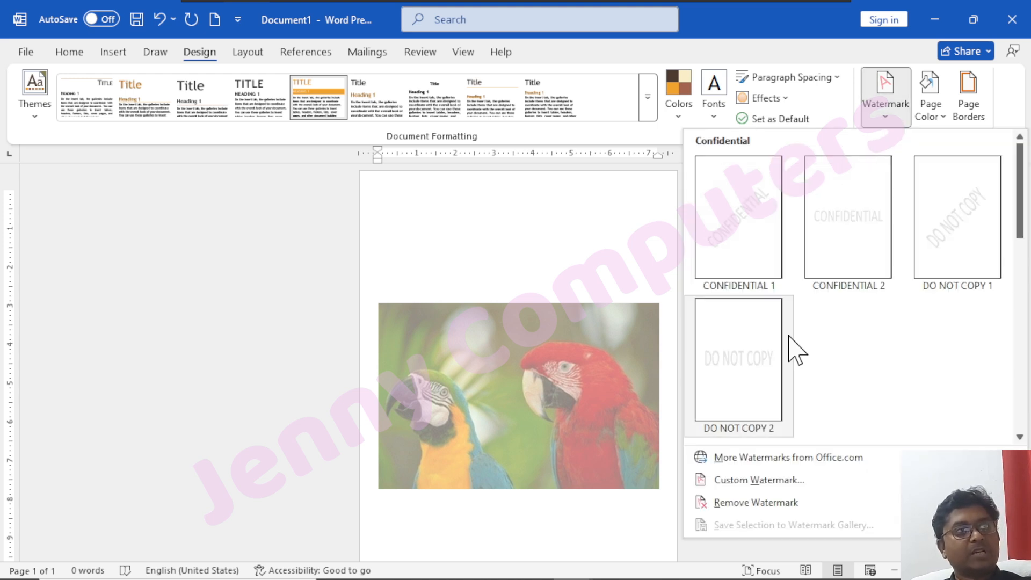
click(755, 239)
click(883, 121)
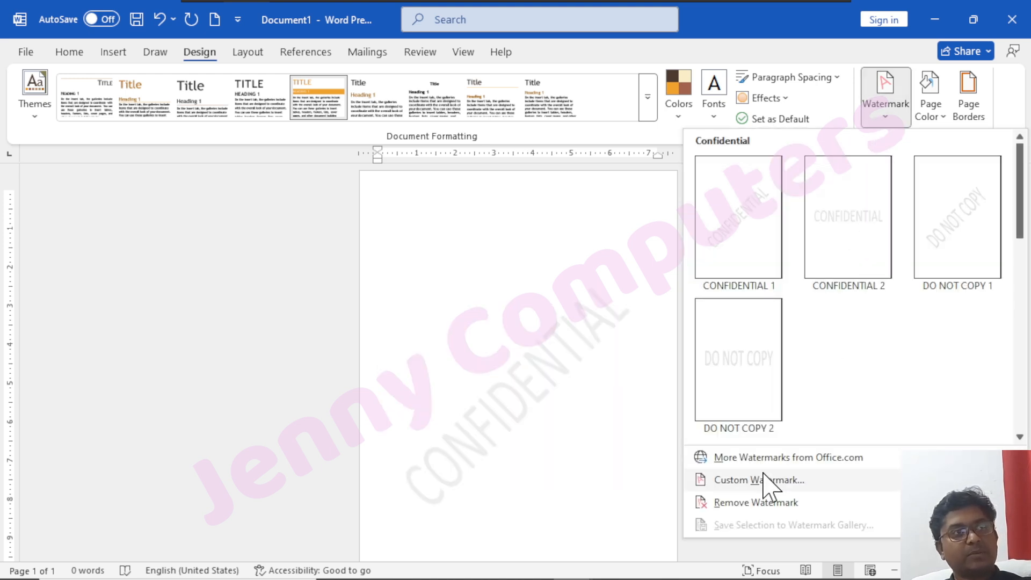
click(730, 479)
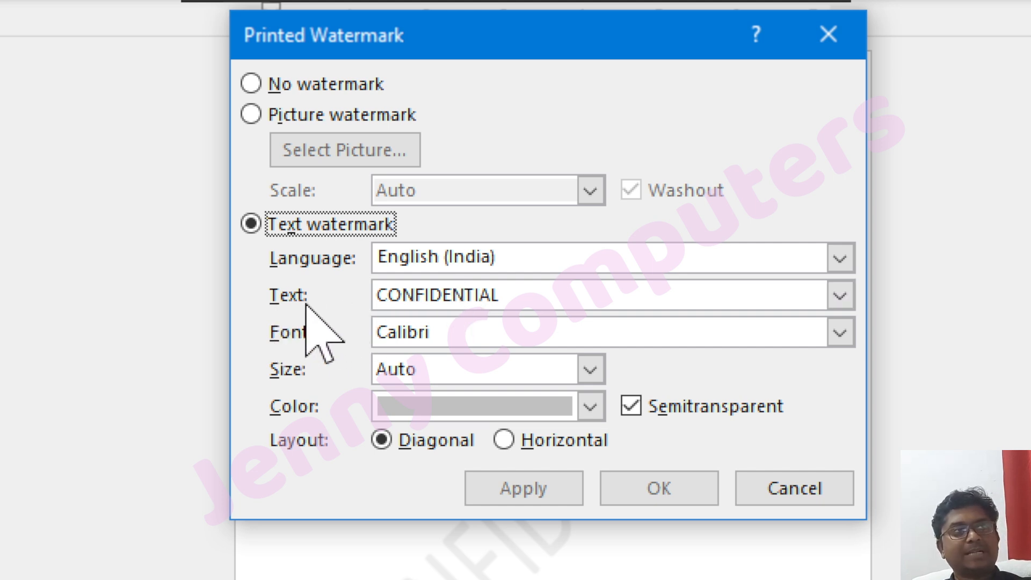
drag(523, 295, 382, 295)
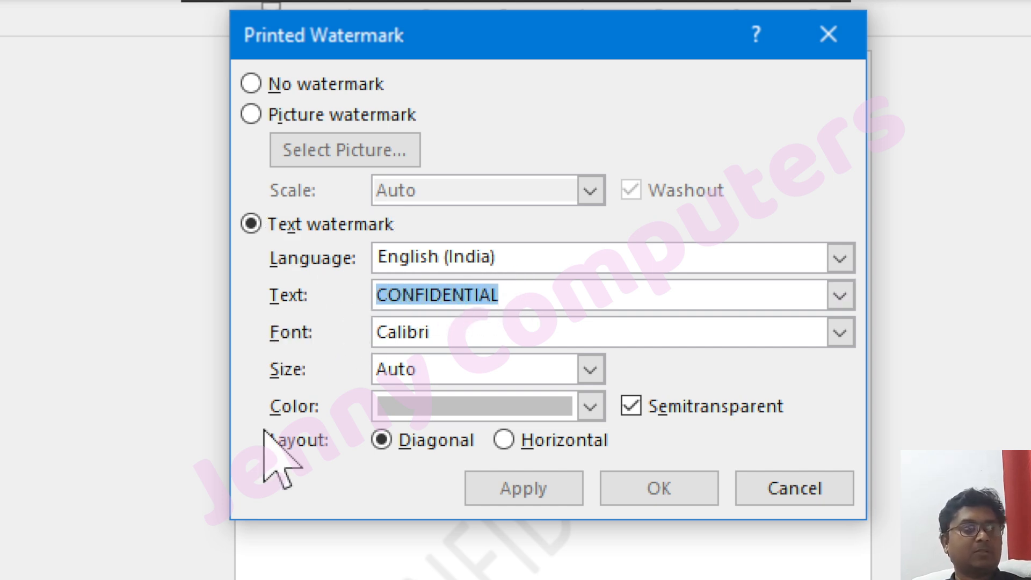
text(Jenny Computer)
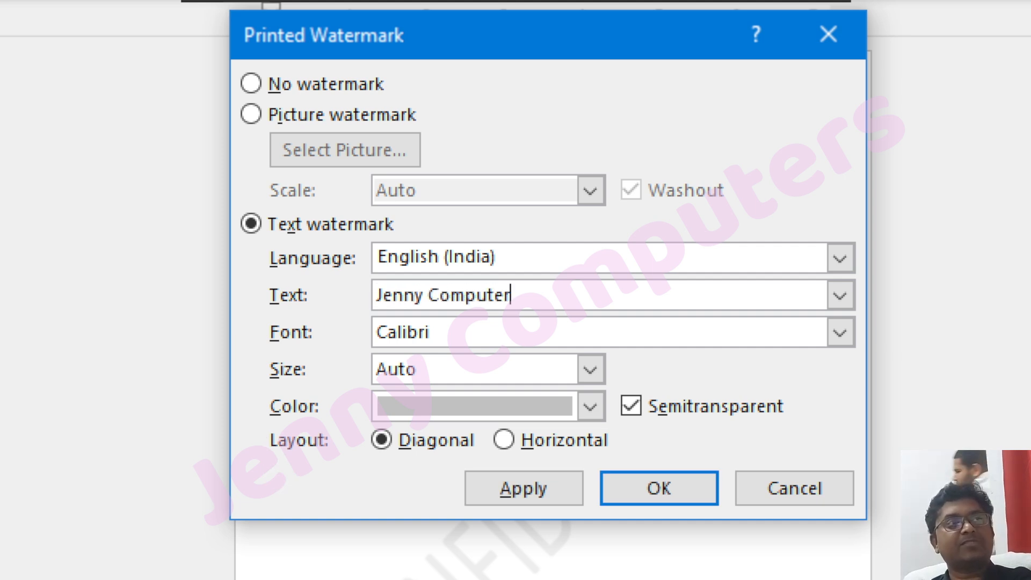
text(s)
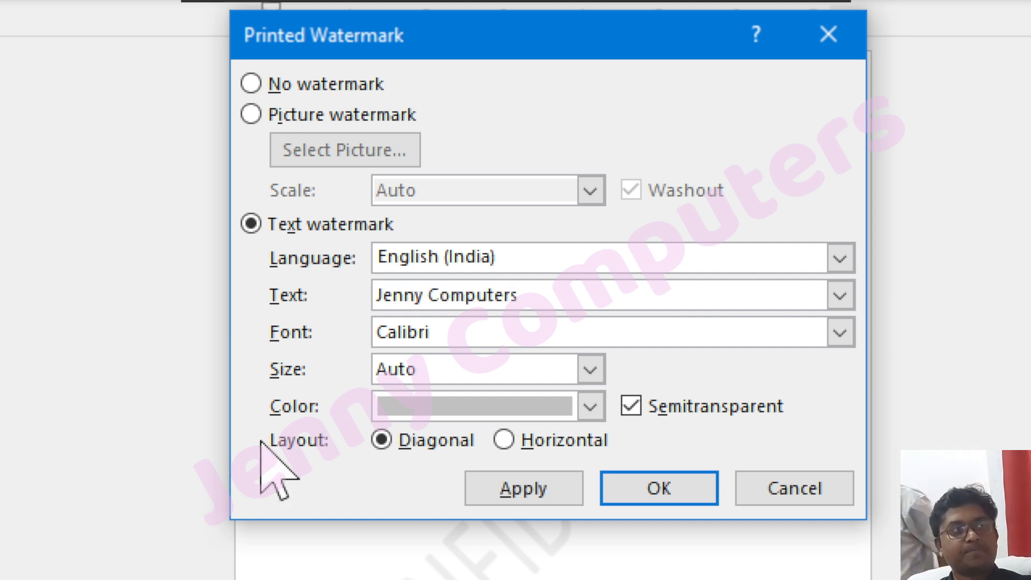
Check the font and size choices offered for the custom text watermark.
click(472, 337)
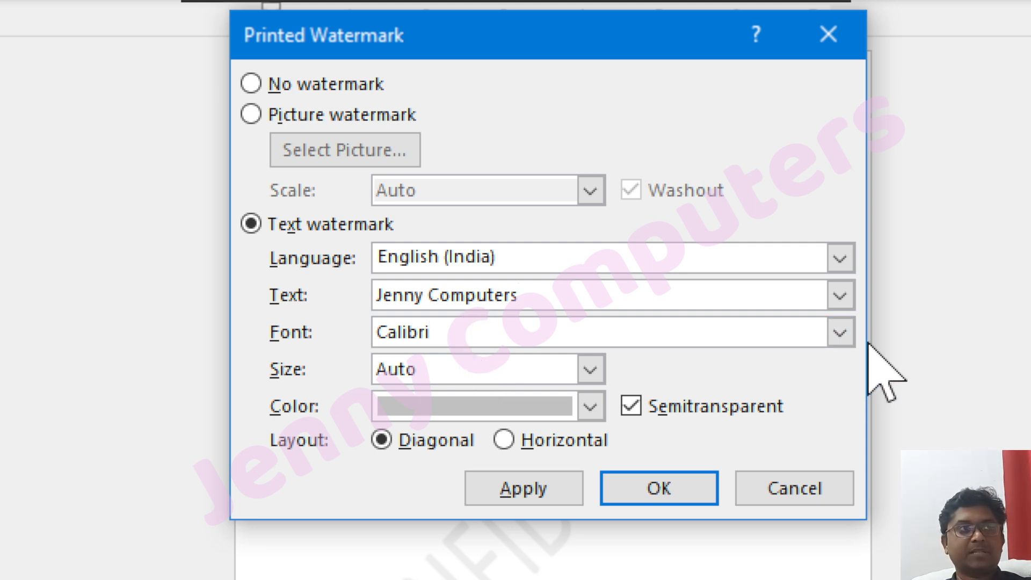
click(840, 333)
click(841, 333)
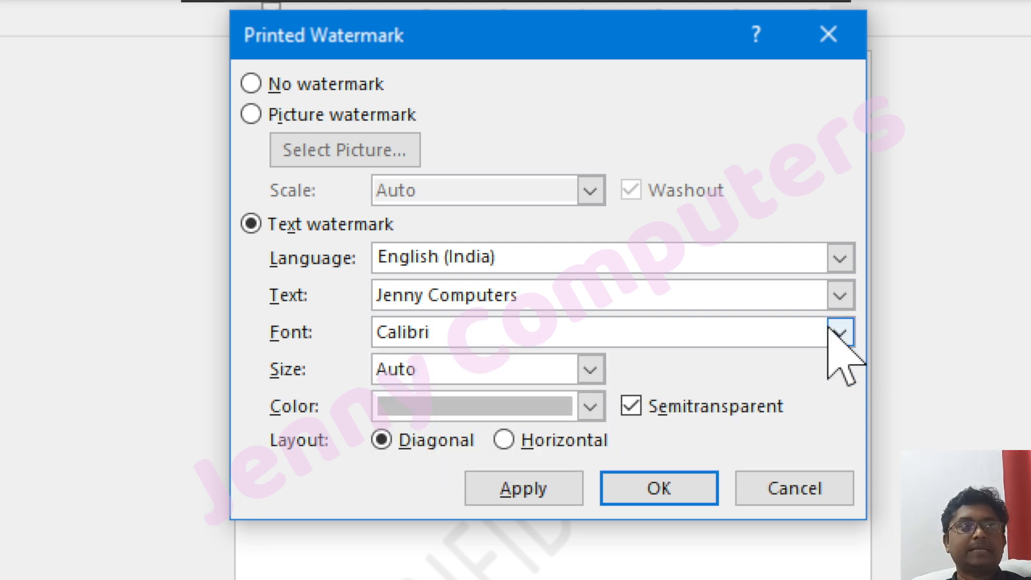
click(590, 370)
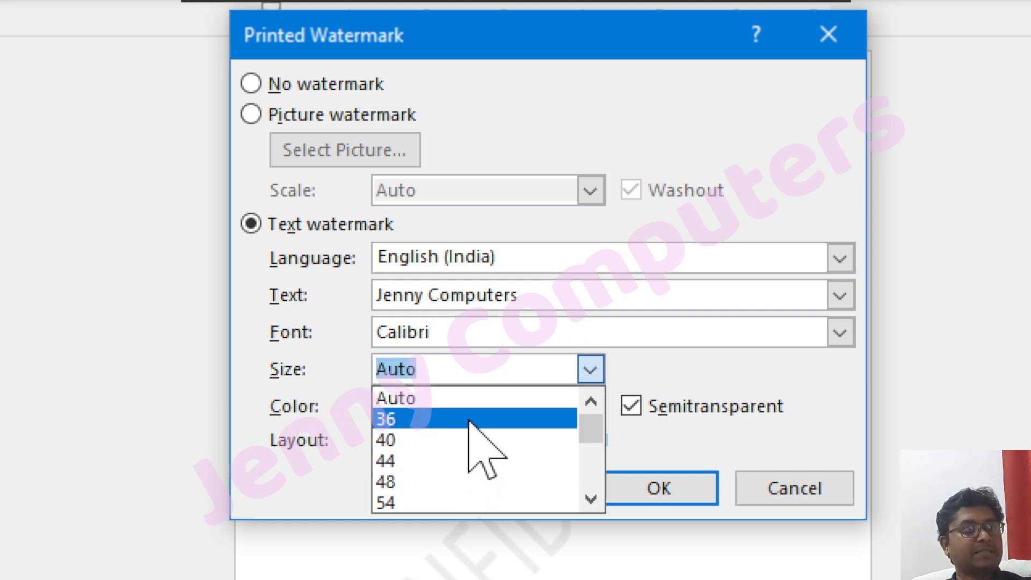
click(727, 379)
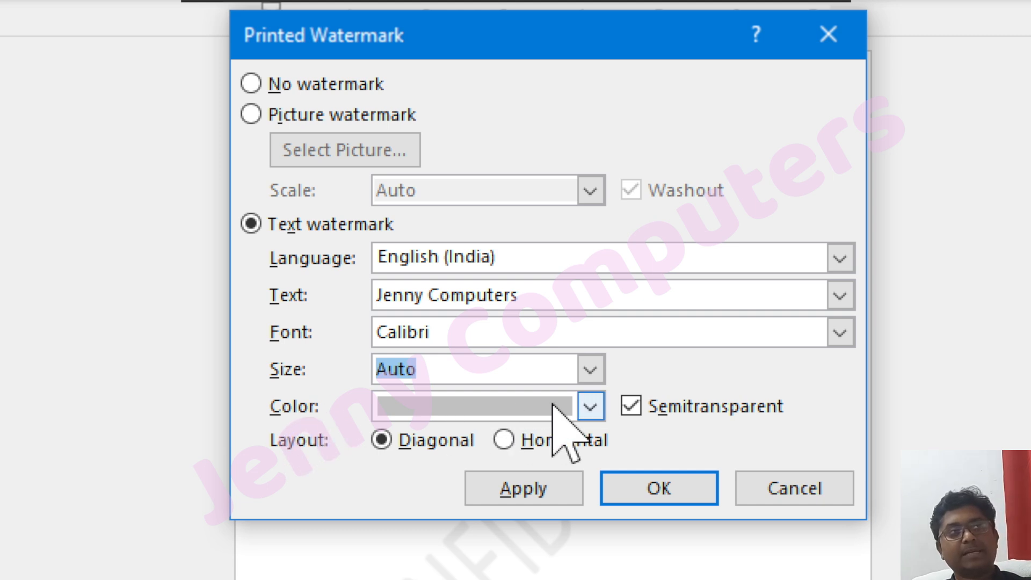
Color the "Jenny Computers" text watermark standard orange and apply it to the page.
click(590, 407)
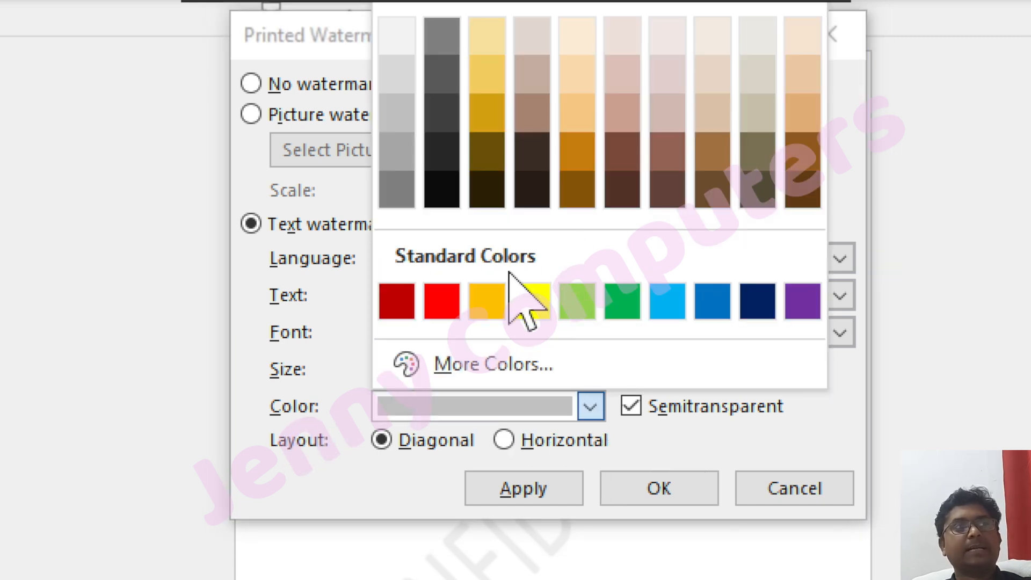
click(487, 301)
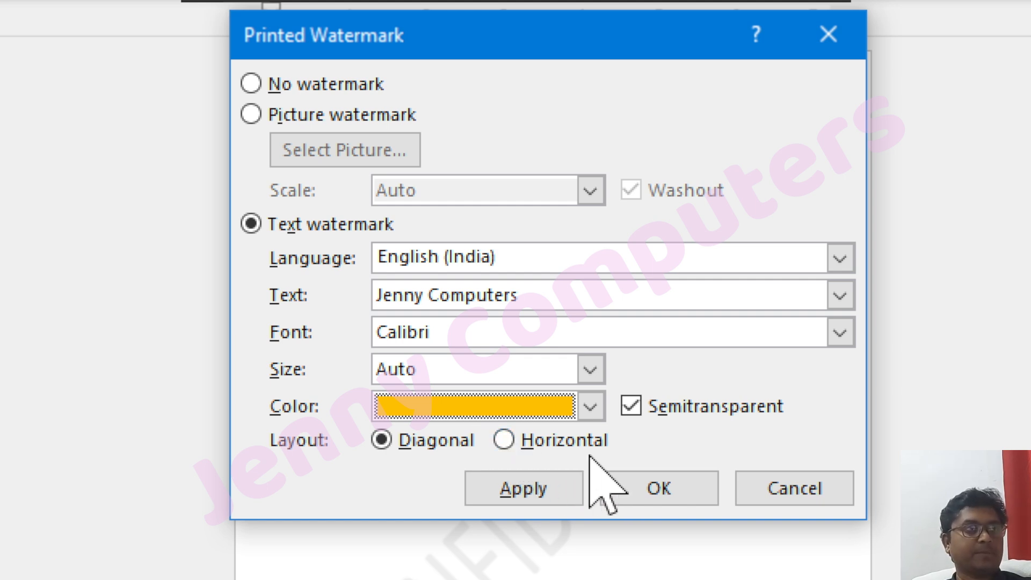
click(644, 490)
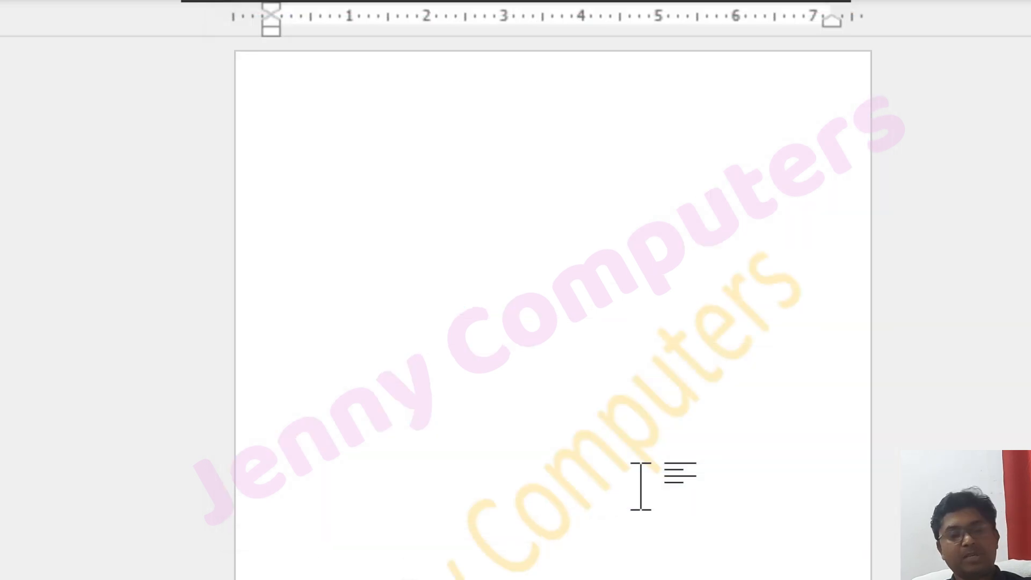
scroll(585, 381, down, 8)
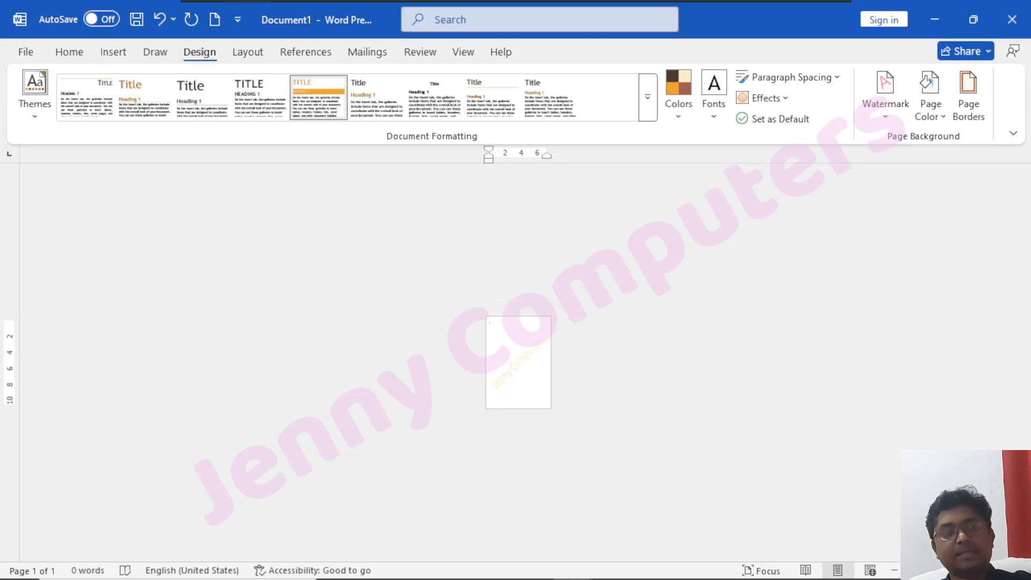
scroll(519, 363, up, 8)
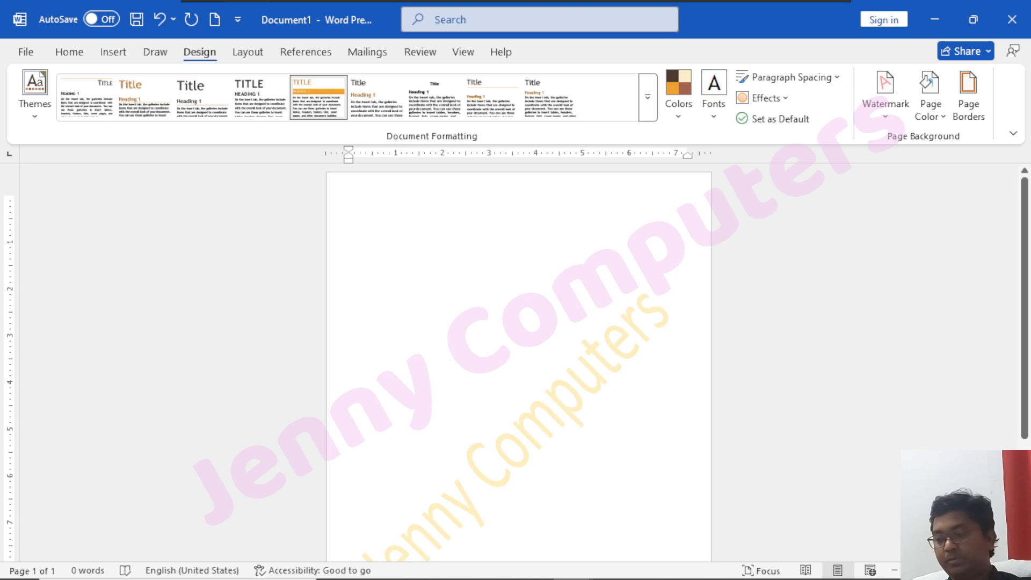
Add blank lines until the document extends onto a fourth page.
key(Return)
key(Return)
key(Return)
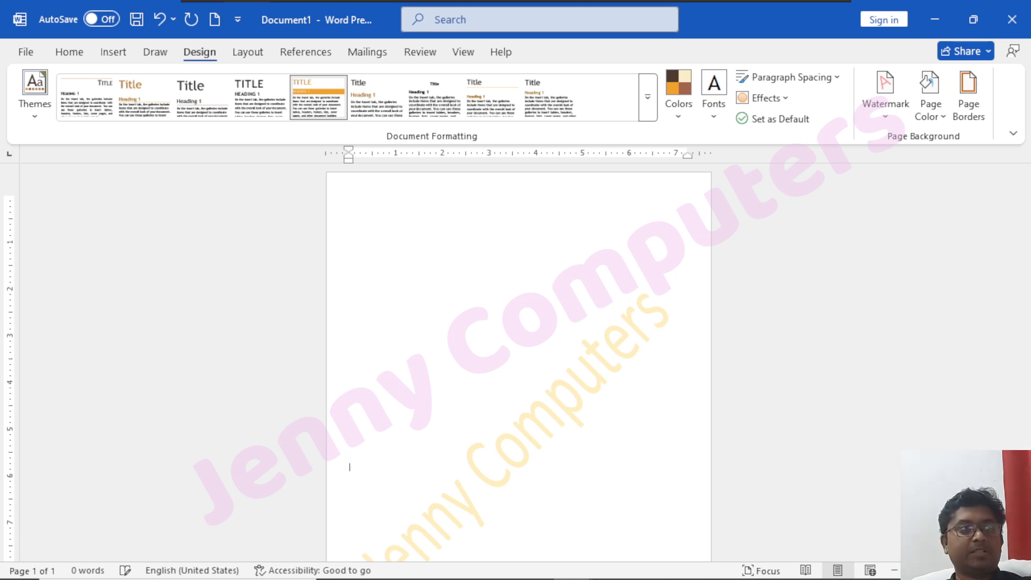
key(Return)
key(Return)
key(Return)
key(Return)
key(Return)
key(Return)
key(Return)
key(Return)
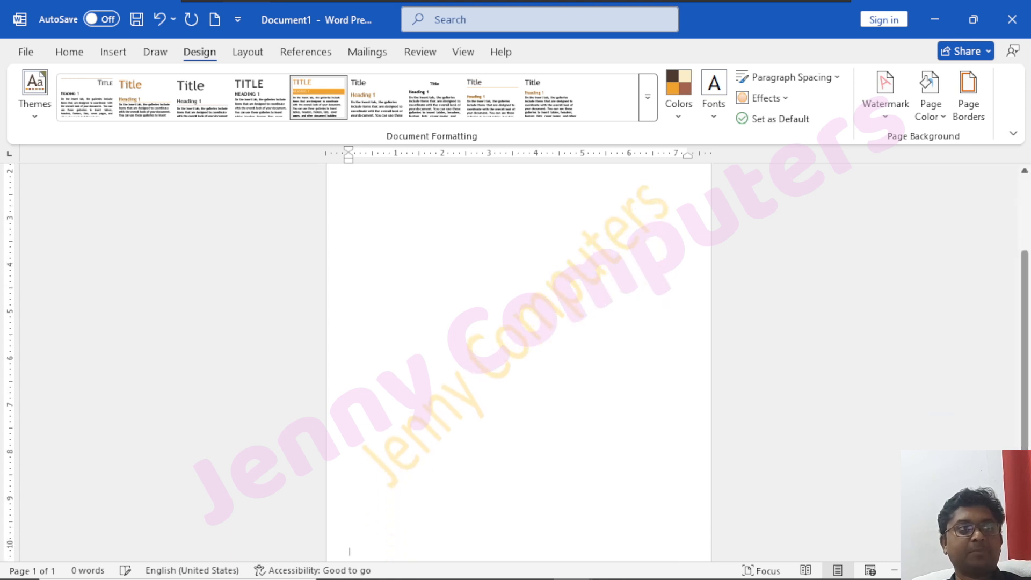
key(Return)
key(Return)
key(Return)
key(Return)
key(Return)
key(Return)
key(Return)
key(Return)
key(Return)
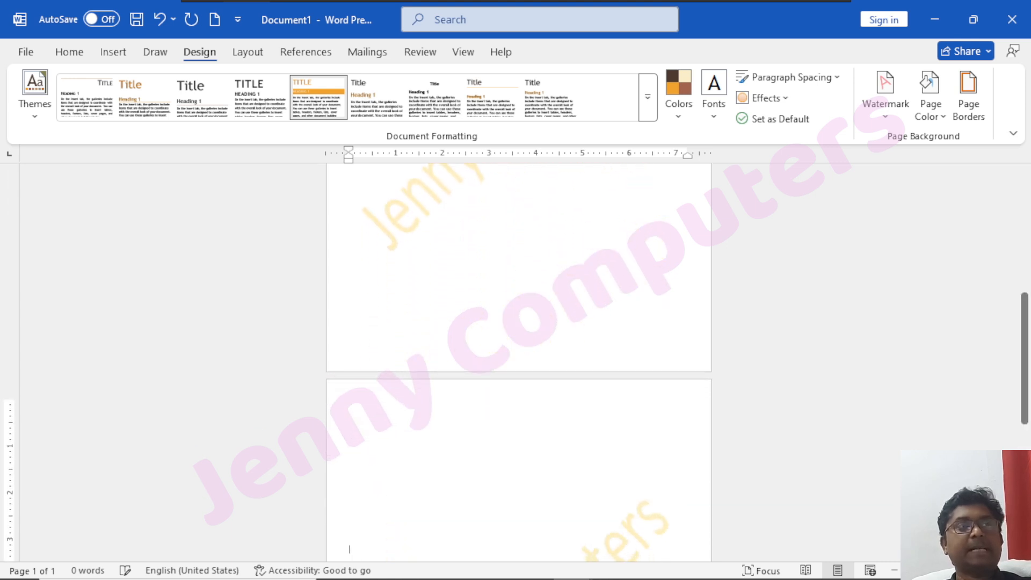
key(Return)
key(Return)
key(Return)
key(Return)
key(Return)
key(Return)
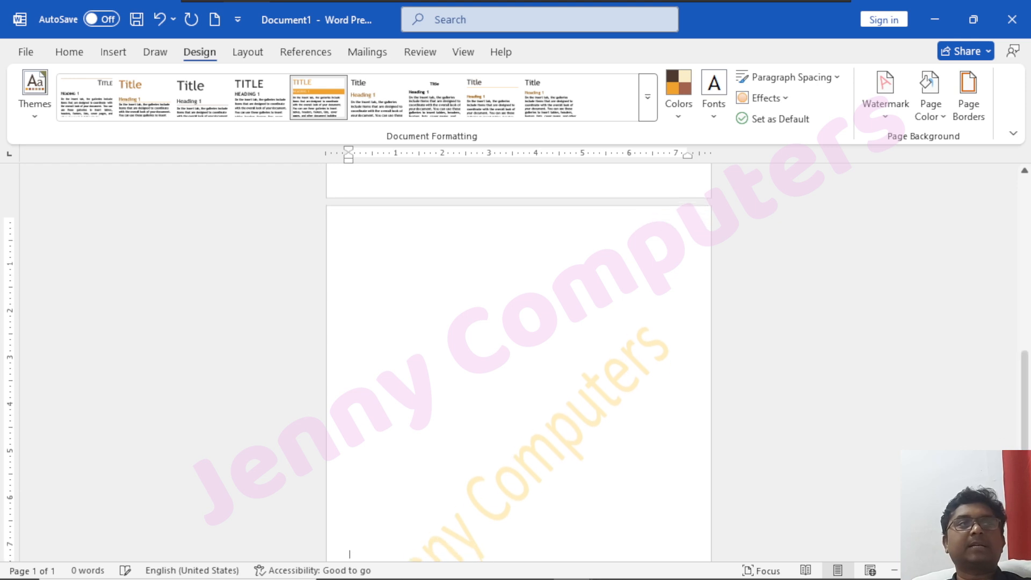
key(Return)
key(Return)
key(Return)
key(Return)
key(Return)
key(Return)
key(Return)
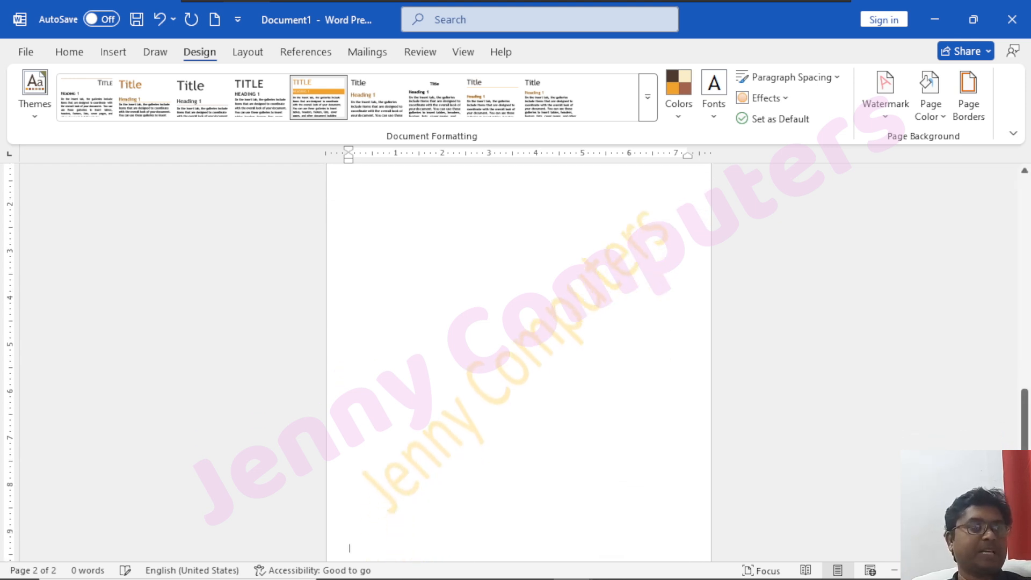
key(Return)
key(Return)
key(Return)
key(Return)
key(Return)
key(Return)
key(Return)
key(Return)
key(Return)
key(Return)
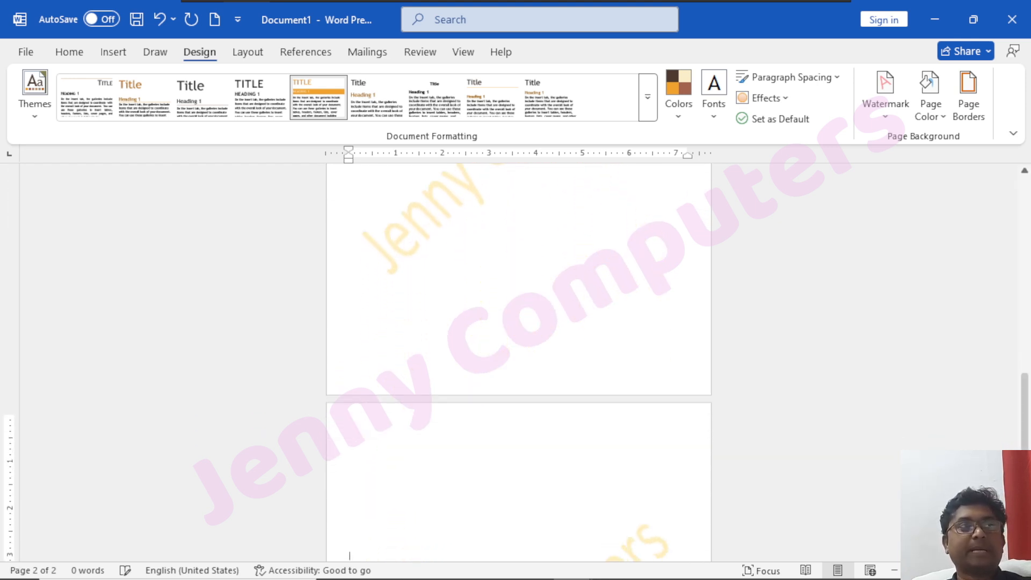
key(Return)
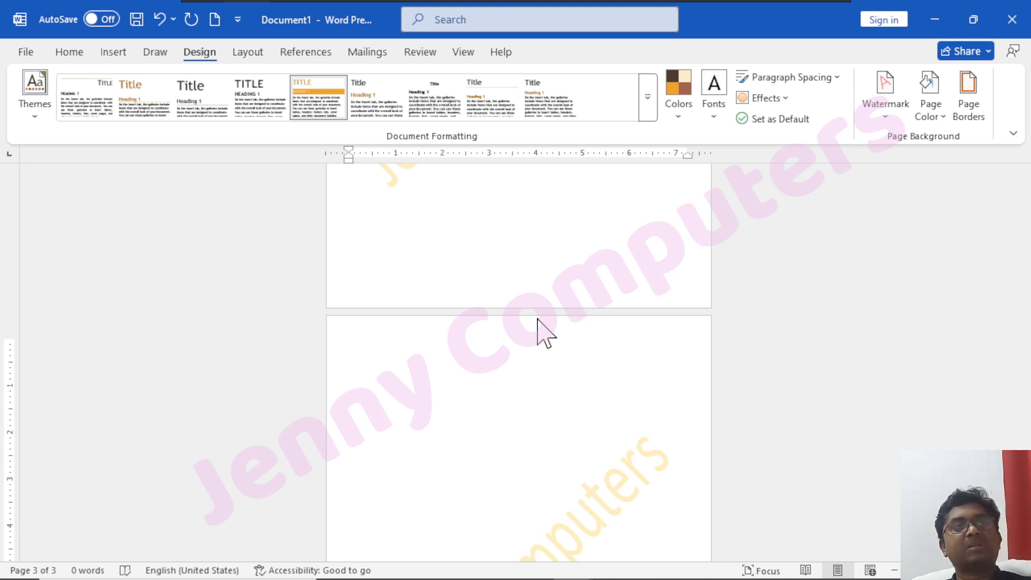
key(Return)
key(Return)
key(Return)
key(Return)
key(Return)
key(Return)
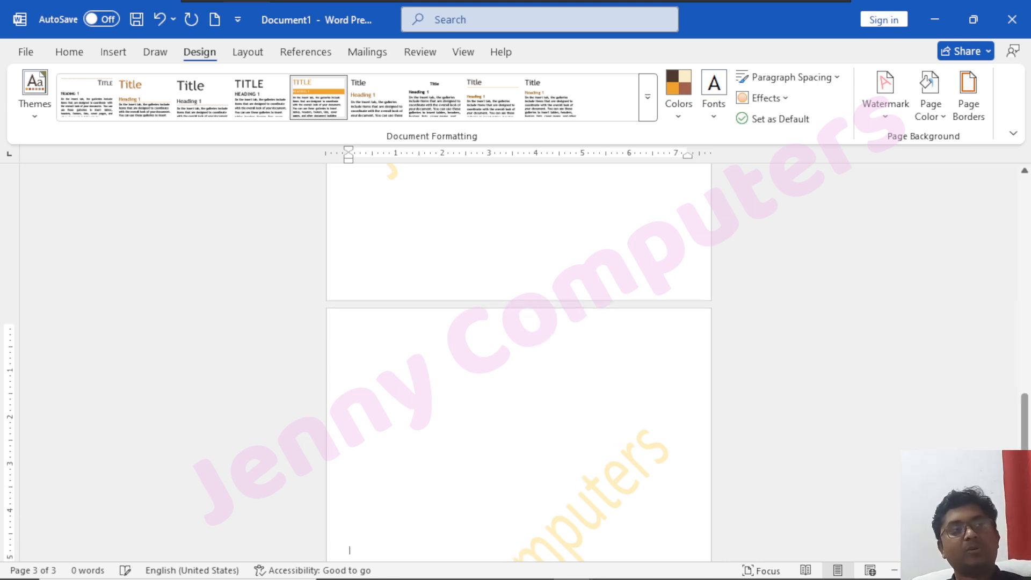
key(Return)
key(Return)
key(Return)
key(Return)
key(Return)
key(Return)
key(Return)
key(Return)
key(Return)
key(Return)
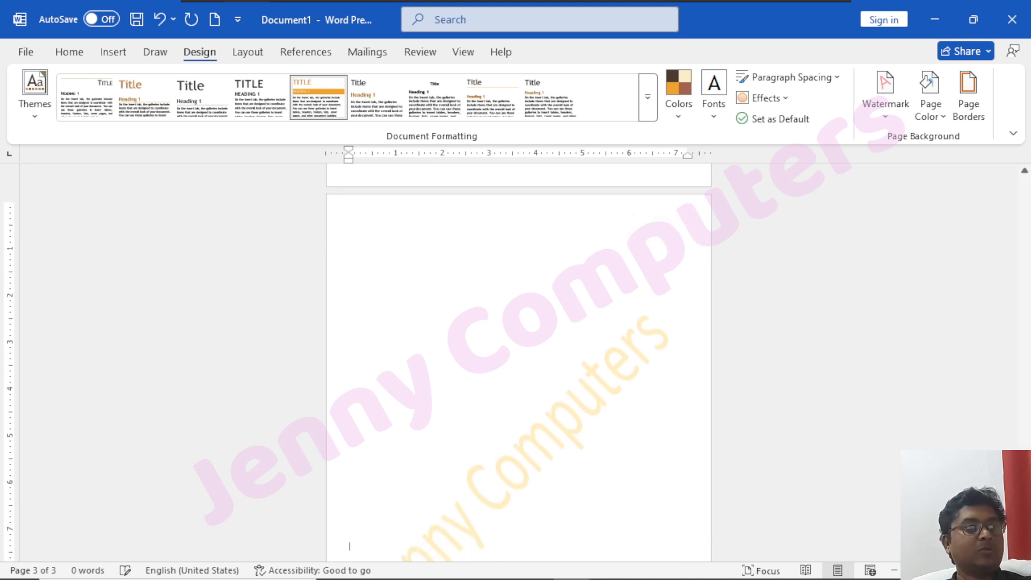
key(Return)
key(Return)
key(Return)
key(Return)
key(Return)
key(Return)
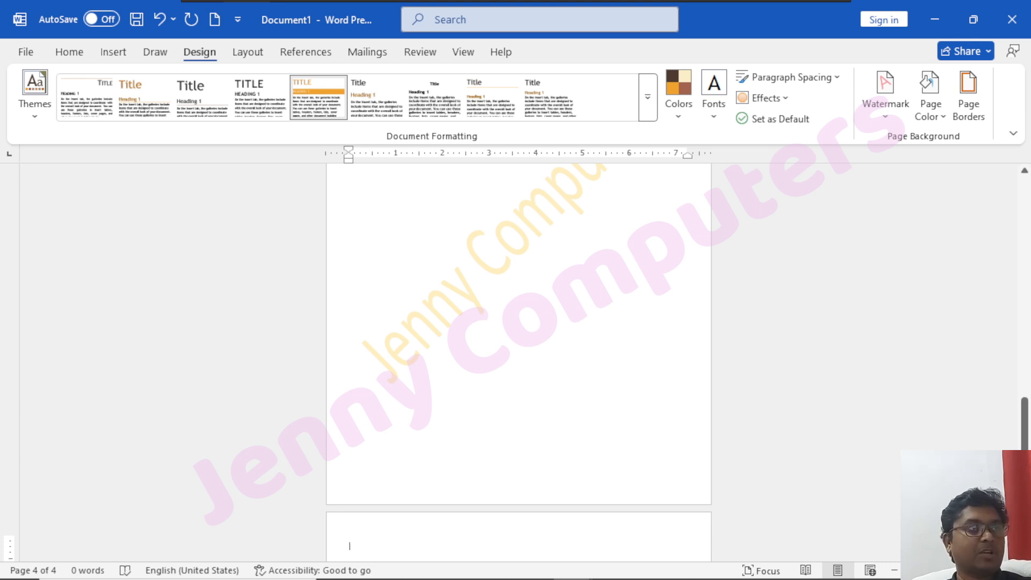
Review the text watermark on all pages of the document and look at the watermark gallery.
scroll(519, 360, up, 10)
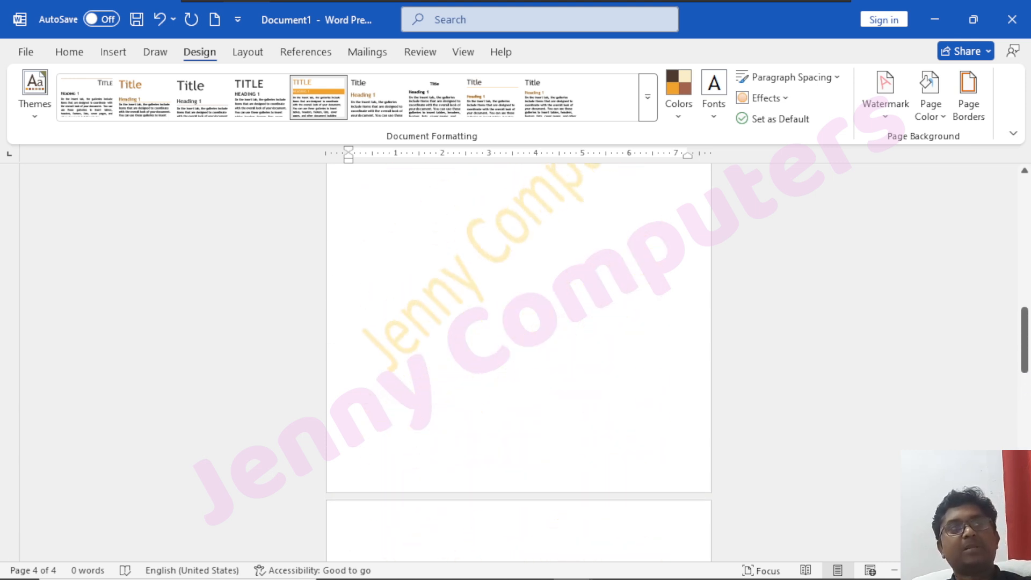
scroll(519, 360, up, 10)
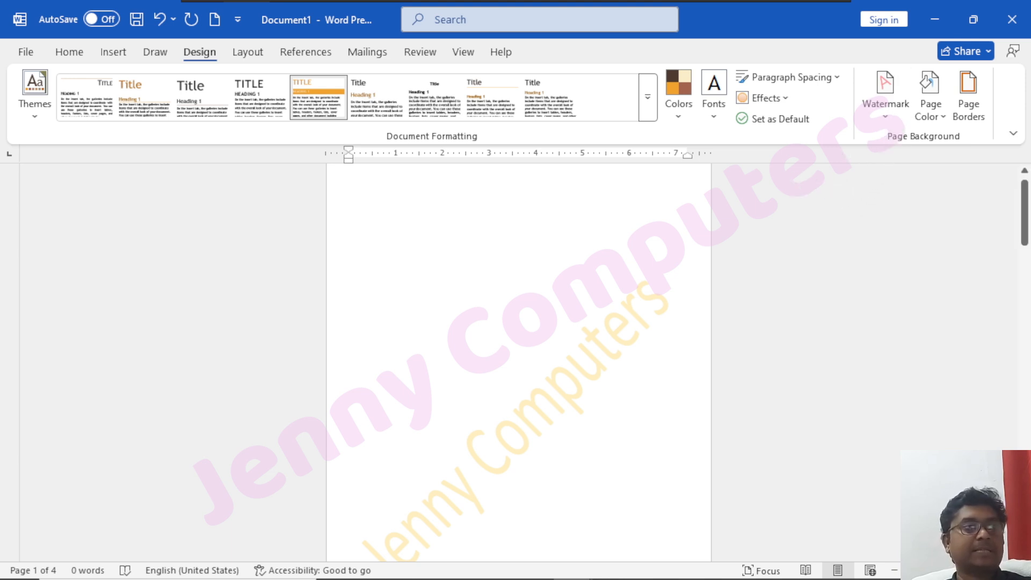
scroll(519, 360, down, 10)
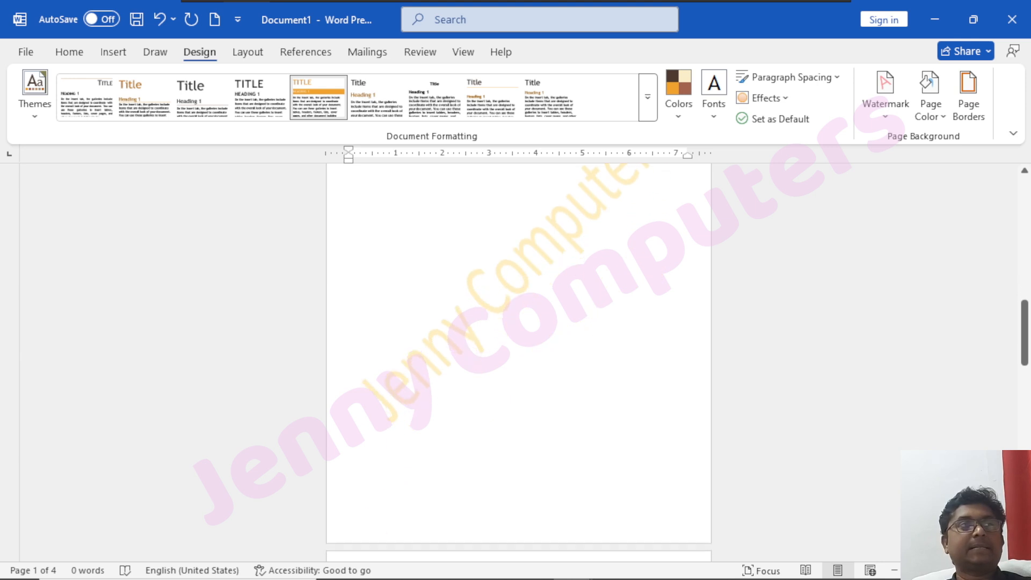
scroll(519, 360, down, 15)
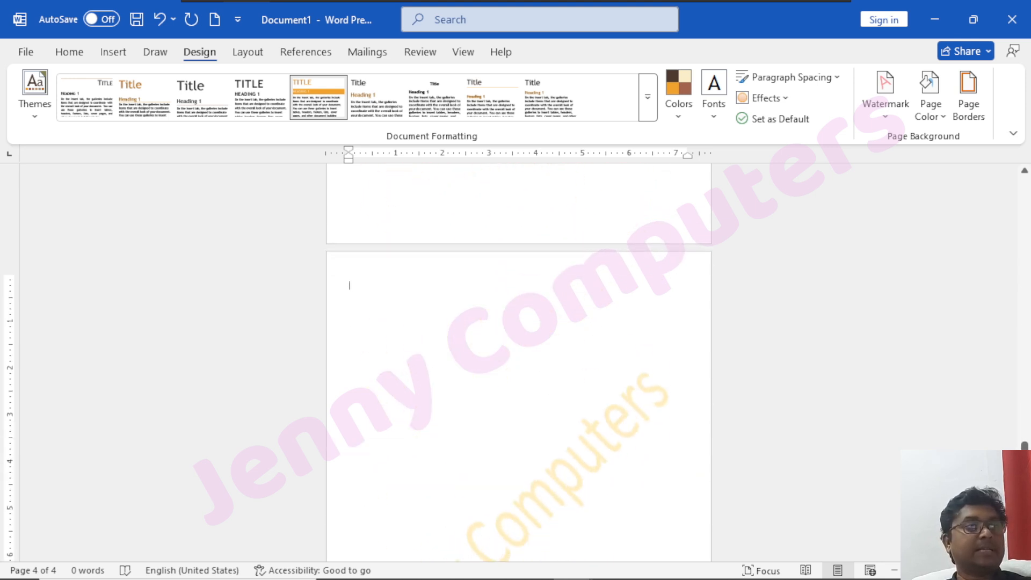
scroll(519, 360, down, 5)
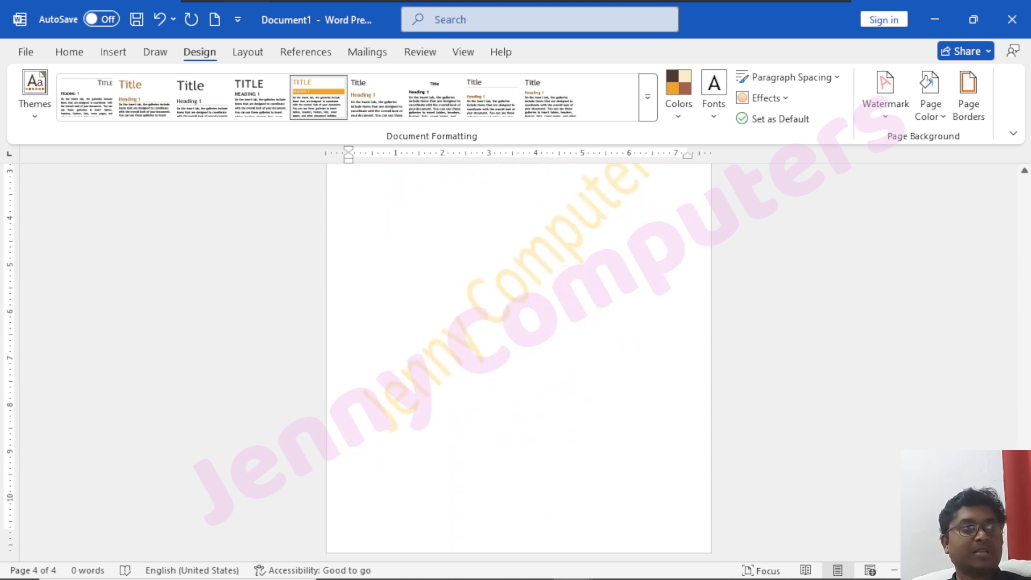
click(888, 119)
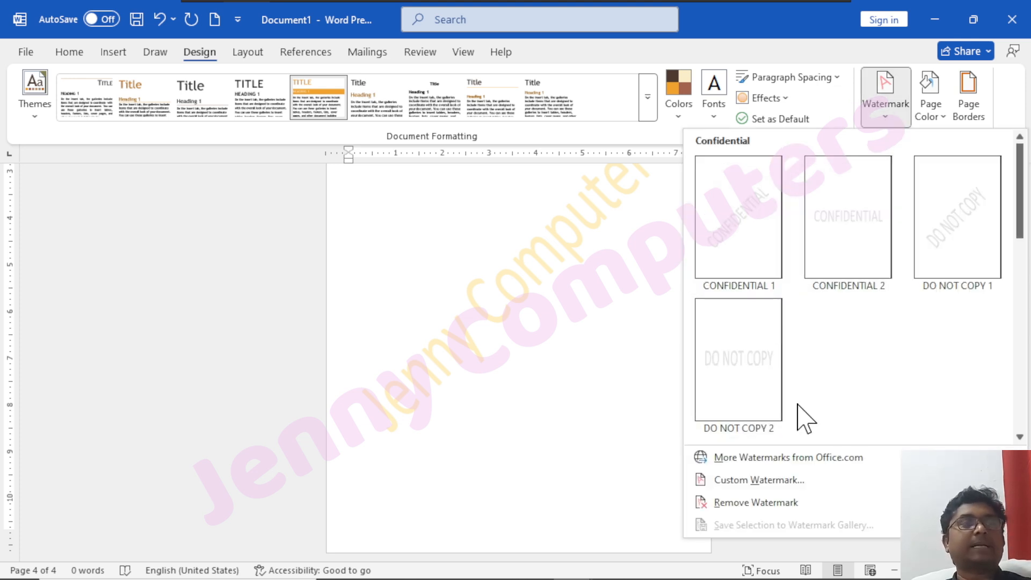
click(606, 326)
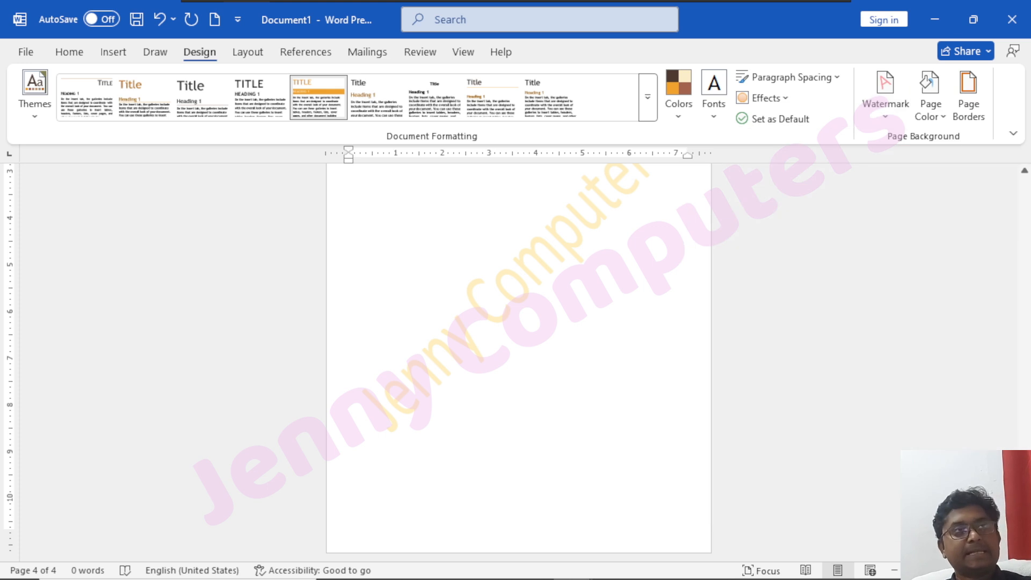
Try a light orange theme color and a pale tan theme color as the page color.
click(942, 112)
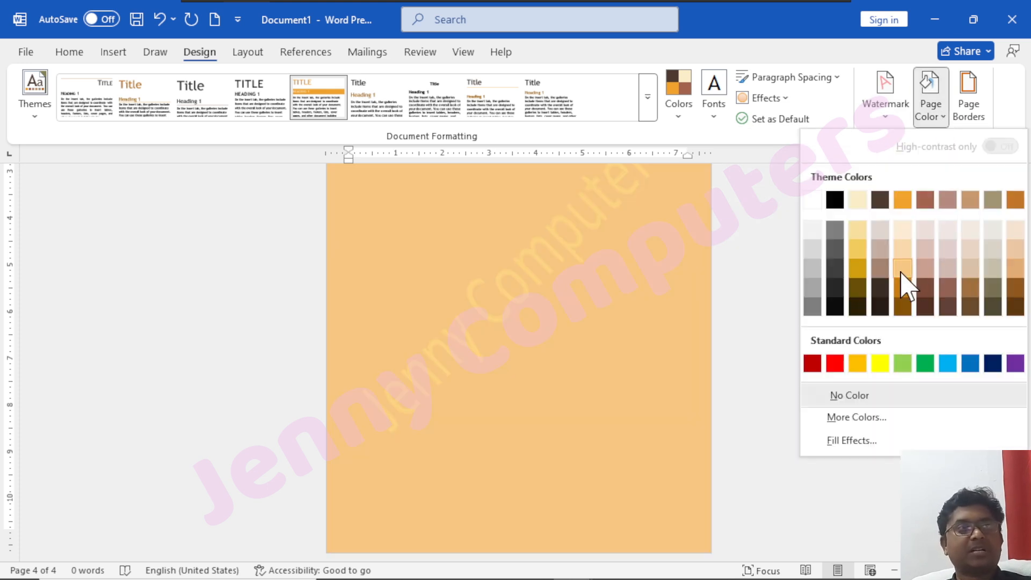
click(902, 270)
click(942, 116)
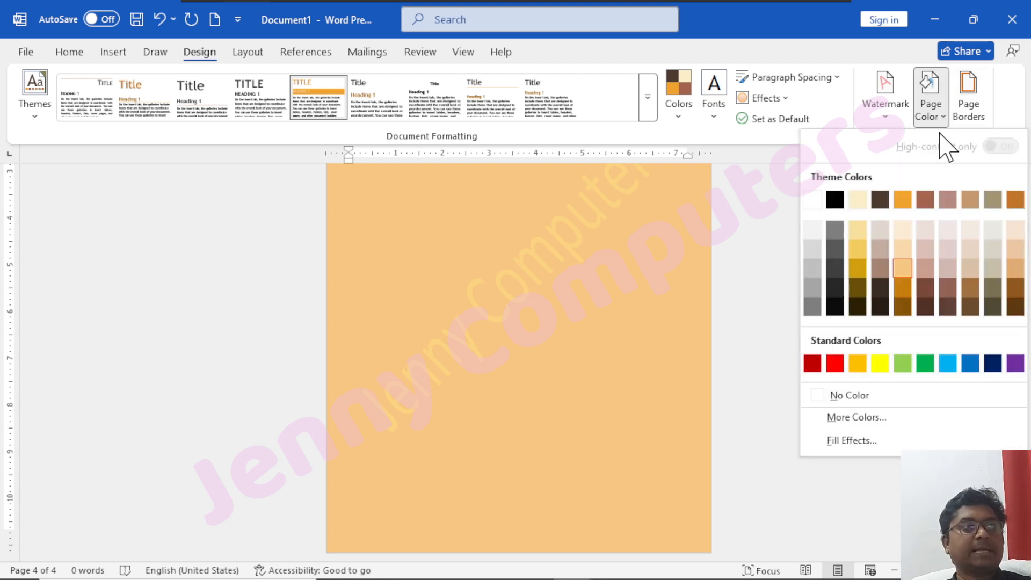
click(977, 231)
Set the page color of the whole document to standard yellow.
scroll(519, 355, up, 3)
scroll(476, 242, up, 6)
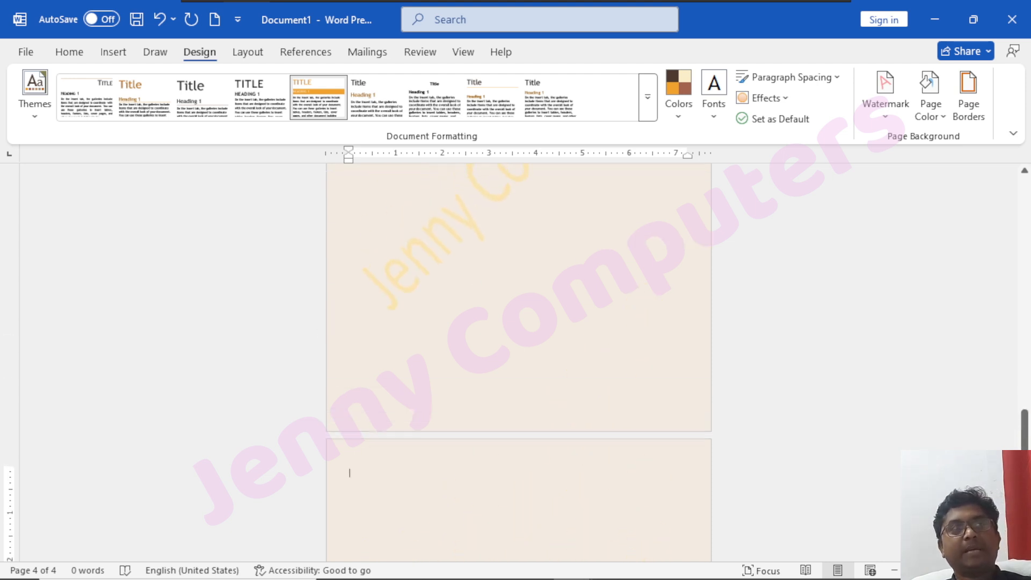
scroll(519, 363, up, 5)
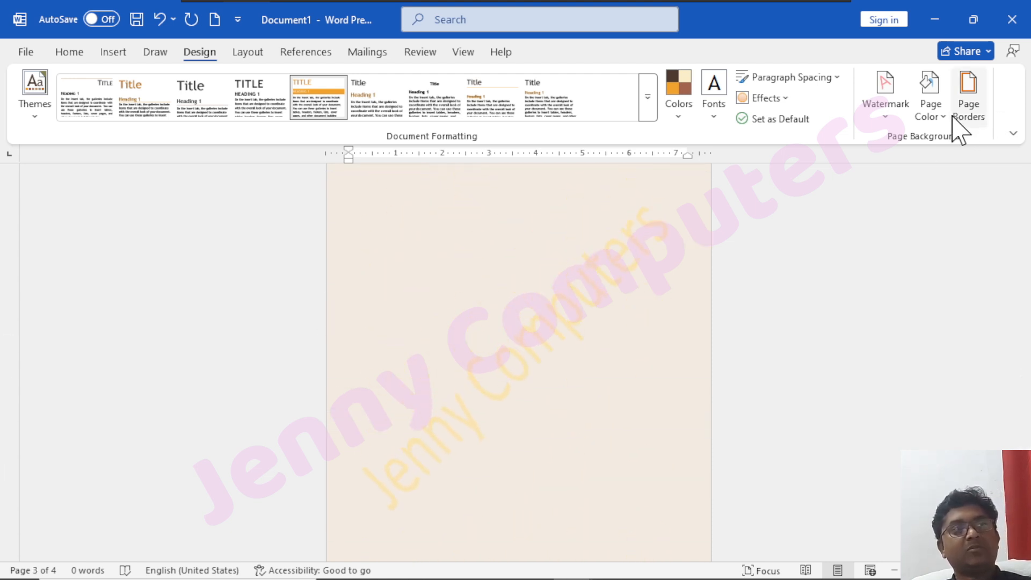
click(941, 133)
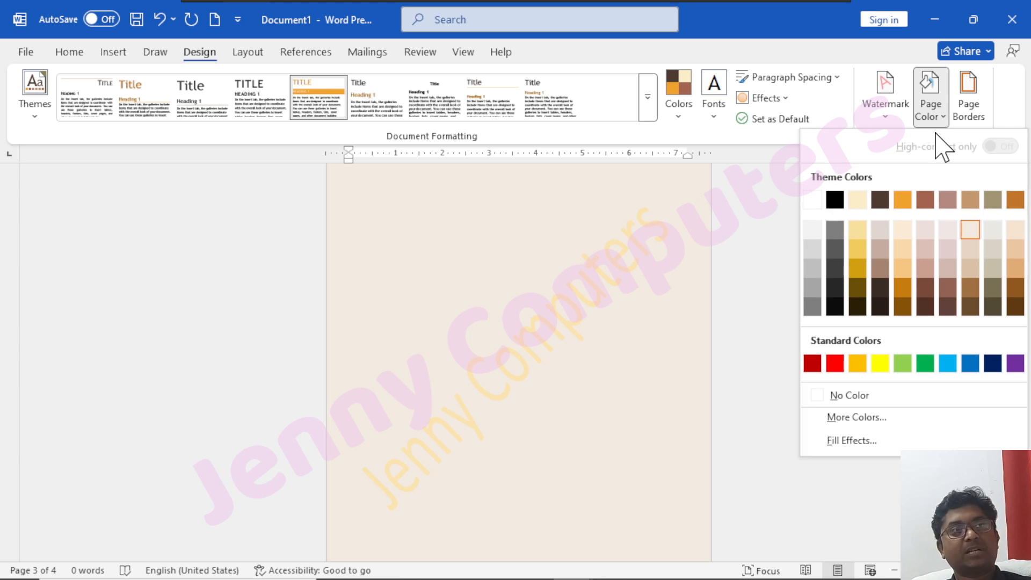
click(884, 364)
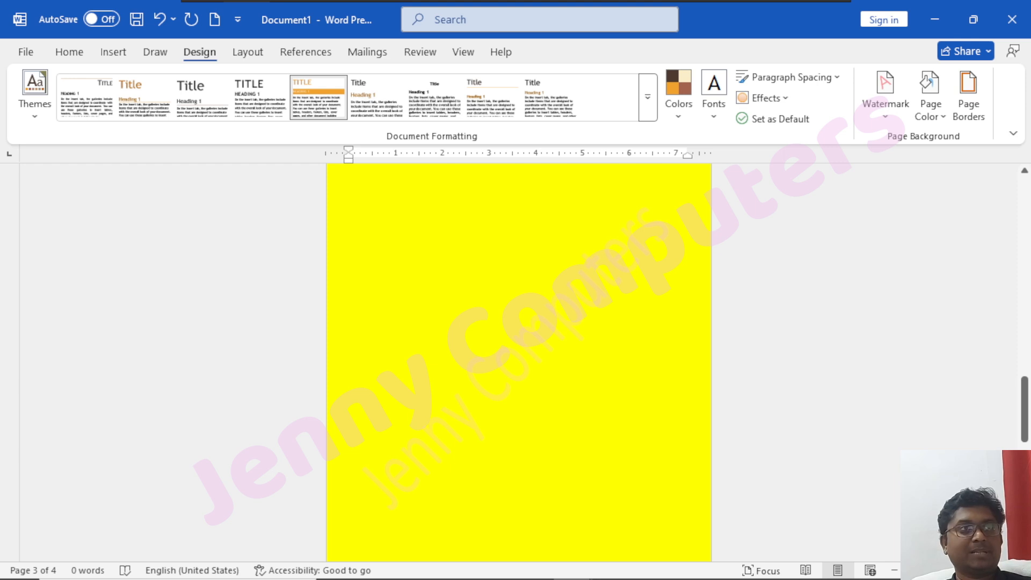
Look over the page border settings without changing them, and show the page layout commands.
click(977, 114)
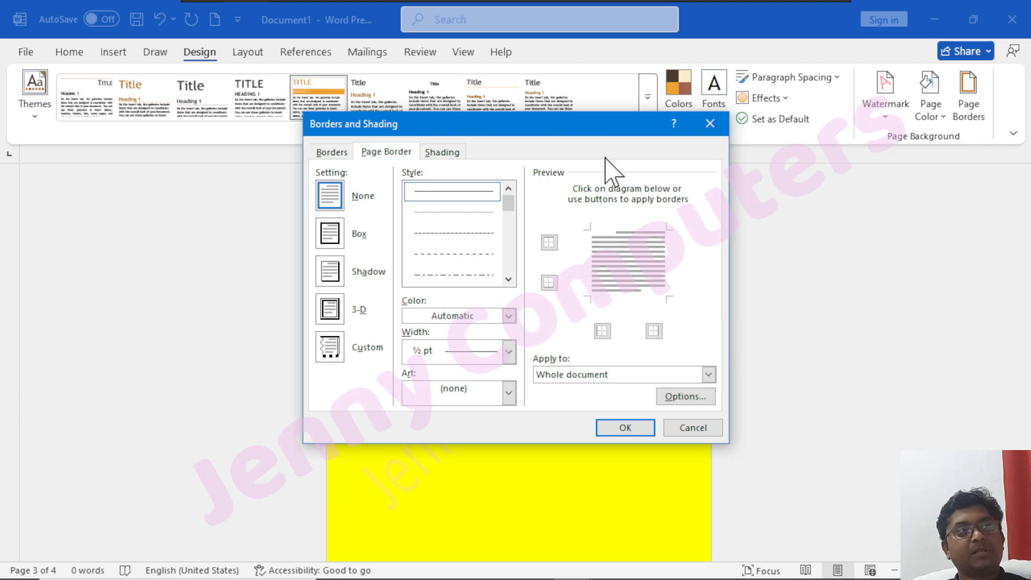
click(709, 123)
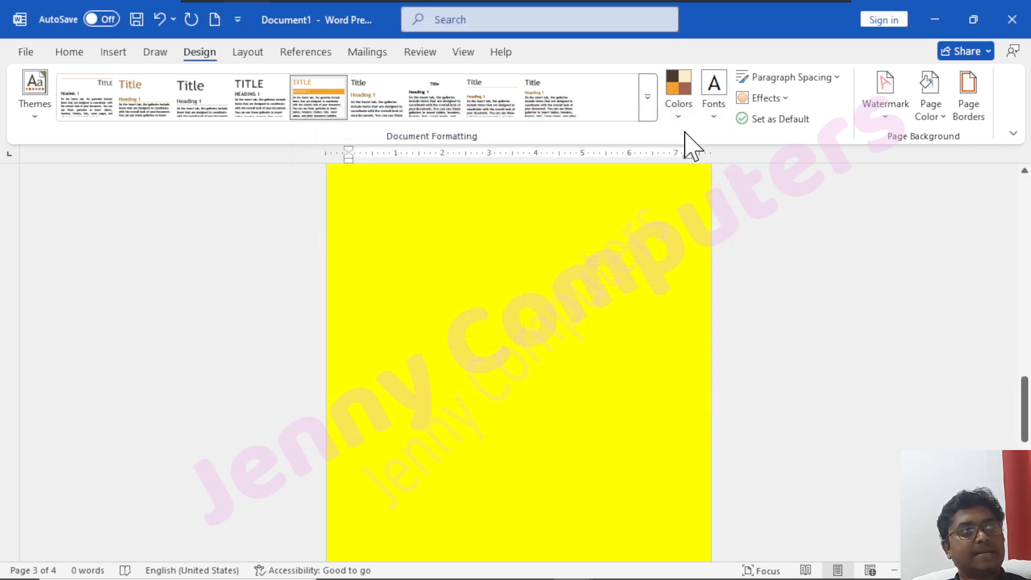
click(247, 53)
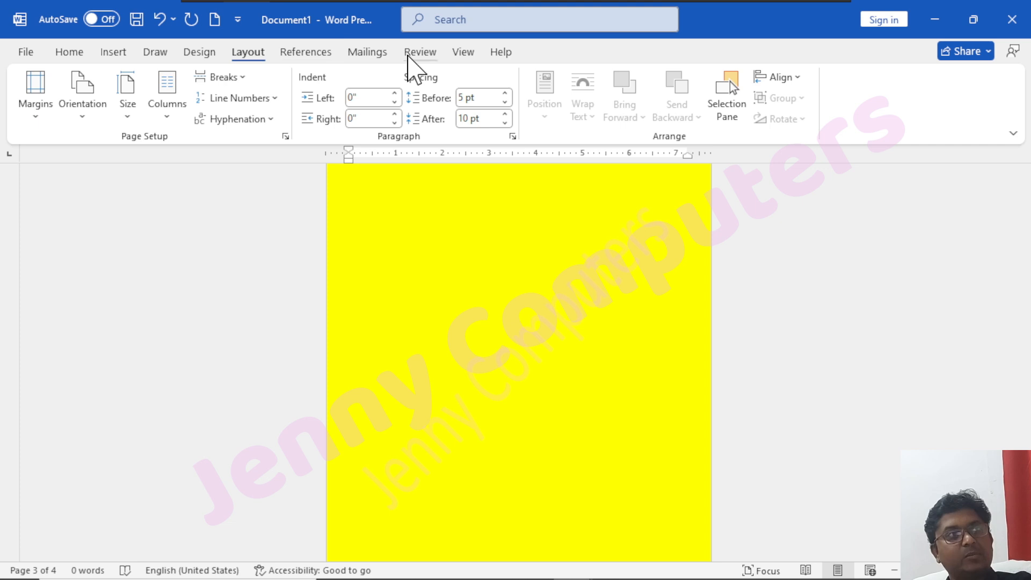
Change the page color to white and set it to No Color to clear the document's background.
click(204, 56)
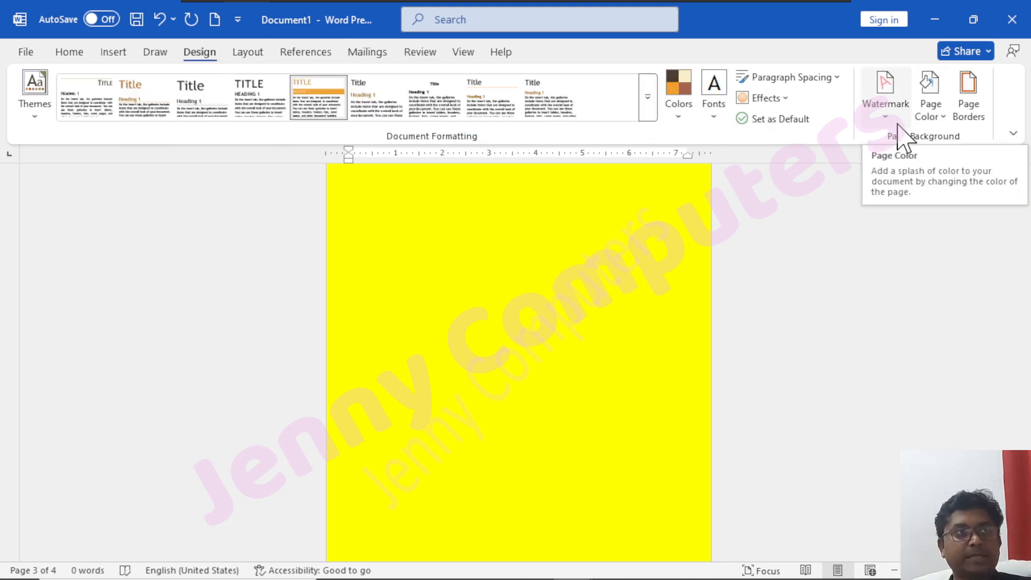
click(929, 123)
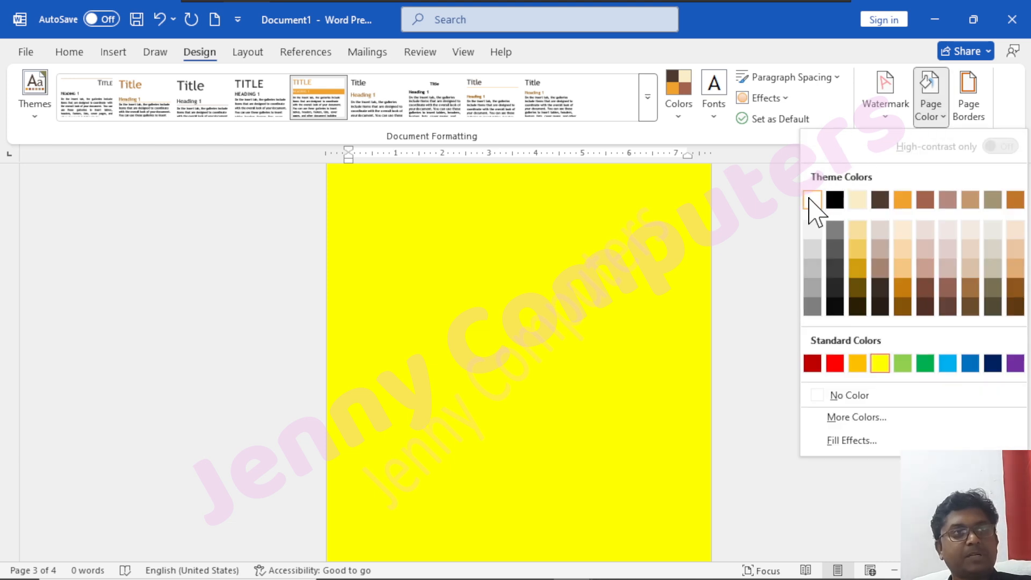
click(812, 201)
click(929, 113)
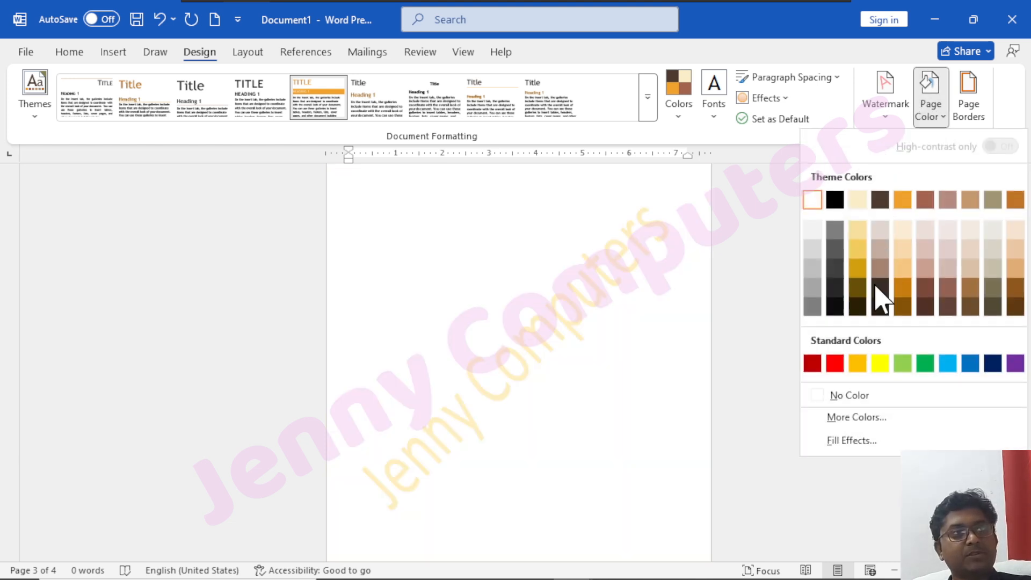
click(840, 396)
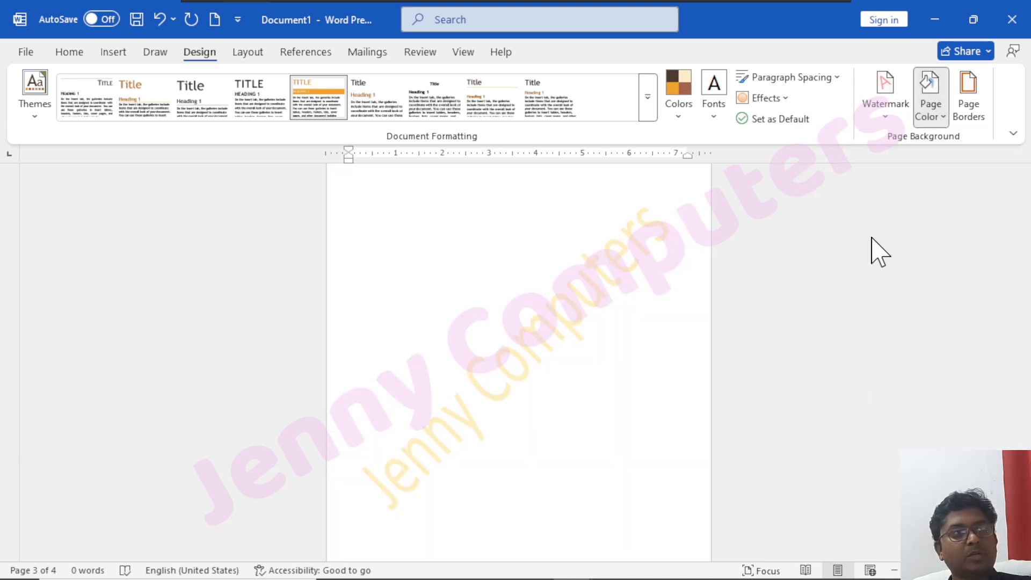
Remove the text watermark from the document and show the page layout commands.
click(889, 106)
click(765, 503)
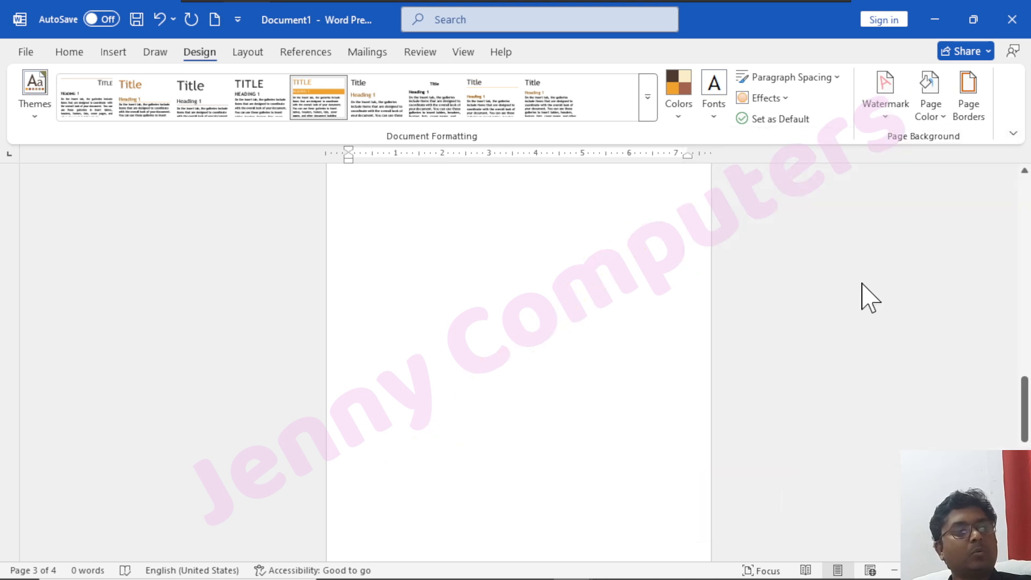
click(239, 56)
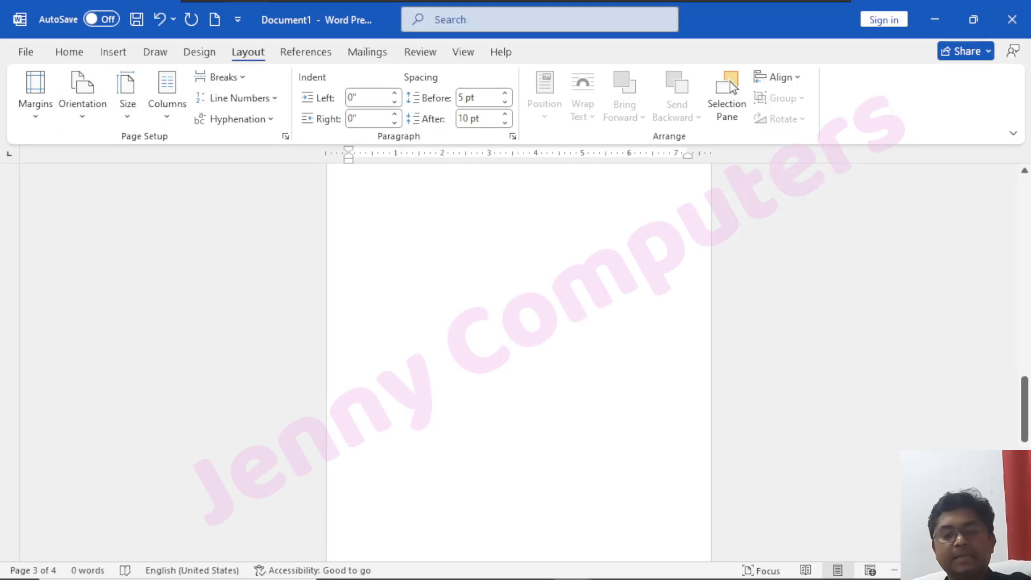
scroll(730, 81, down, 2)
scroll(730, 81, up, 2)
scroll(730, 81, down, 2)
scroll(730, 81, up, 2)
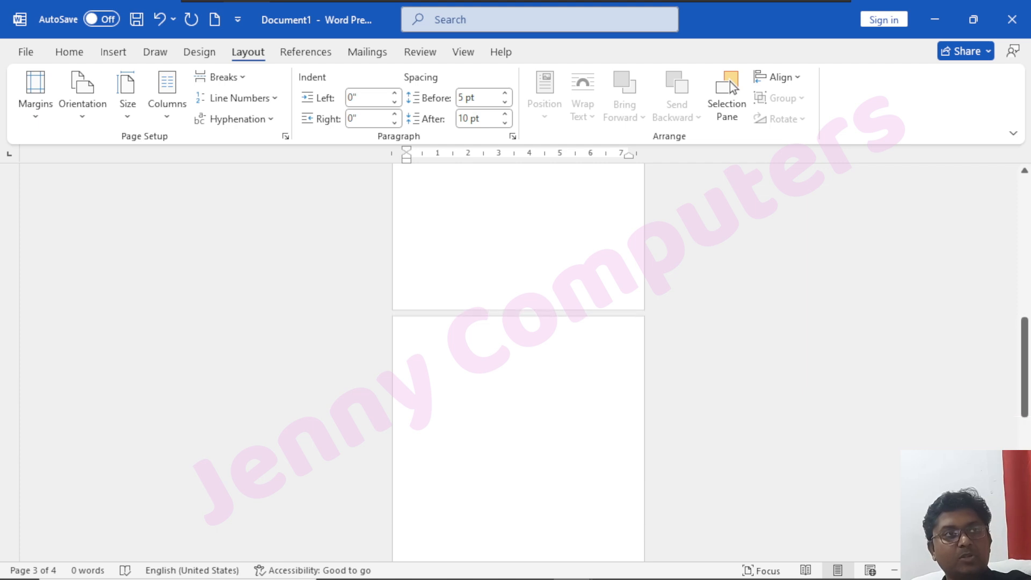
scroll(385, 268, up, 10)
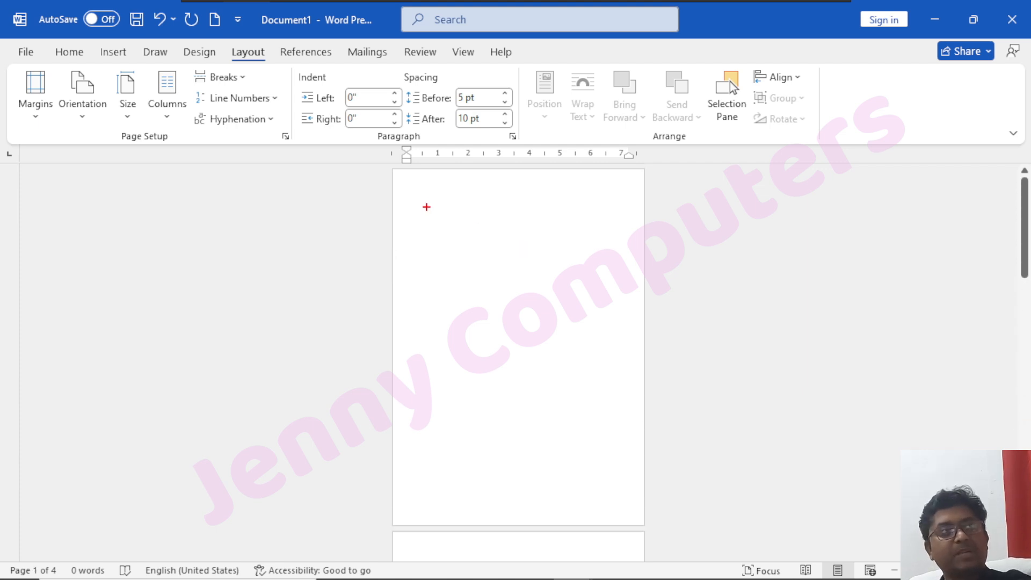
drag(422, 190, 610, 498)
drag(527, 173, 545, 166)
drag(404, 272, 382, 286)
mouse_move(627, 263)
mouse_down()
mouse_move(622, 276)
mouse_move(671, 288)
mouse_up()
drag(527, 516, 562, 534)
drag(480, 509, 490, 505)
drag(622, 394, 642, 389)
drag(400, 354, 407, 354)
drag(381, 210, 393, 225)
drag(478, 167, 473, 182)
drag(473, 173, 475, 169)
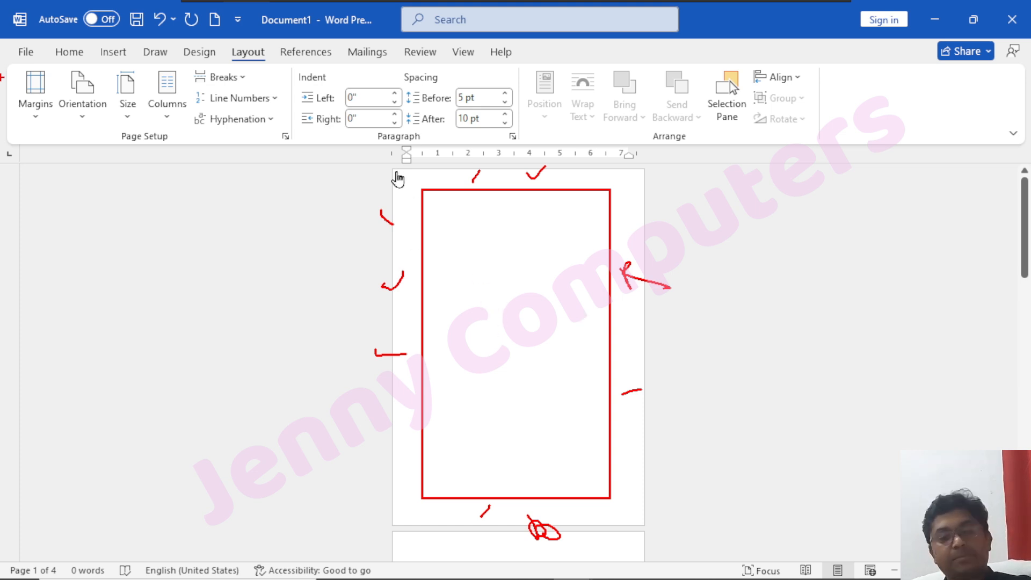
key(Escape)
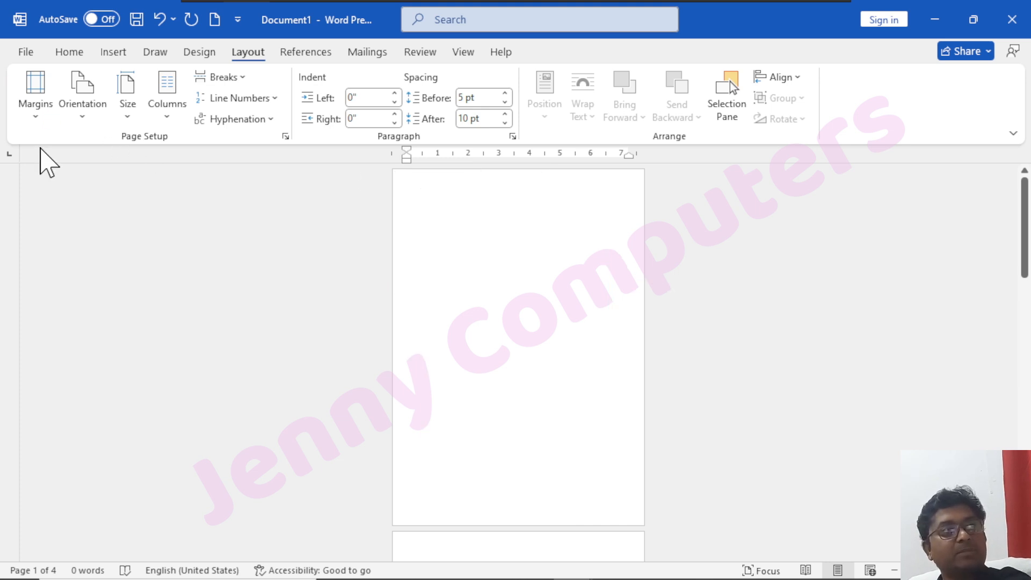
Look through the preset page margins and open the custom margin settings.
click(40, 115)
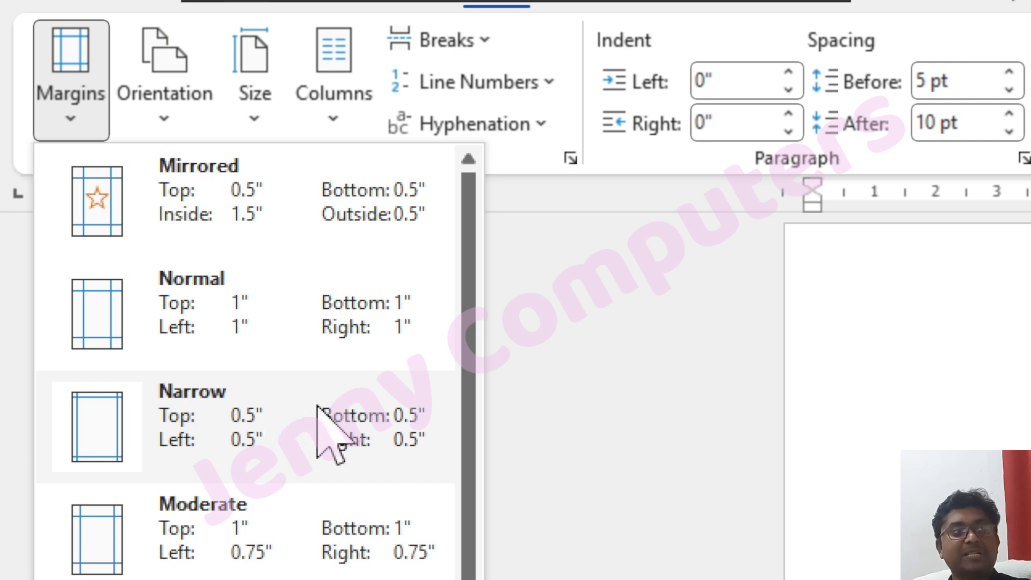
scroll(317, 407, down, 1)
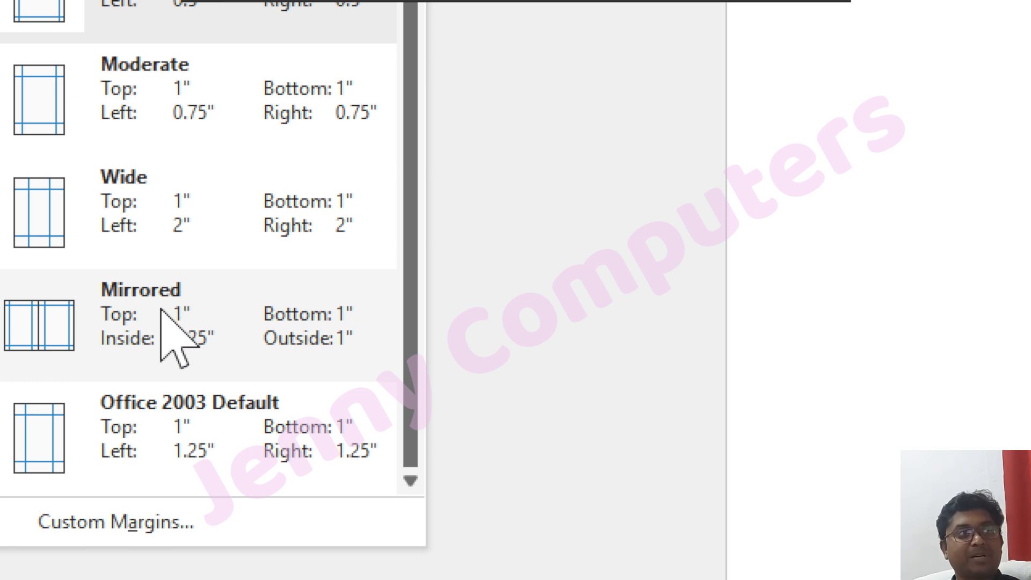
scroll(161, 310, up, 2)
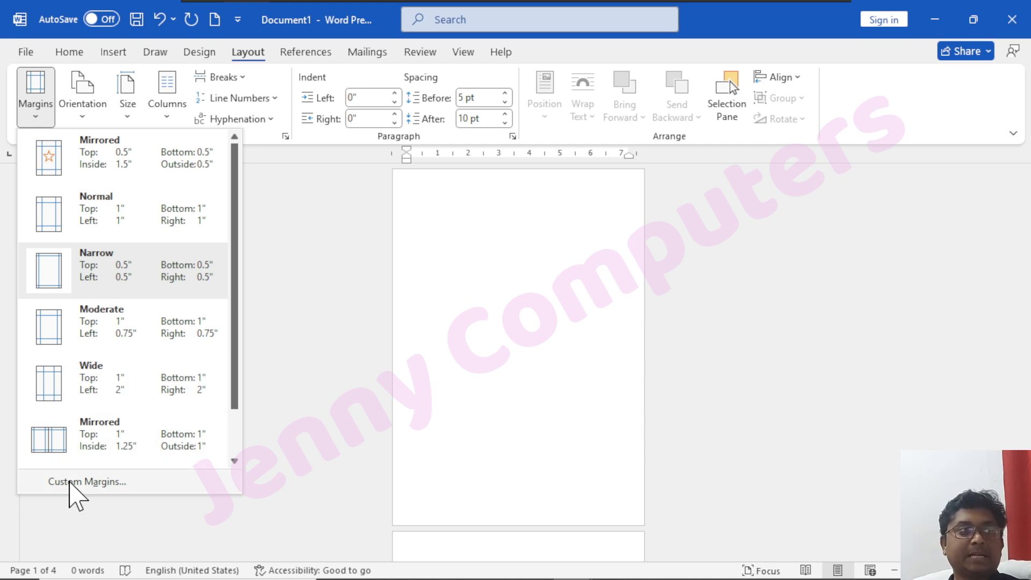
click(110, 482)
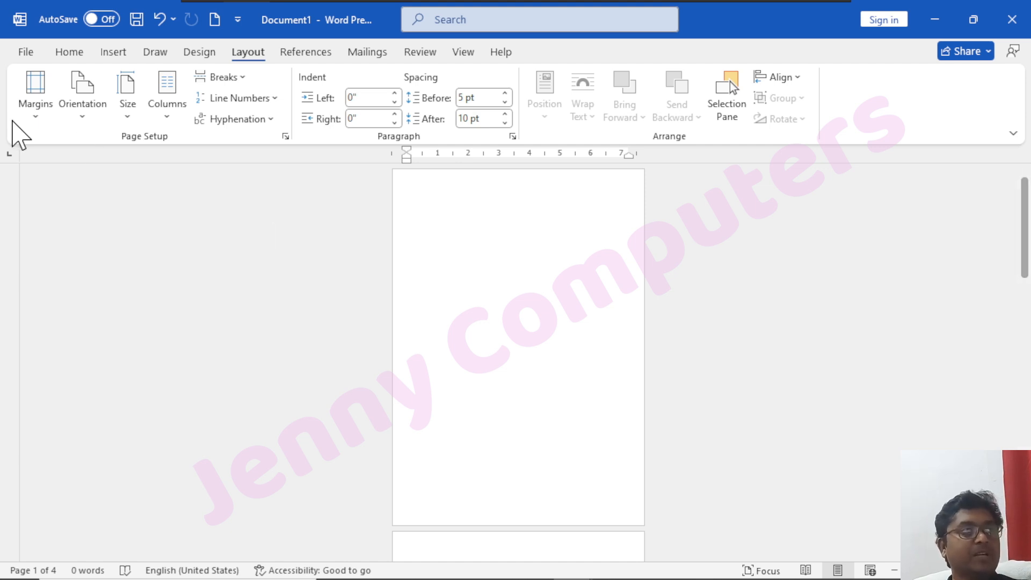
click(35, 110)
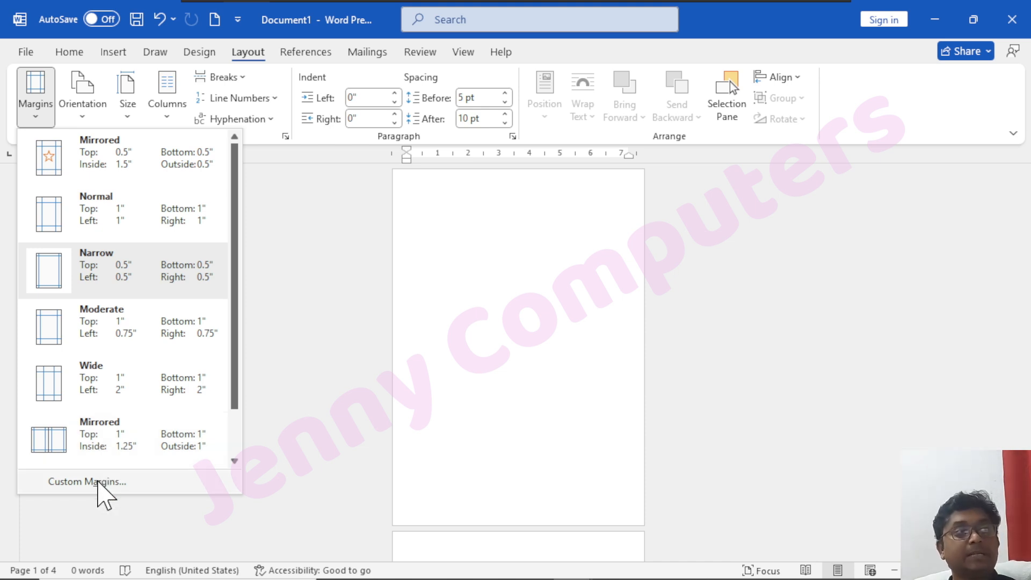
click(100, 482)
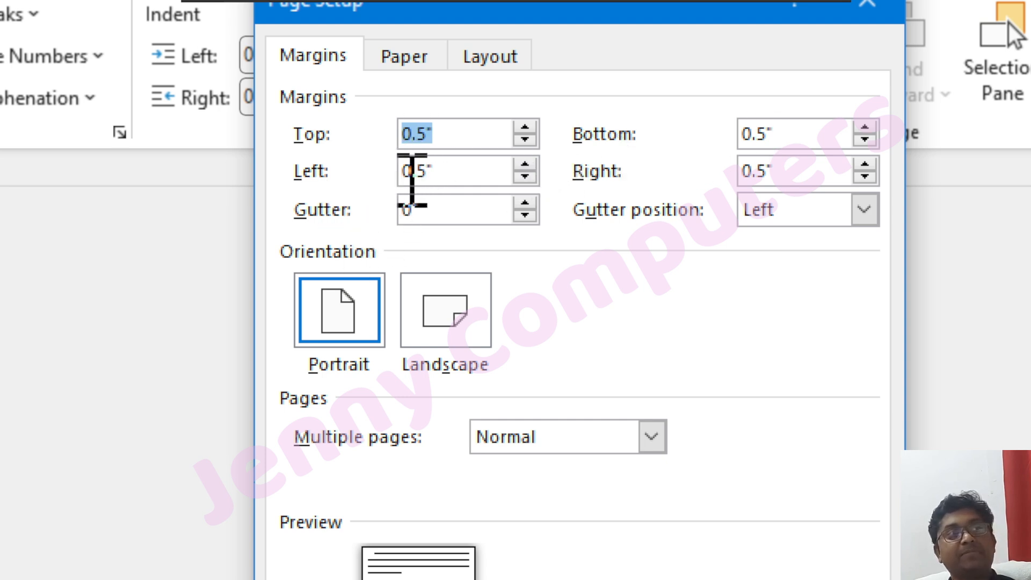
Try a left margin of 1.5 inches and set it back to 0.5 inches.
drag(430, 171, 376, 172)
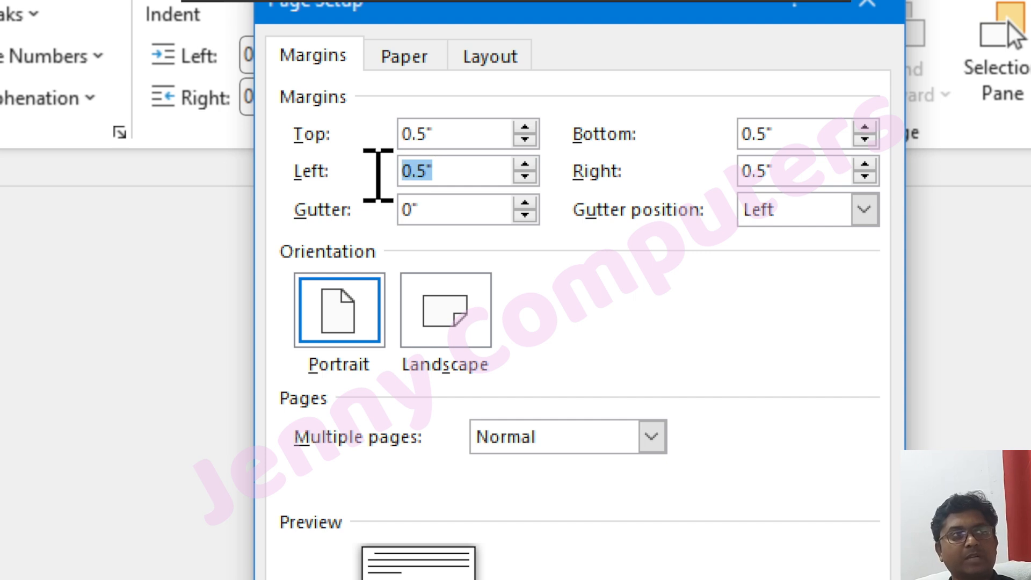
text(1.5)
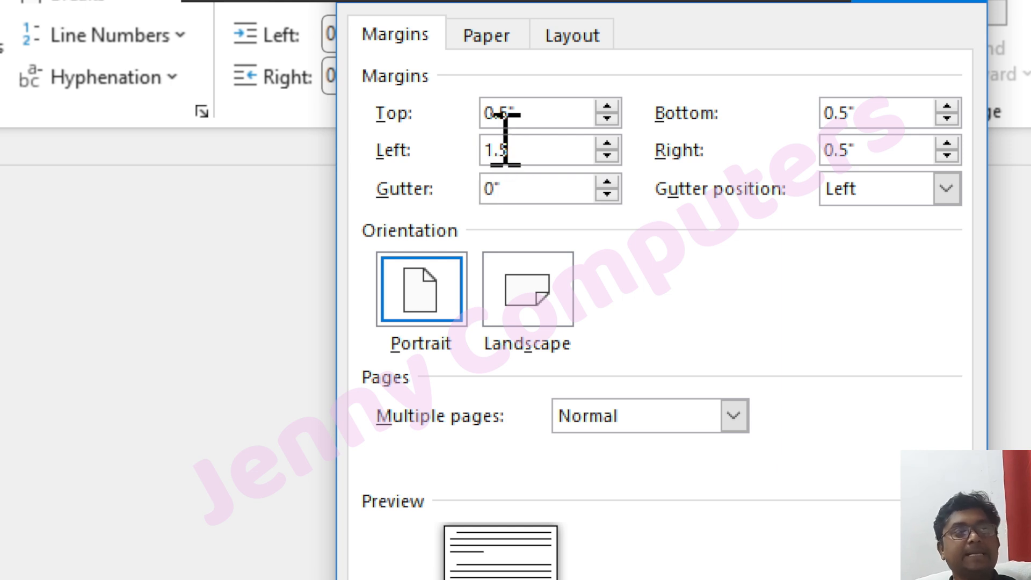
key(BackSpace)
key(BackSpace)
key(BackSpace)
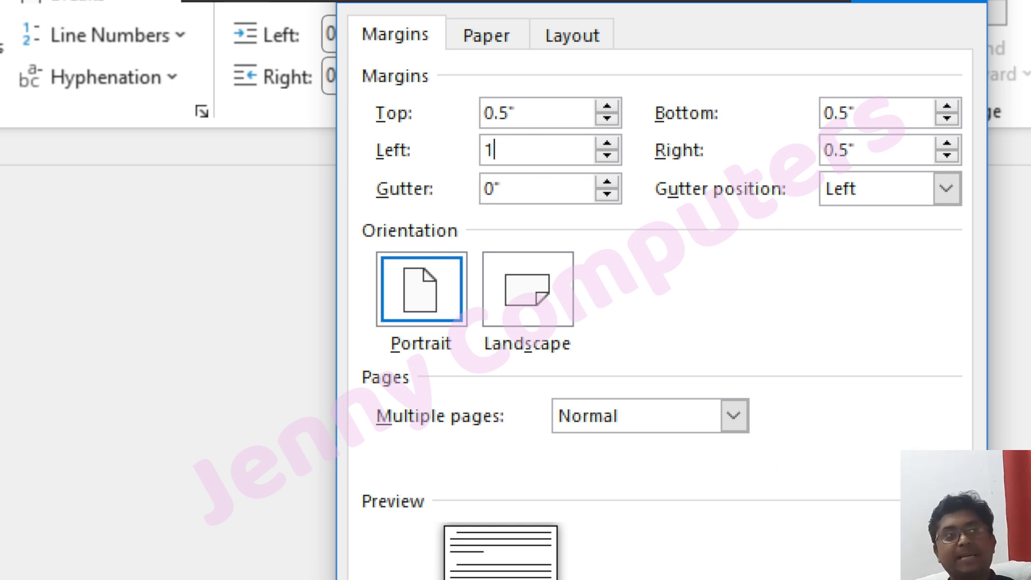
text(0.5)
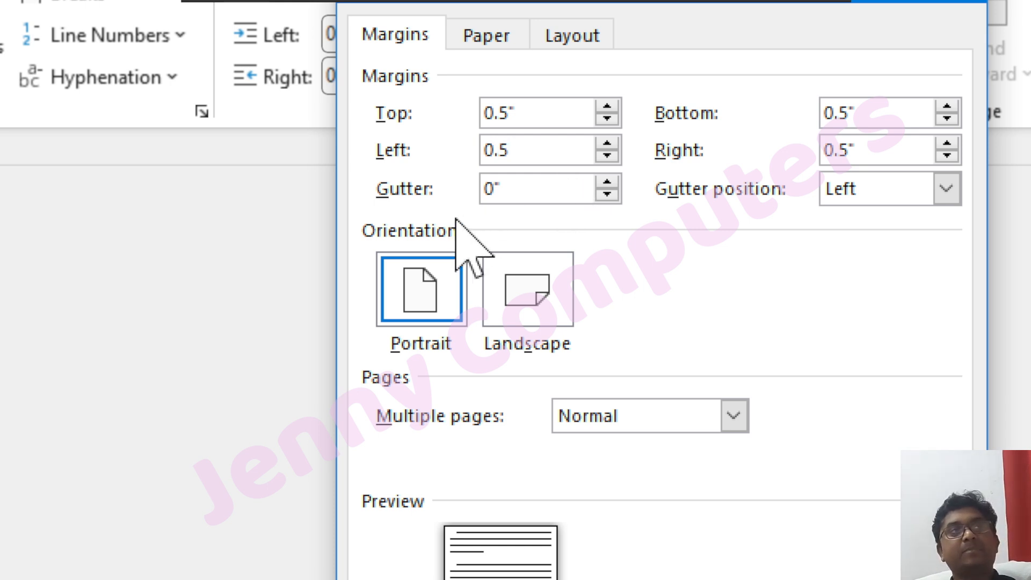
Set a 0.5 inch gutter with the gutter position kept at Left, apply it to the whole document and review the pages.
drag(532, 191, 472, 188)
text(0.5)
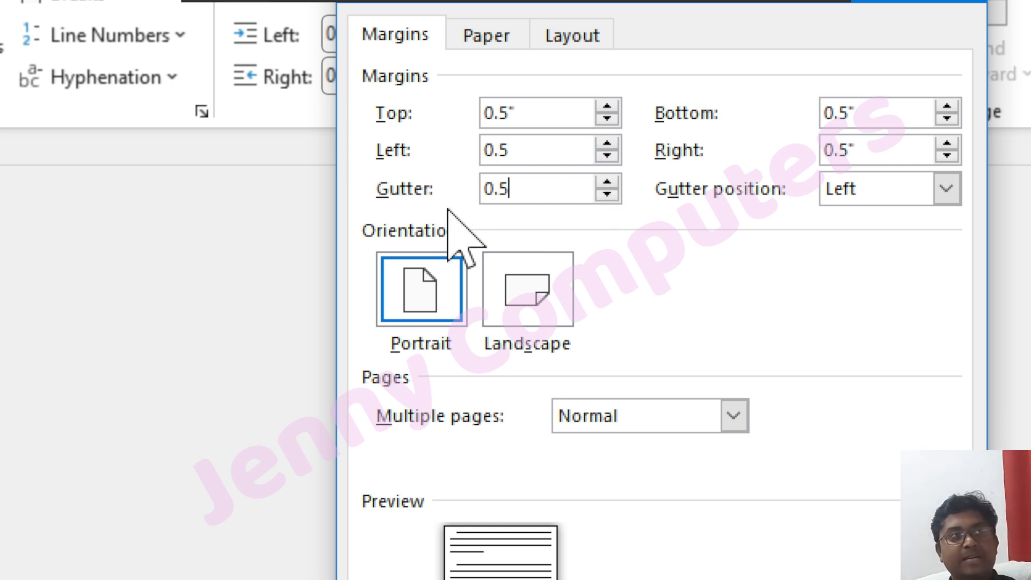
click(847, 197)
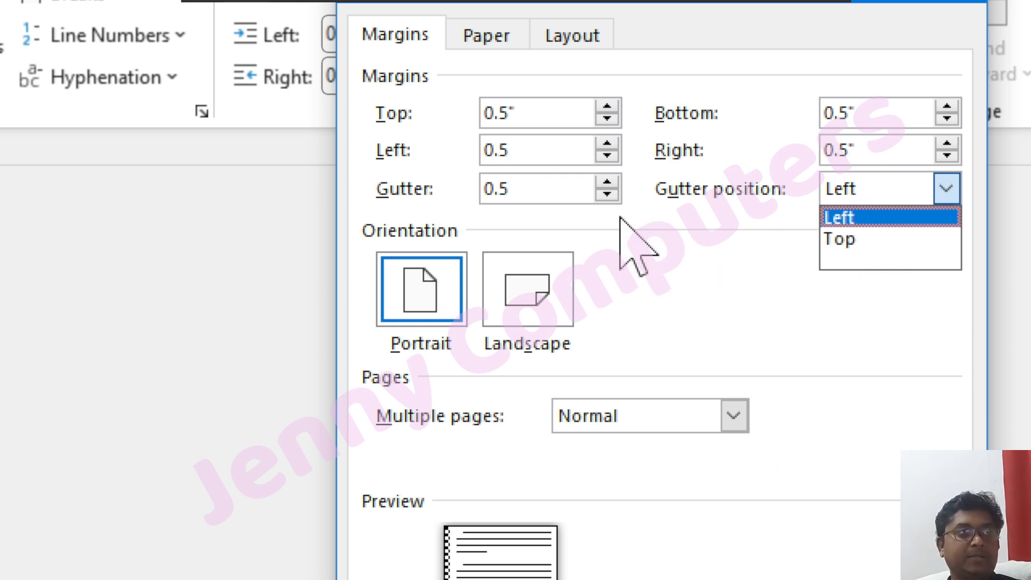
click(561, 196)
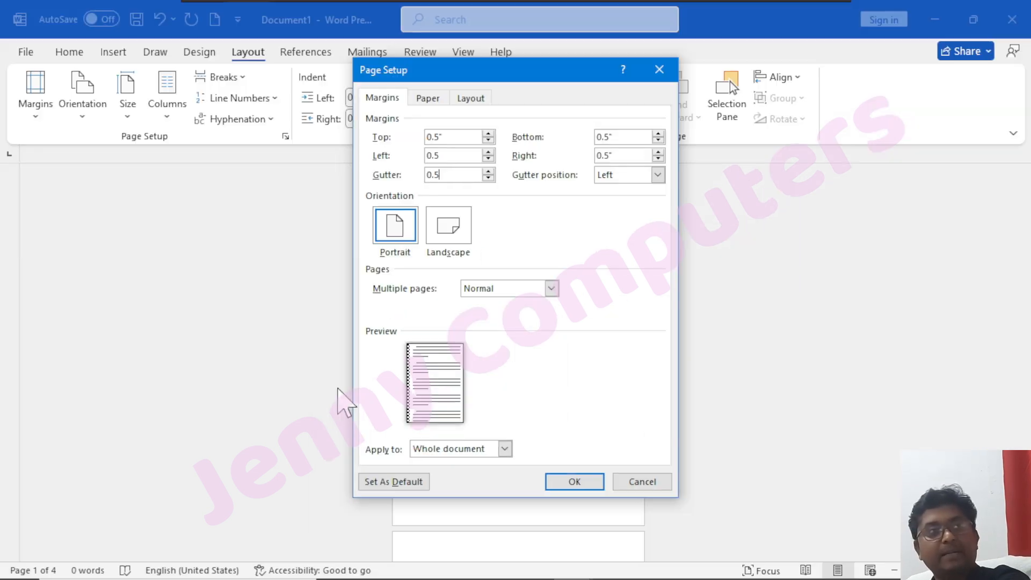
click(564, 490)
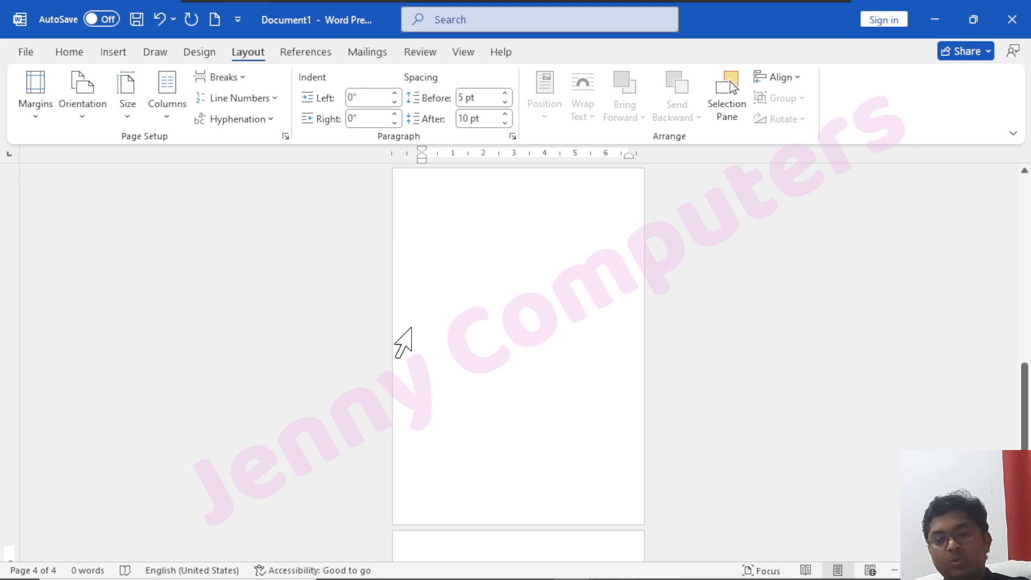
scroll(411, 328, up, 1)
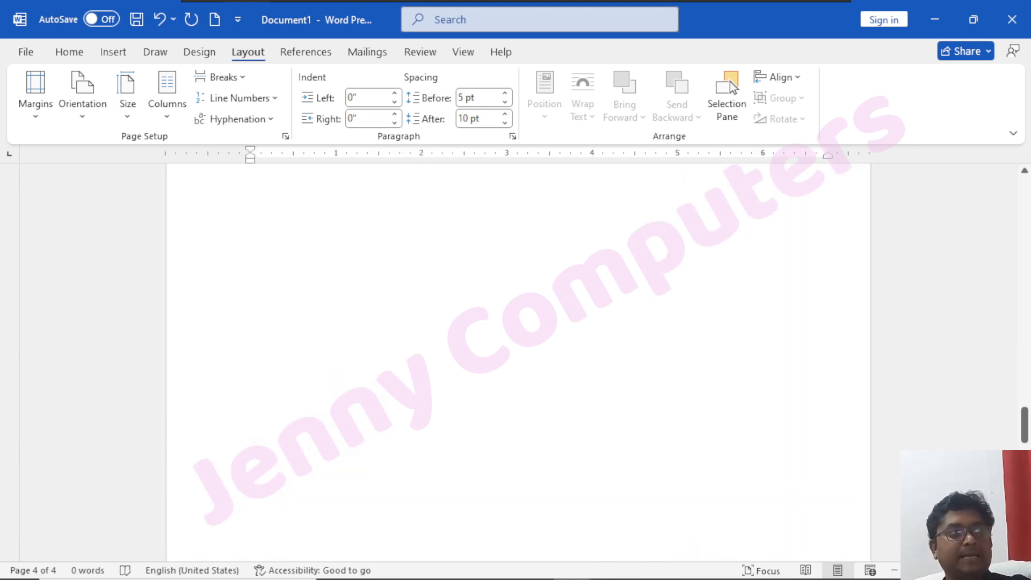
scroll(212, 288, up, 15)
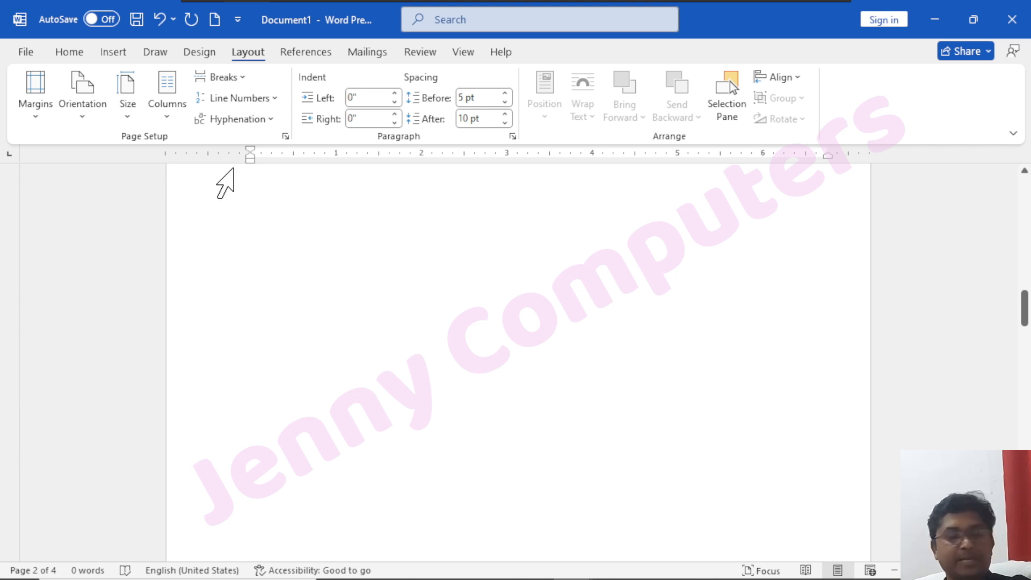
Try Mirror margins in the custom margin settings, apply 2 pages per sheet to the whole document instead and review the pages.
click(35, 112)
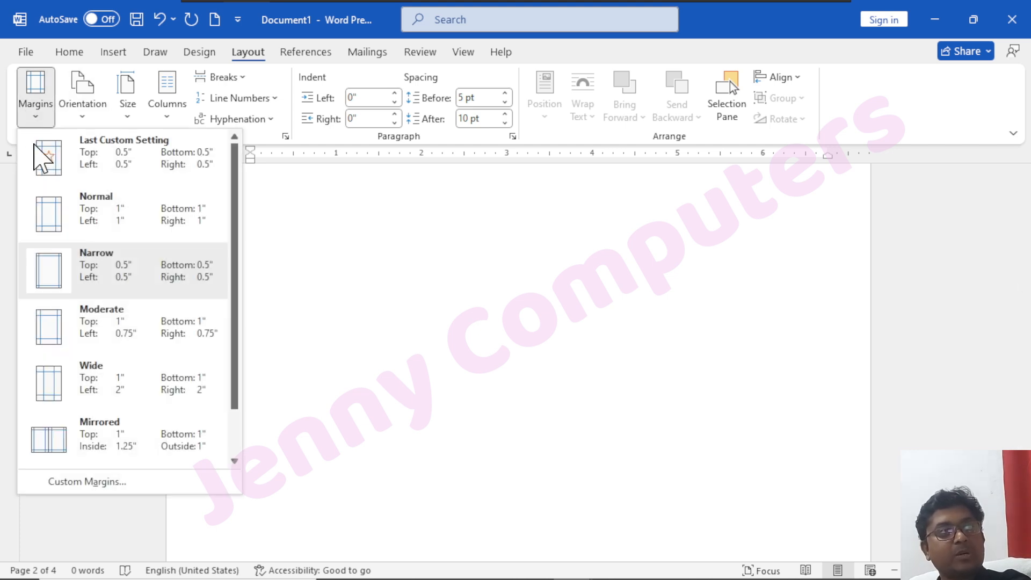
click(107, 484)
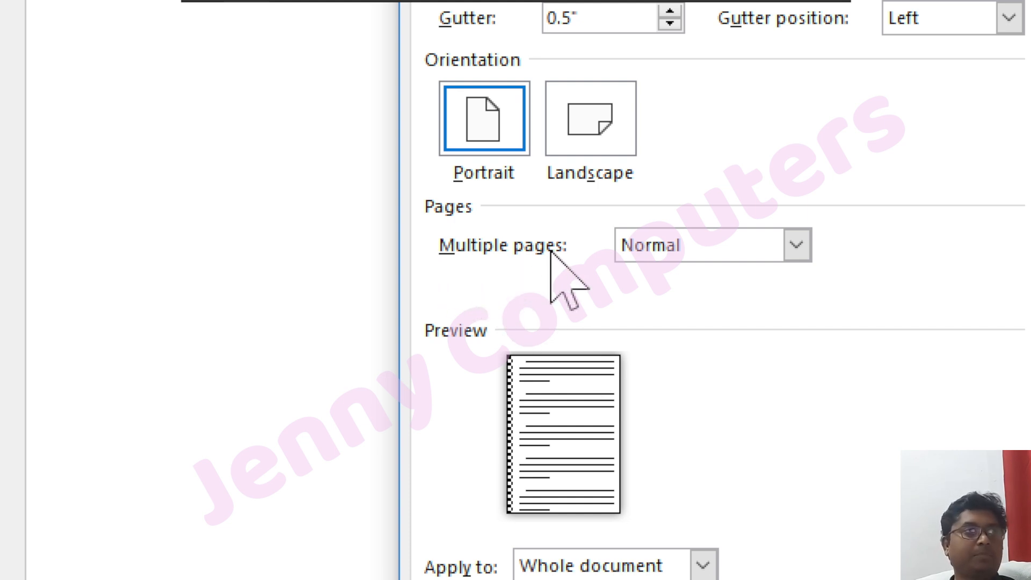
click(807, 252)
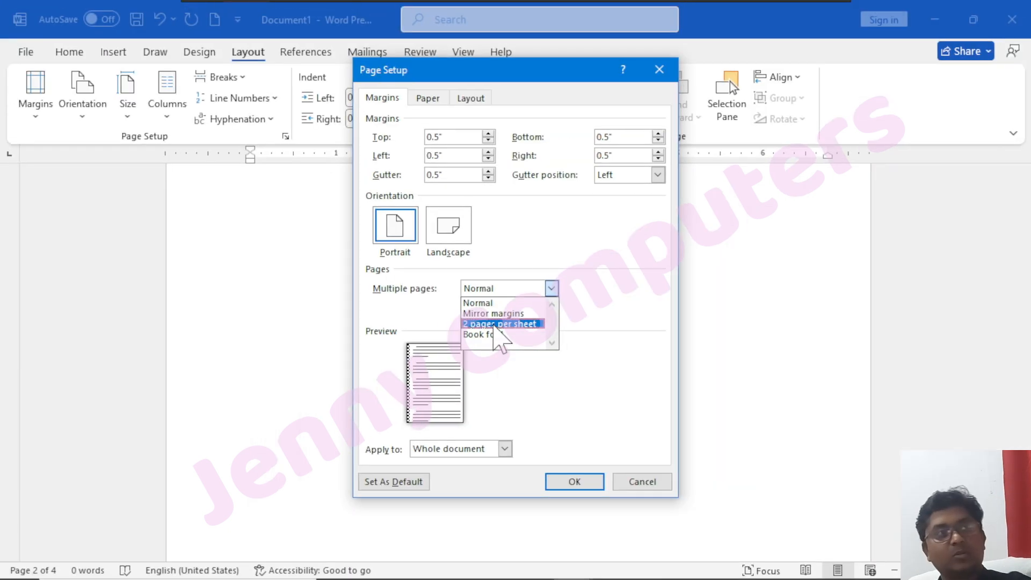
click(678, 295)
click(517, 290)
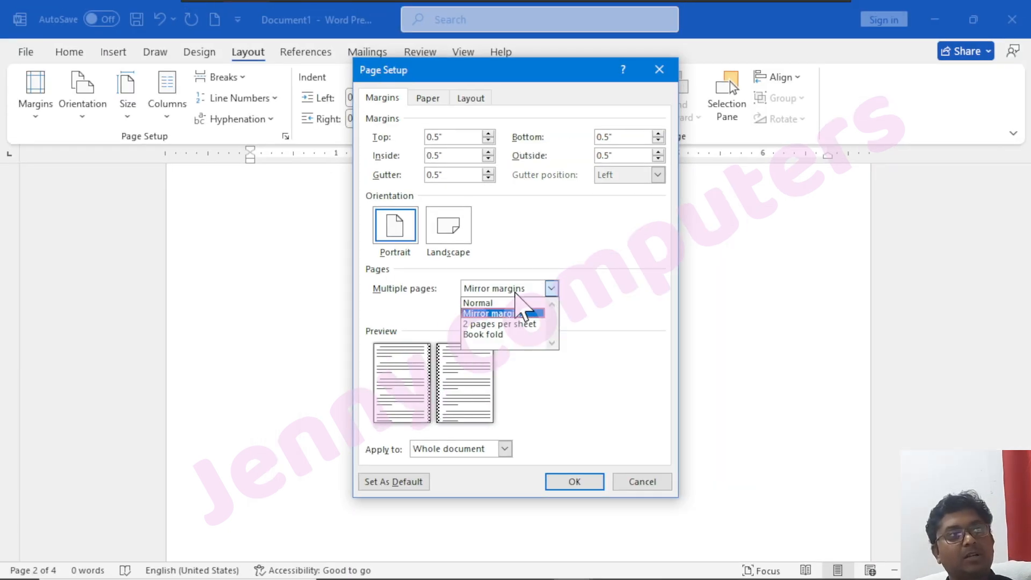
click(517, 325)
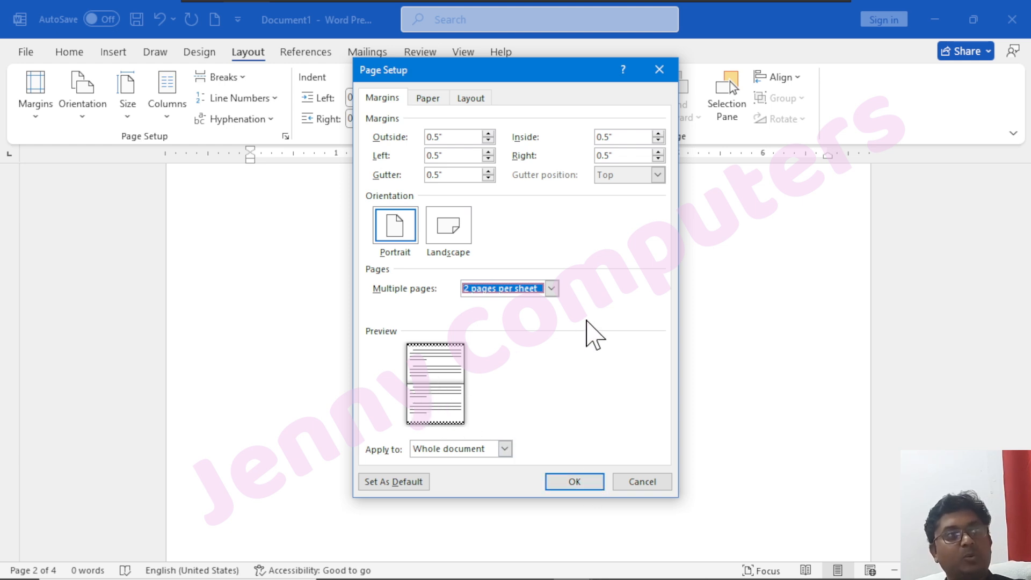
click(590, 483)
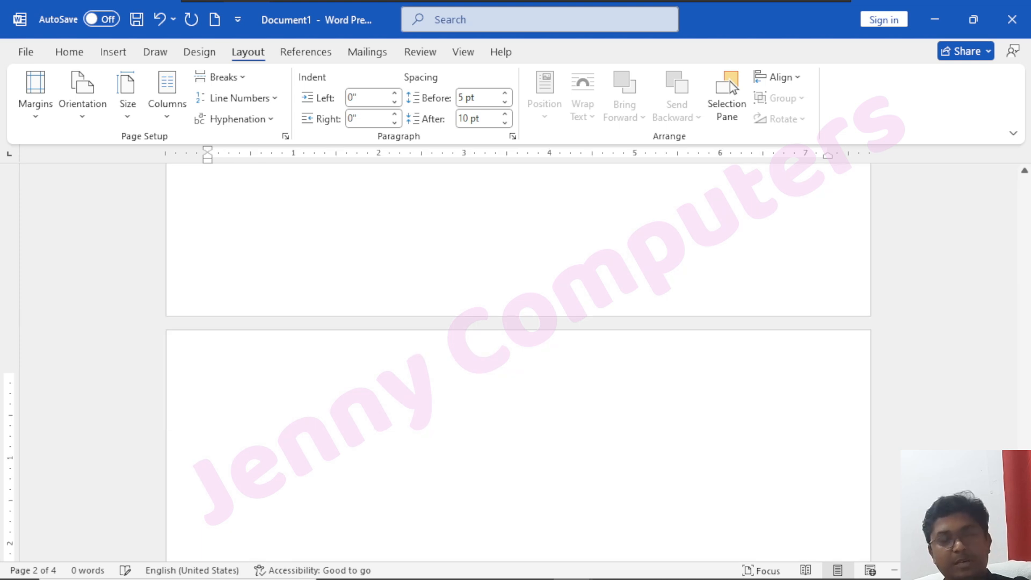
scroll(734, 87, down, 10)
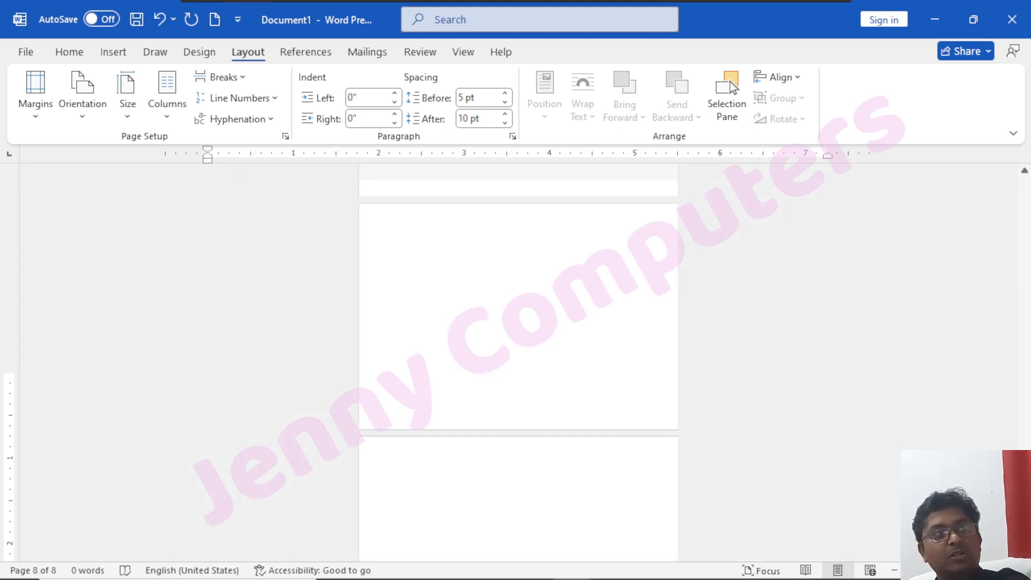
scroll(550, 402, up, 5)
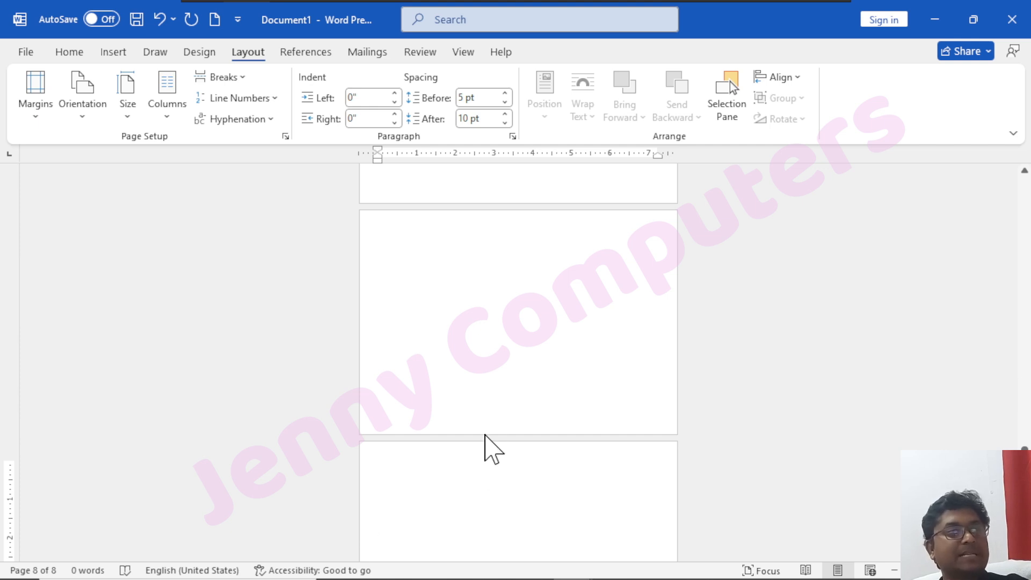
Set Multiple pages back to Normal in the custom margin settings, apply it to the whole document and review the pages.
click(37, 116)
click(108, 484)
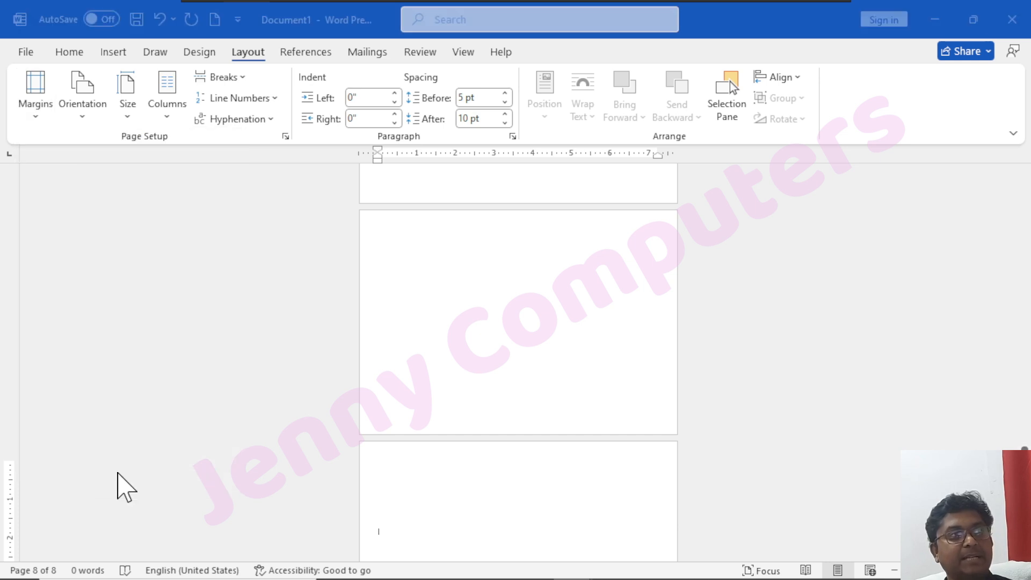
click(552, 289)
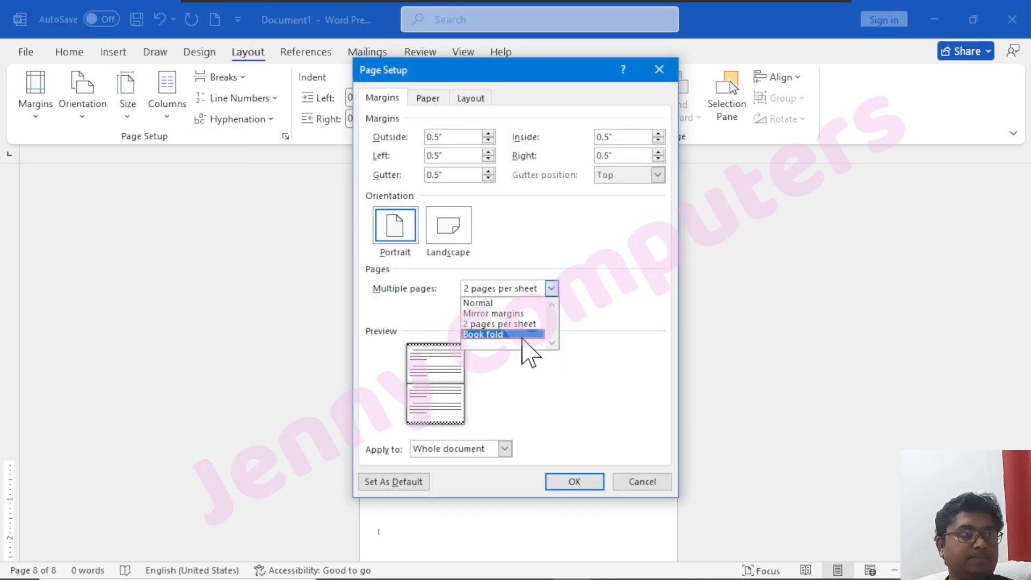
click(522, 303)
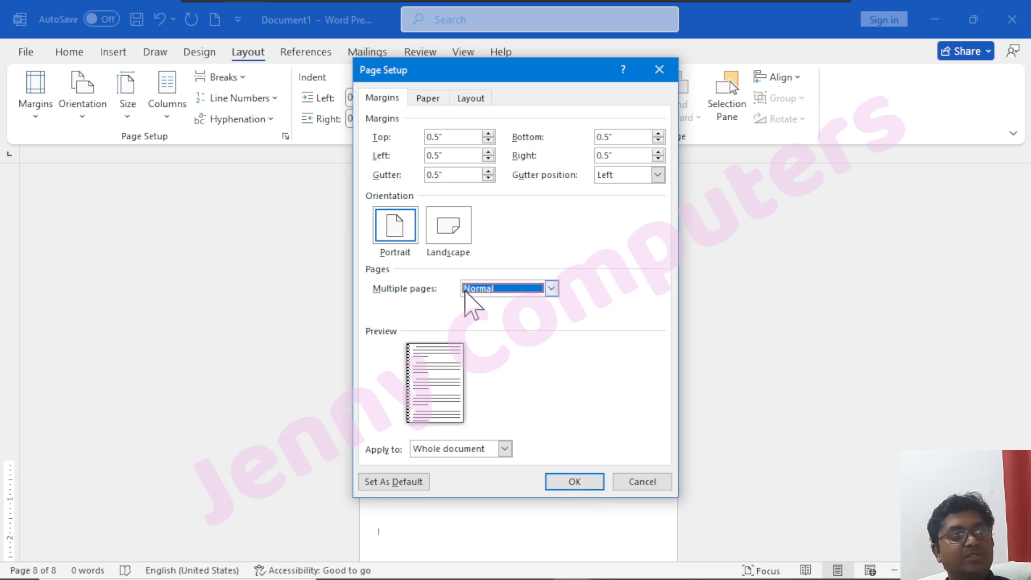
click(530, 290)
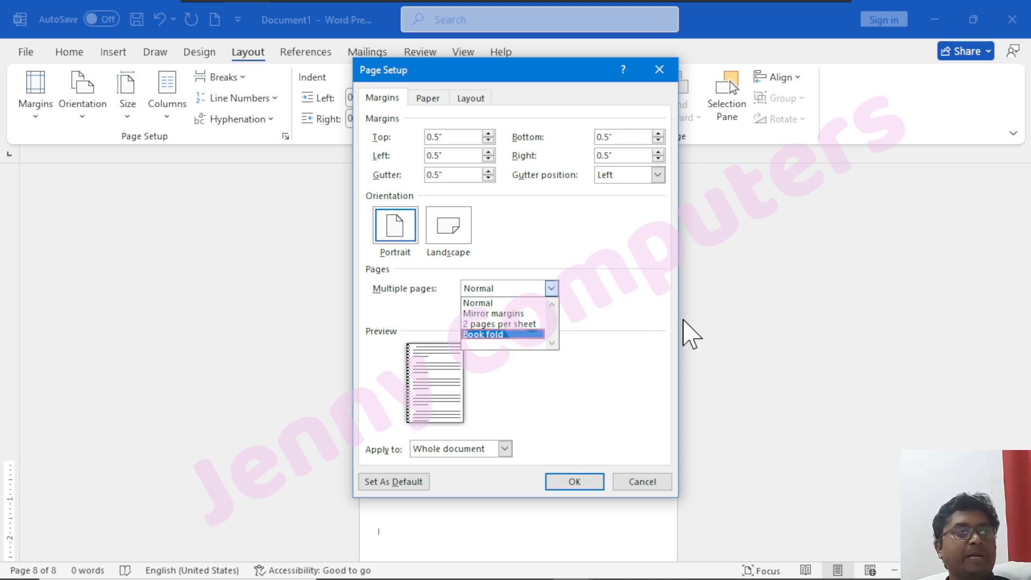
click(654, 85)
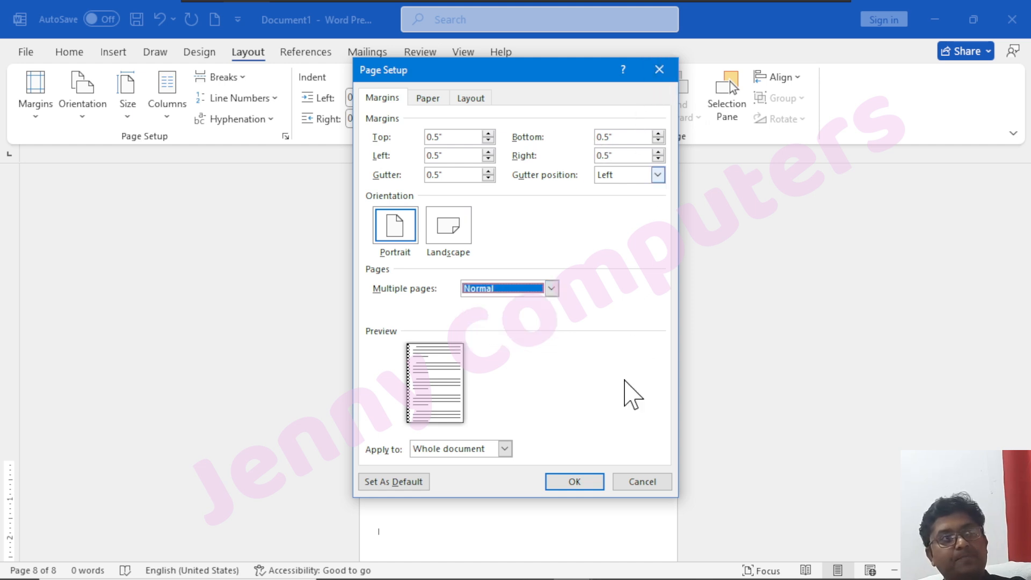
click(561, 482)
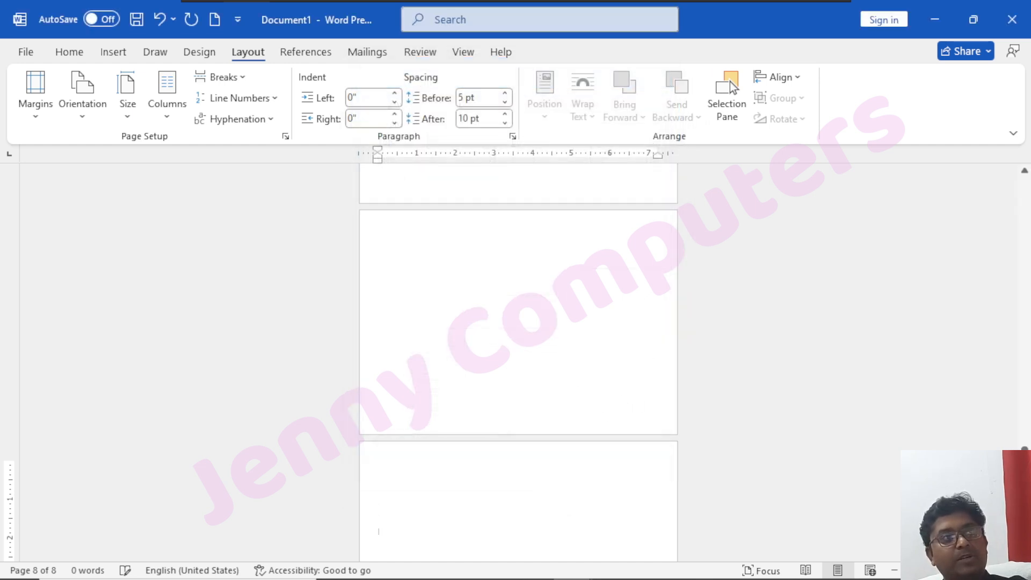
scroll(295, 357, down, 5)
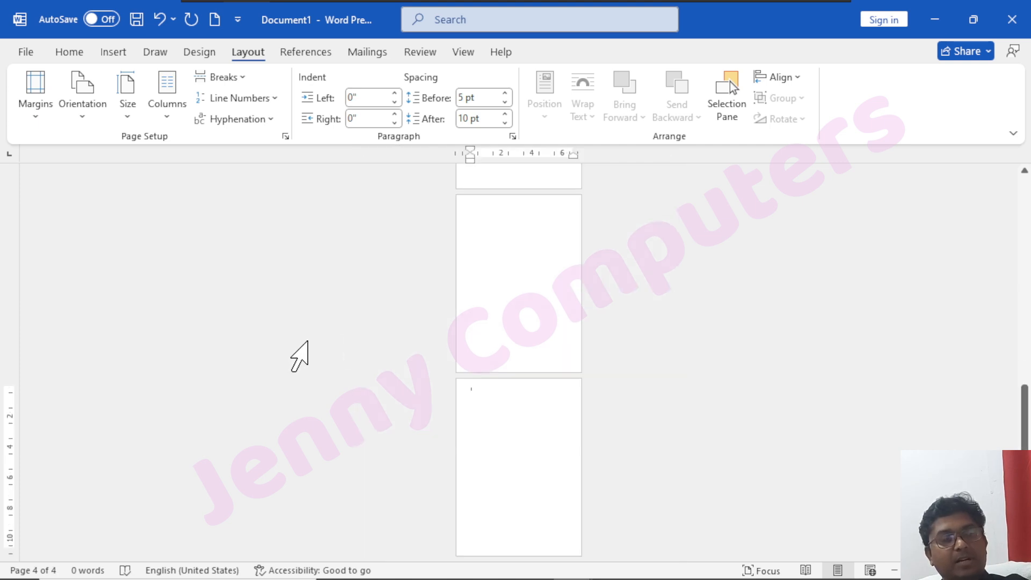
mouse_move(215, 236)
mouse_down()
mouse_move(317, 382)
mouse_move(755, 449)
mouse_move(781, 471)
mouse_up()
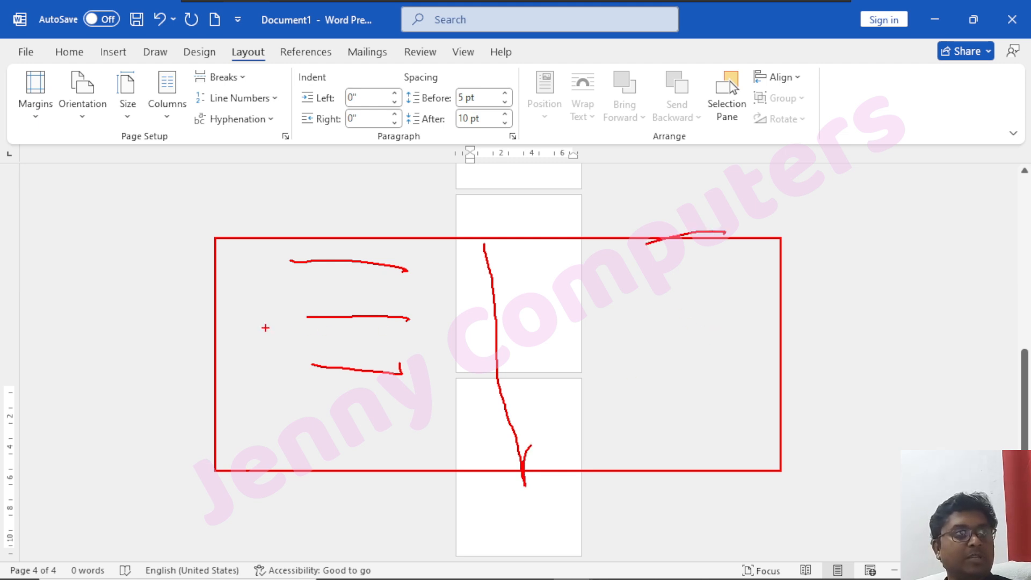
drag(552, 289, 661, 289)
drag(542, 333, 650, 330)
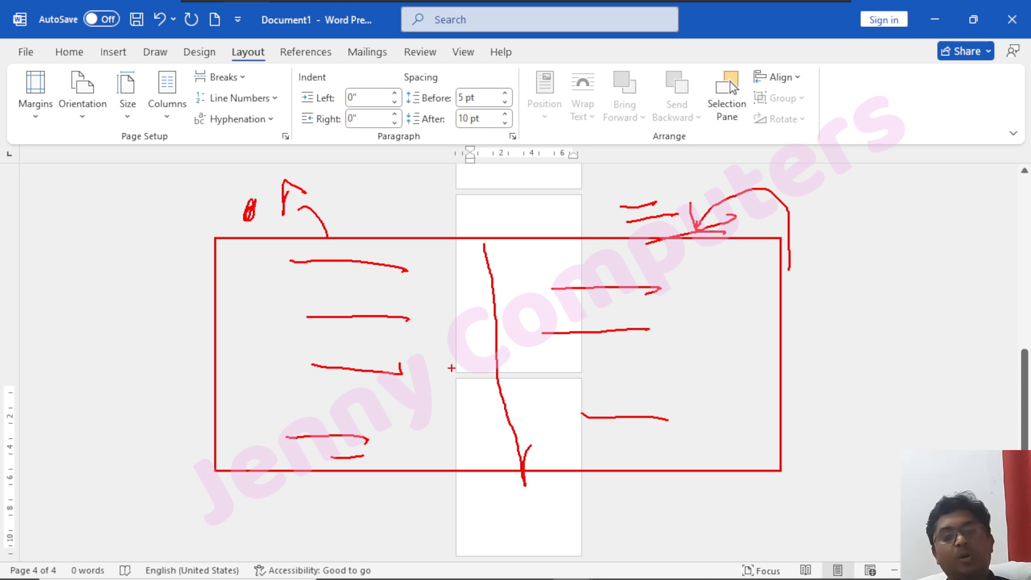
key(Escape)
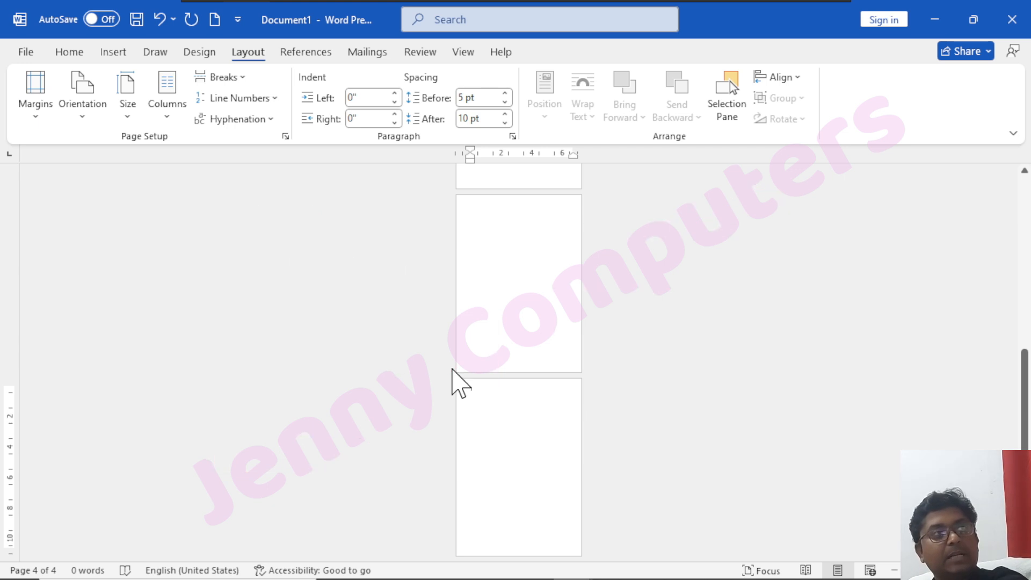
Try a gutter of 0 in the custom margin settings, view the Apply to options and close the settings without applying.
click(34, 108)
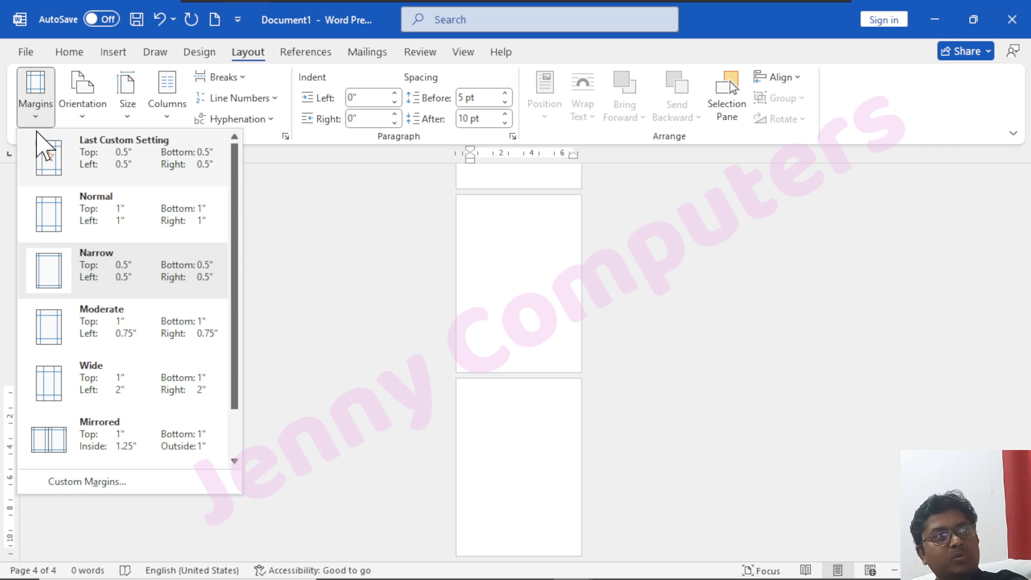
click(106, 482)
click(491, 290)
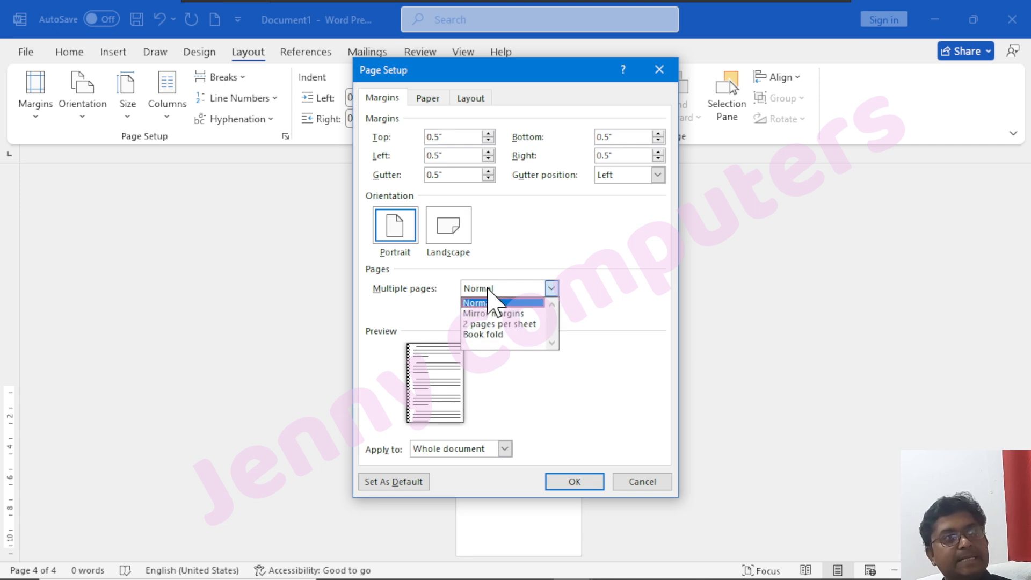
click(614, 277)
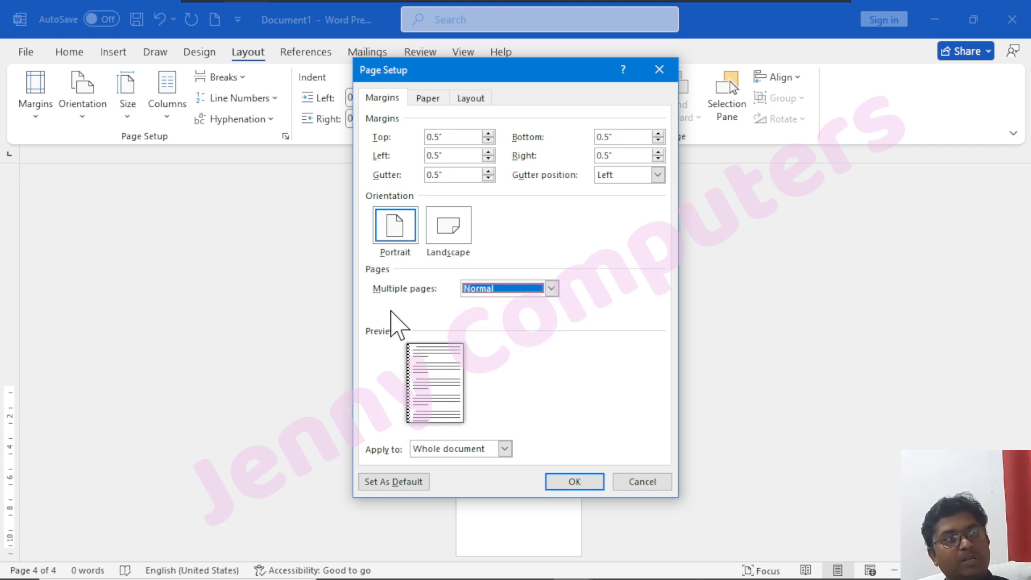
key(alt+g)
text(0)
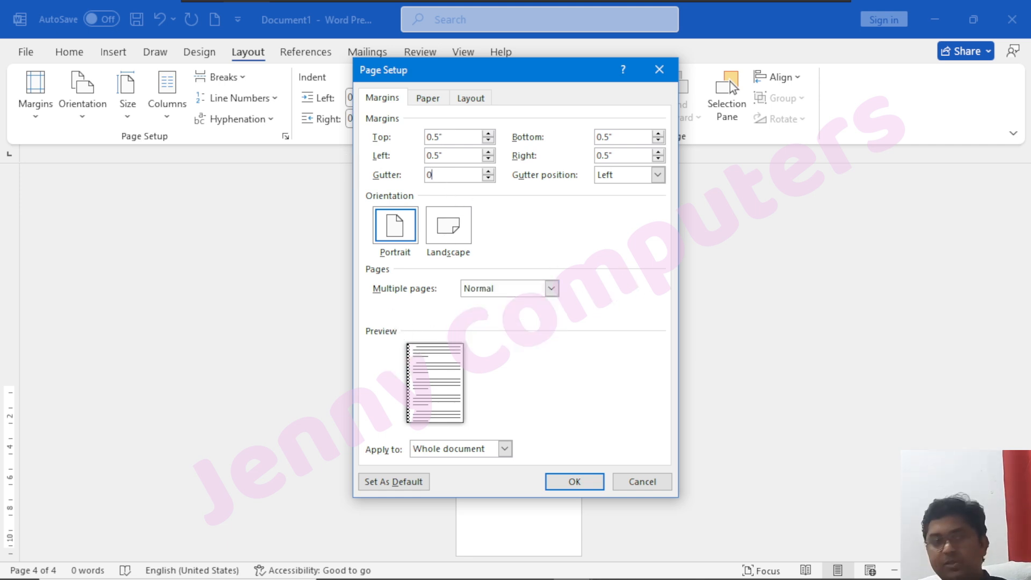
click(448, 156)
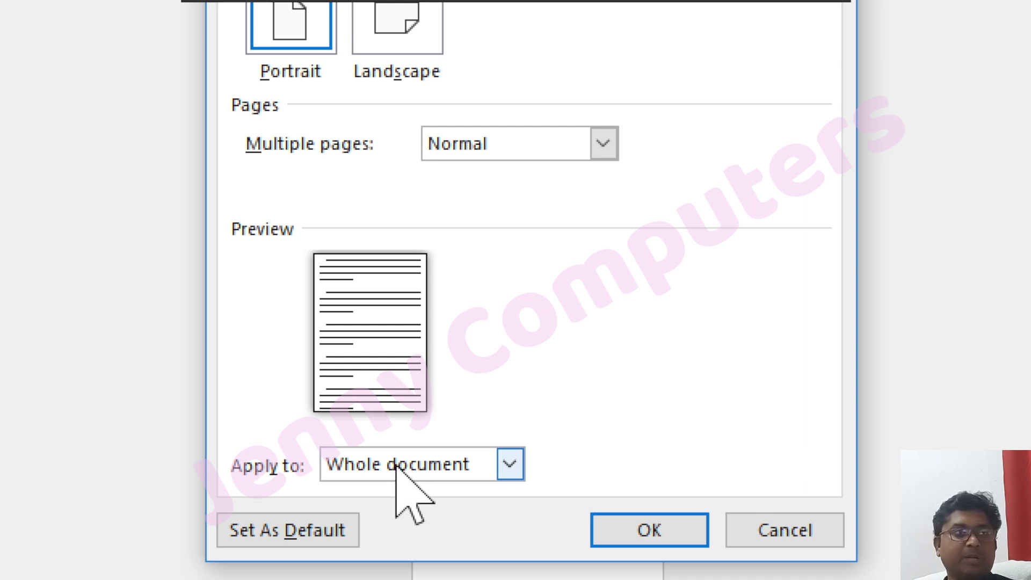
click(500, 473)
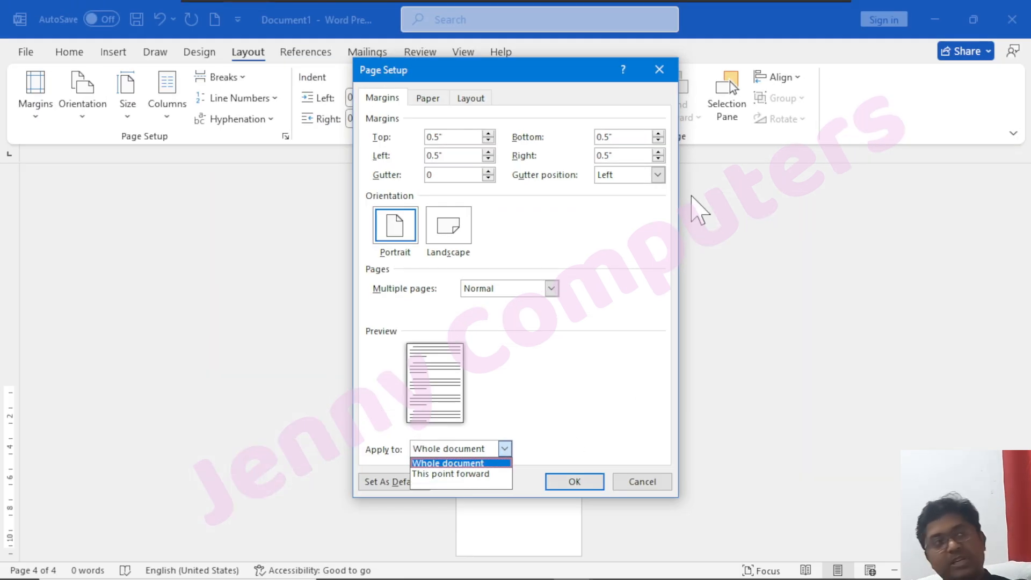
click(666, 69)
click(660, 70)
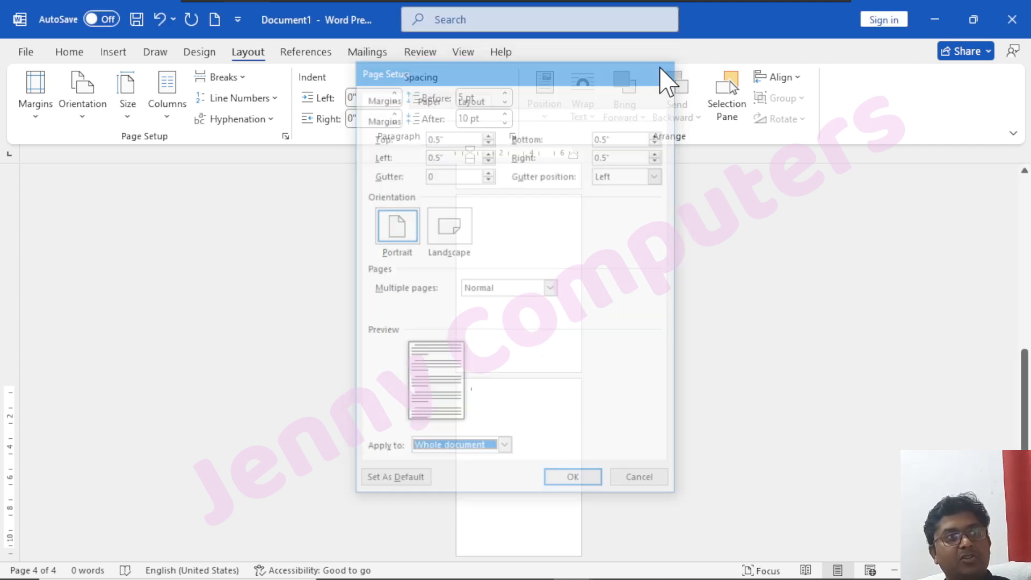
Move the cursor from page 1 down to page 4 to examine the document's pages.
scroll(519, 362, up, 5)
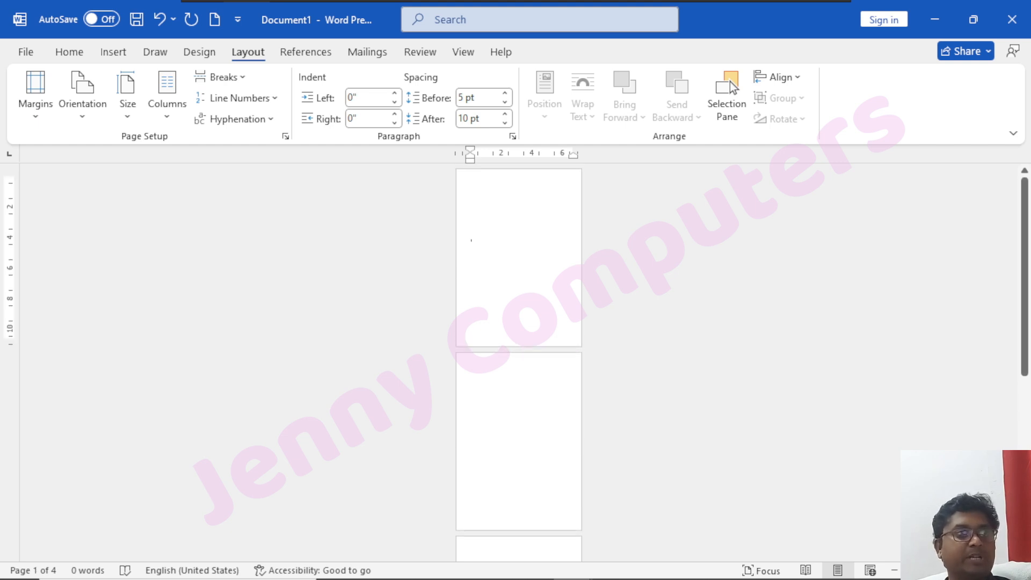
key(Down)
key(Down)
key(Down)
key(Down)
key(Down)
key(Down)
key(Down)
key(Down)
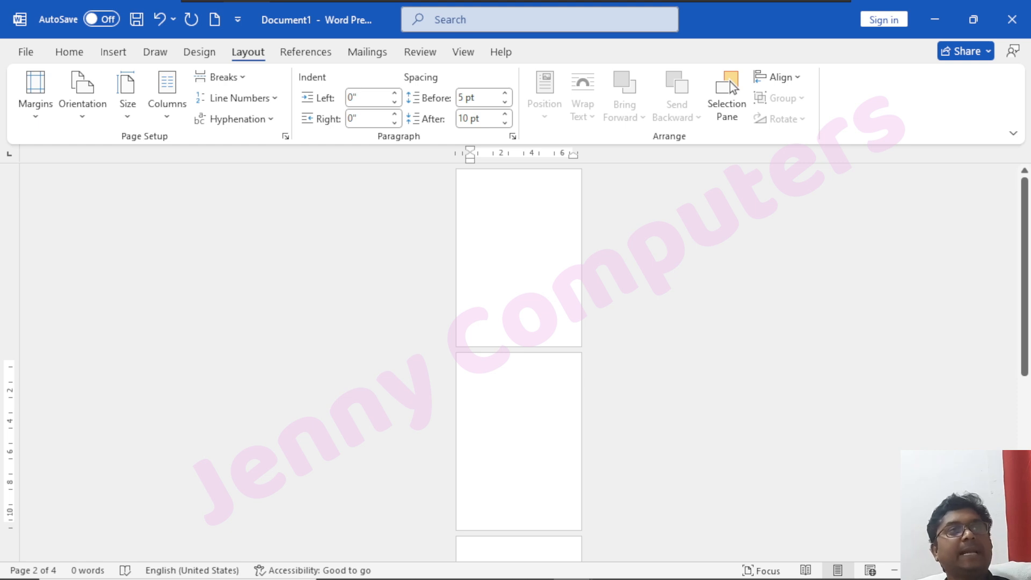
key(Down)
key(Down)
key(Down)
key(Down)
key(Down)
key(Down)
key(Down)
key(Down)
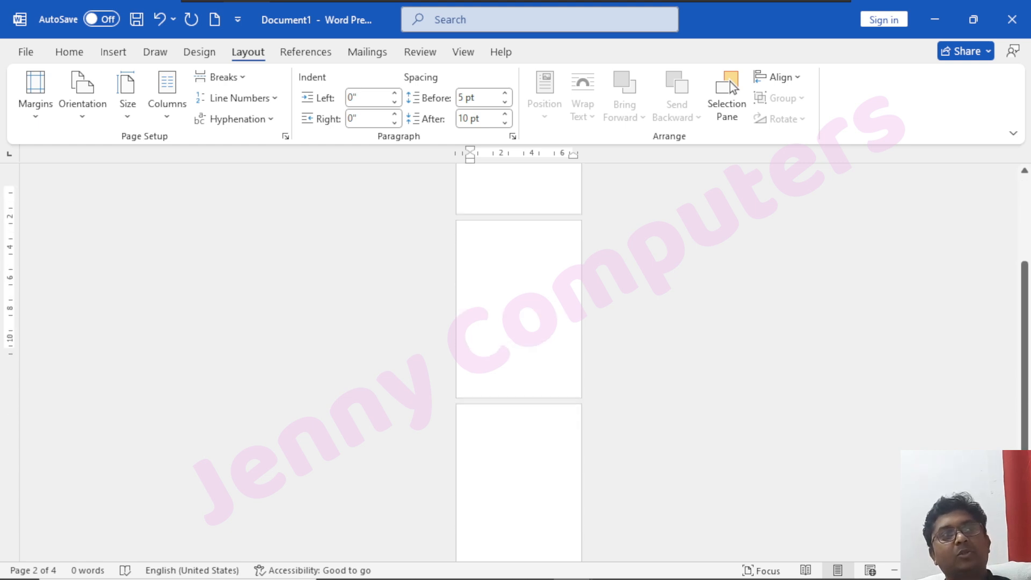
scroll(521, 481, down, 4)
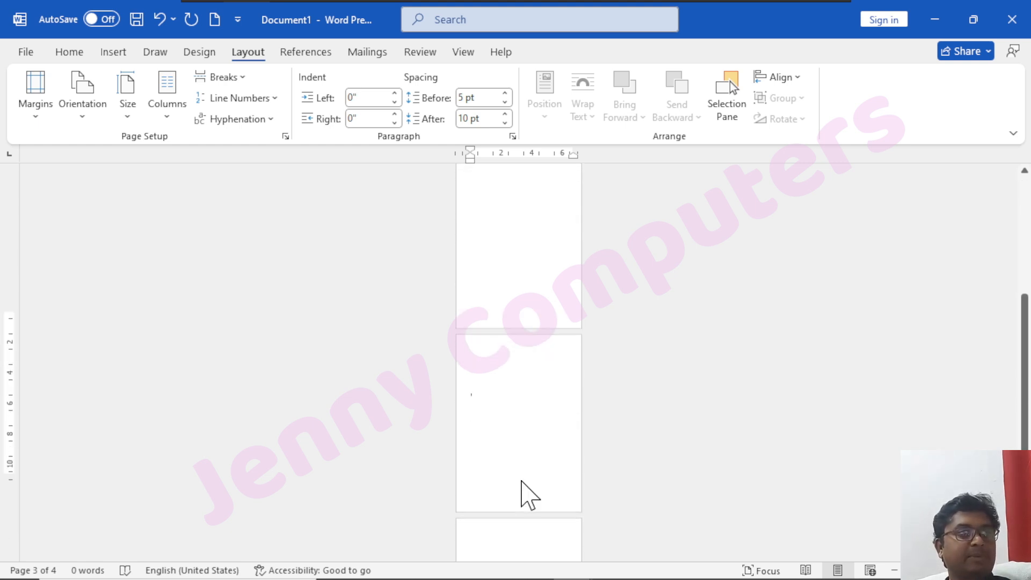
key(Down)
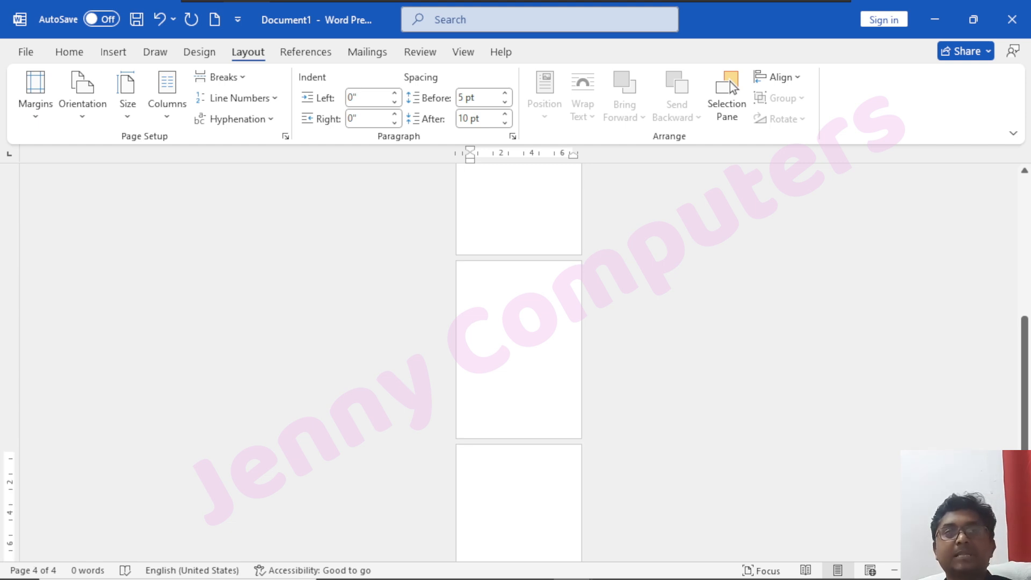
Place the cursor near the end of page 1, apply Landscape orientation from this point forward and review the pages.
scroll(559, 521, up, 10)
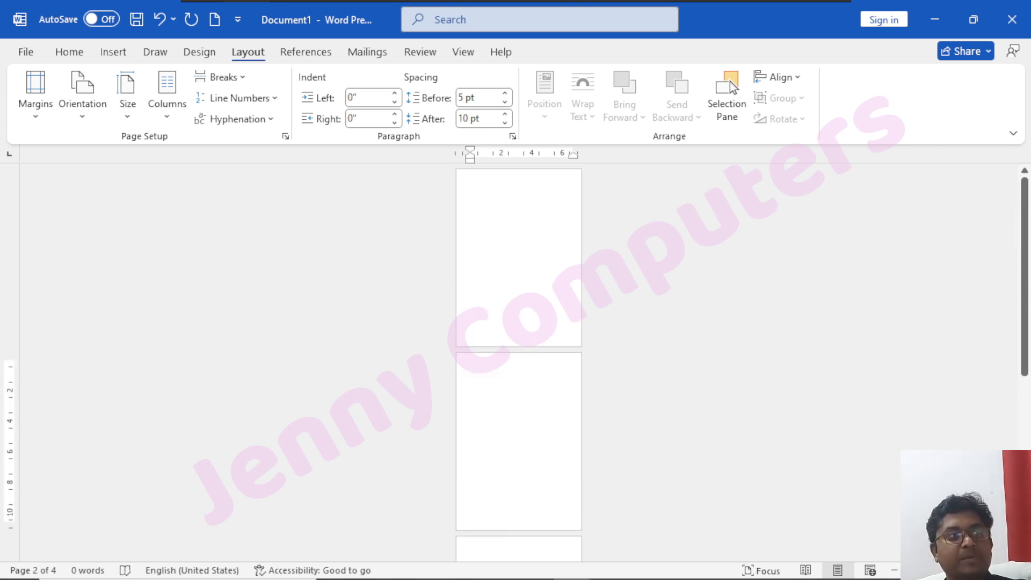
key(Up)
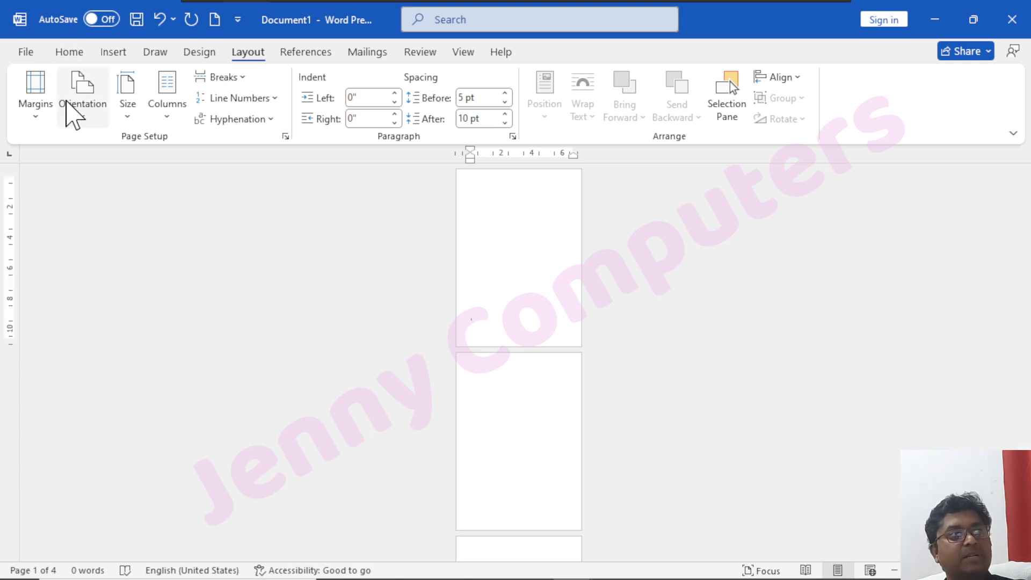
click(32, 121)
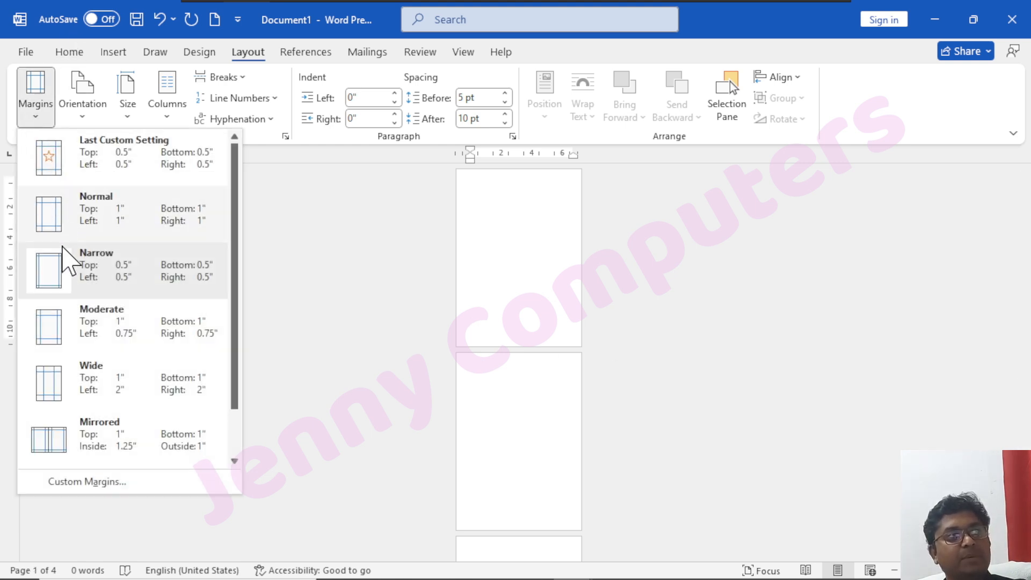
click(121, 480)
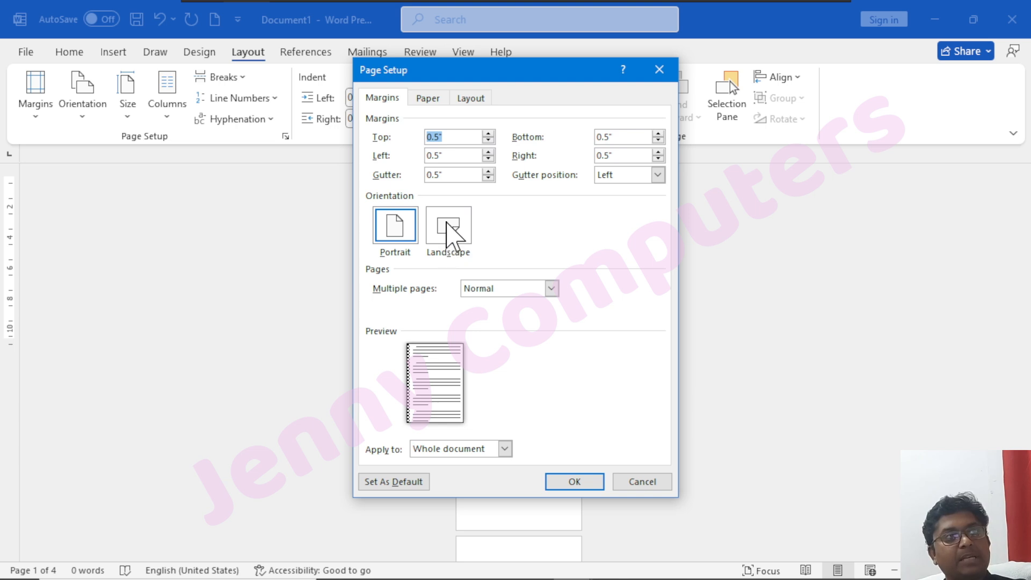
click(449, 235)
click(505, 450)
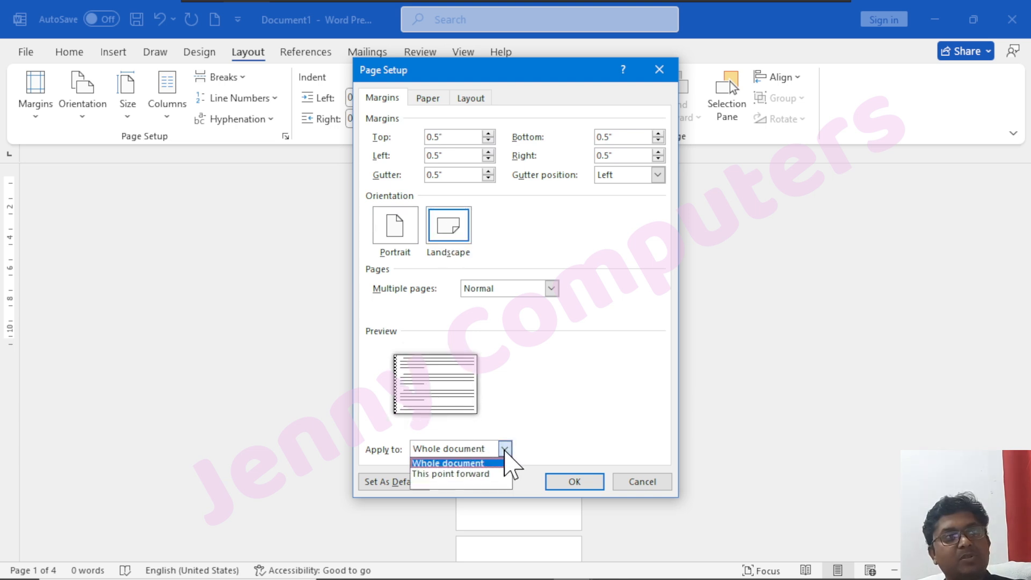
click(458, 473)
key(Return)
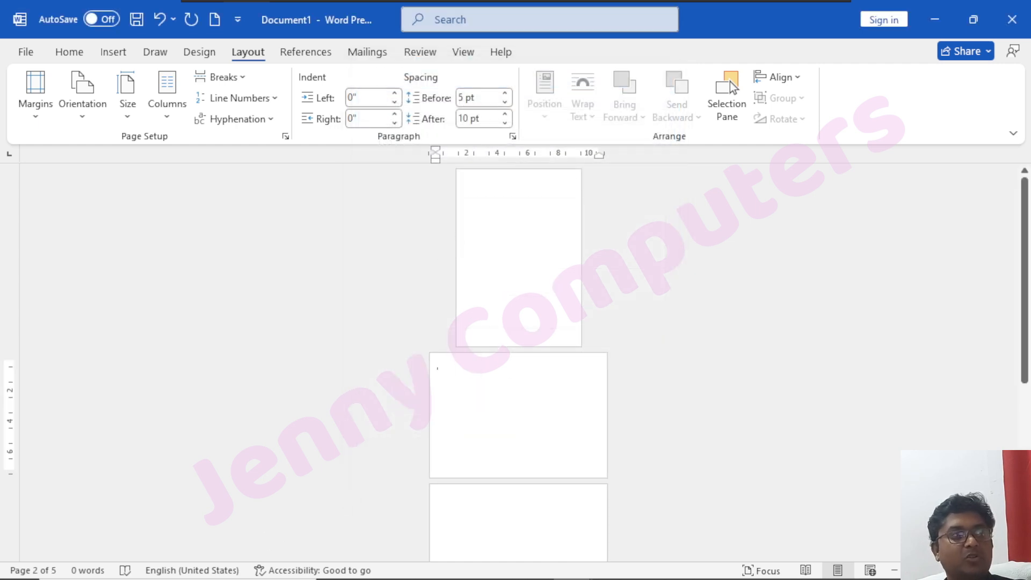
scroll(495, 460, down, 5)
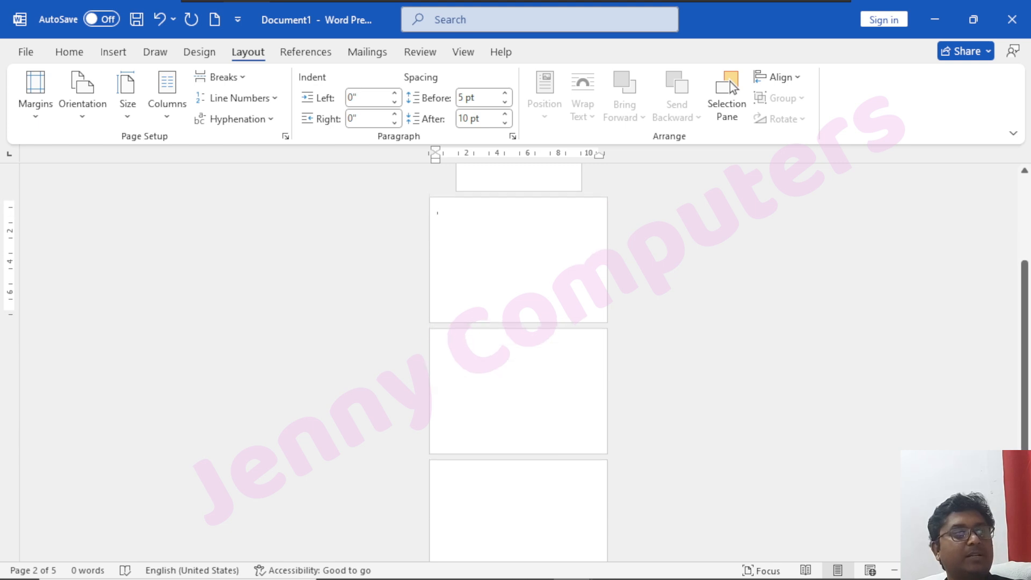
scroll(518, 362, down, 4)
scroll(543, 430, up, 5)
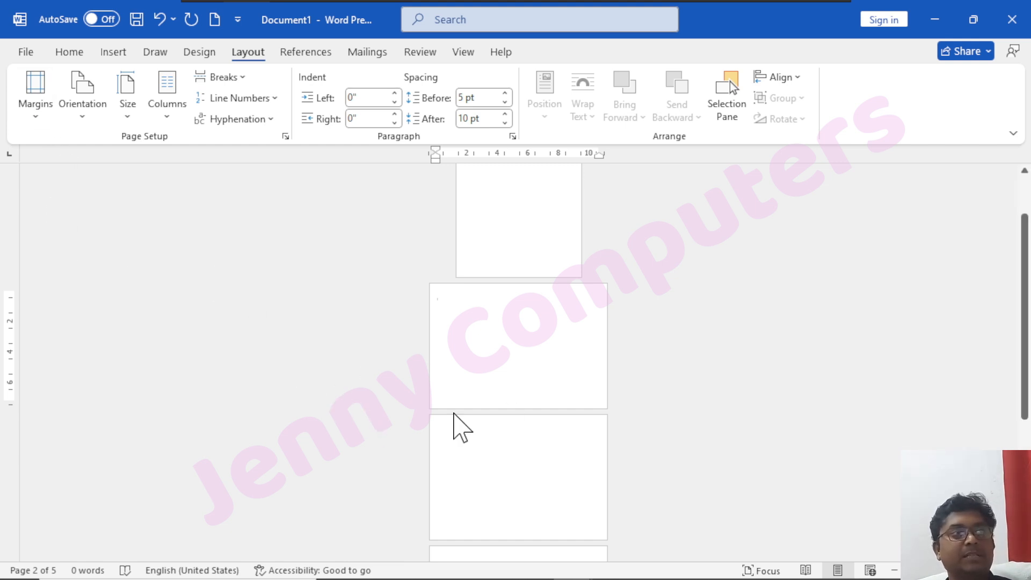
From the end of page 2, apply Portrait orientation from this point forward and review the pages.
click(35, 119)
click(122, 483)
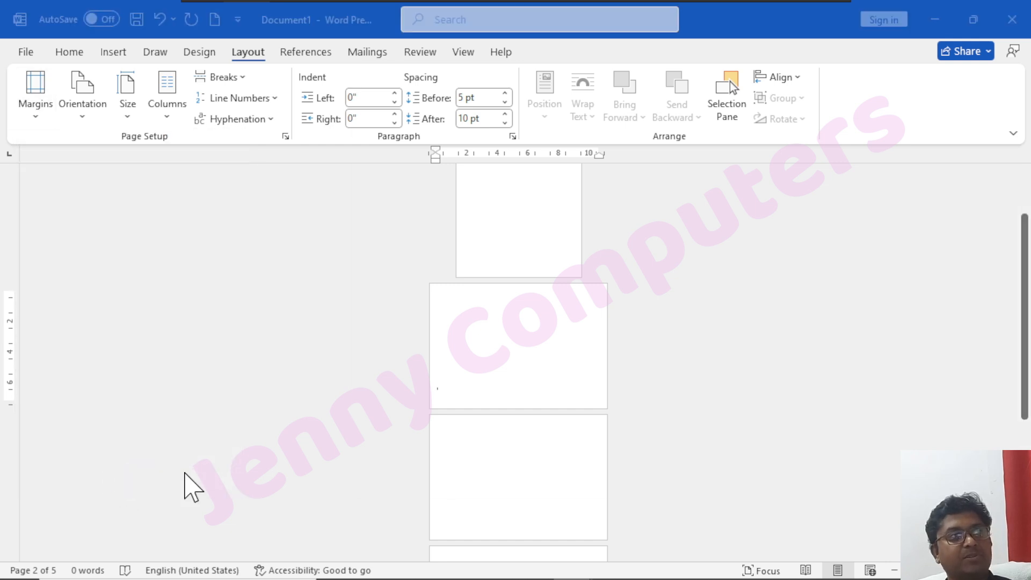
click(400, 231)
click(468, 450)
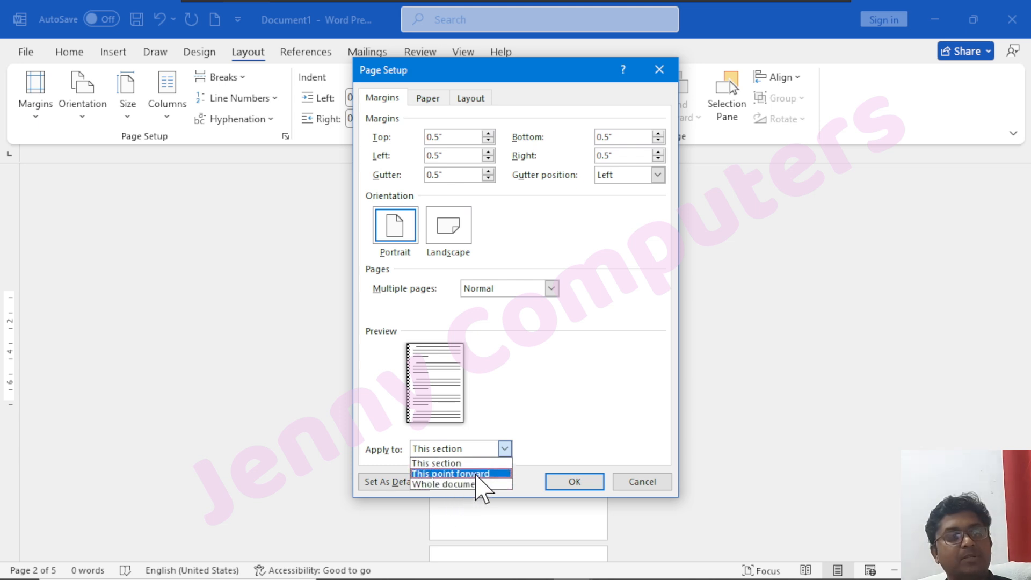
click(481, 475)
click(576, 485)
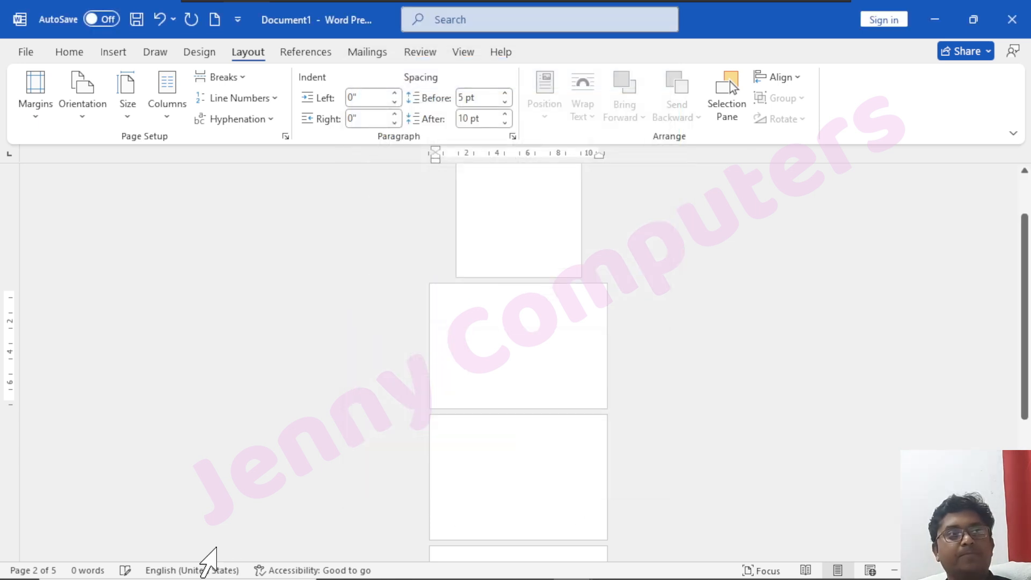
scroll(536, 270, up, 2)
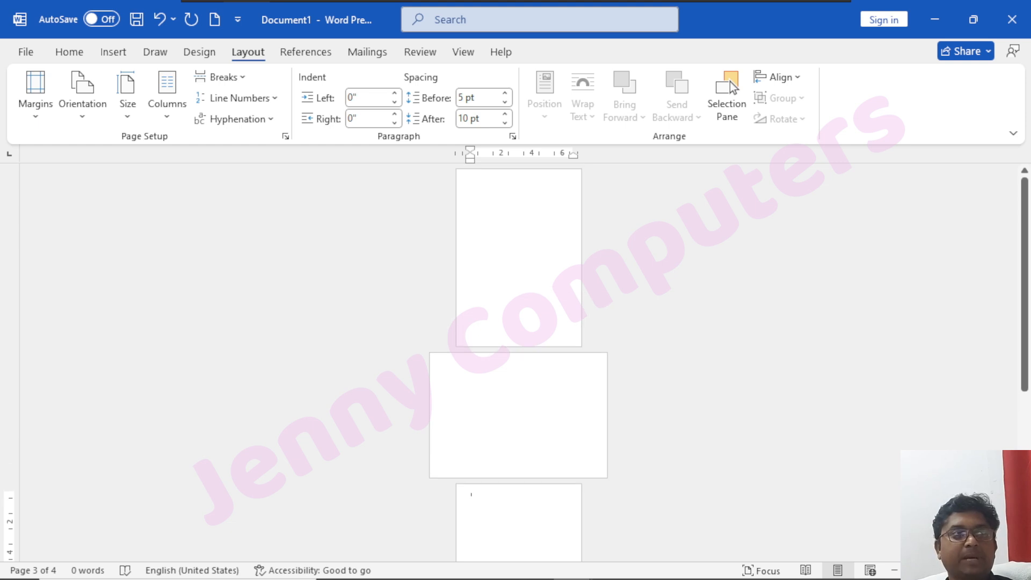
scroll(519, 322, down, 4)
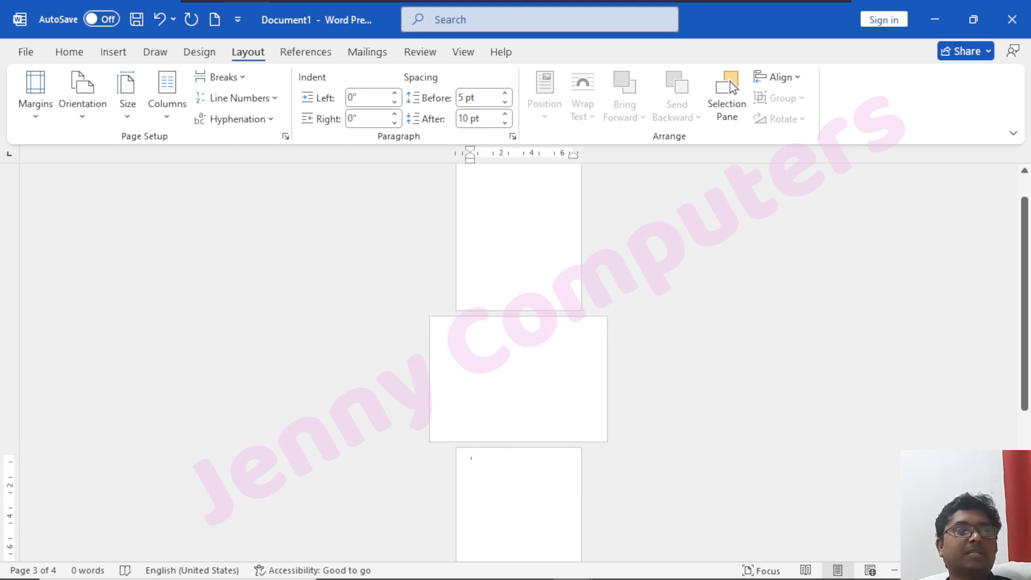
Examine the margin presets and the custom margin settings for the current section, and close the settings without applying.
scroll(518, 322, down, 1)
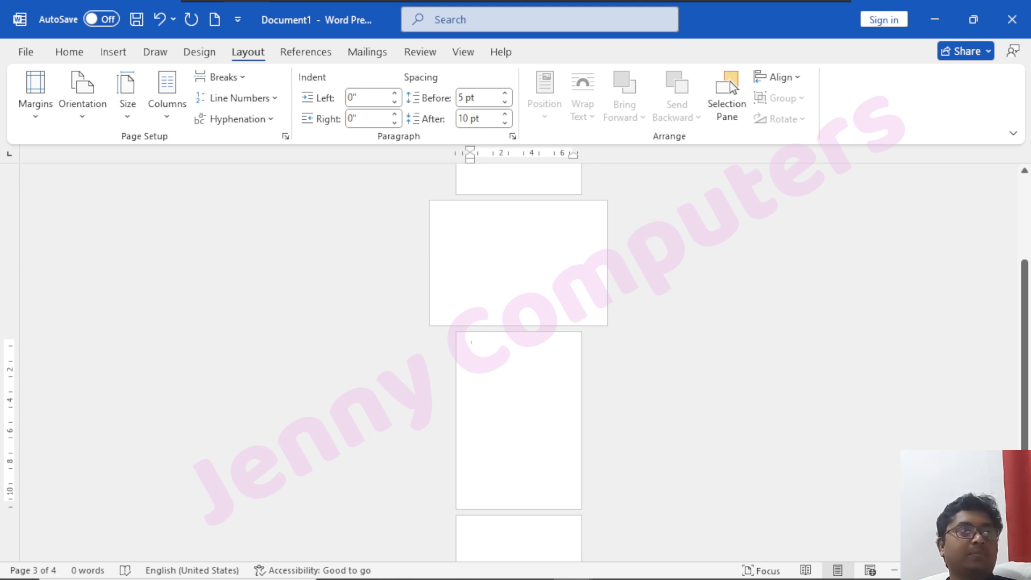
click(38, 119)
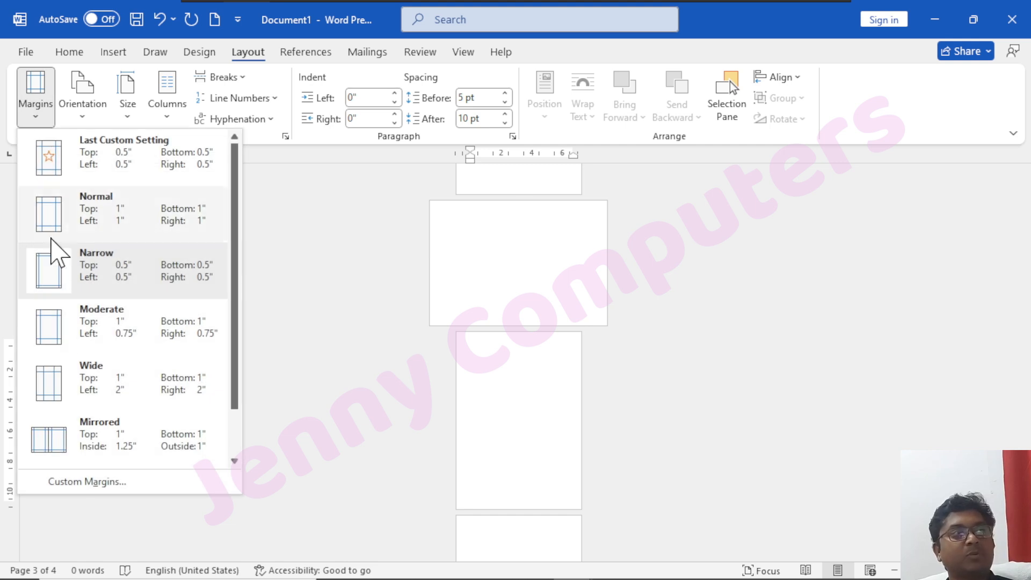
click(87, 482)
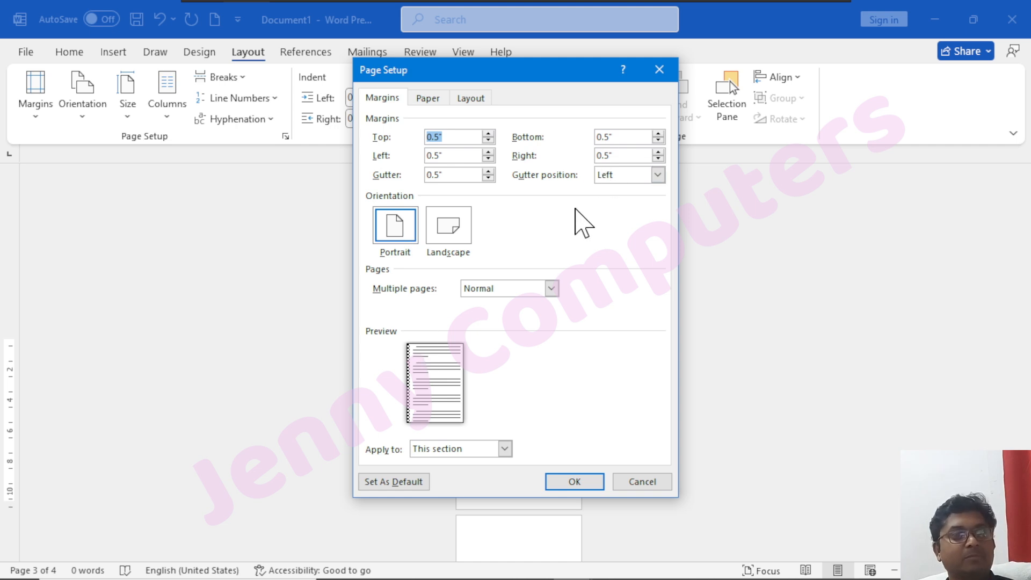
click(660, 70)
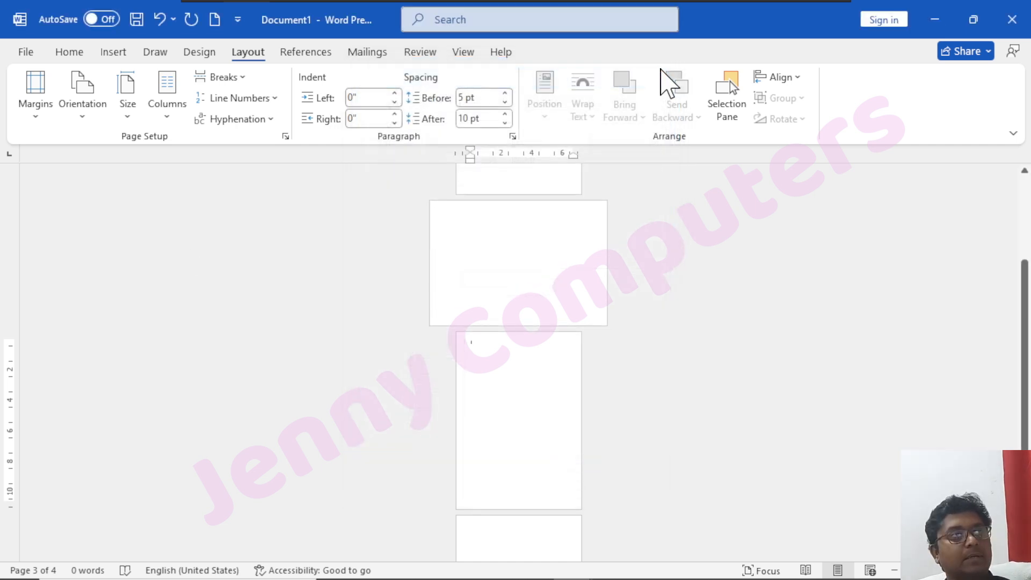
View the available page orientations and the list of preset paper sizes.
click(78, 120)
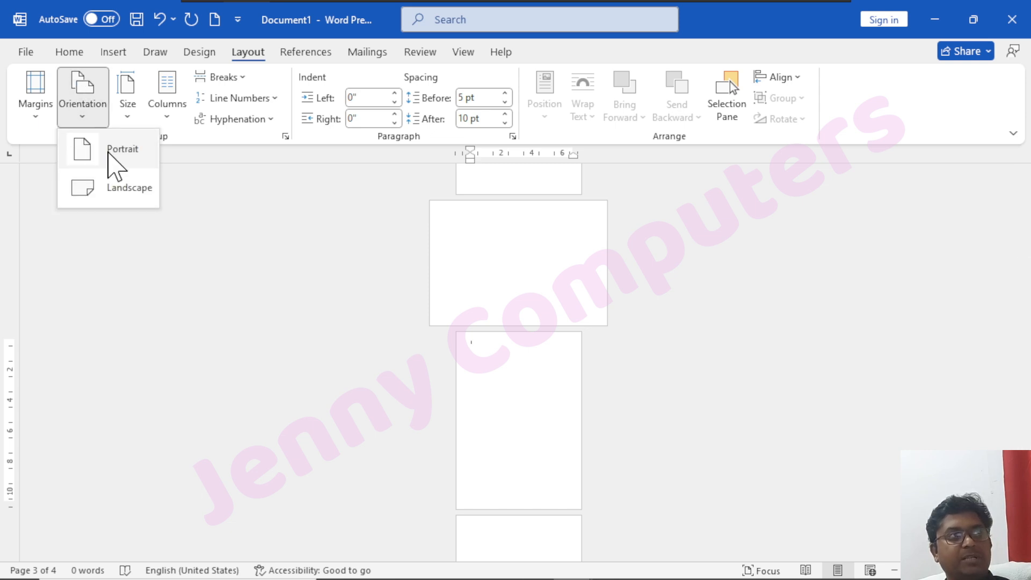
click(131, 123)
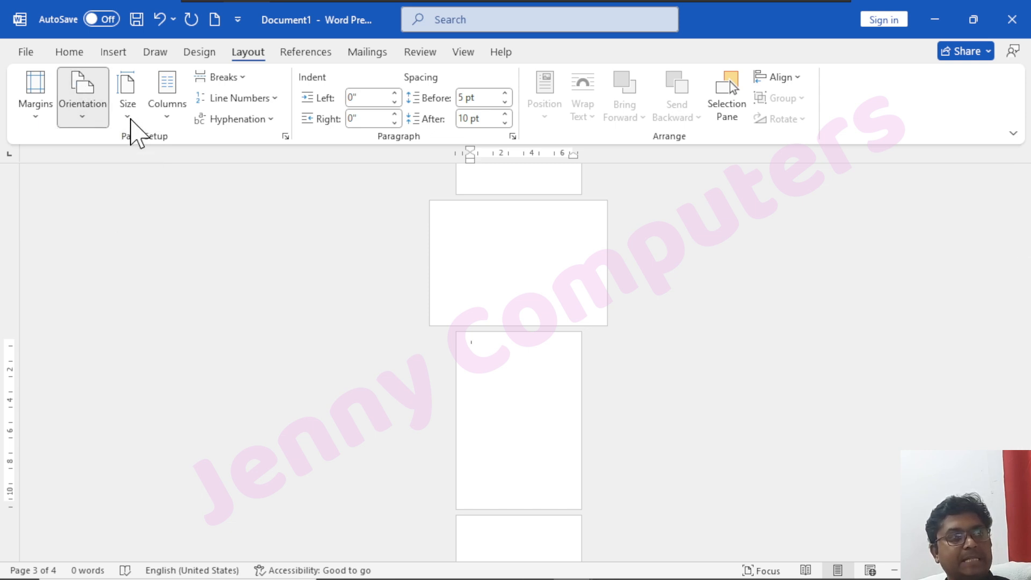
click(132, 126)
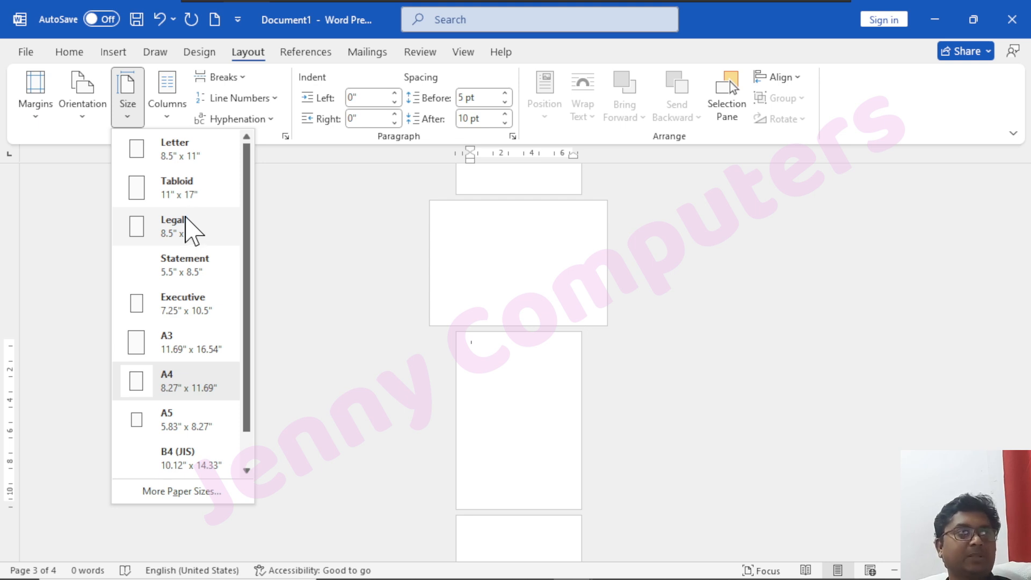
Open the paper settings in Page Setup and choose A4 as the paper size.
click(36, 116)
click(117, 482)
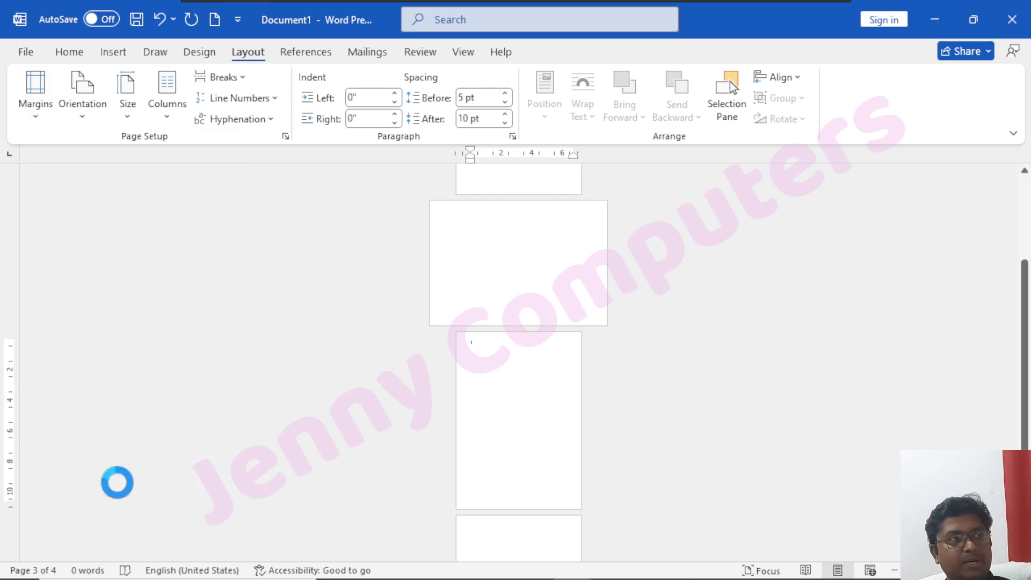
click(437, 104)
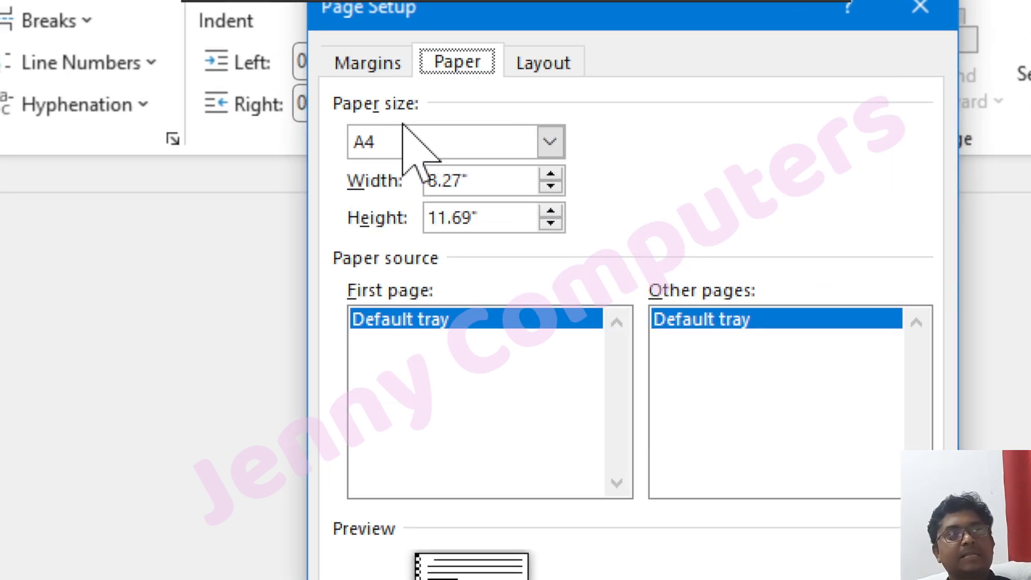
click(417, 146)
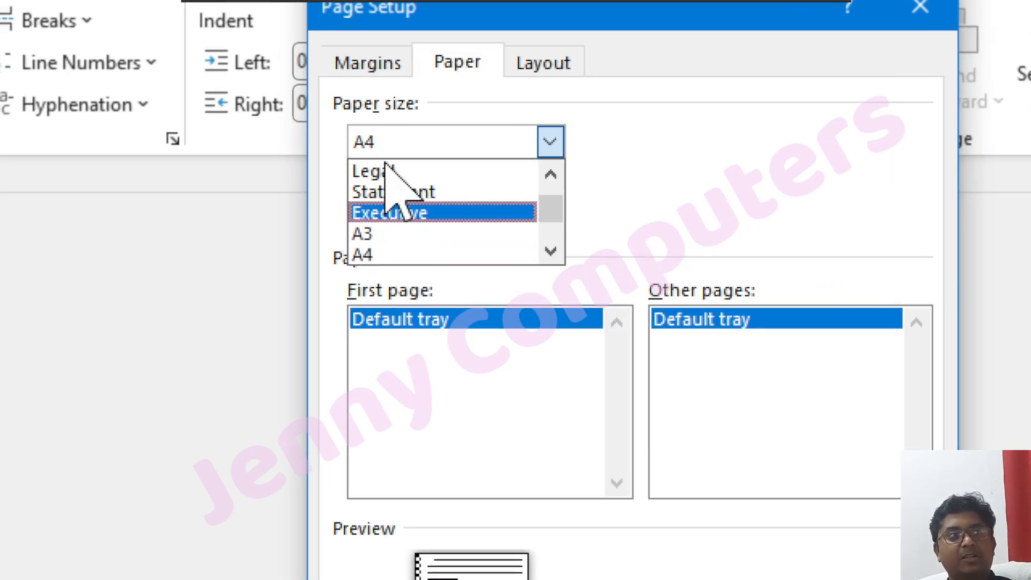
click(414, 255)
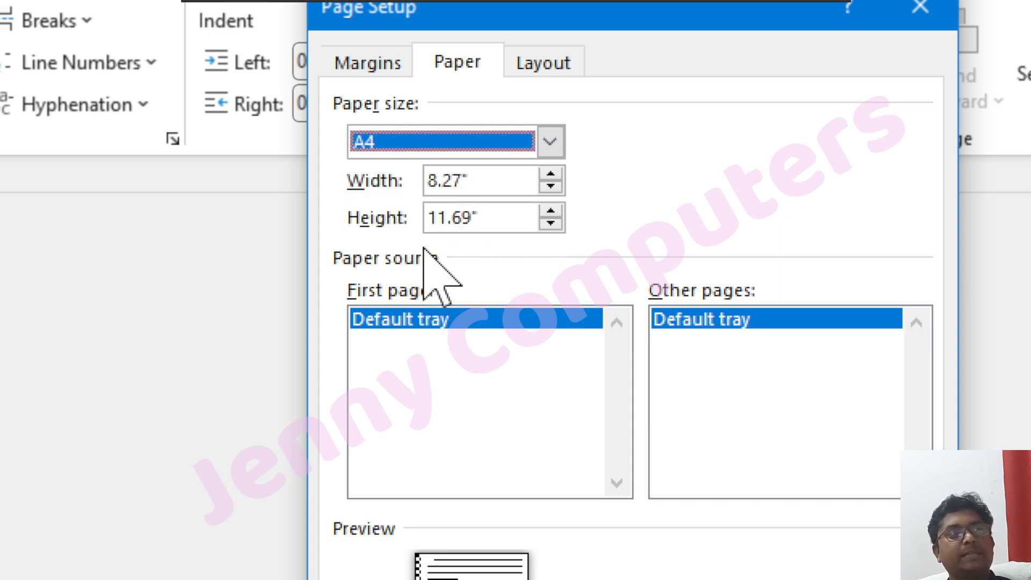
Try the Legal paper size for this section and browse the other sizes offered.
click(549, 140)
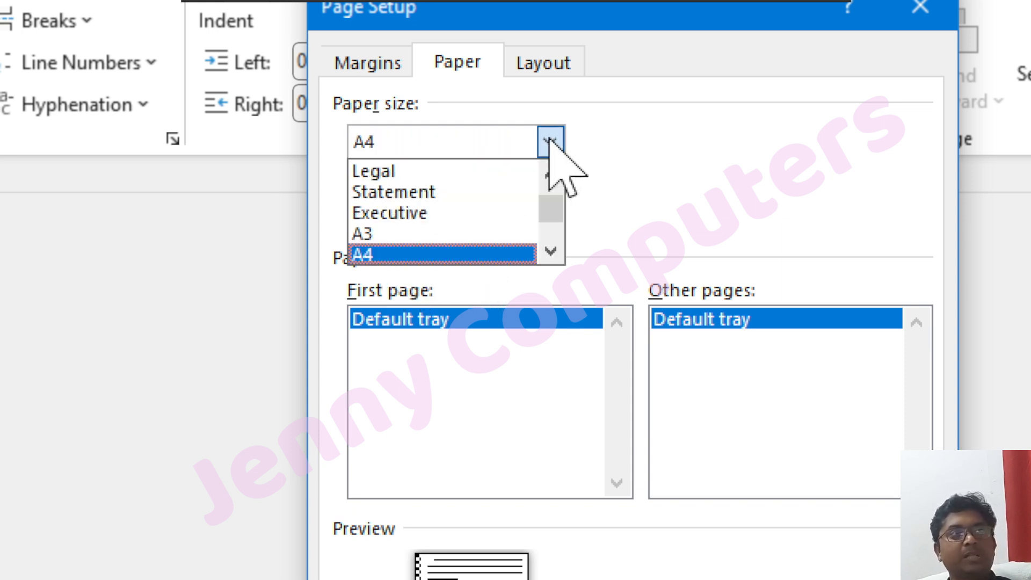
scroll(405, 204, down, 1)
scroll(400, 200, up, 2)
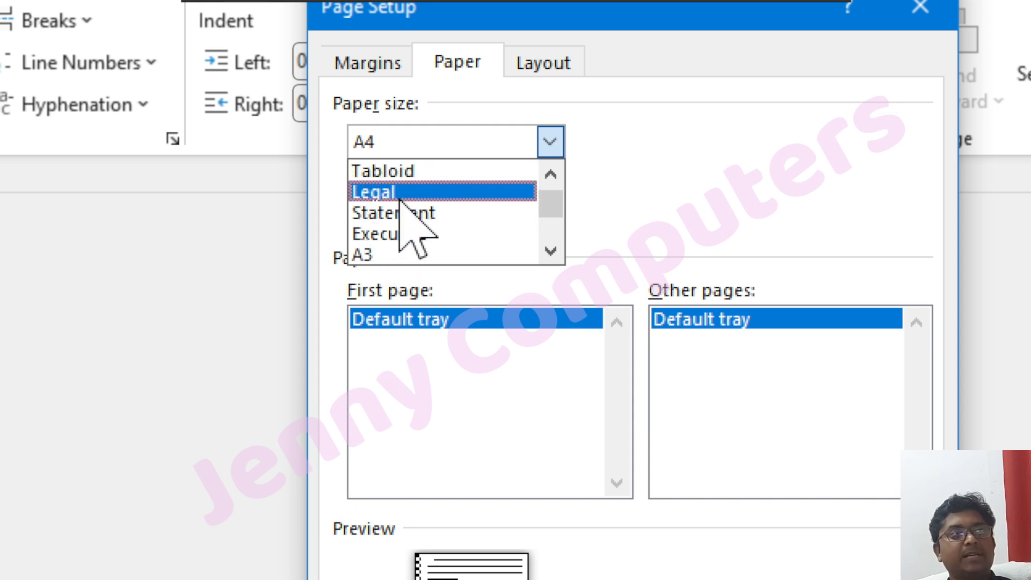
click(402, 193)
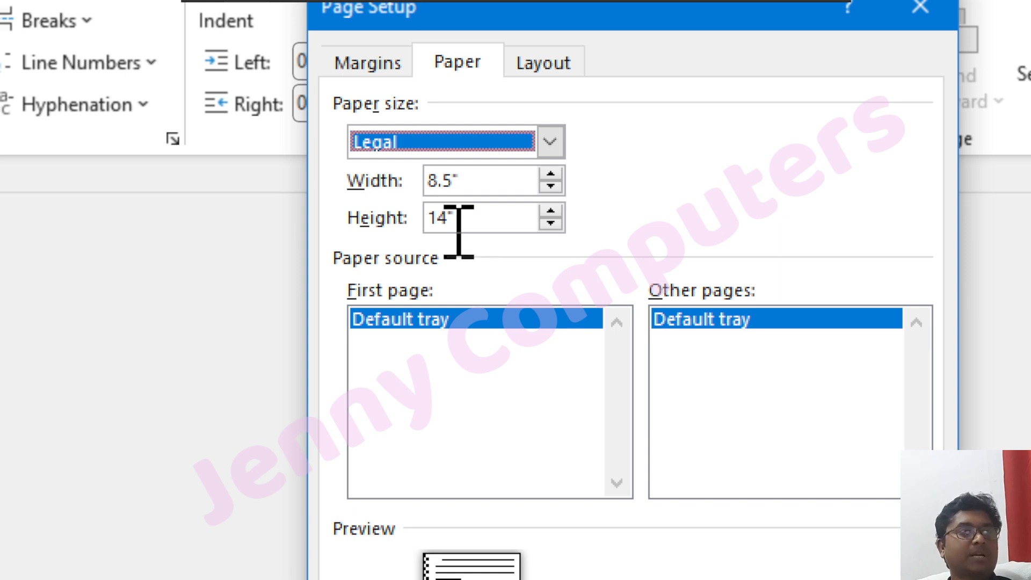
click(551, 143)
scroll(387, 226, down, 1)
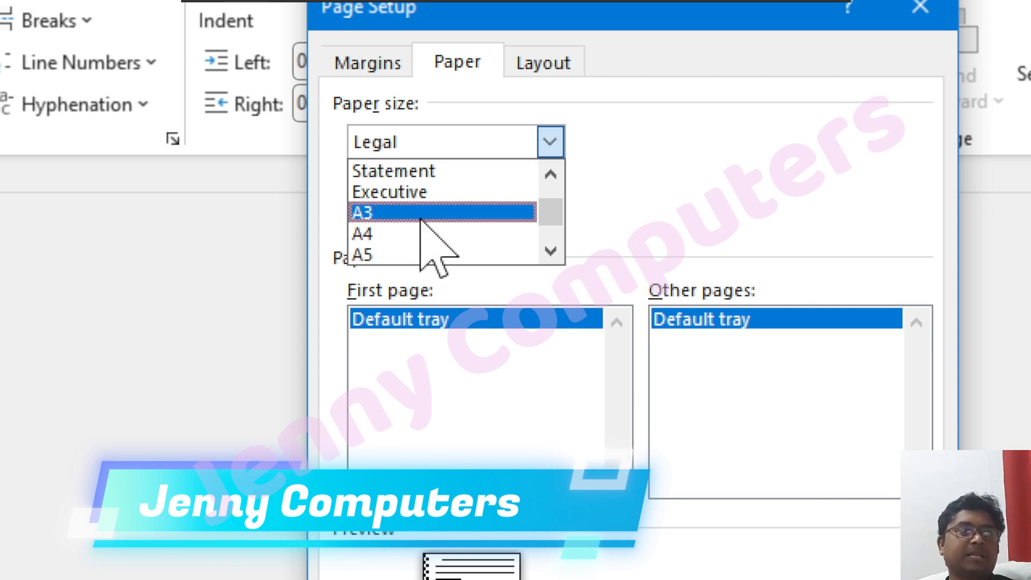
scroll(436, 231, up, 2)
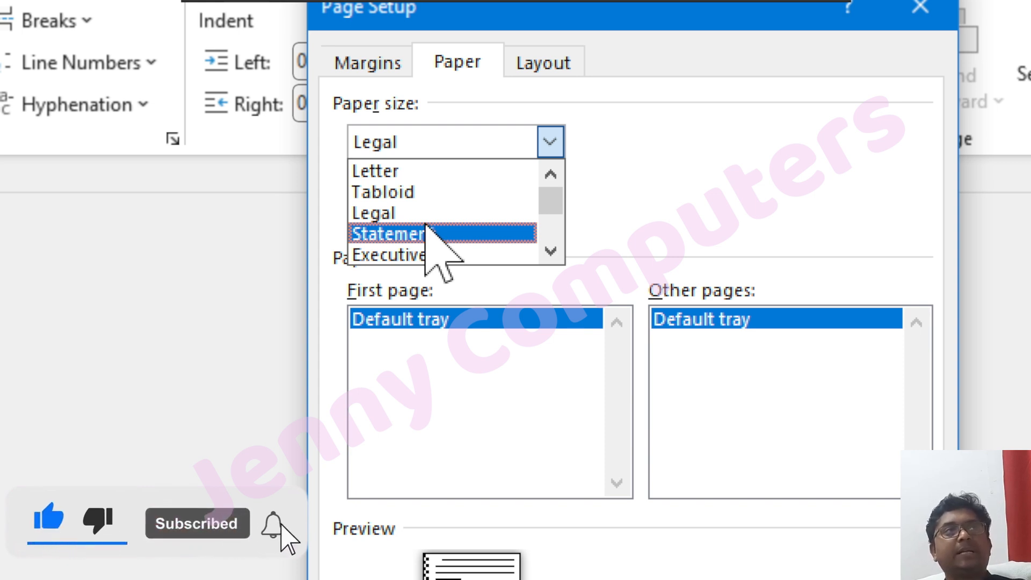
click(451, 215)
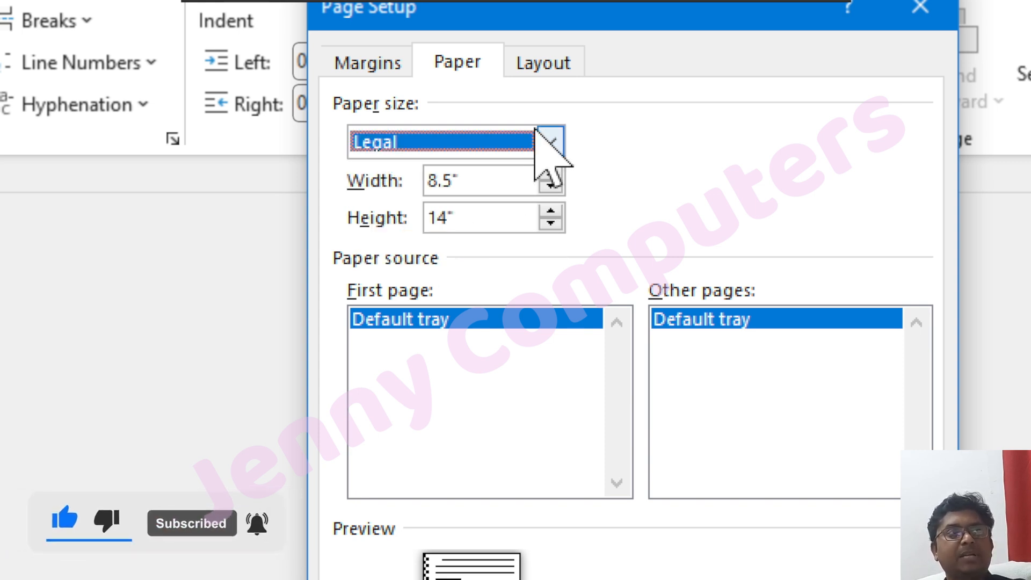
Switch the paper size back to A4, view the size choices again and close Page Setup without applying.
click(549, 141)
scroll(431, 237, down, 2)
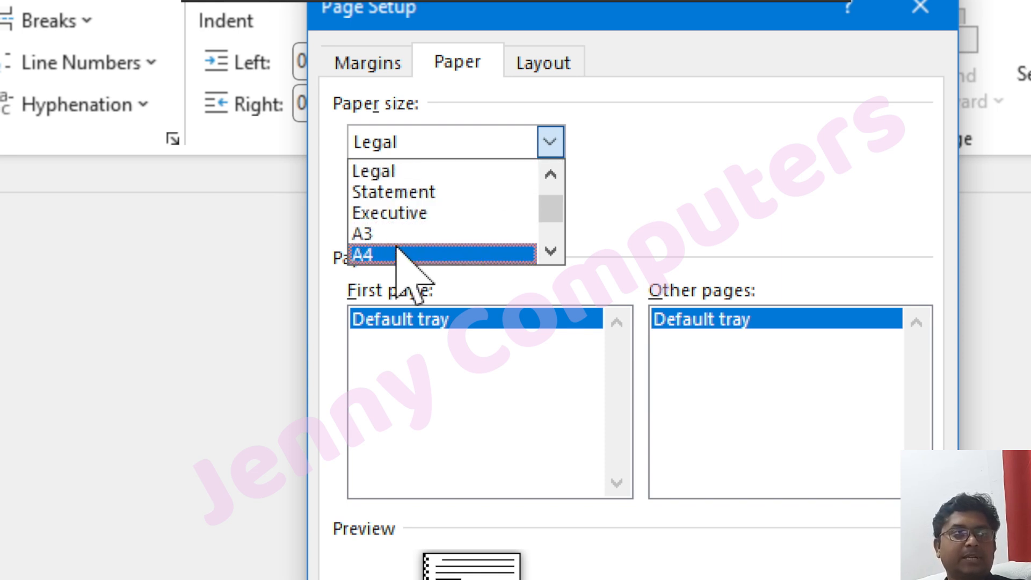
click(400, 253)
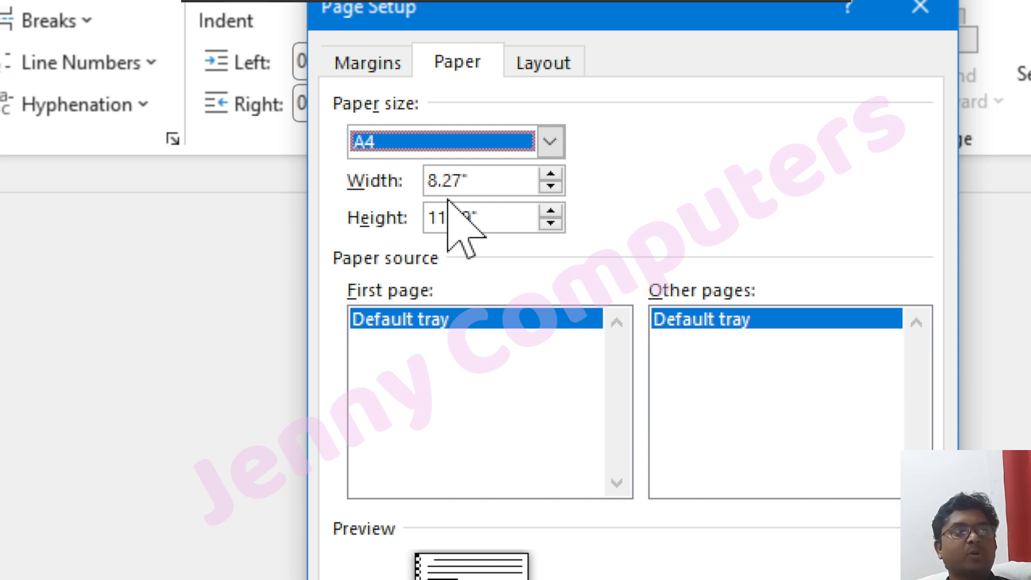
click(547, 142)
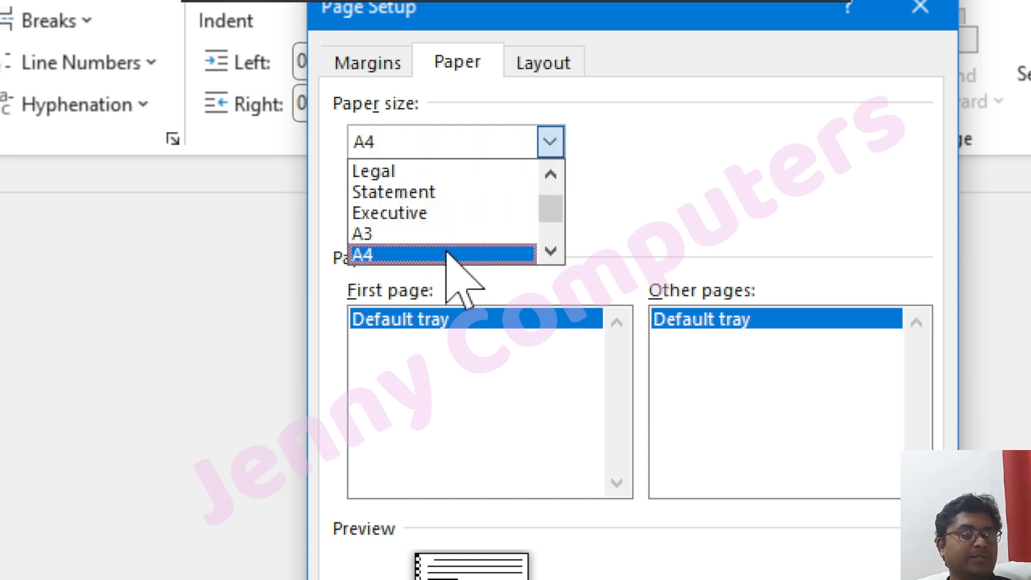
click(720, 145)
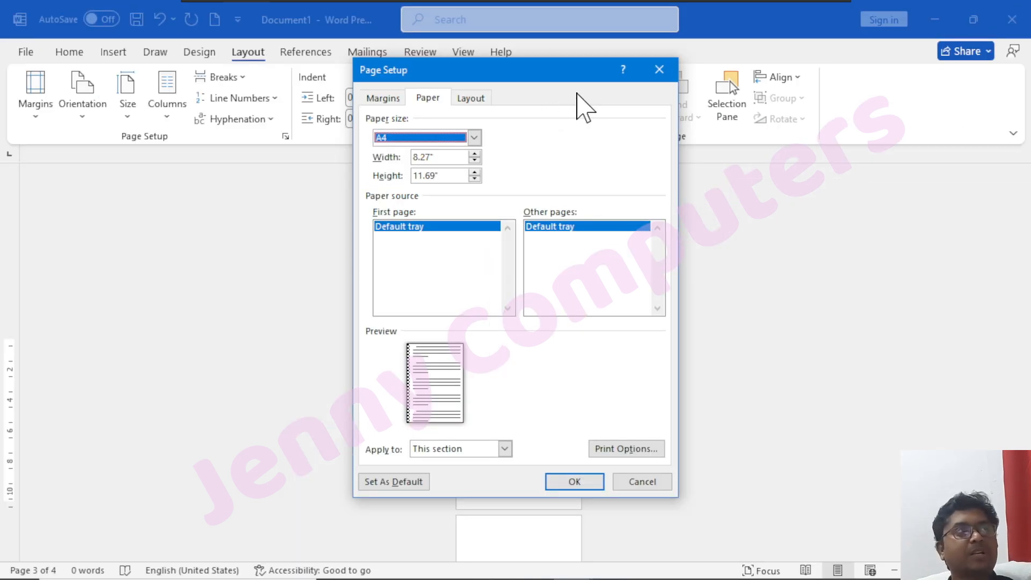
click(660, 69)
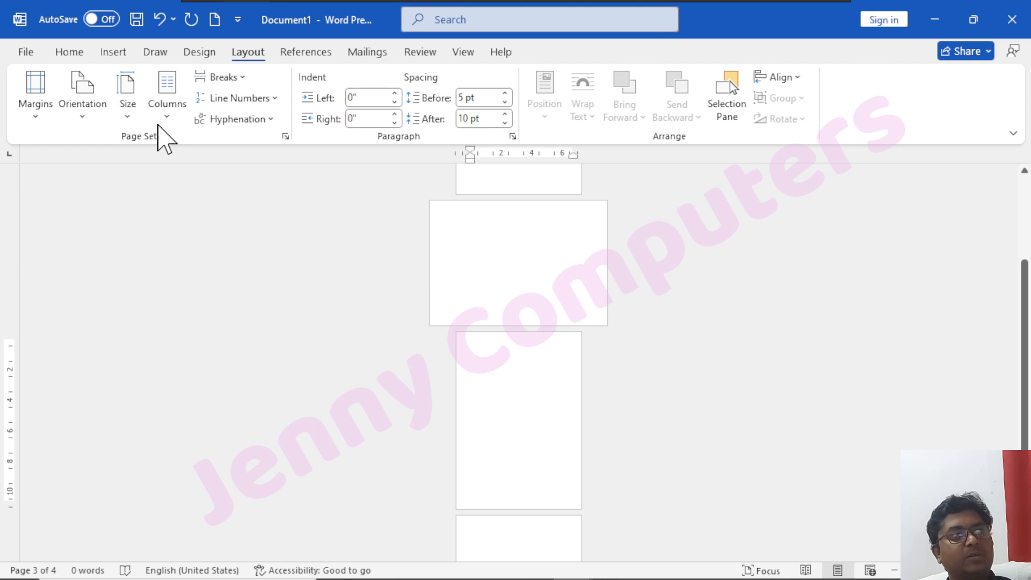